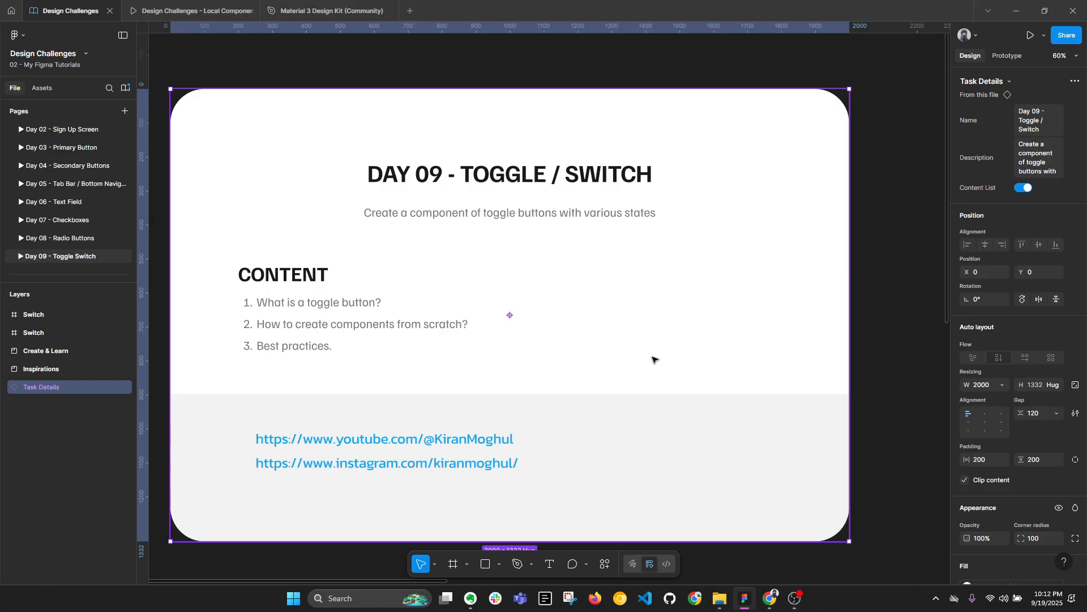
Examine the toggle switches in the Airbnb and Patreon screens of the Inspirations section.
scroll(655, 360, down, 3)
scroll(637, 347, right, 5)
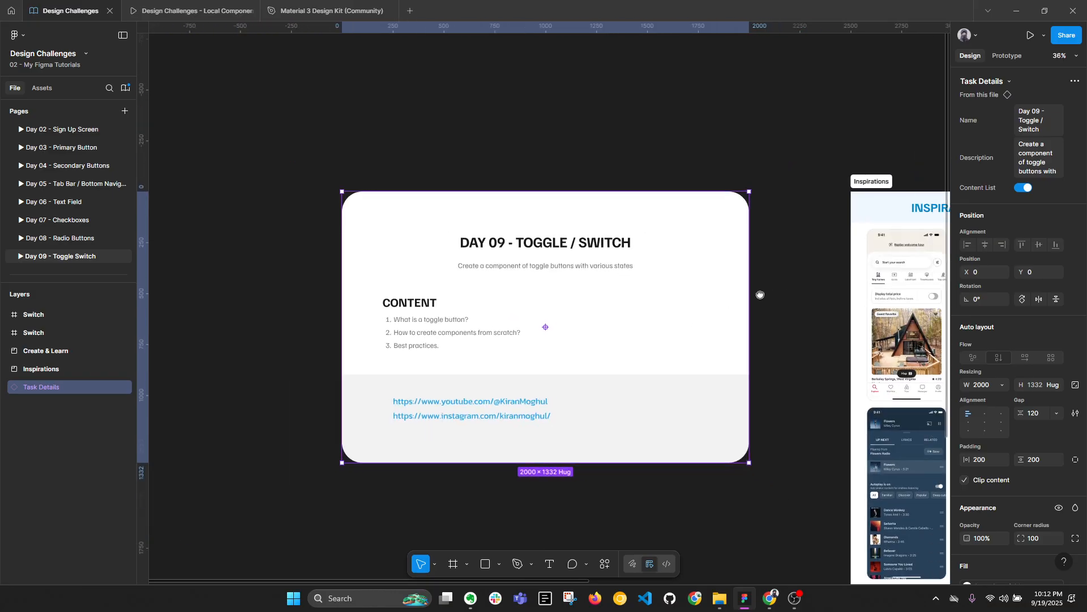
scroll(484, 174, up, 3)
scroll(485, 174, up, 4)
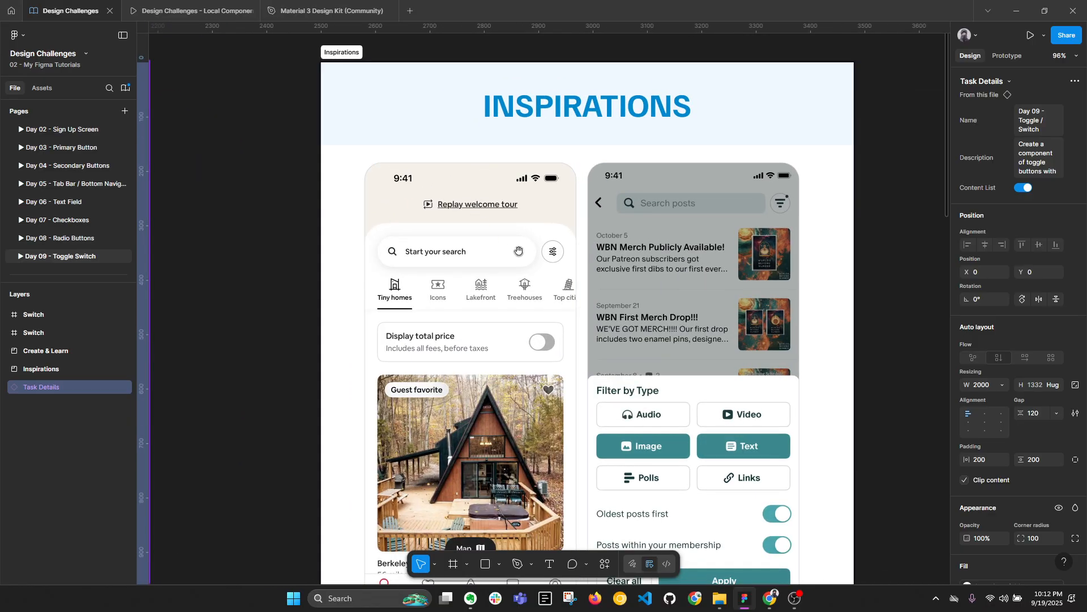
click(486, 228)
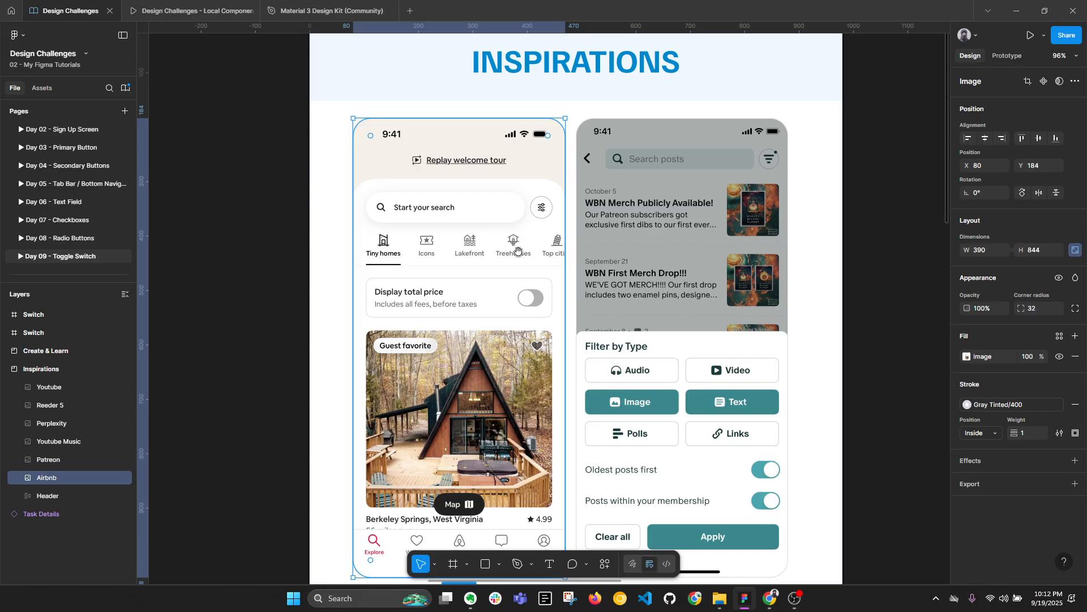
scroll(492, 224, down, 1)
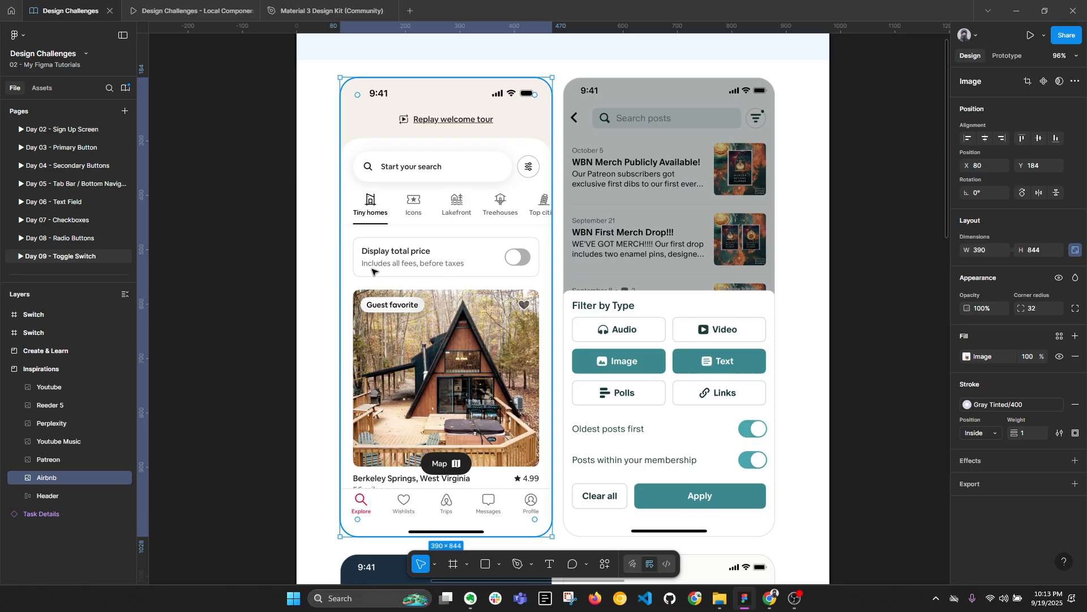
click(671, 371)
scroll(674, 360, right, 2)
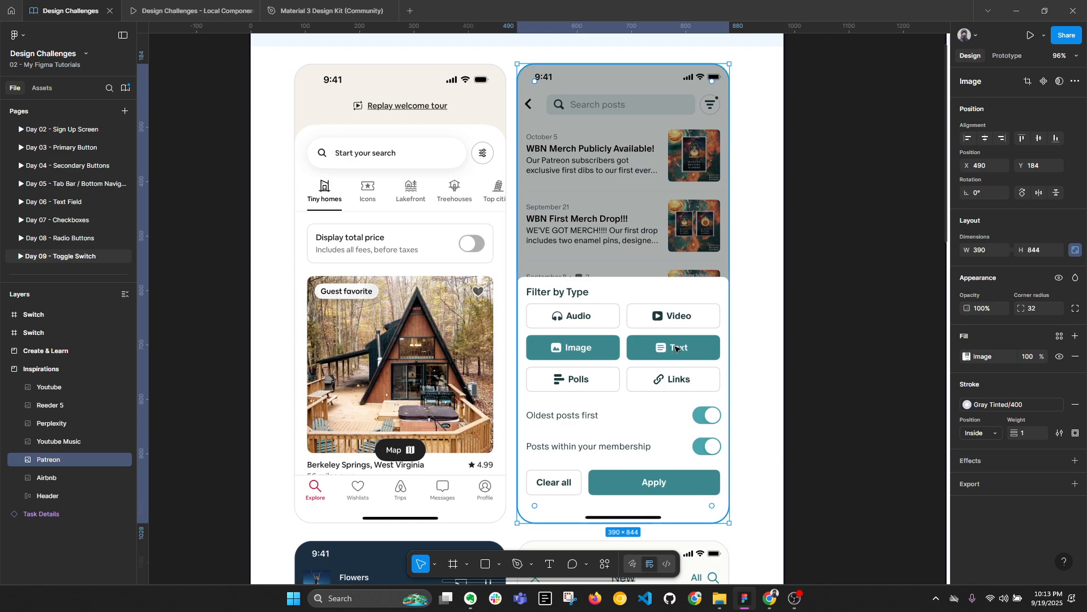
key(alt+l)
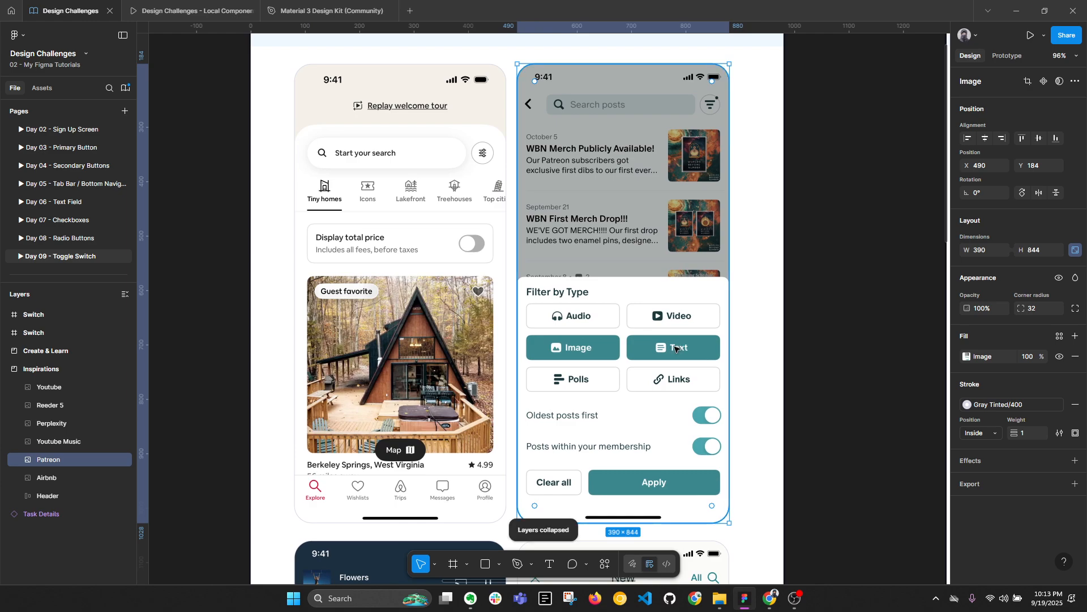
scroll(703, 351, left, 1)
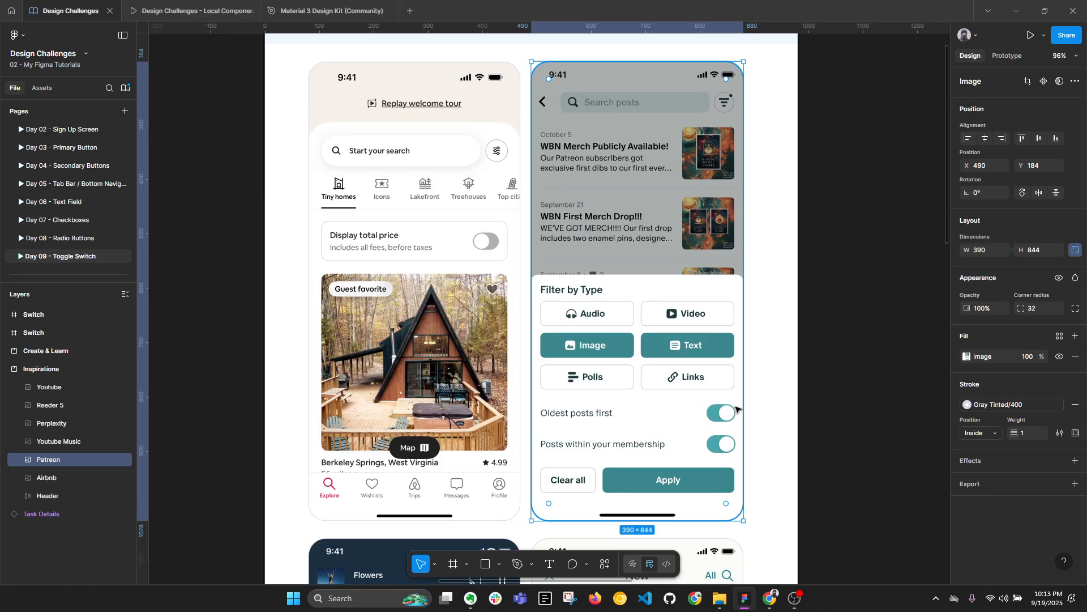
Examine the Autoplay toggle in the Youtube Music screen and the Copilot toggle in the Perplexity screen.
scroll(739, 360, down, 3)
scroll(739, 359, down, 6)
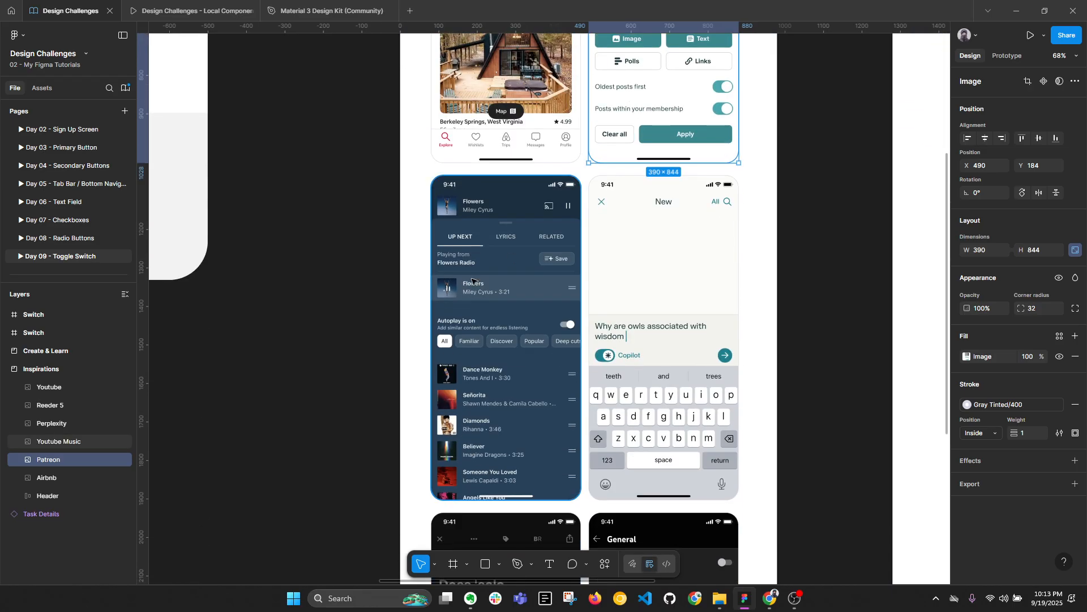
scroll(501, 389, up, 3)
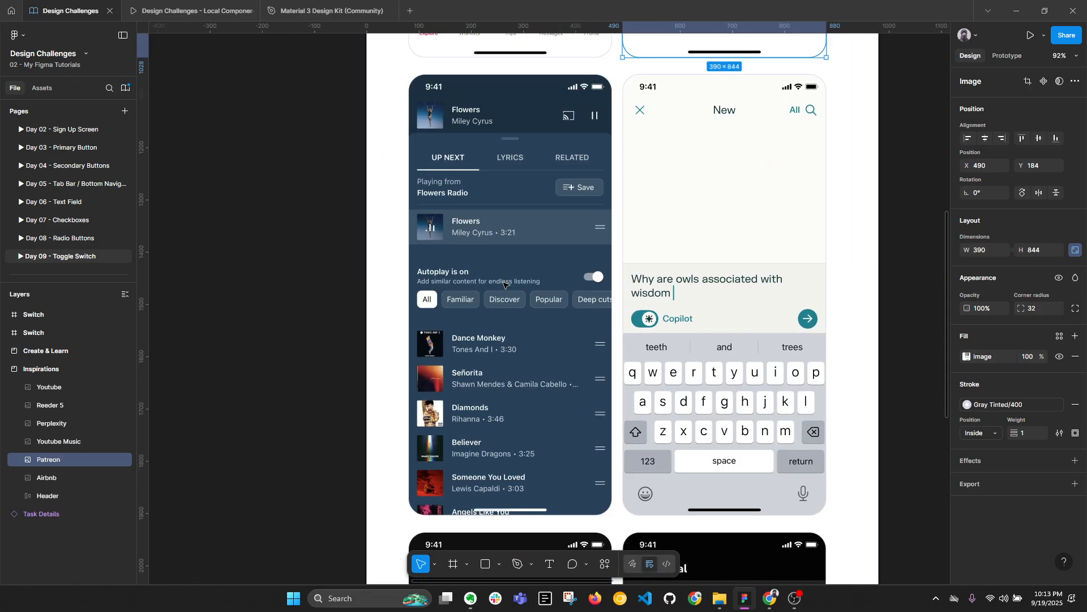
scroll(556, 294, up, 2)
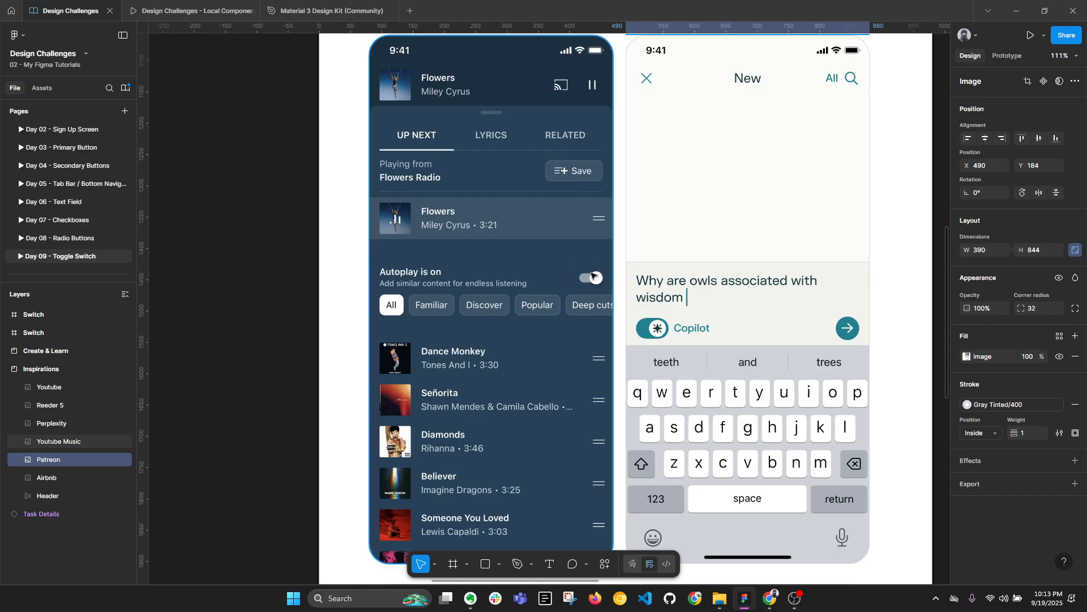
drag(714, 276, 587, 277)
scroll(594, 275, down, 1)
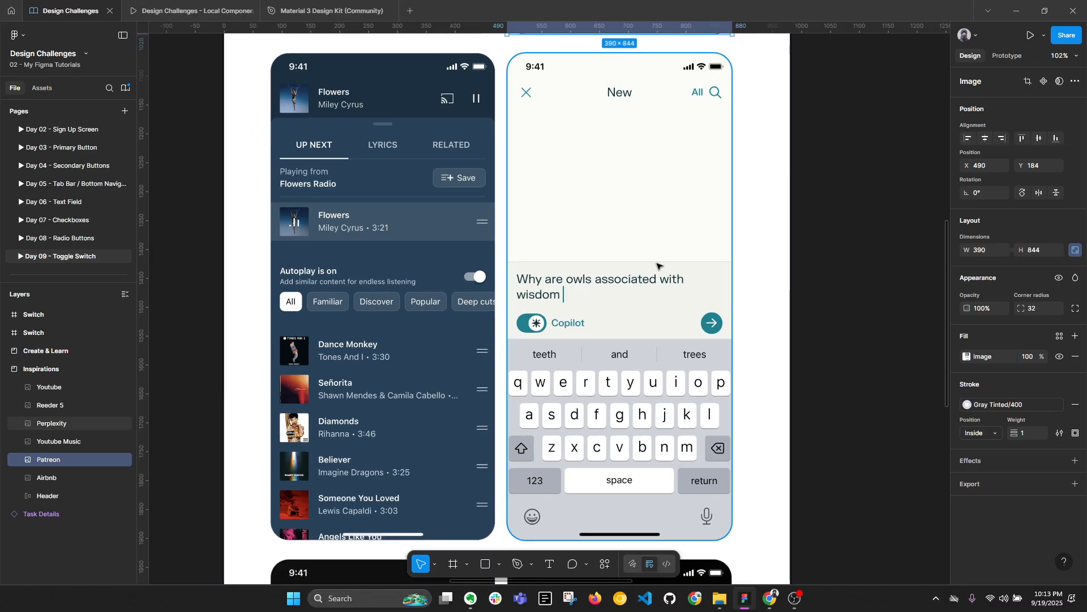
click(601, 278)
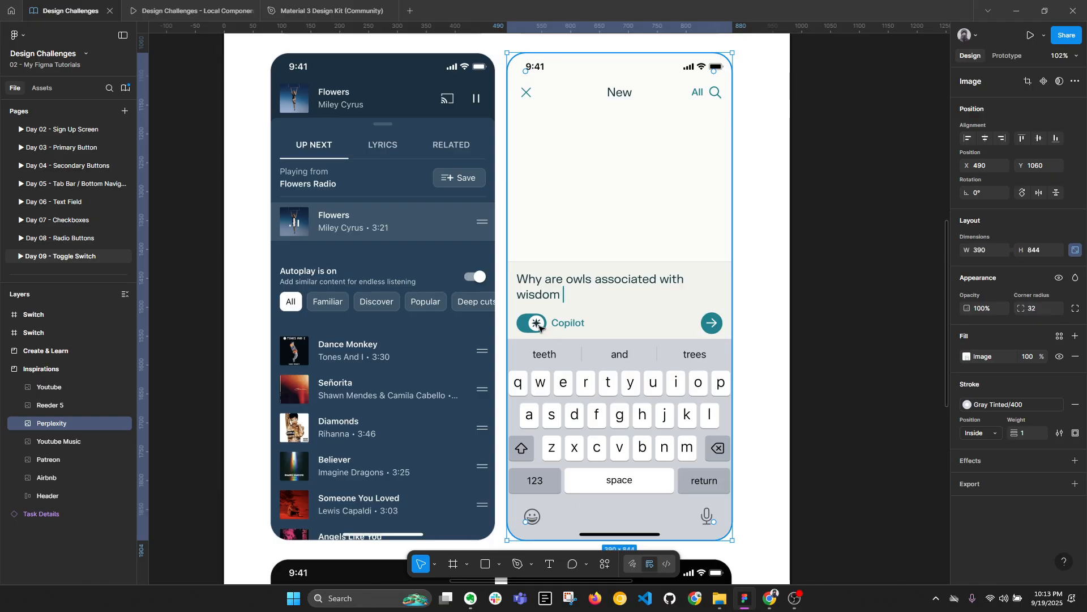
Examine the toggles in the Reeder 5 and Youtube settings screens at the end of the Inspirations section.
scroll(539, 328, down, 3)
scroll(526, 272, down, 10)
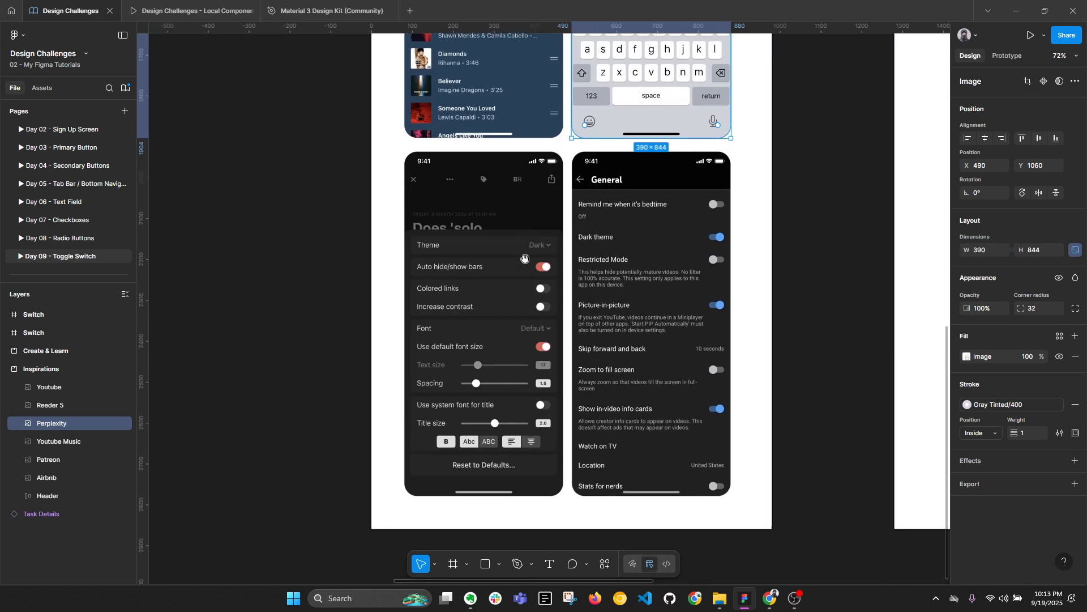
scroll(525, 259, up, 2)
scroll(518, 328, down, 1)
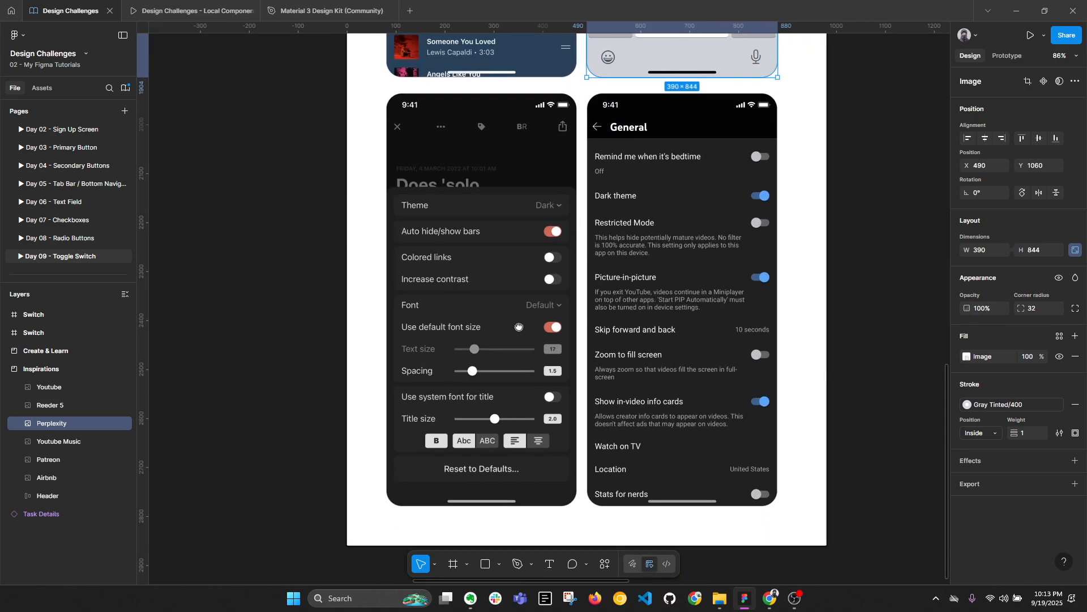
scroll(519, 327, up, 3)
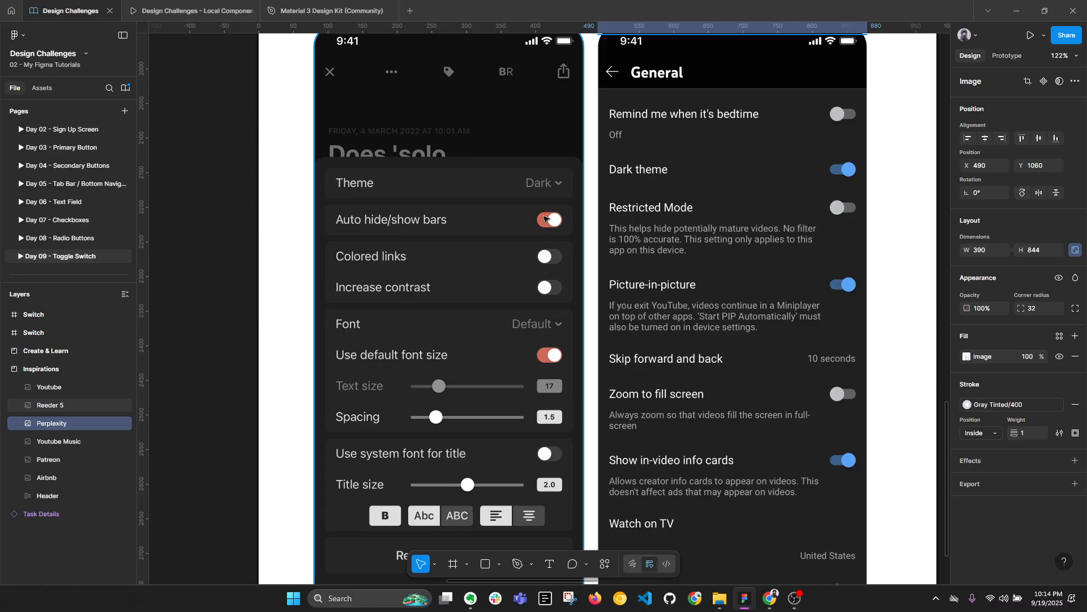
scroll(567, 227, down, 3)
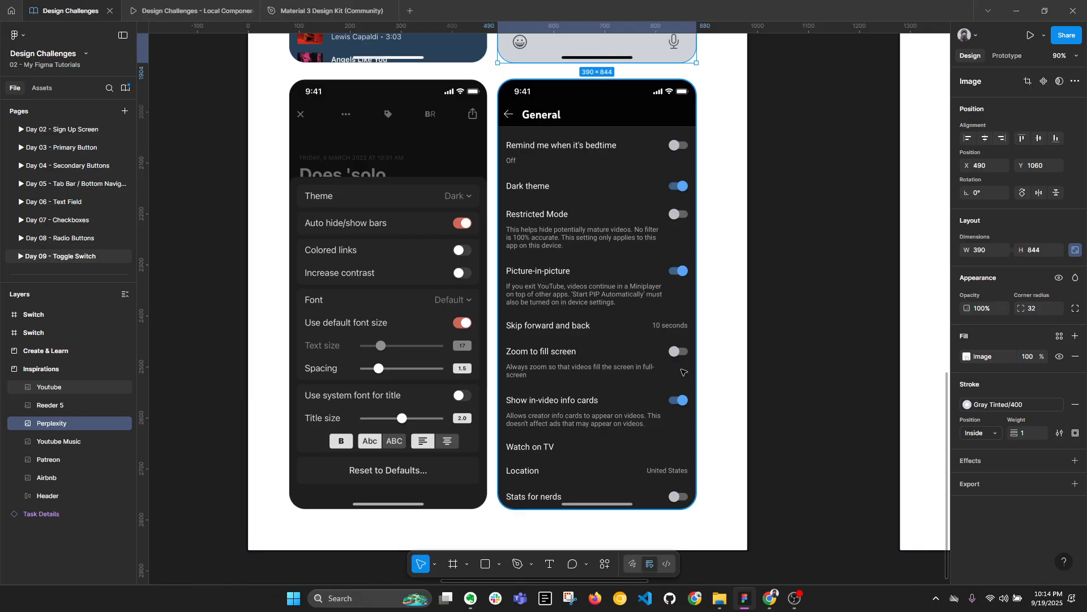
Inspect the Toggle / Off and Toggle / On icon frames in the Create & Learn section.
scroll(684, 372, down, 3)
mouse_move(769, 287)
mouse_down()
mouse_move(636, 367)
mouse_move(624, 439)
mouse_up()
drag(671, 203, 501, 422)
drag(565, 223, 538, 388)
scroll(538, 191, up, 1)
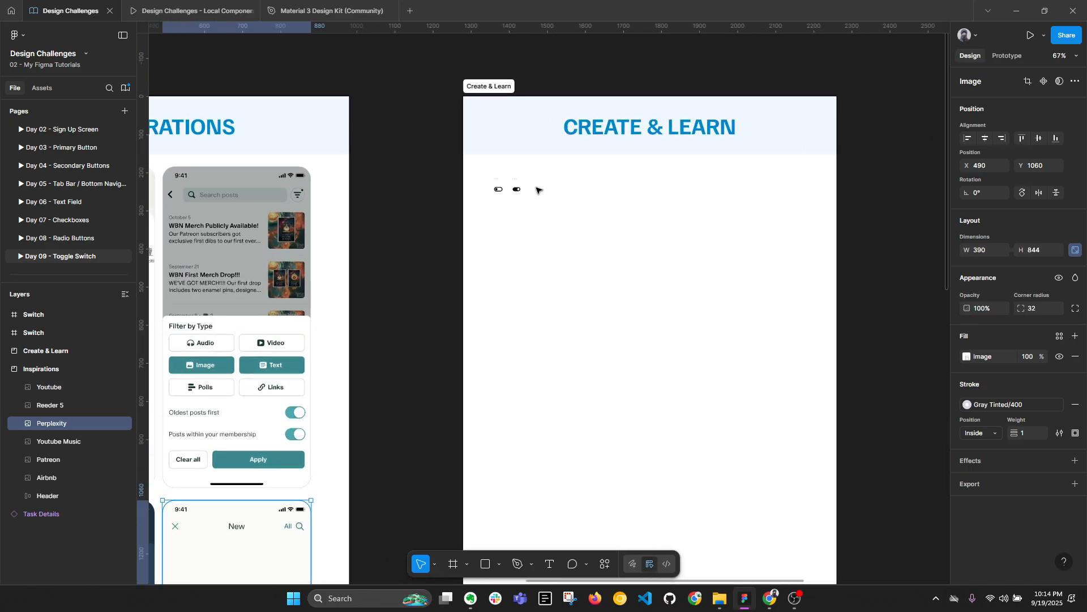
drag(594, 189, 529, 237)
scroll(434, 240, up, 10)
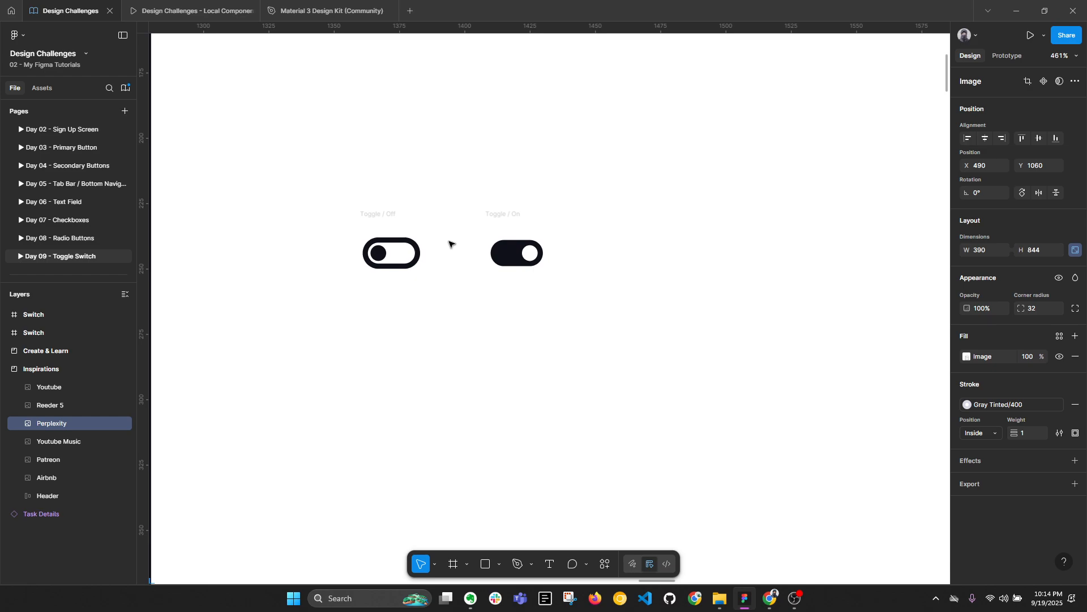
click(377, 215)
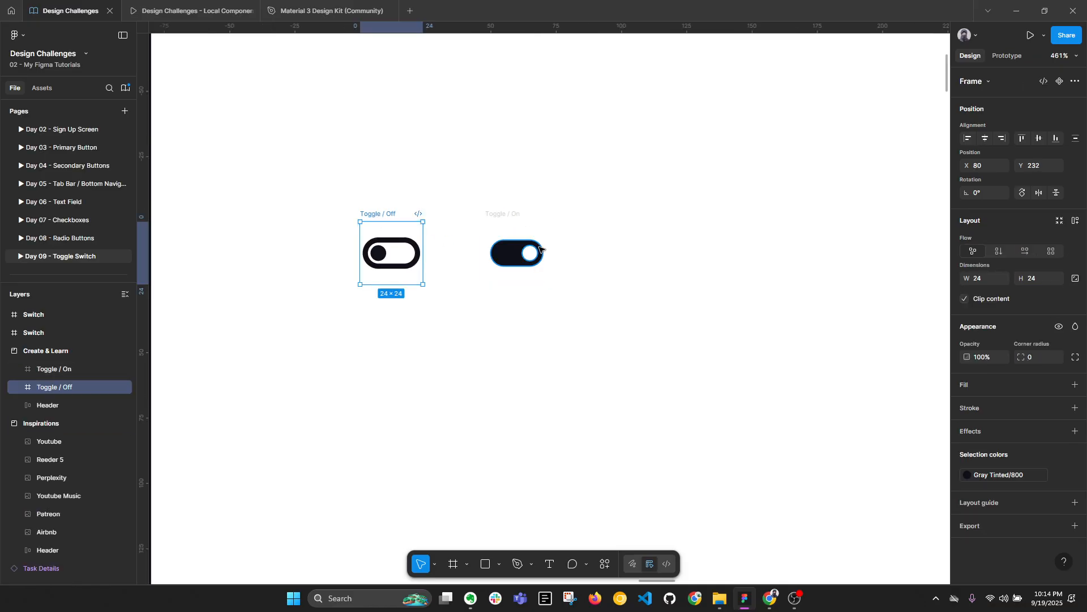
key(Escape)
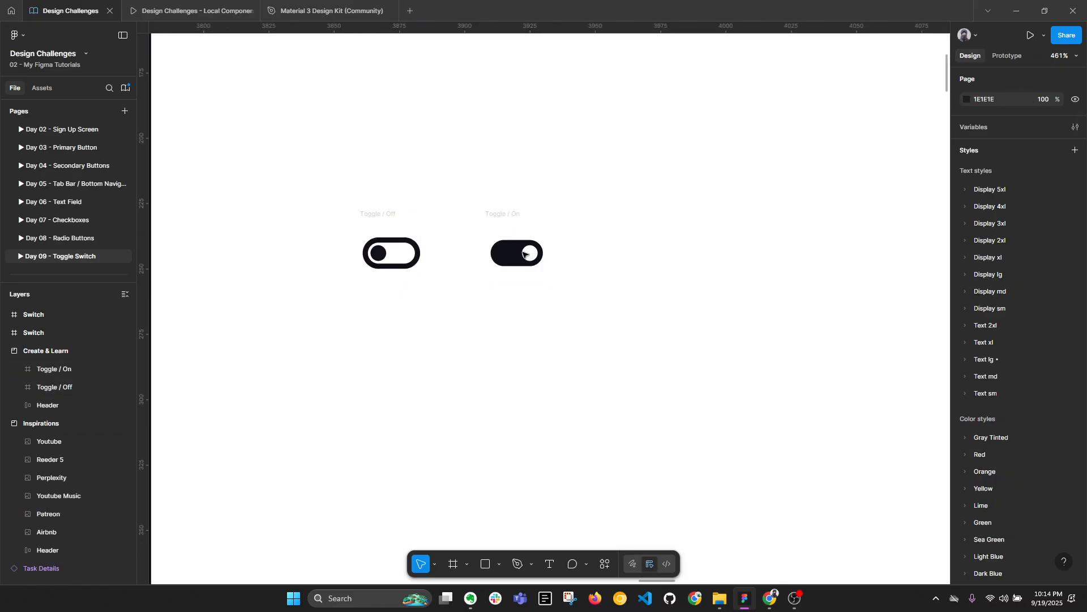
click(500, 220)
key(alt+l)
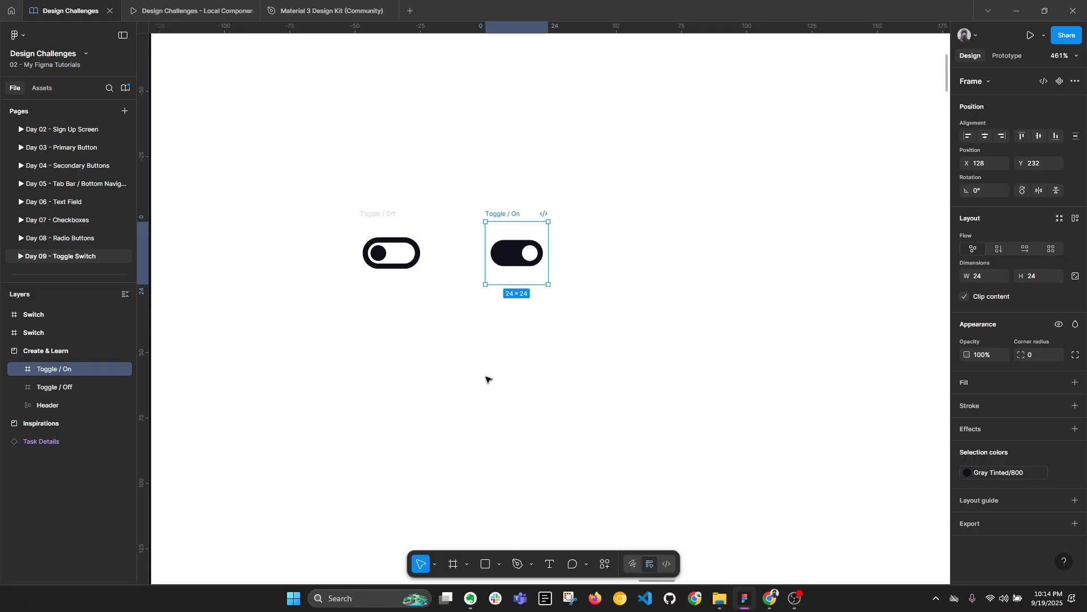
Draw a 32 × 32 frame below the Toggle / Off icon in the Create & Learn section.
click(447, 397)
scroll(433, 385, down, 1)
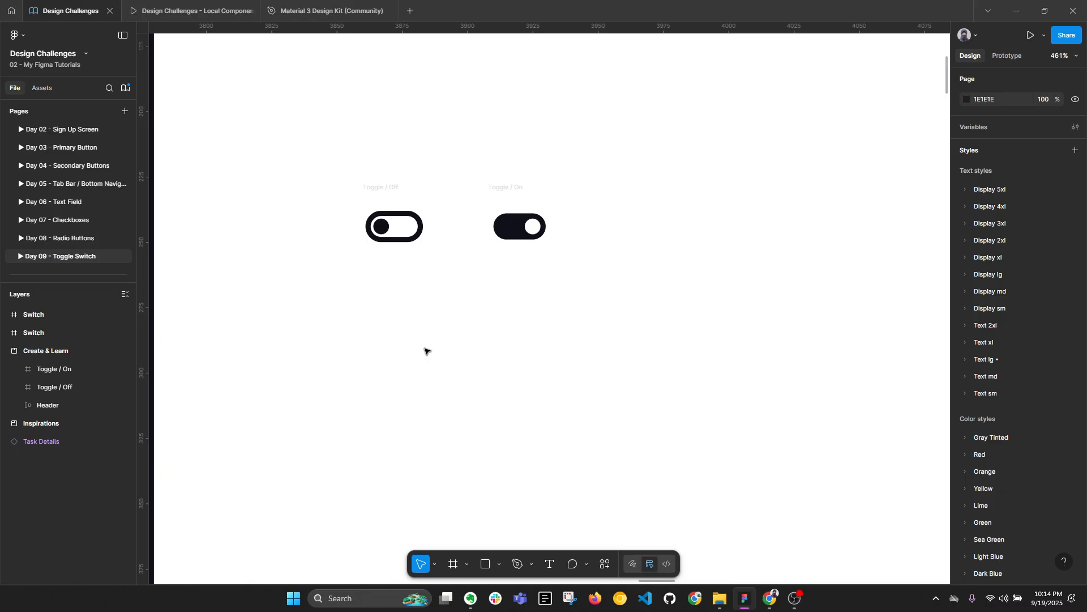
key(f)
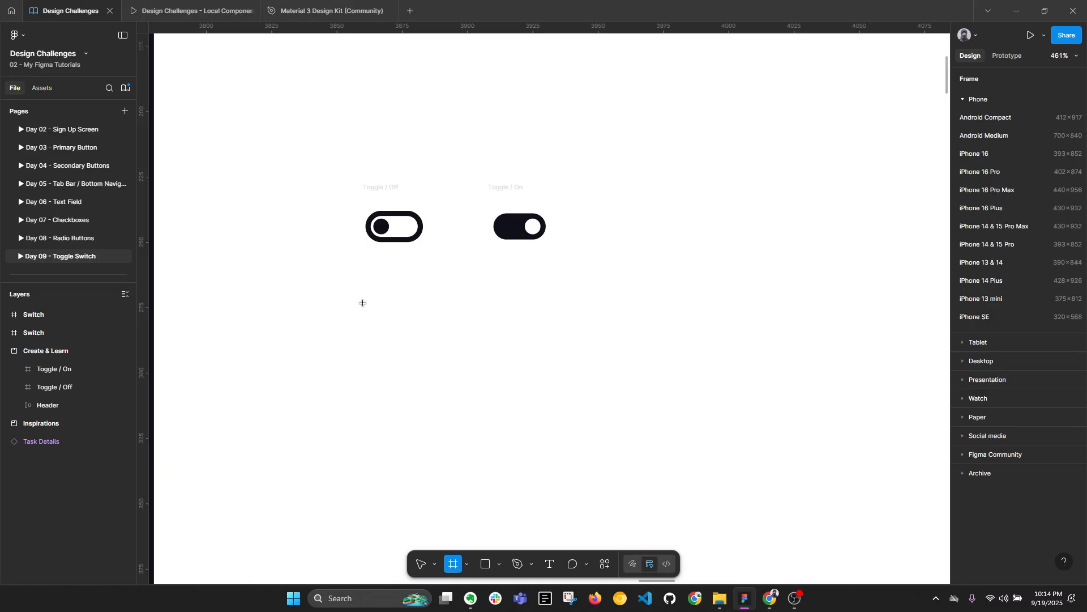
drag(362, 302, 447, 366)
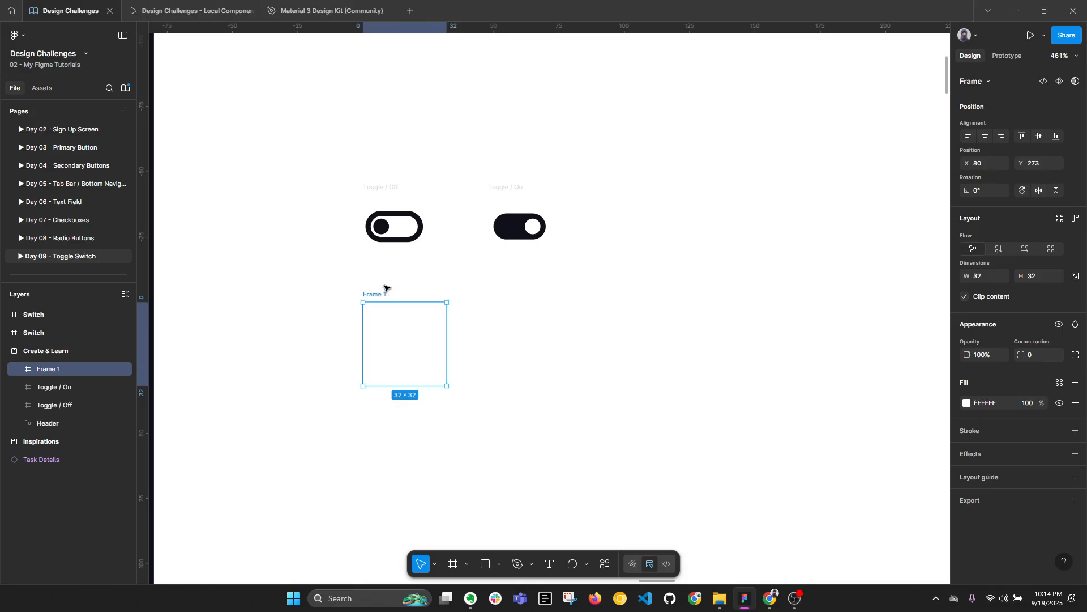
Examine the track and knob shape of the Patreon screen's toggles as a reference for the new frame.
scroll(419, 284, down, 10)
scroll(466, 325, down, 2)
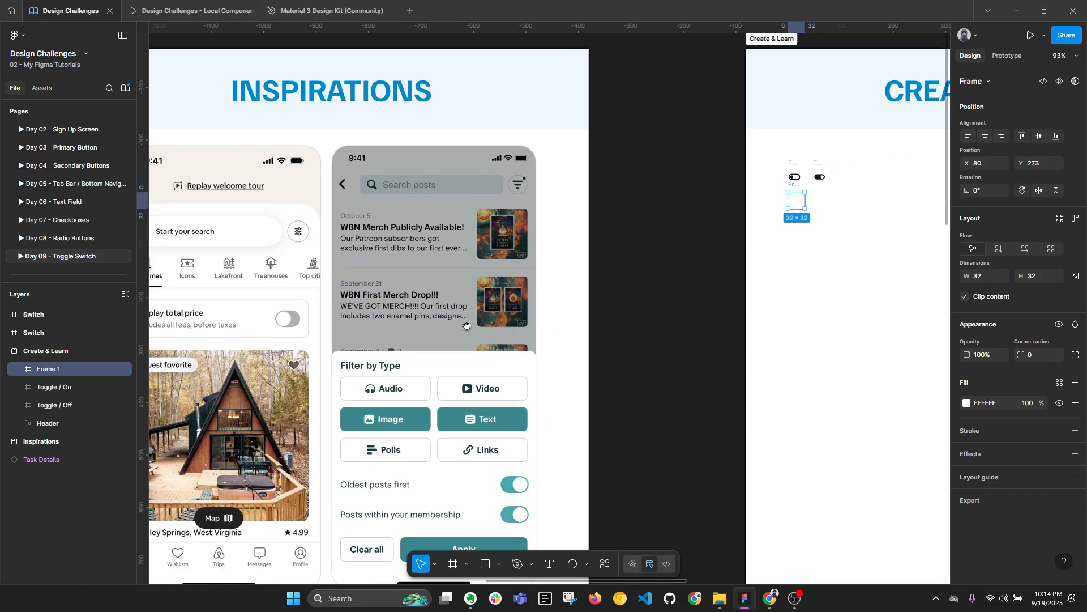
scroll(539, 456, up, 5)
scroll(545, 372, up, 1)
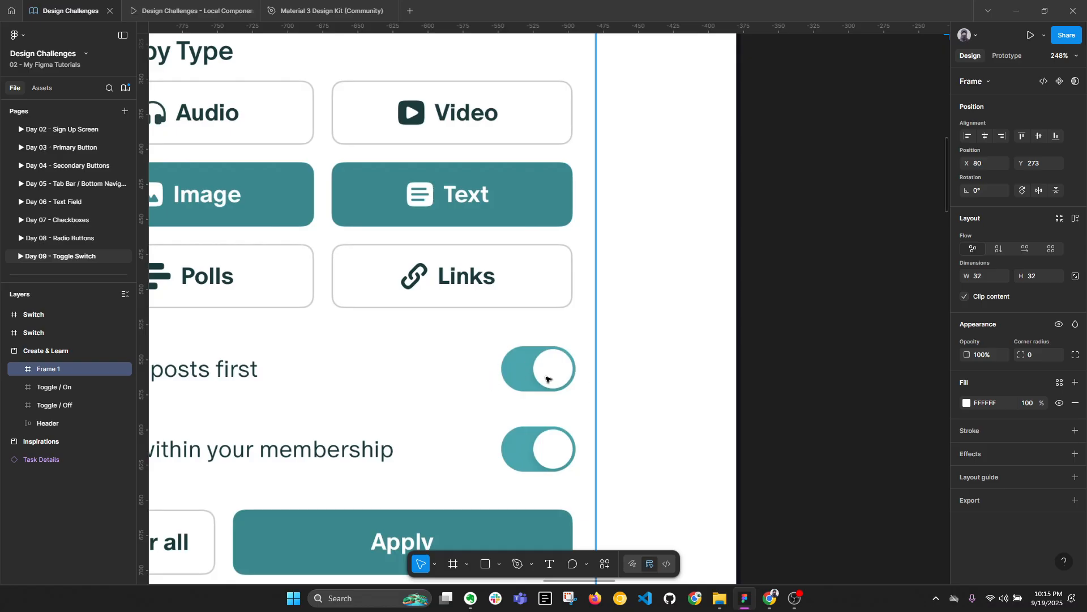
scroll(491, 378, down, 10)
scroll(548, 310, up, 3)
scroll(594, 238, up, 12)
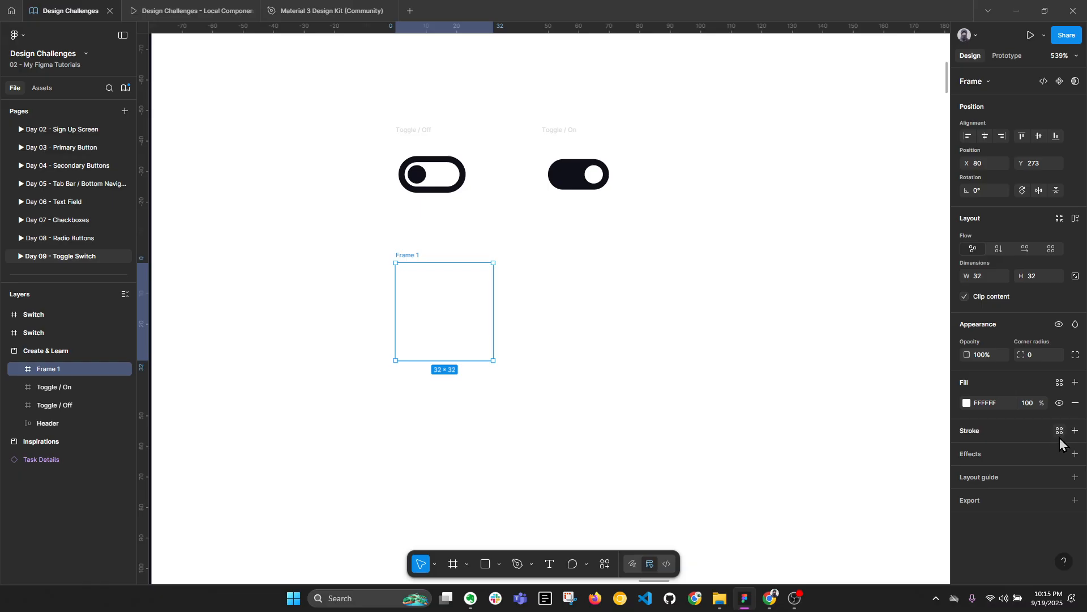
Apply the Gray Tinted/200 color style as the new frame's fill.
click(1057, 455)
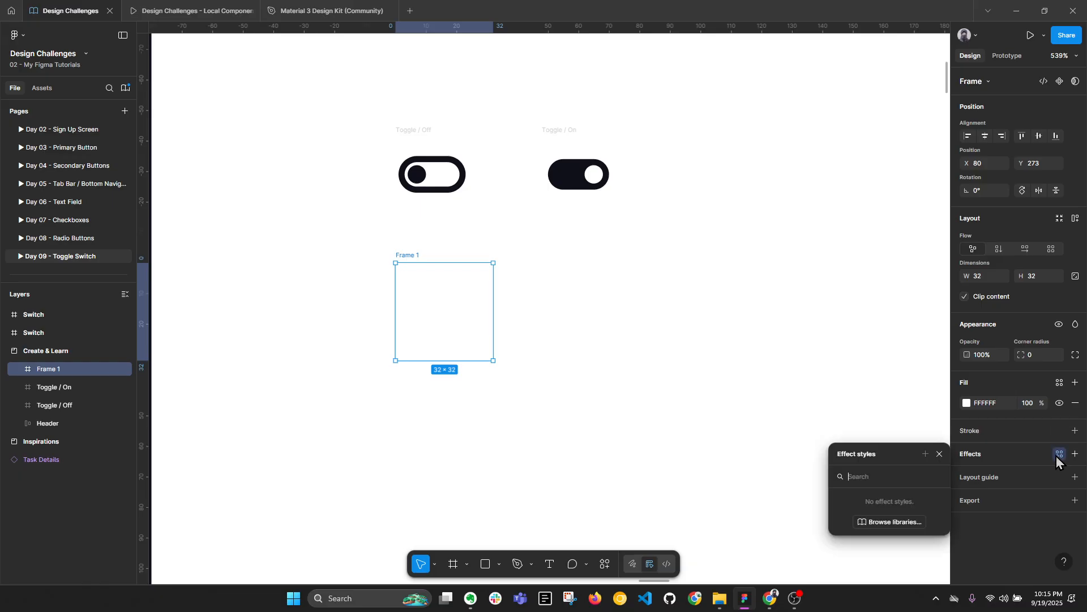
click(1059, 383)
click(831, 461)
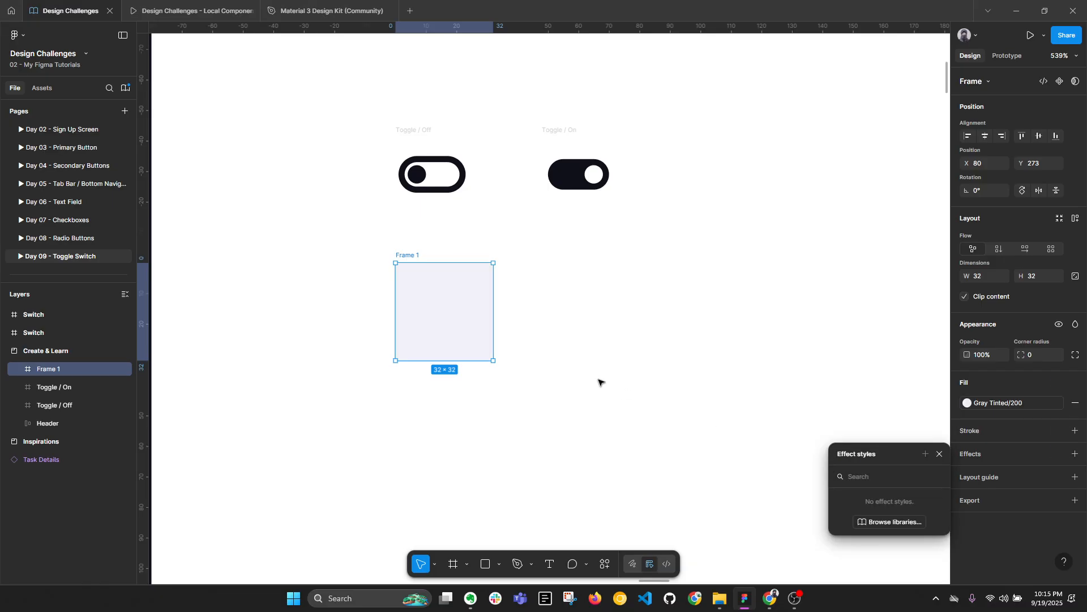
click(617, 383)
click(416, 257)
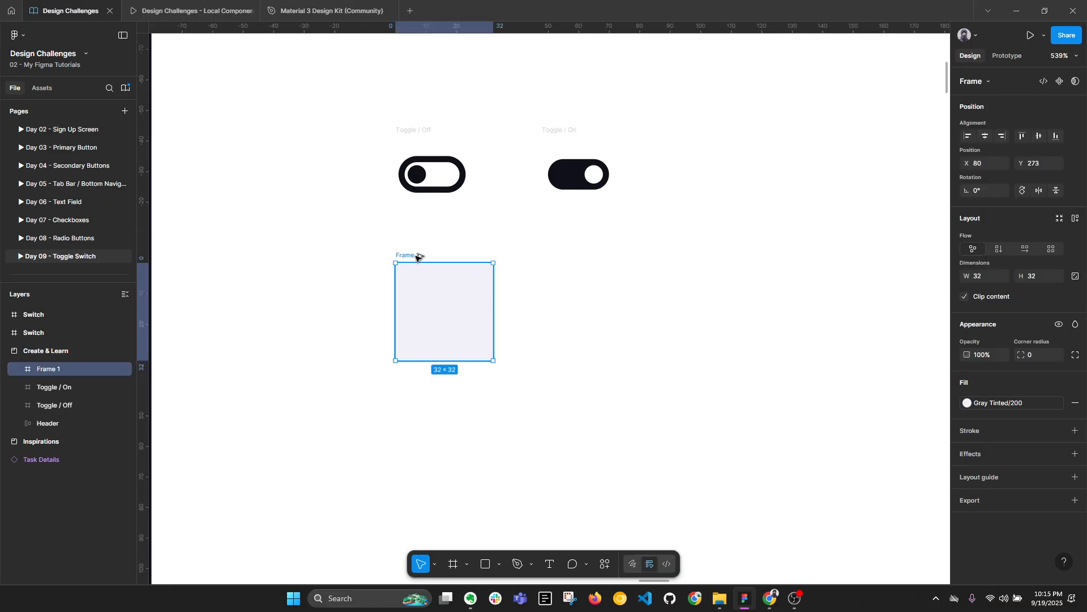
key(alt+l)
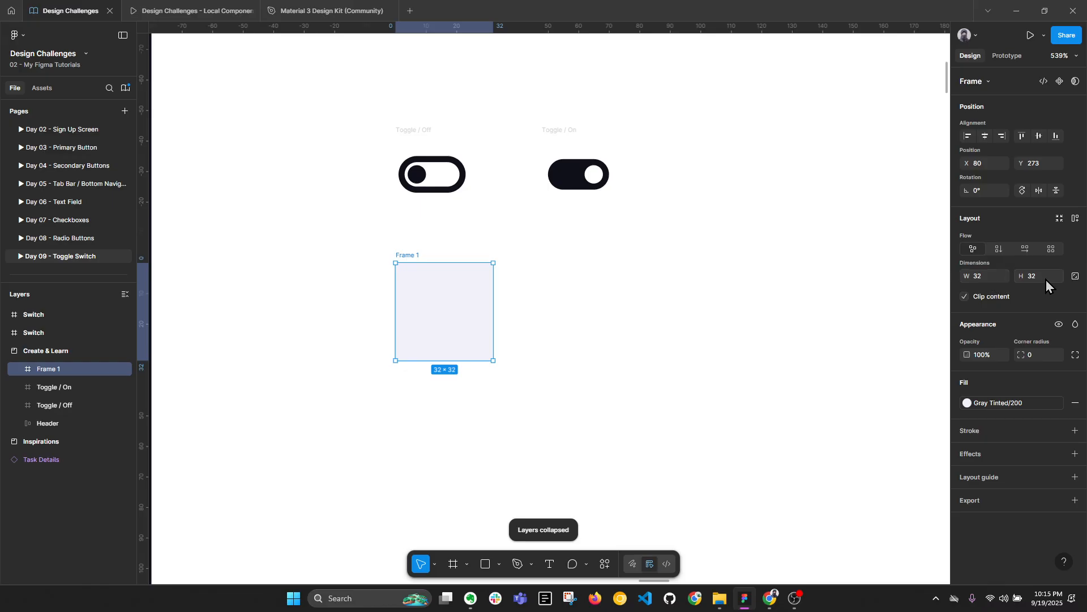
Try widths of 64 and 48 on the gray frame and settle on a width of 52.
click(990, 278)
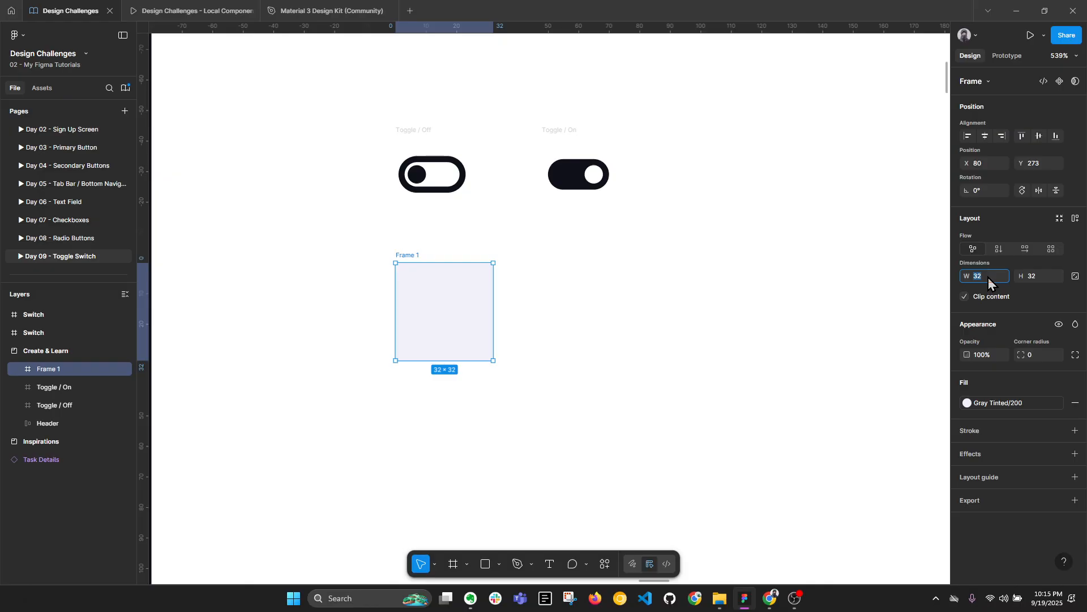
text(64)
key(Return)
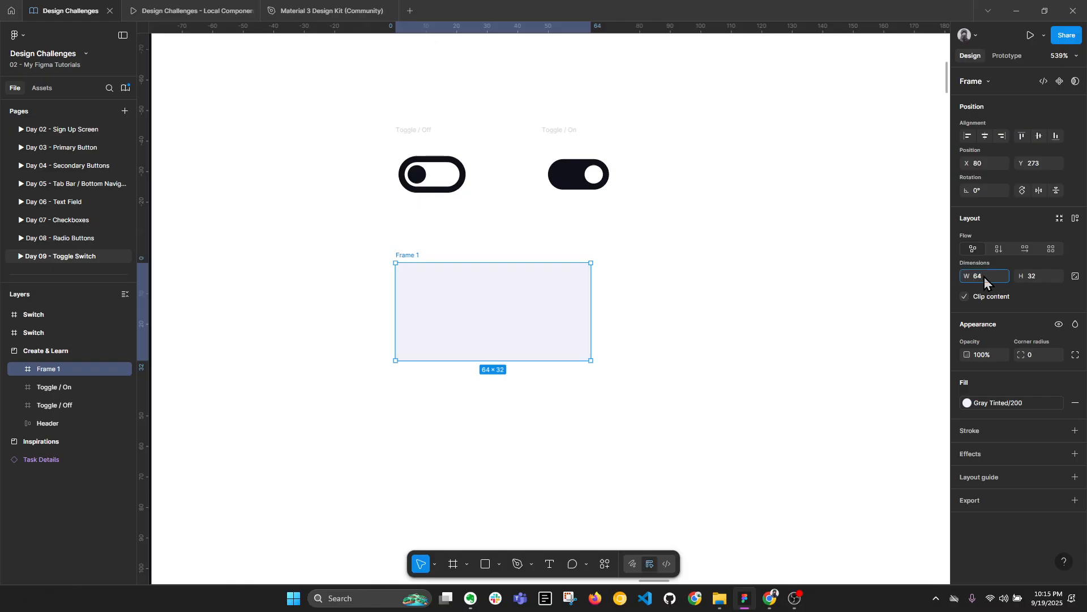
key(BackSpace)
text(48)
key(Return)
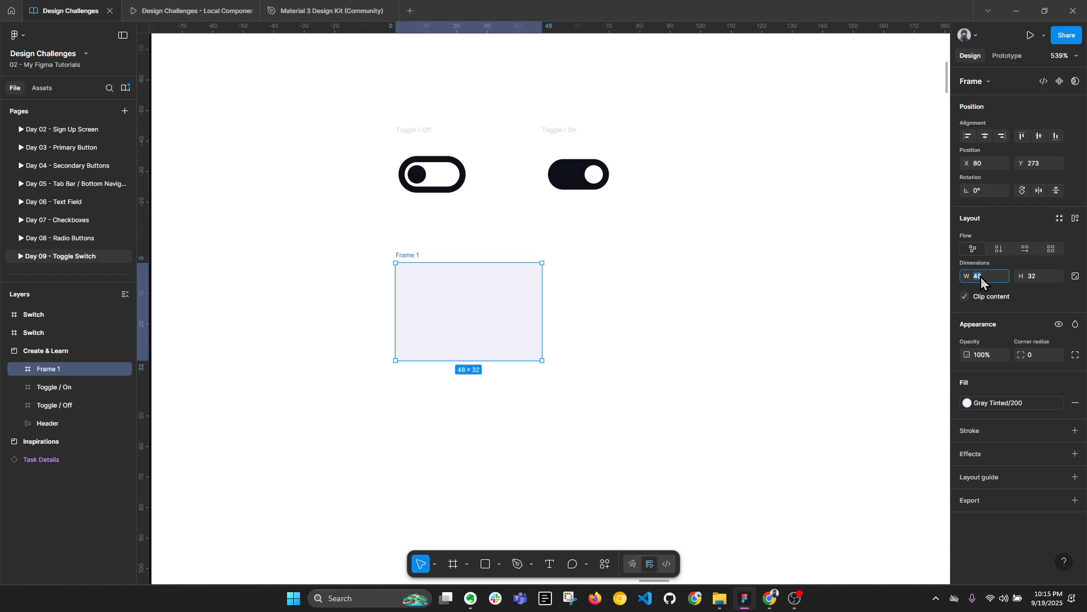
text(52)
key(Return)
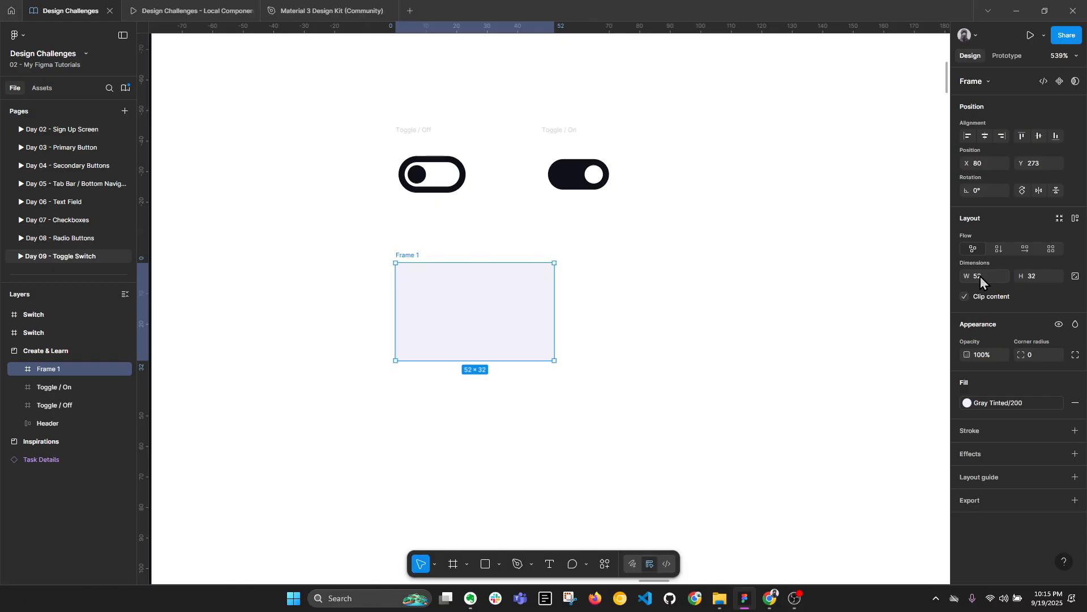
Rename the gray frame to Toggle / Off, copying the name from the icon above it.
double_click(429, 131)
key(ctrl+c)
double_click(413, 253)
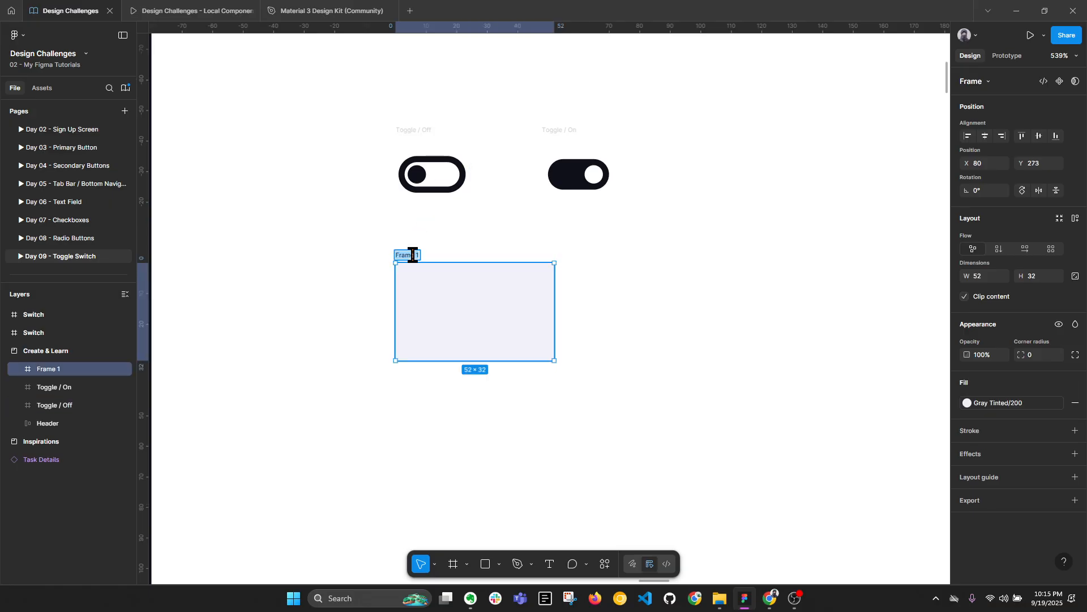
key(ctrl+v)
click(340, 324)
Round the gray Toggle / Off frame's corners with a radius of 100.
click(451, 298)
scroll(456, 300, up, 1)
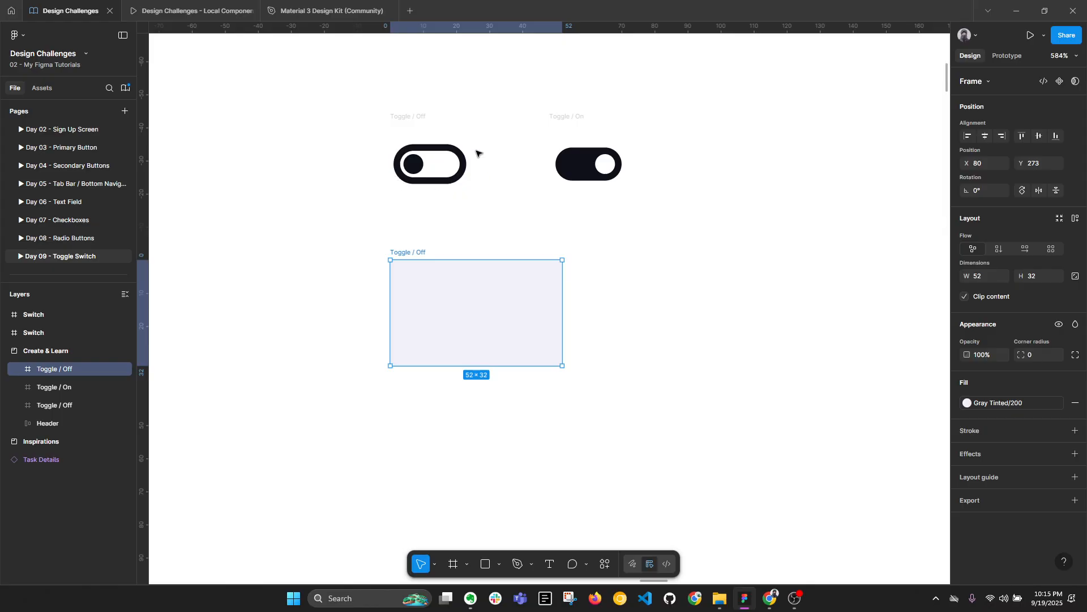
text(100)
key(Return)
click(684, 472)
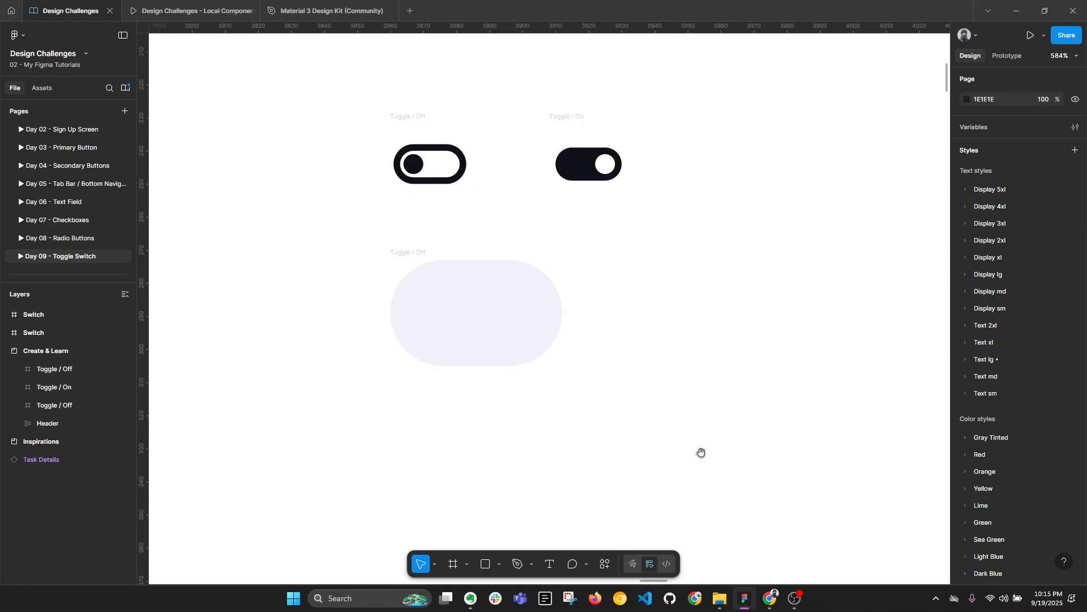
Sketch a long thin bar with a round knob overlapping it below the gray frame, using the Pencil tool.
drag(696, 450, 693, 423)
click(530, 563)
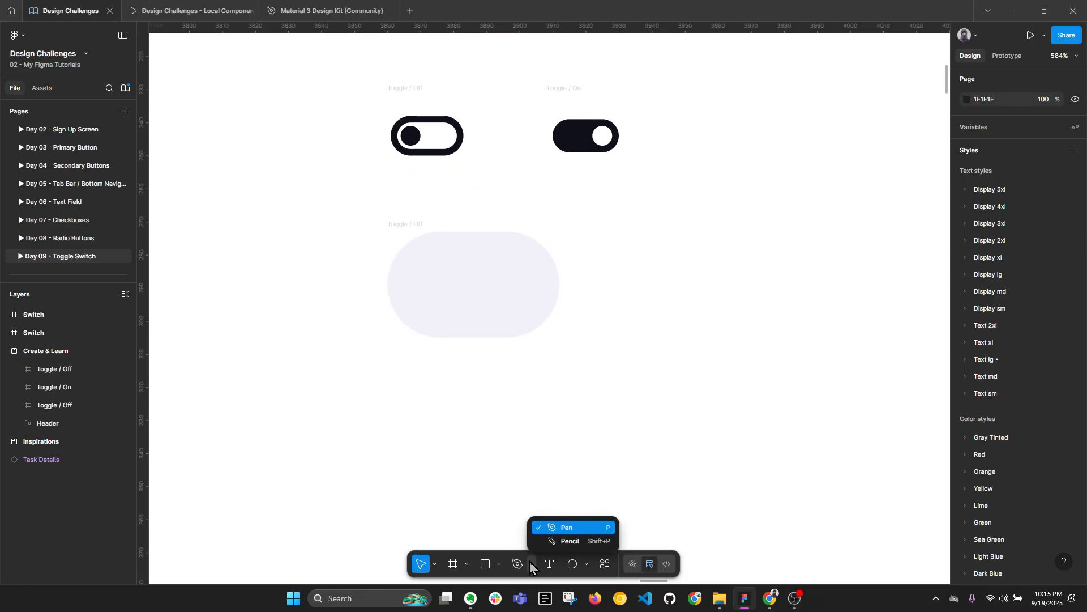
click(557, 541)
scroll(364, 427, down, 3)
drag(359, 433, 383, 303)
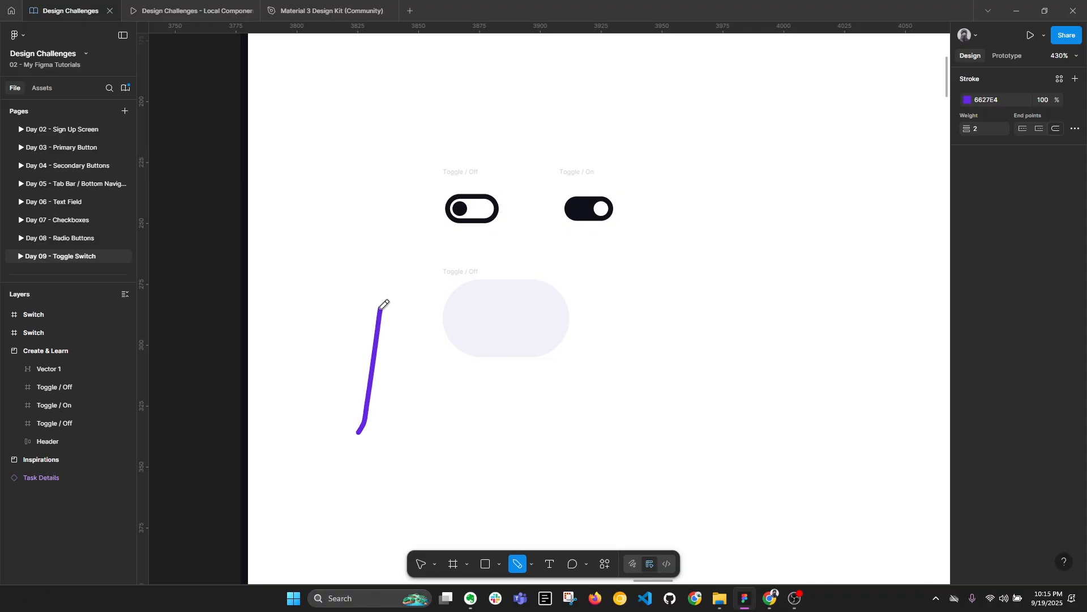
key(ctrl+z)
scroll(384, 386, up, 3)
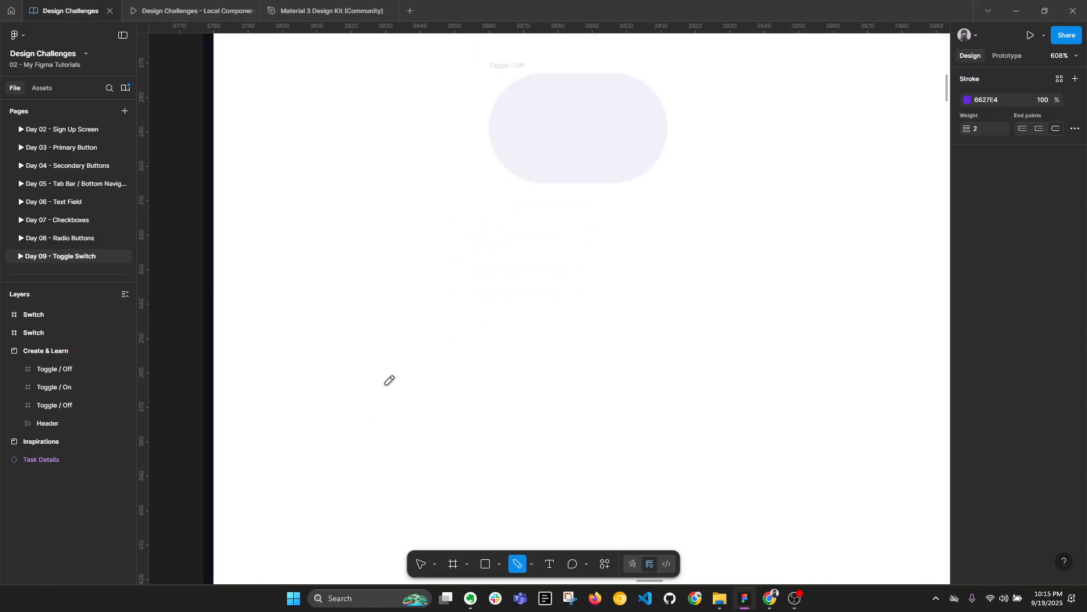
mouse_move(429, 383)
mouse_down()
mouse_move(288, 387)
mouse_move(280, 405)
mouse_move(439, 413)
mouse_move(498, 401)
mouse_move(475, 378)
mouse_move(434, 379)
mouse_up()
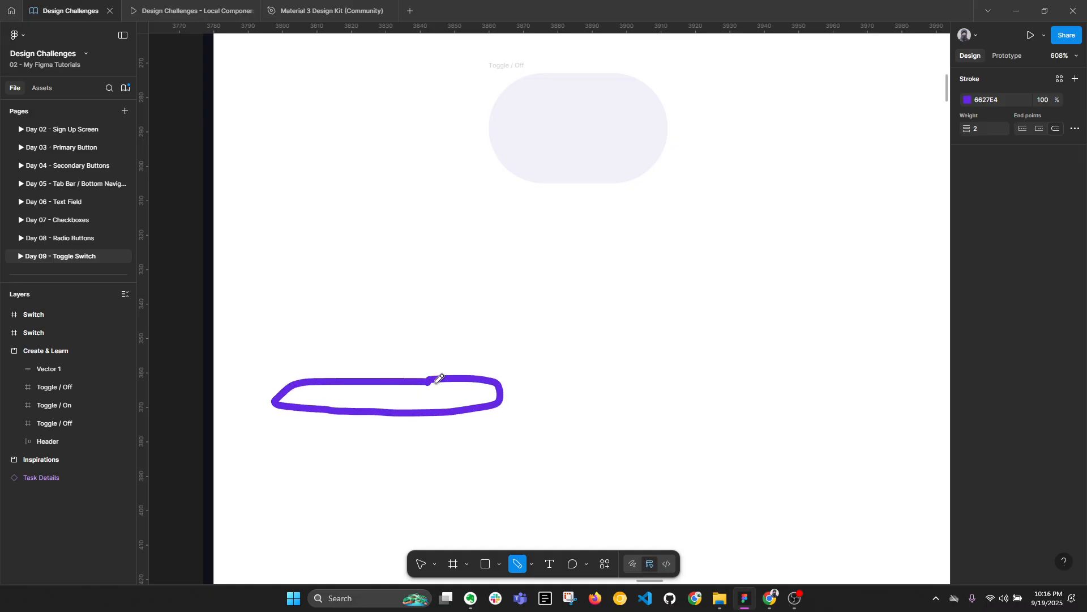
mouse_move(430, 322)
mouse_down()
mouse_move(398, 331)
mouse_move(375, 381)
mouse_move(384, 427)
mouse_move(457, 442)
mouse_move(478, 418)
mouse_move(483, 374)
mouse_move(476, 341)
mouse_move(428, 323)
mouse_up()
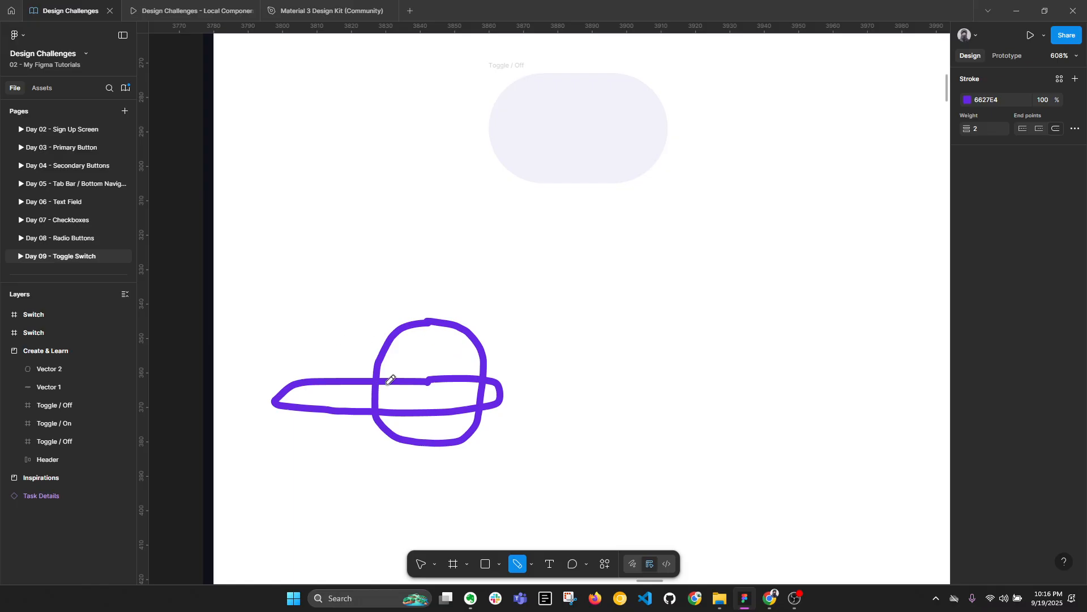
scroll(352, 381, down, 1)
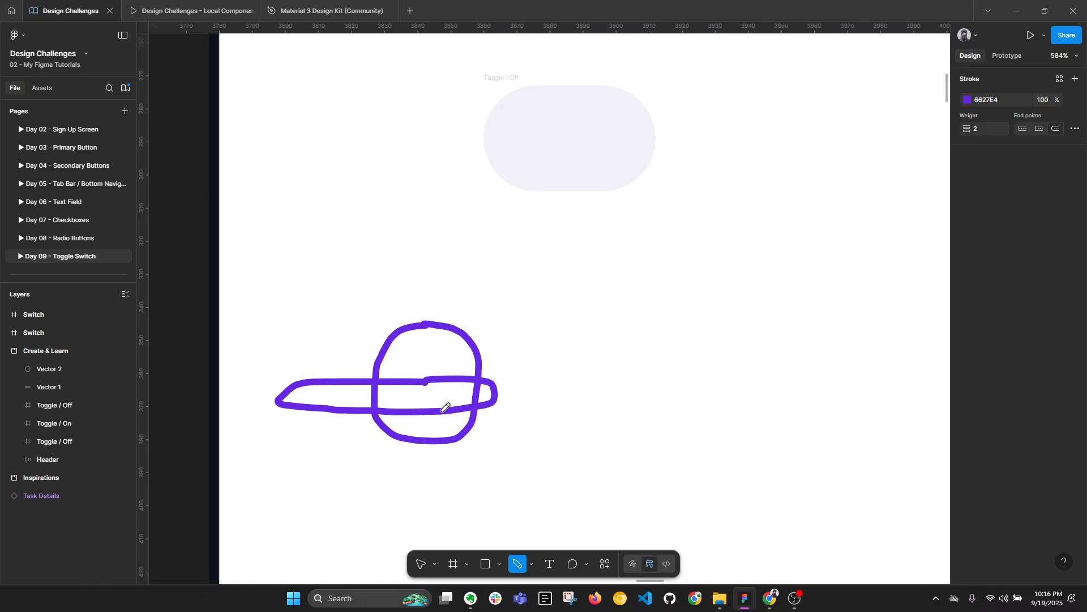
key(Escape)
Reset the gray Toggle / Off frame's corner radius to 0.
scroll(450, 272, down, 3)
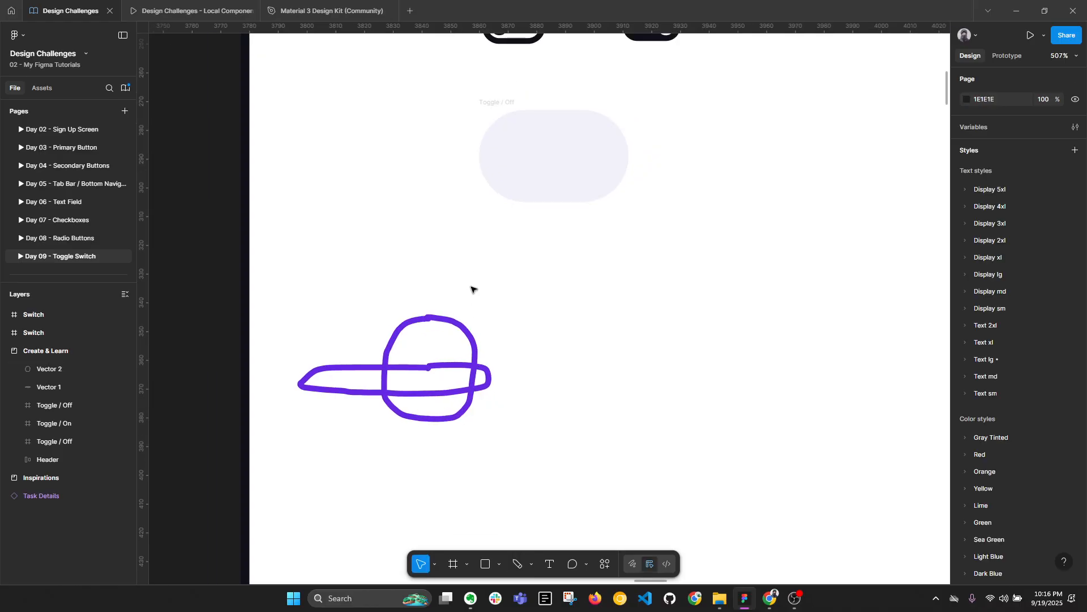
click(496, 103)
scroll(623, 221, up, 2)
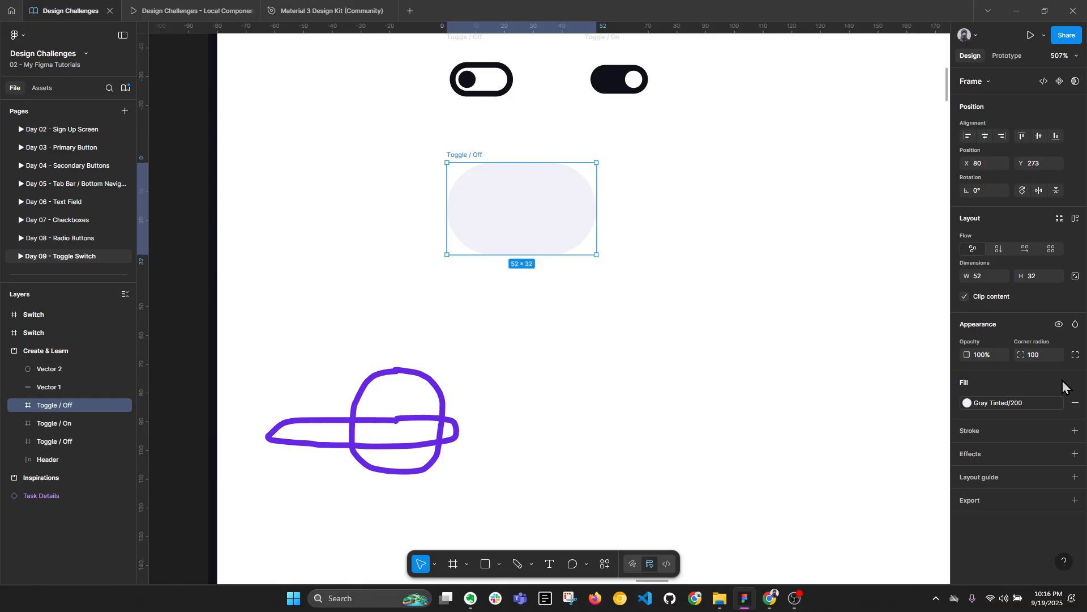
click(1046, 355)
text(0)
key(Return)
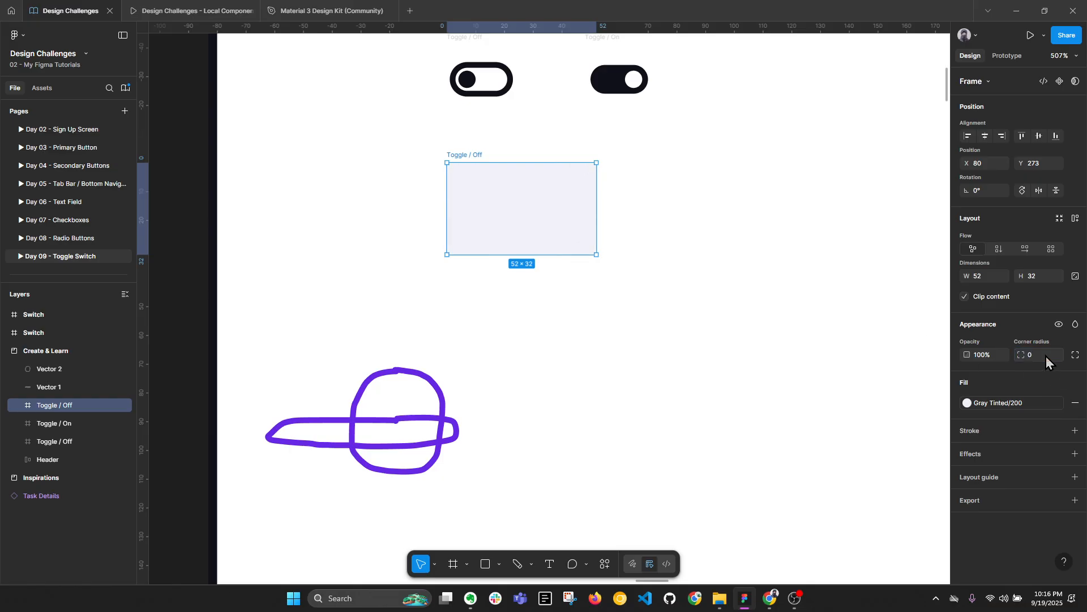
scroll(507, 110, up, 3)
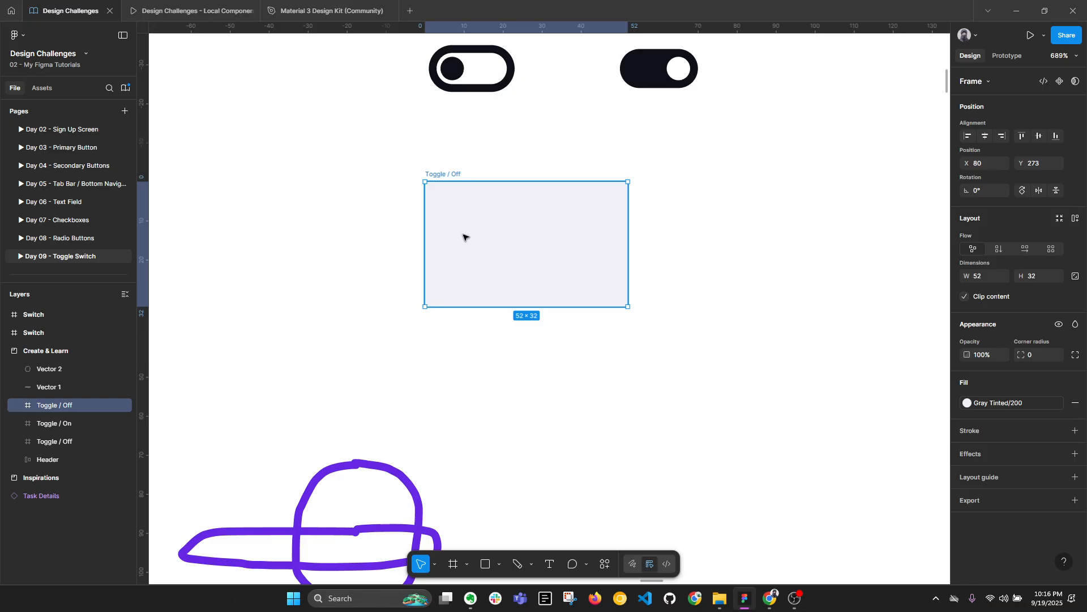
scroll(530, 242, down, 1)
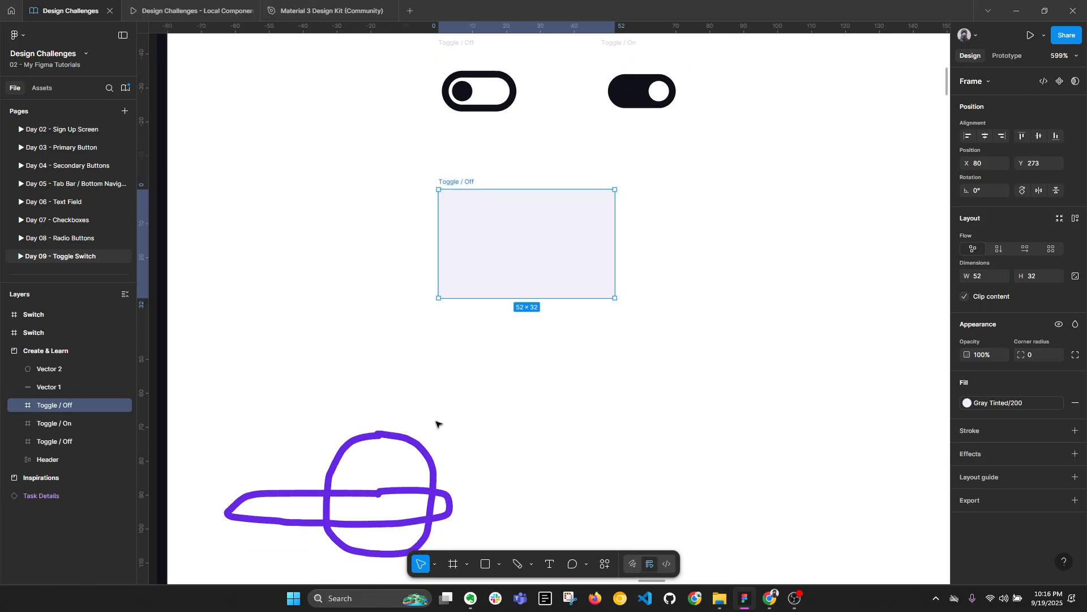
drag(467, 344, 440, 367)
scroll(520, 264, up, 1)
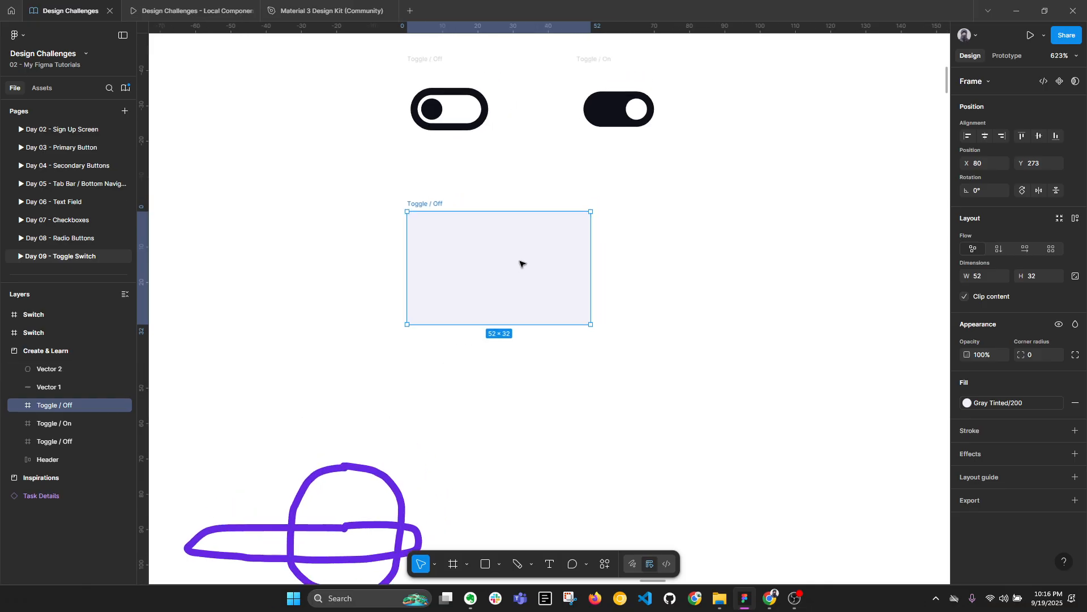
key(f)
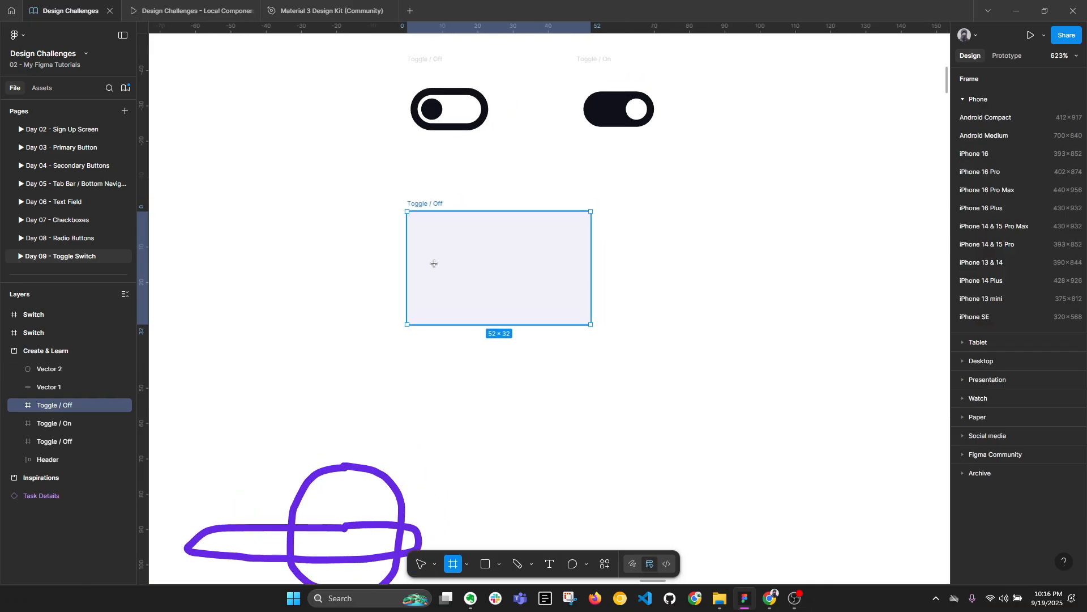
click(435, 264)
scroll(473, 277, down, 1)
key(ctrl+z)
click(708, 290)
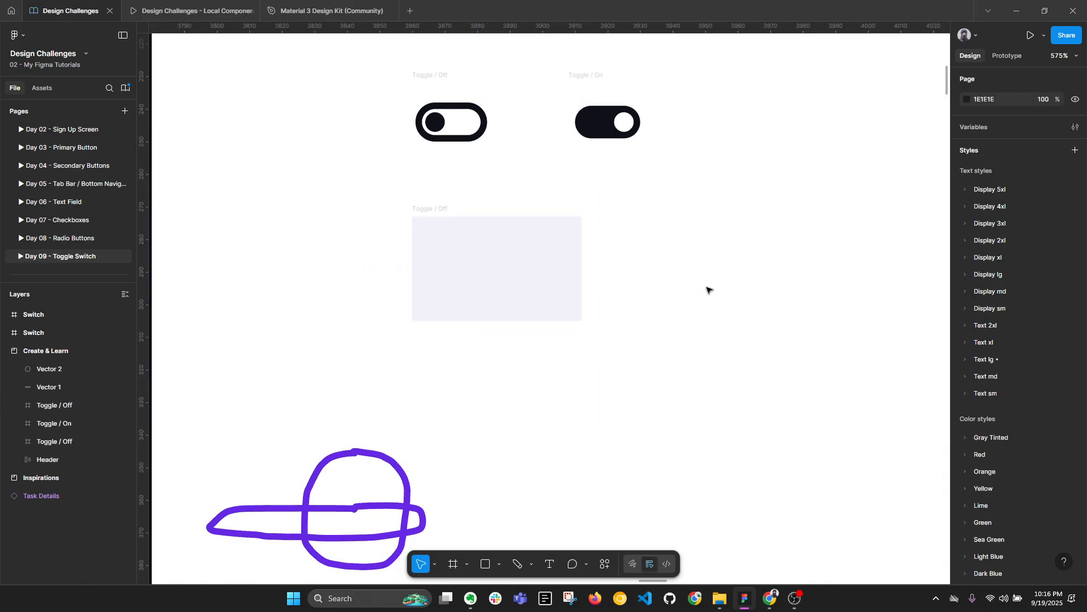
key(r)
click(680, 275)
key(ctrl+z)
Draw a white frame about 50 × 9 and nest it inside the gray Toggle / Off frame, flush with its left edge.
key(f)
drag(676, 272, 839, 302)
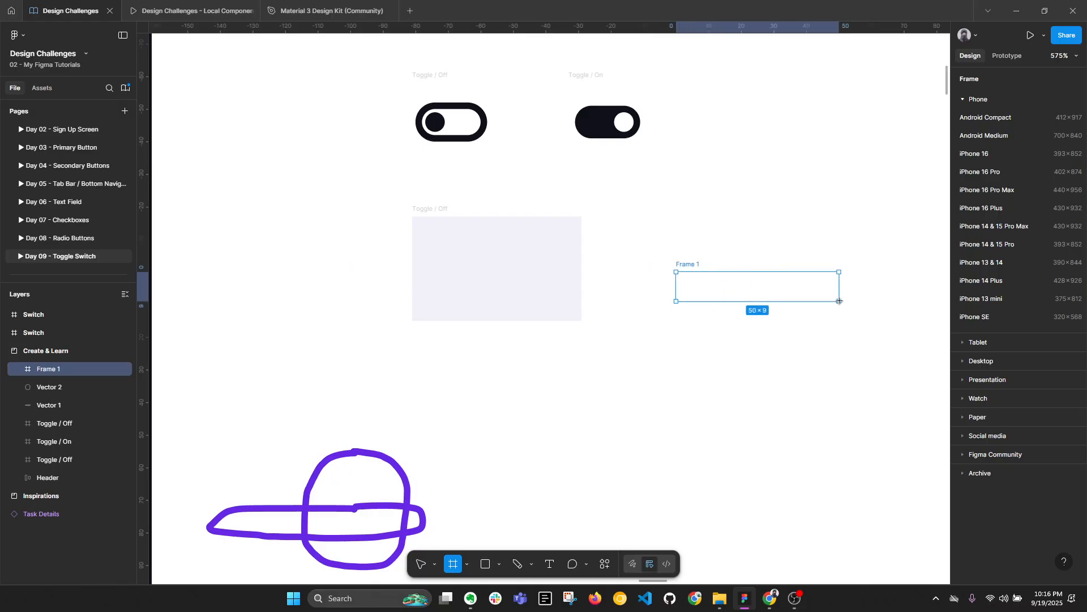
drag(687, 267, 426, 248)
scroll(553, 276, up, 3)
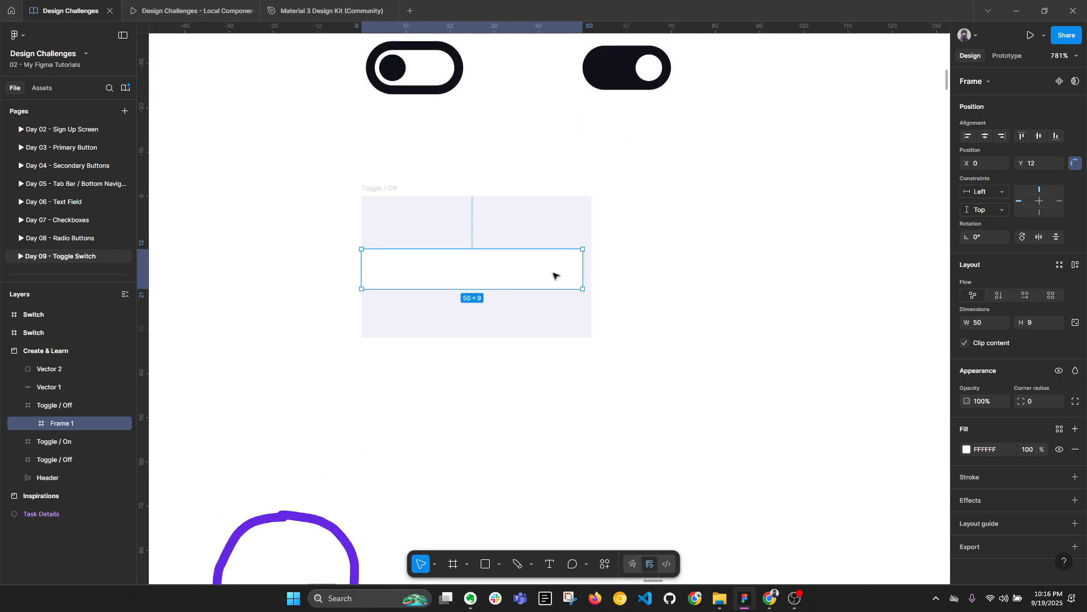
Resize the nested white frame to 52 × 8 and centre it vertically in its parent.
drag(583, 273, 592, 273)
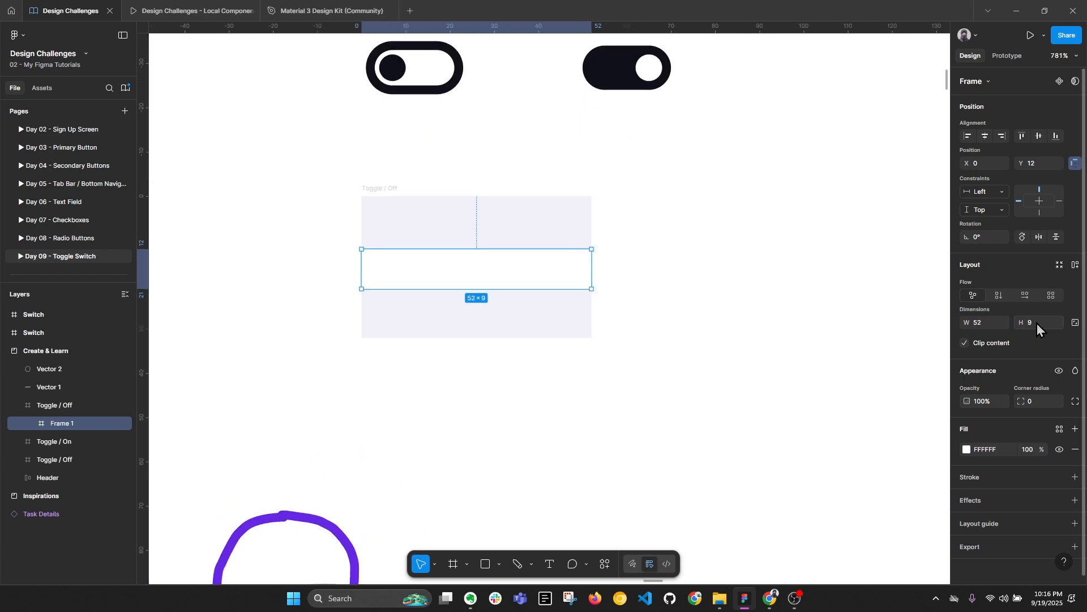
key(Return)
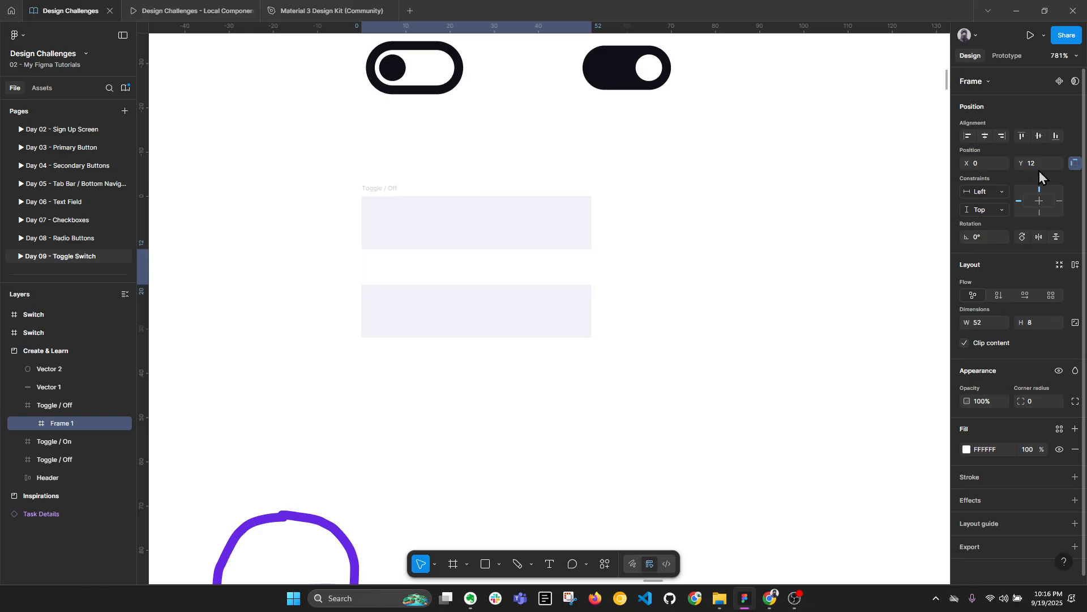
click(1039, 136)
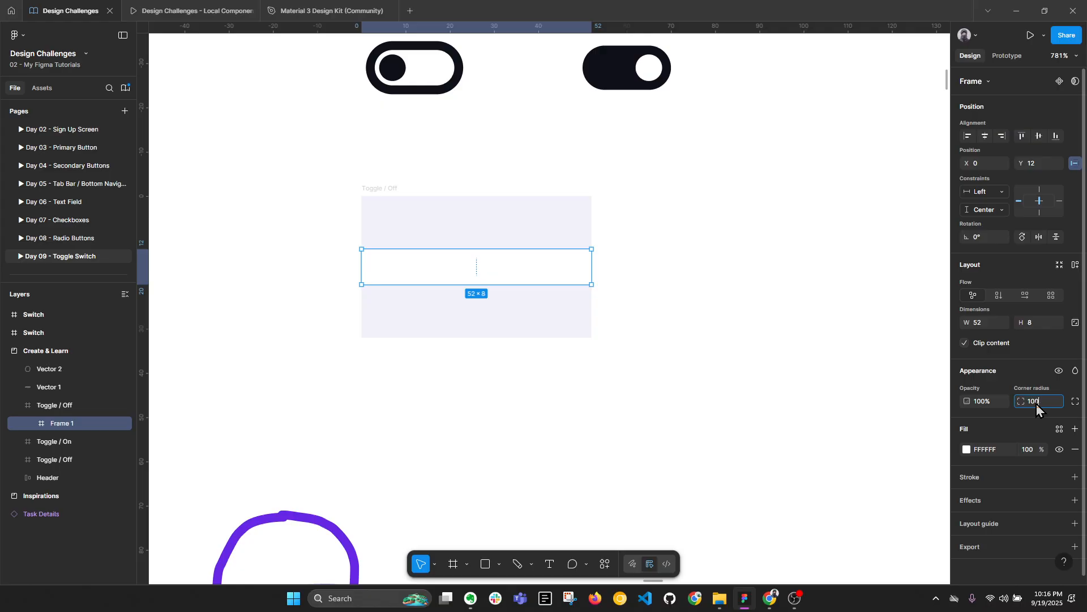
Set the nested white bar's corner radius to 100 and collapse the expanded layers.
key(Return)
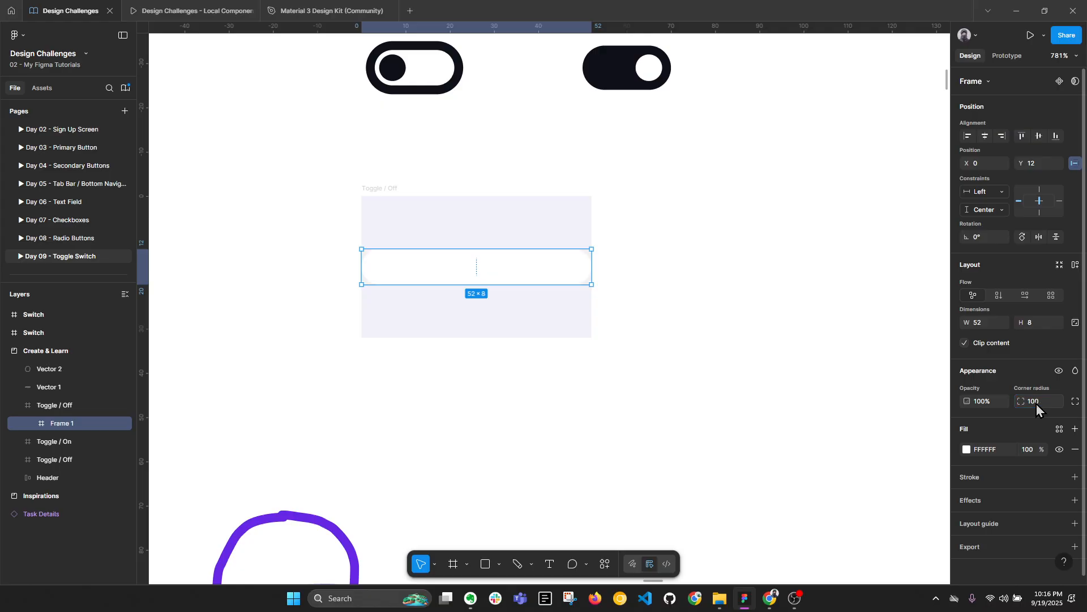
click(390, 190)
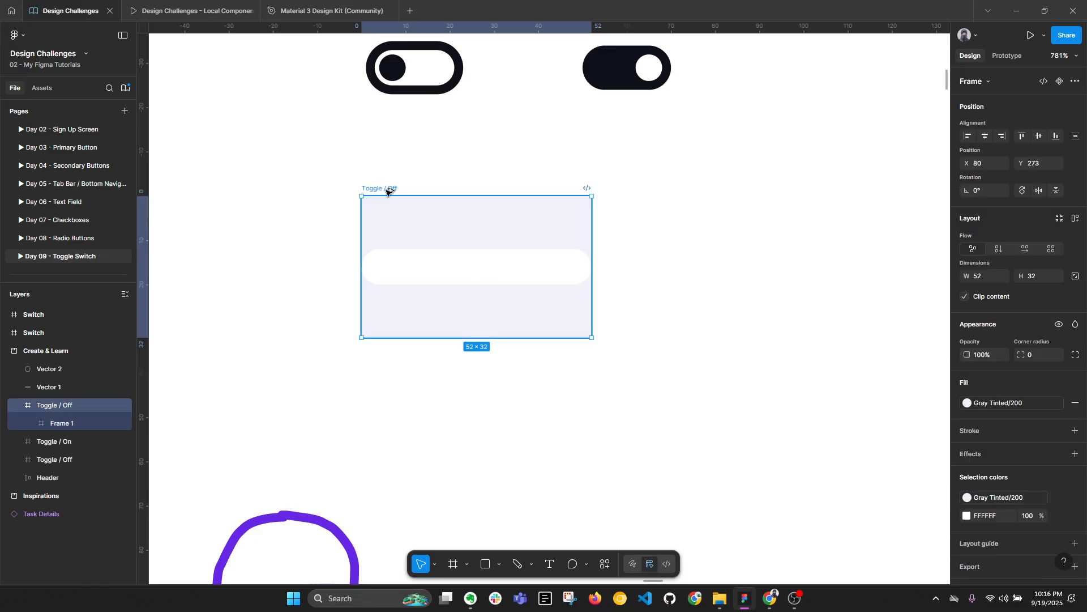
key(alt+l)
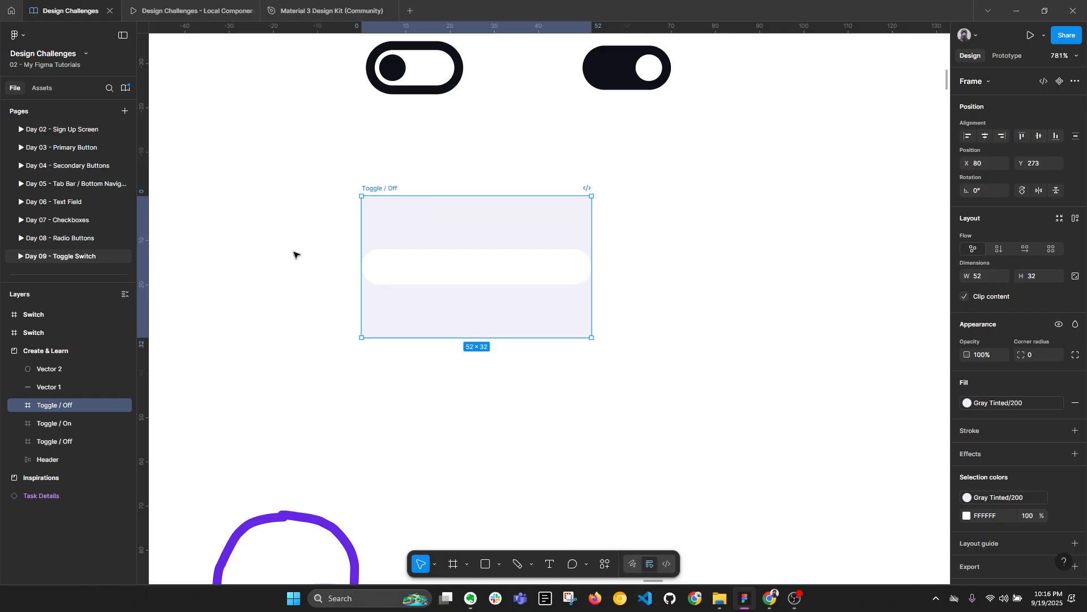
Try the Gray Tinted/300 color style as the nested bar's fill.
click(442, 259)
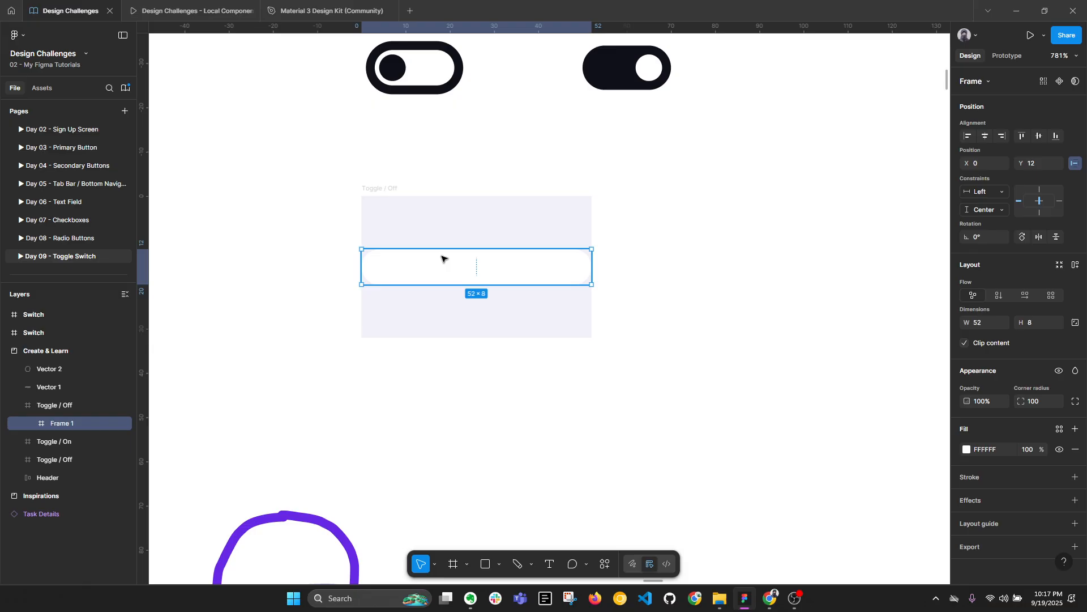
click(1059, 430)
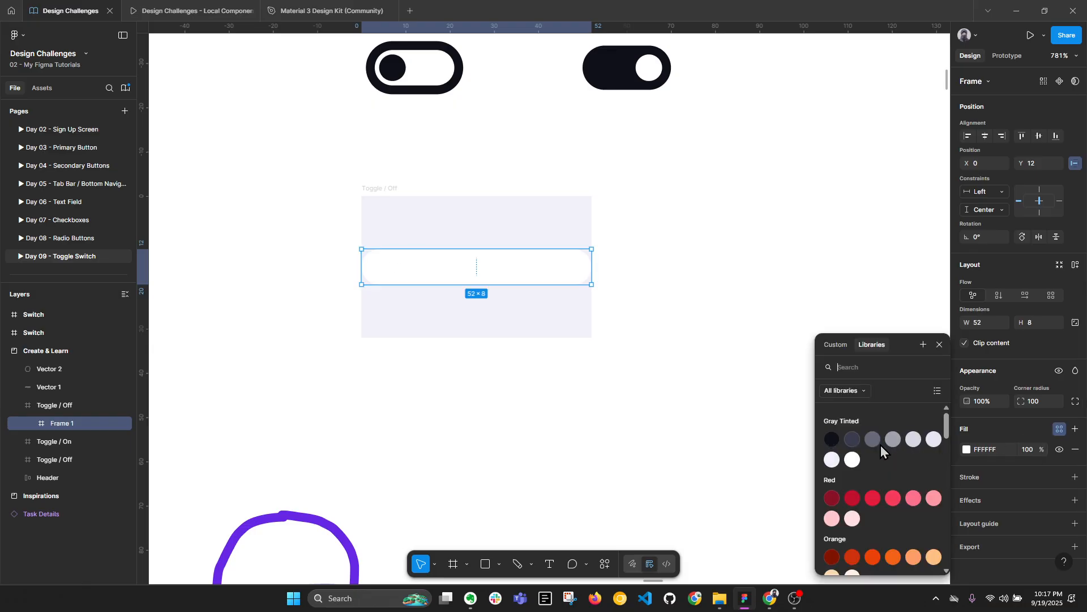
click(934, 439)
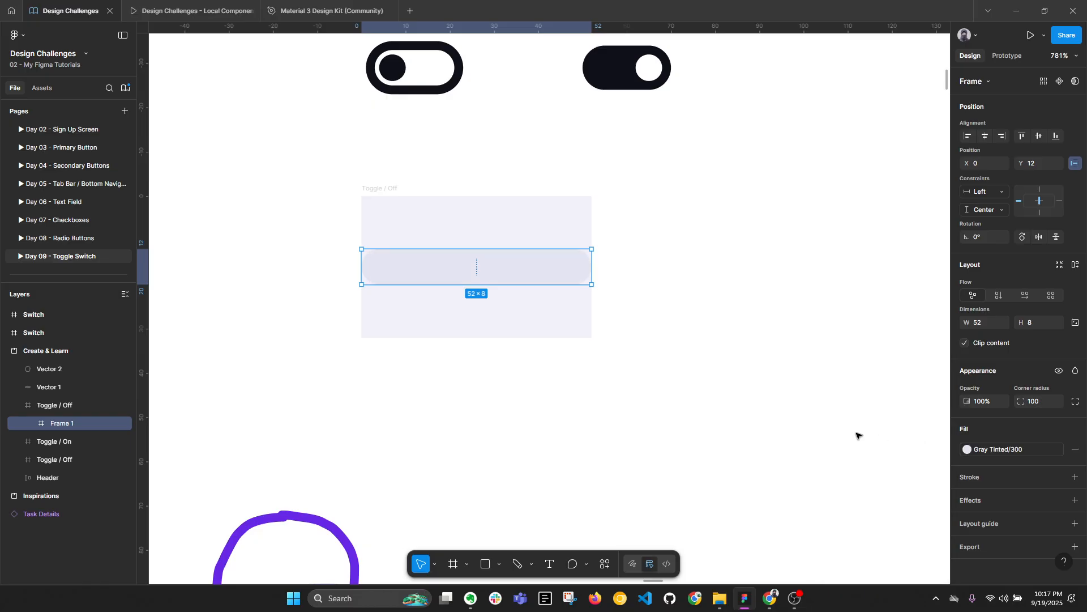
click(679, 370)
Apply the Gray Tinted/100 color style as the nested bar's fill.
click(524, 275)
click(967, 450)
click(844, 460)
click(708, 413)
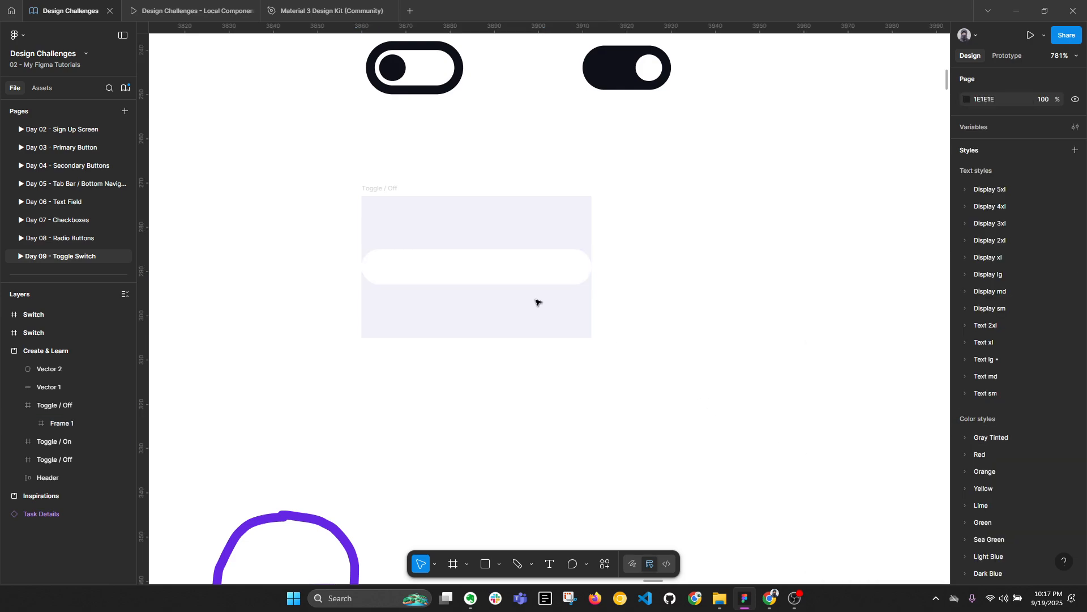
Rename the nested bar's layer to Base.
click(522, 285)
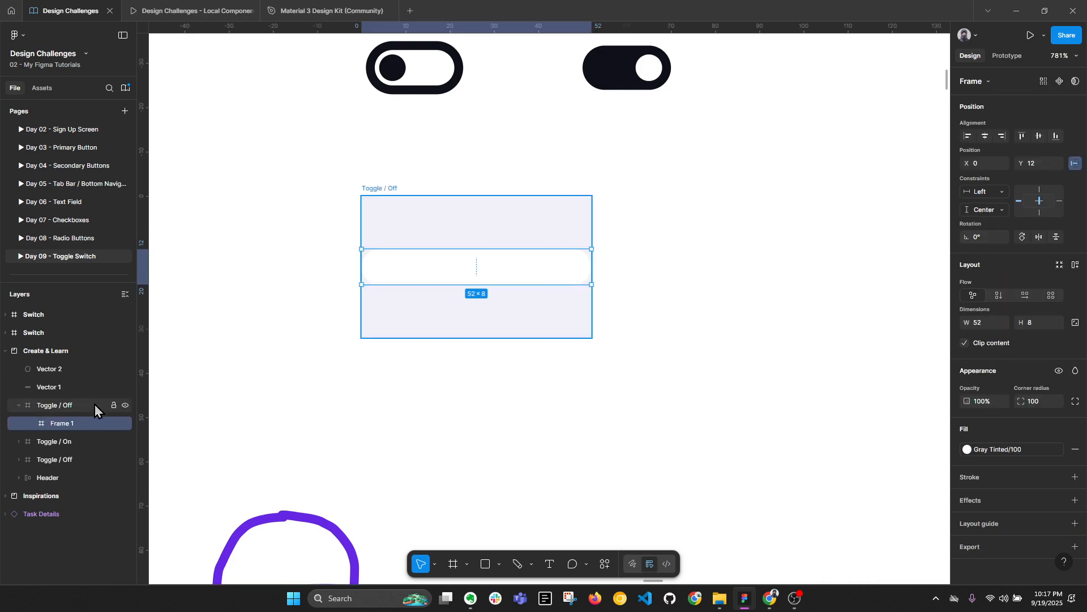
double_click(87, 423)
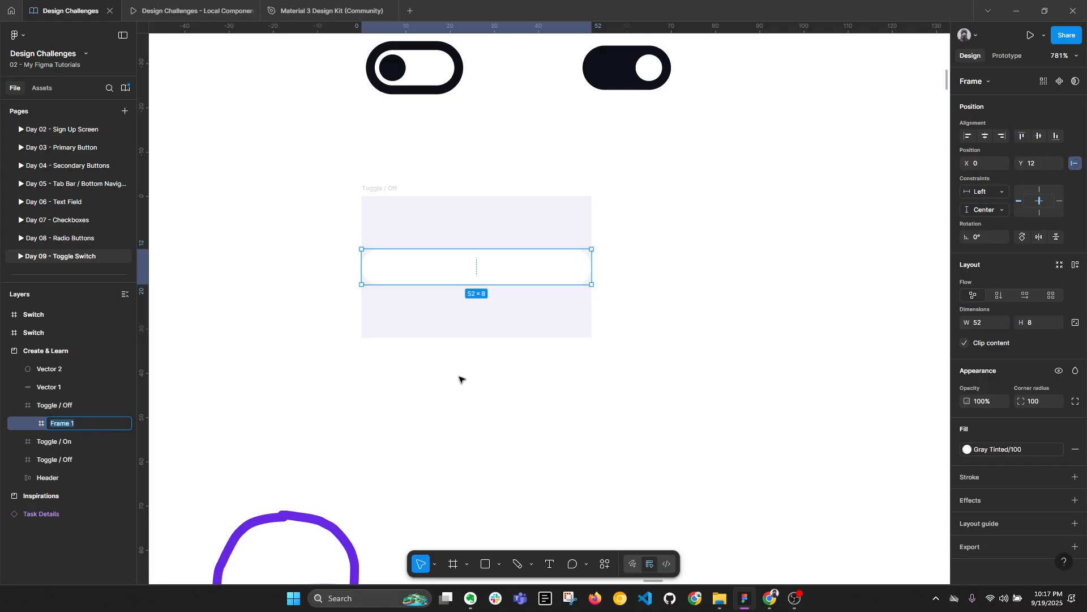
text(Base)
key(Return)
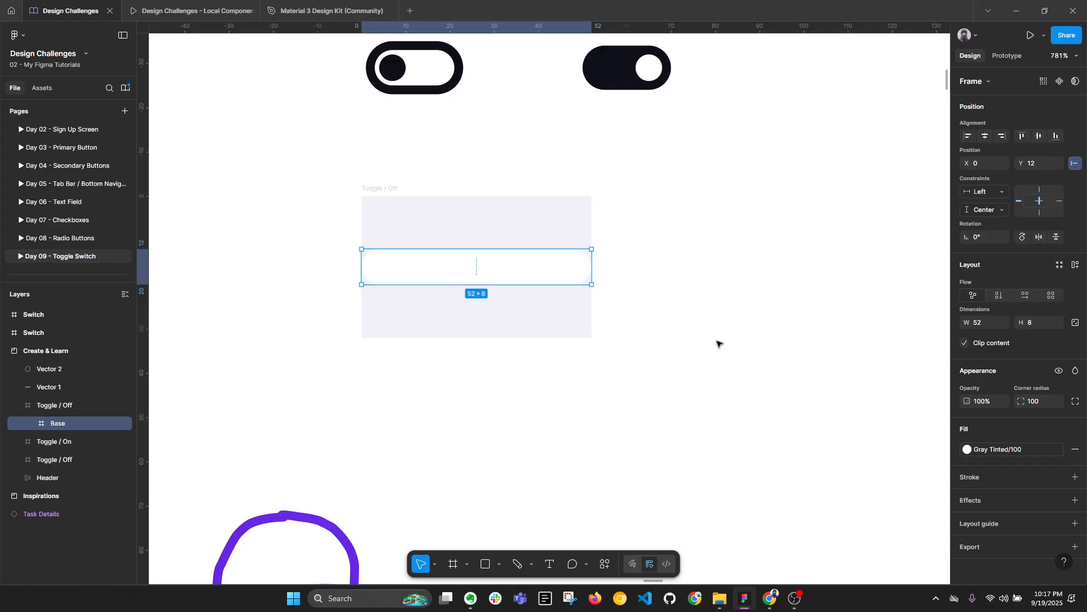
click(717, 344)
Draw a 16 × 16 frame beside the light Toggle / Off frame for the knob.
scroll(690, 289, down, 3)
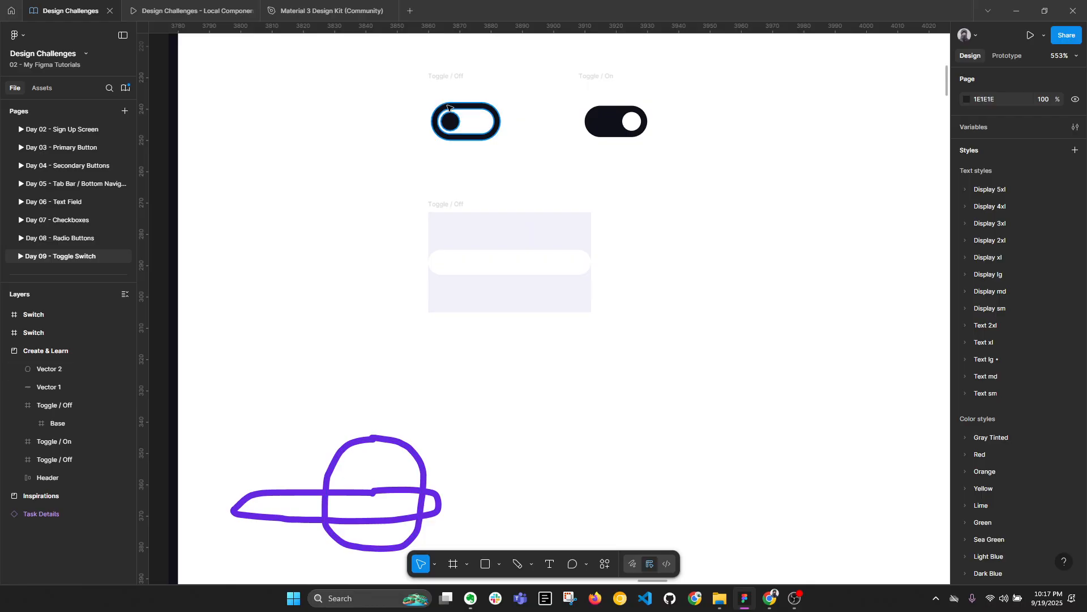
scroll(648, 247, up, 3)
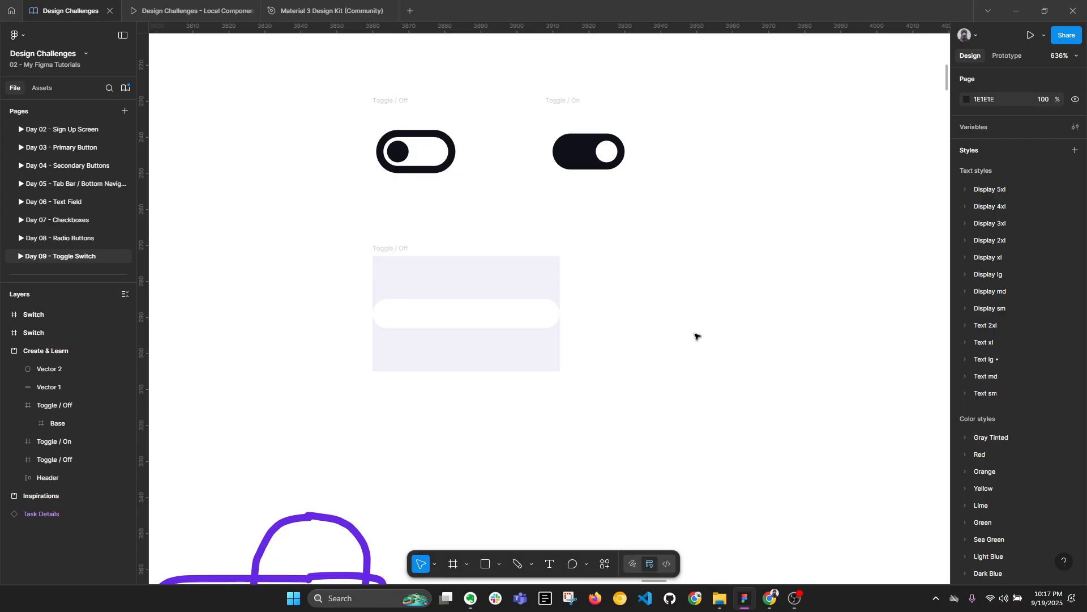
key(f)
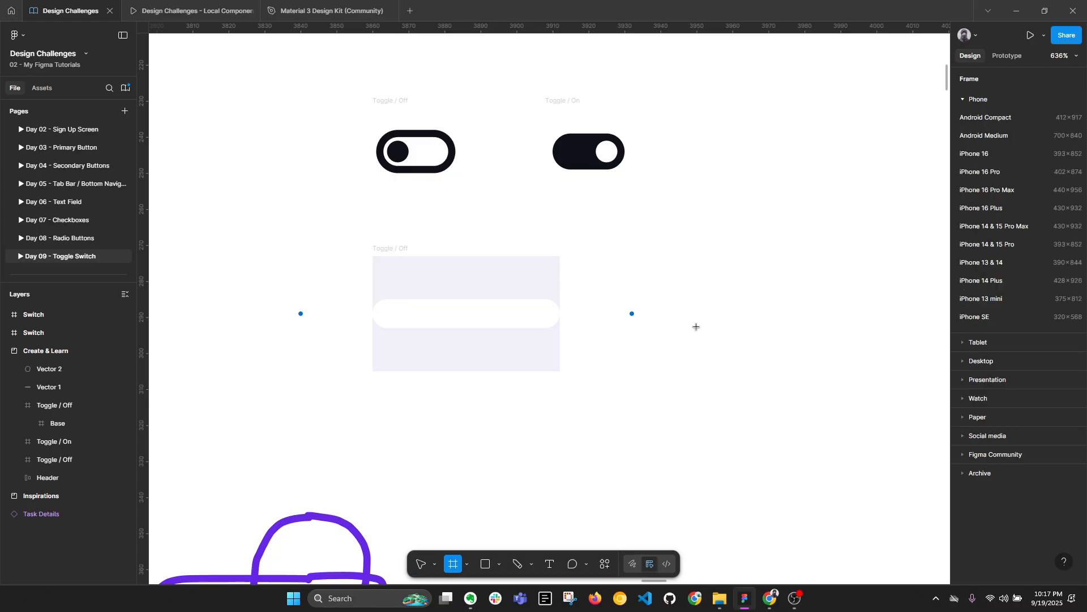
mouse_move(679, 293)
mouse_down()
mouse_move(726, 346)
mouse_move(723, 323)
mouse_up()
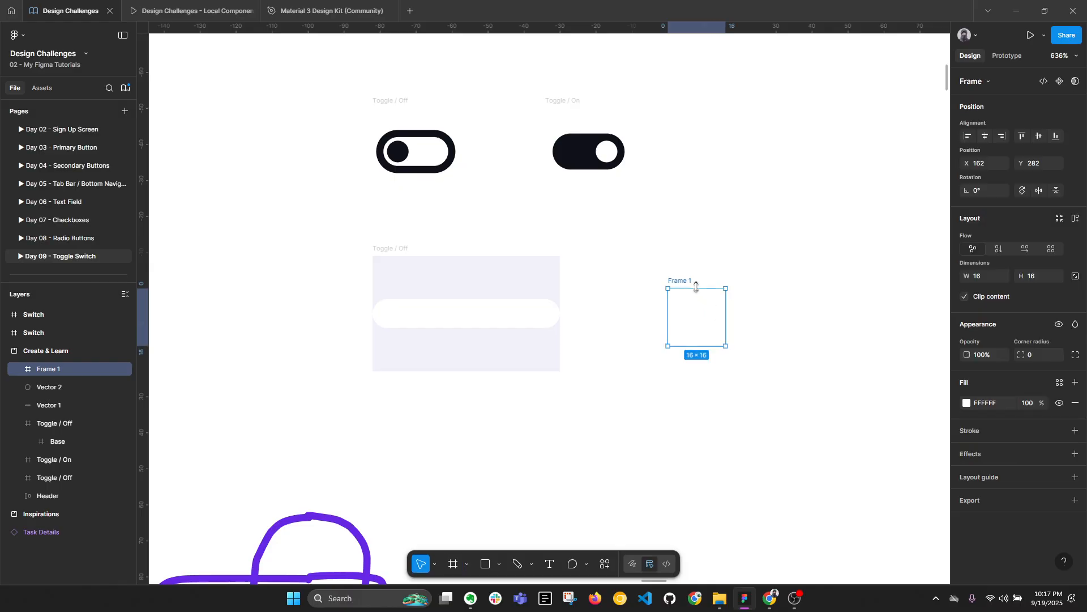
Try the Gray Tinted/500 color style as the small frame's fill, settling on Gray Tinted/400.
click(1059, 383)
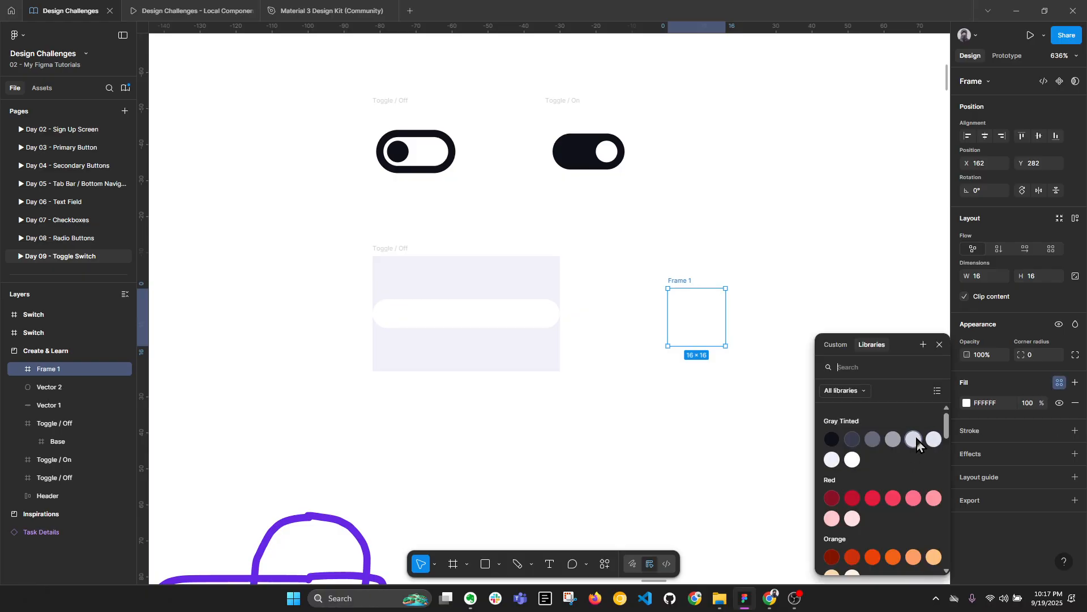
click(898, 440)
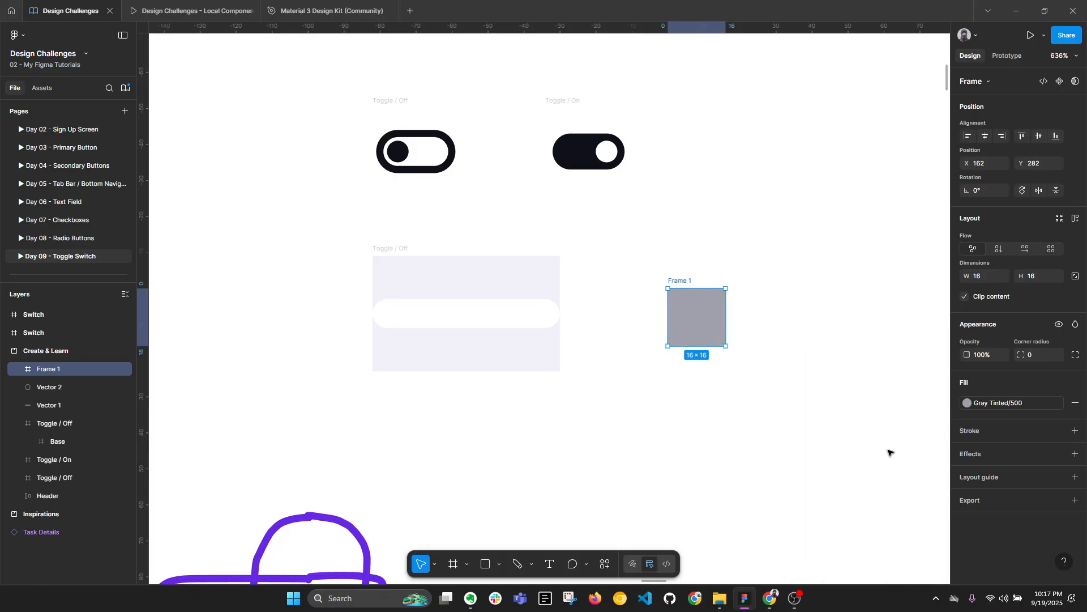
click(994, 406)
click(919, 440)
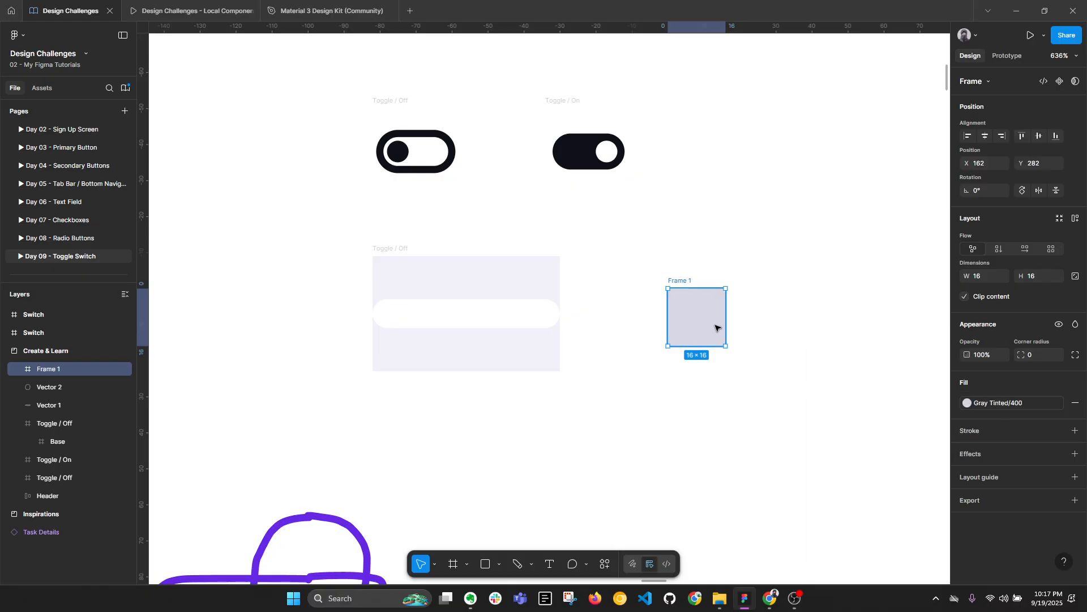
Set the small frame's corner radius to 1000 and rename it Dot.
click(1043, 359)
text(1000)
key(Return)
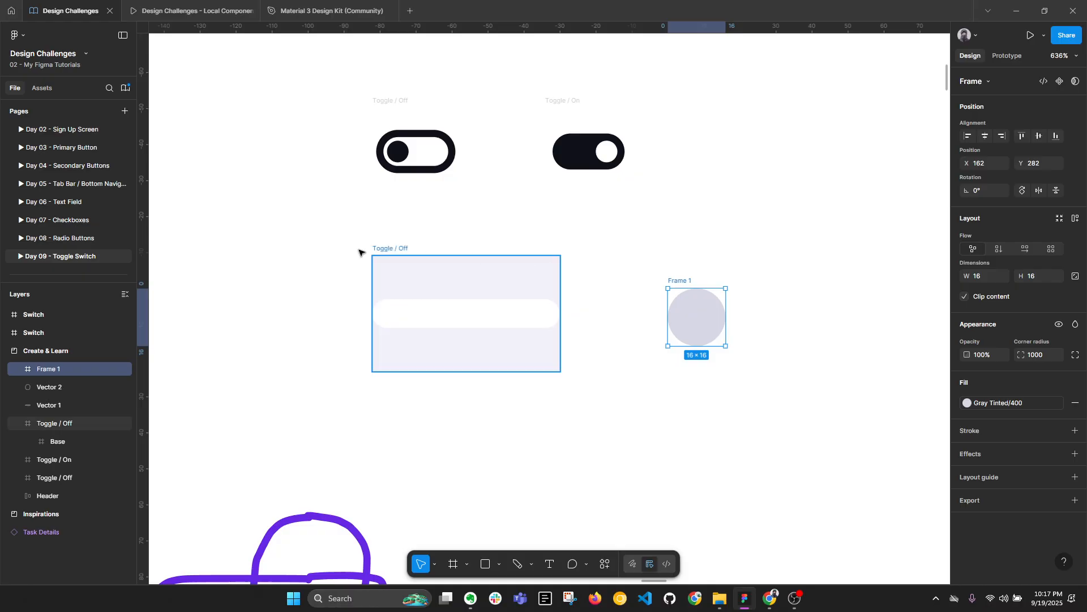
double_click(61, 369)
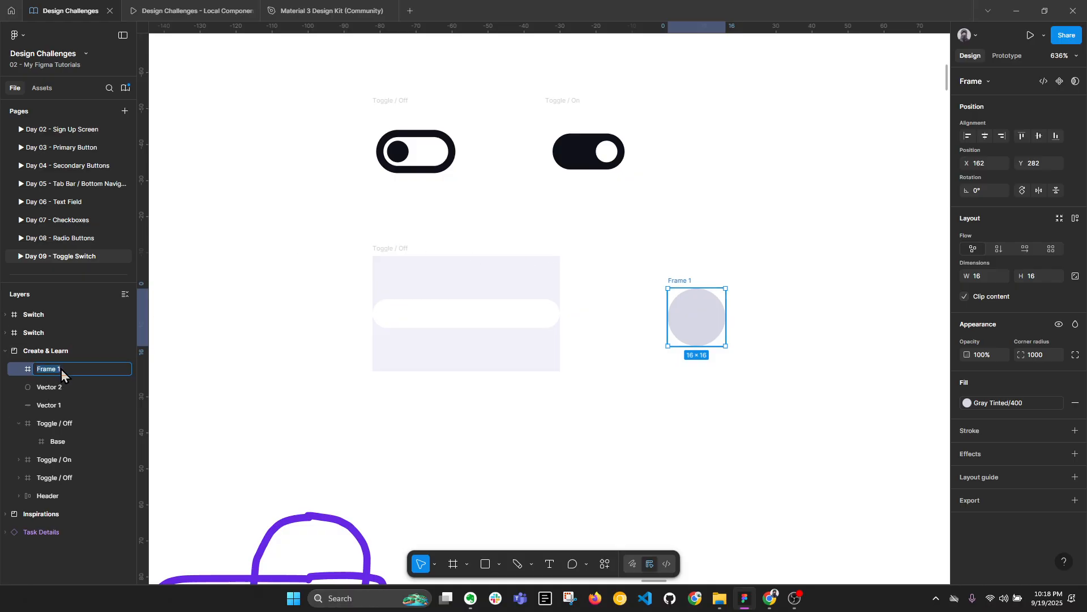
text(Dot)
key(Return)
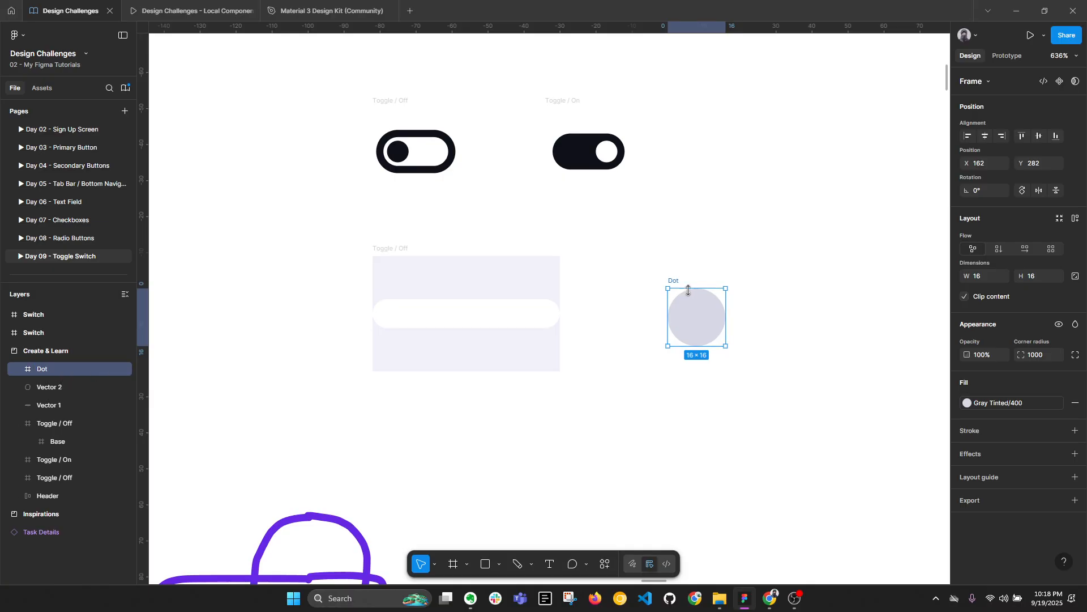
Wrap the Dot in a new parent frame and expand that frame's layer.
right_click(696, 309)
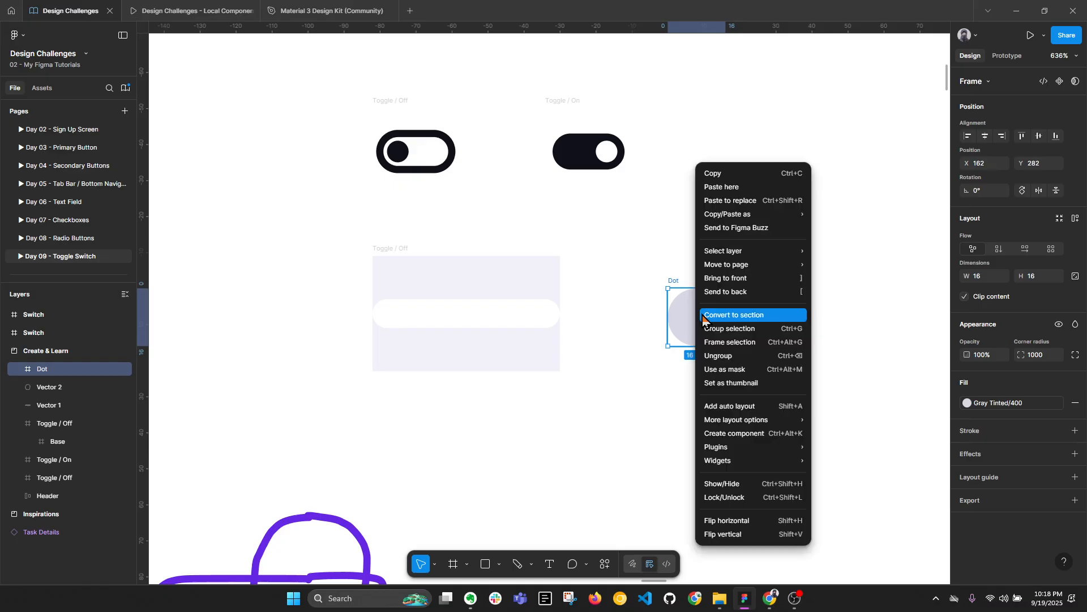
click(729, 342)
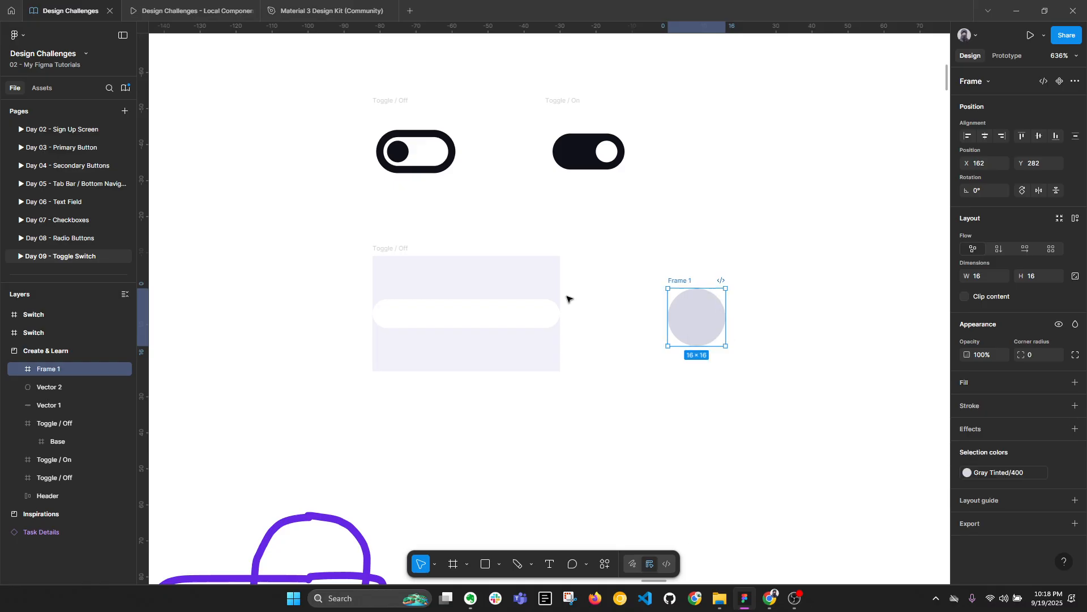
click(19, 369)
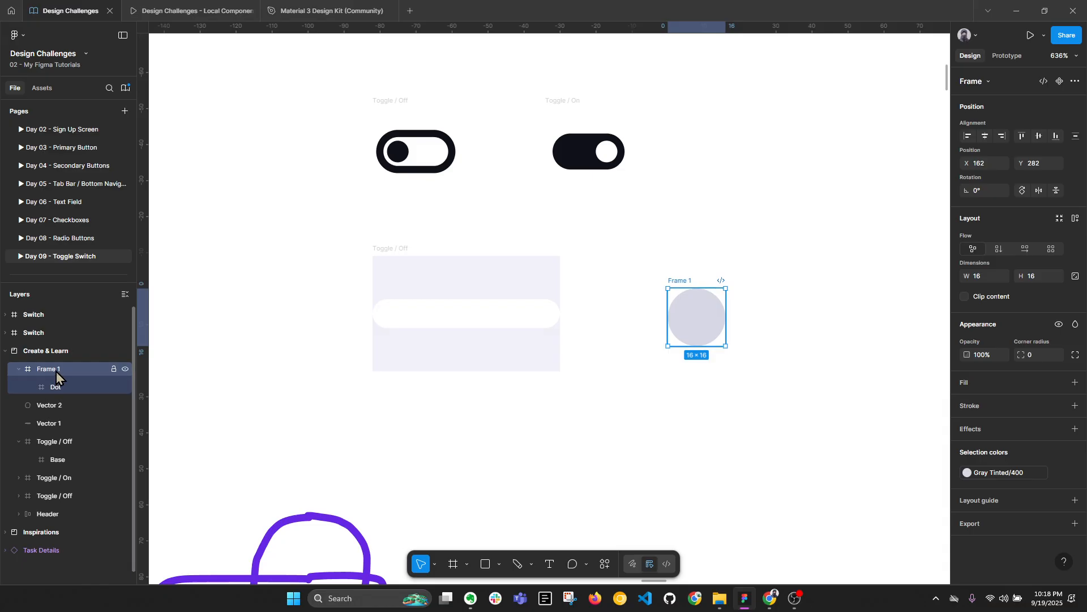
Try auto layout with horizontal and vertical padding of 8 on the Dot's parent frame, and remove it again.
key(shift+a)
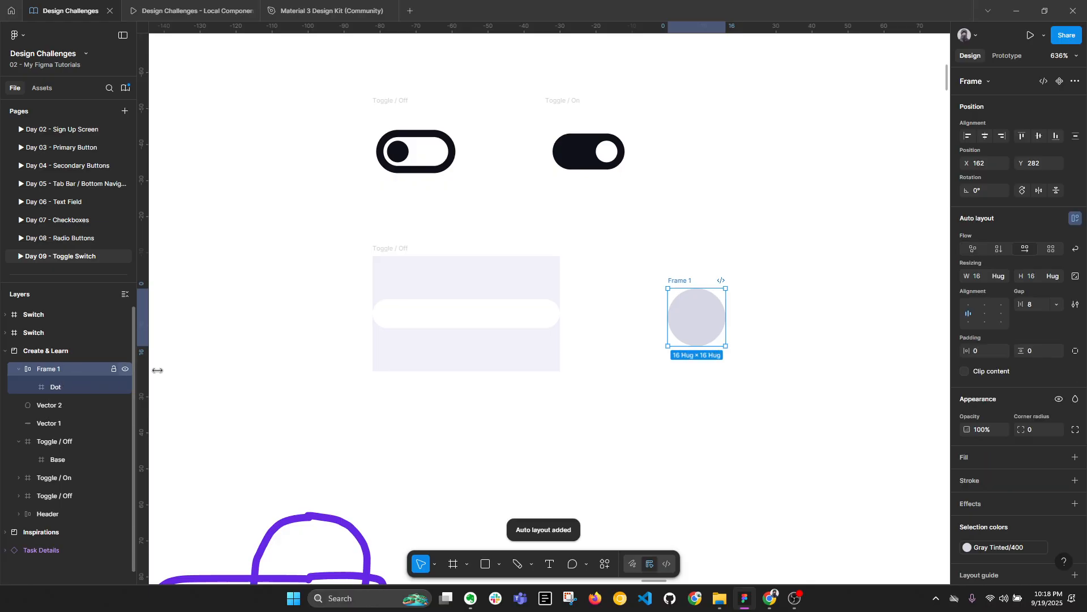
click(985, 353)
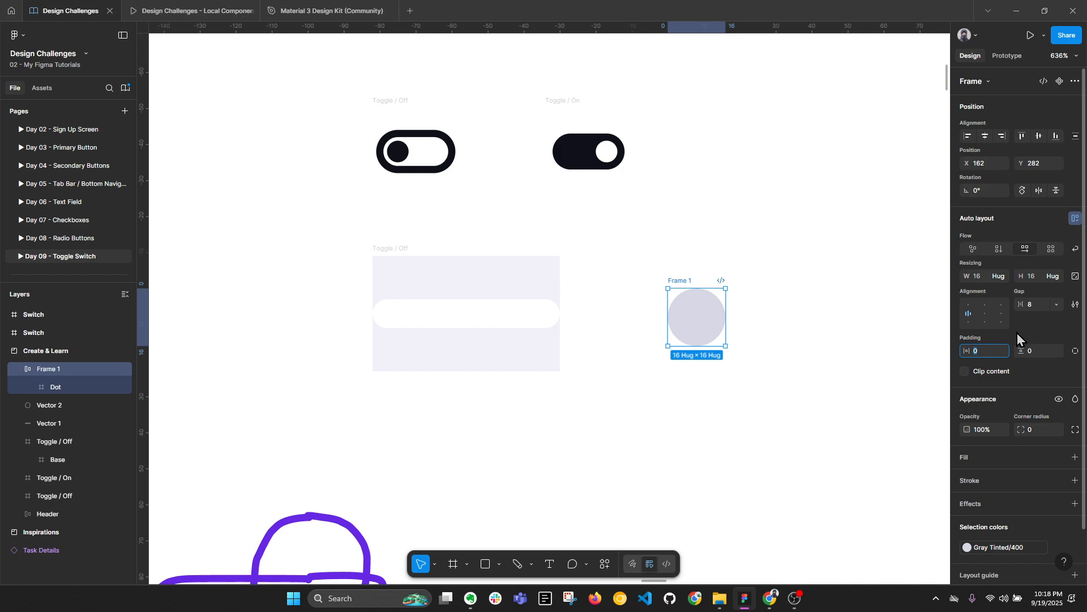
click(979, 279)
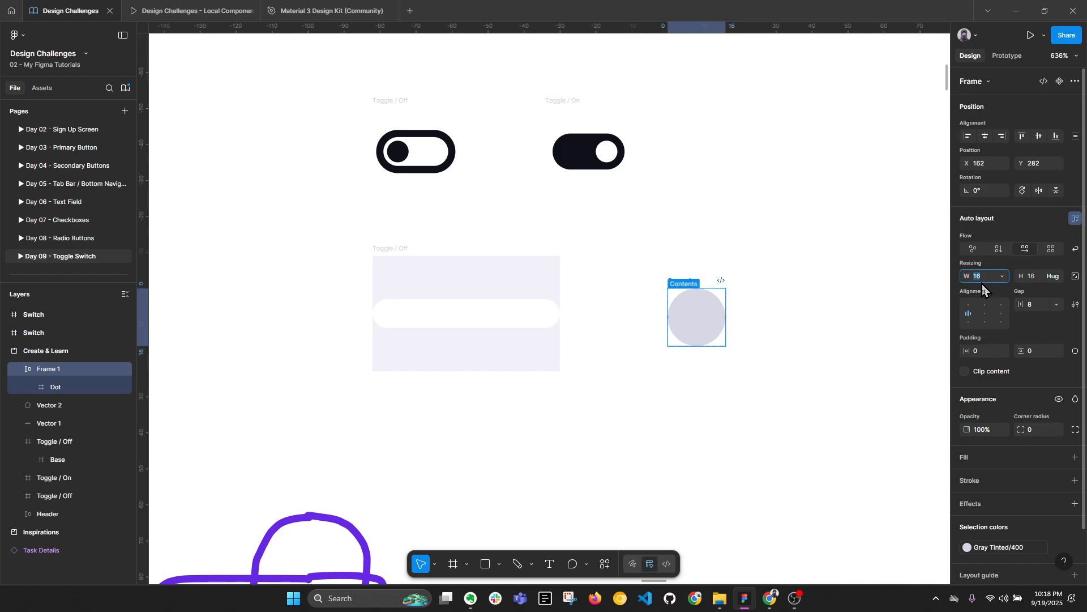
click(987, 353)
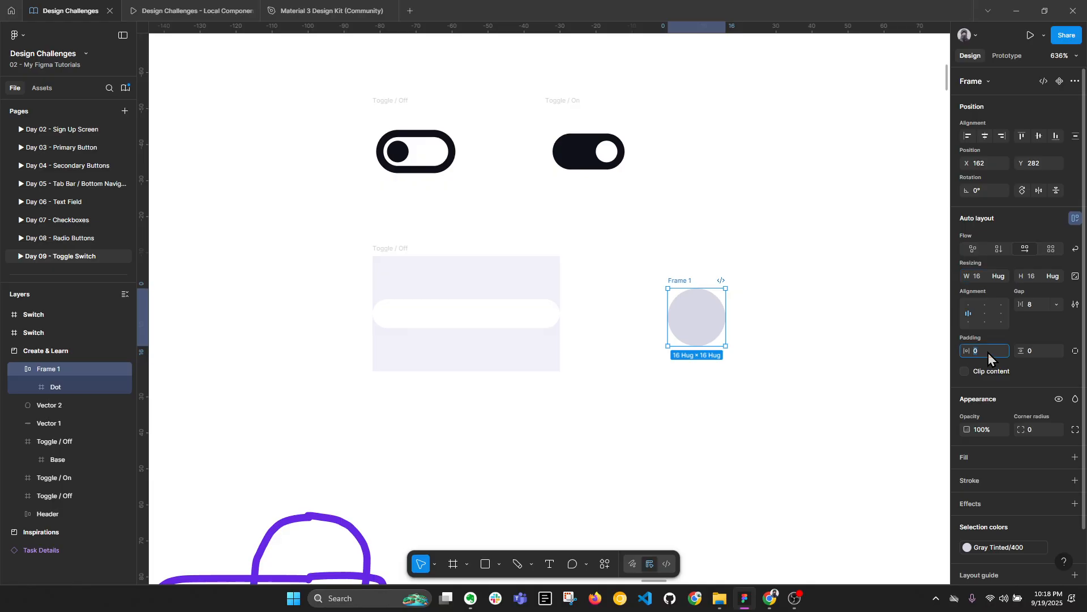
text(8)
click(1040, 351)
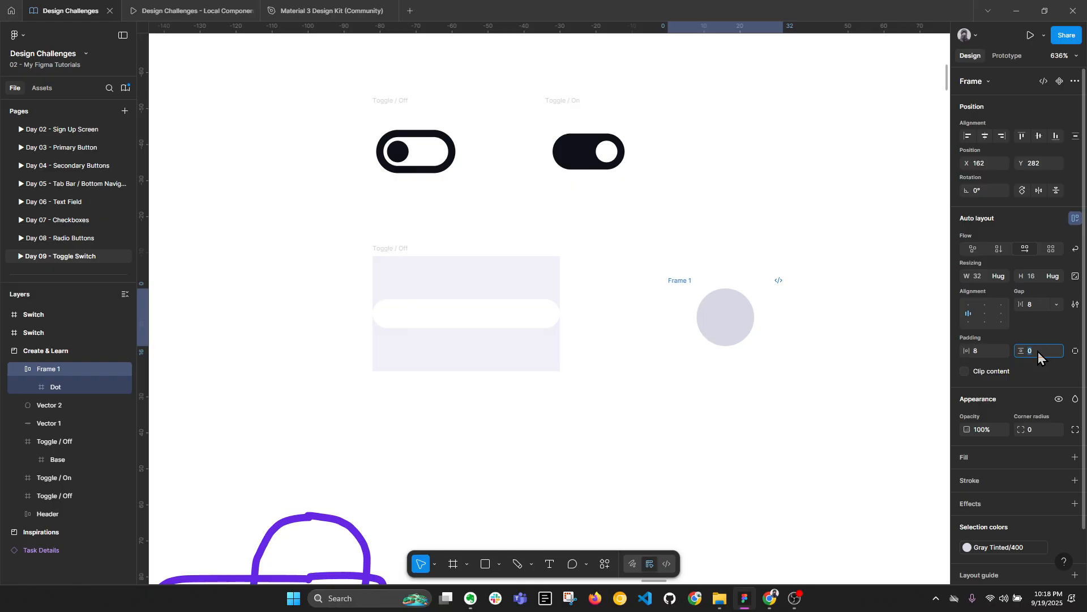
text(8)
key(Return)
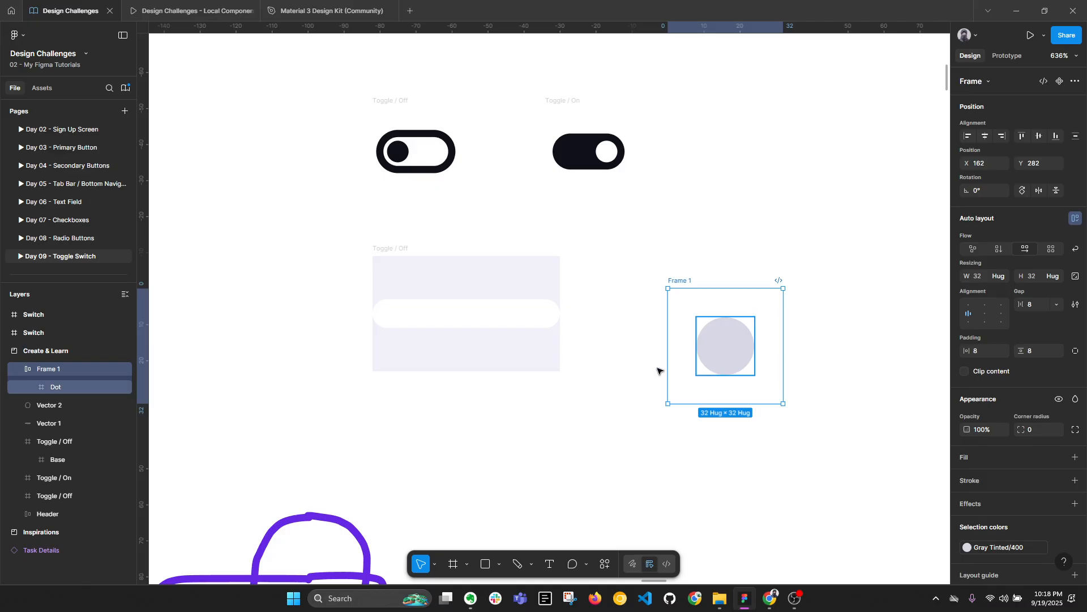
click(1075, 218)
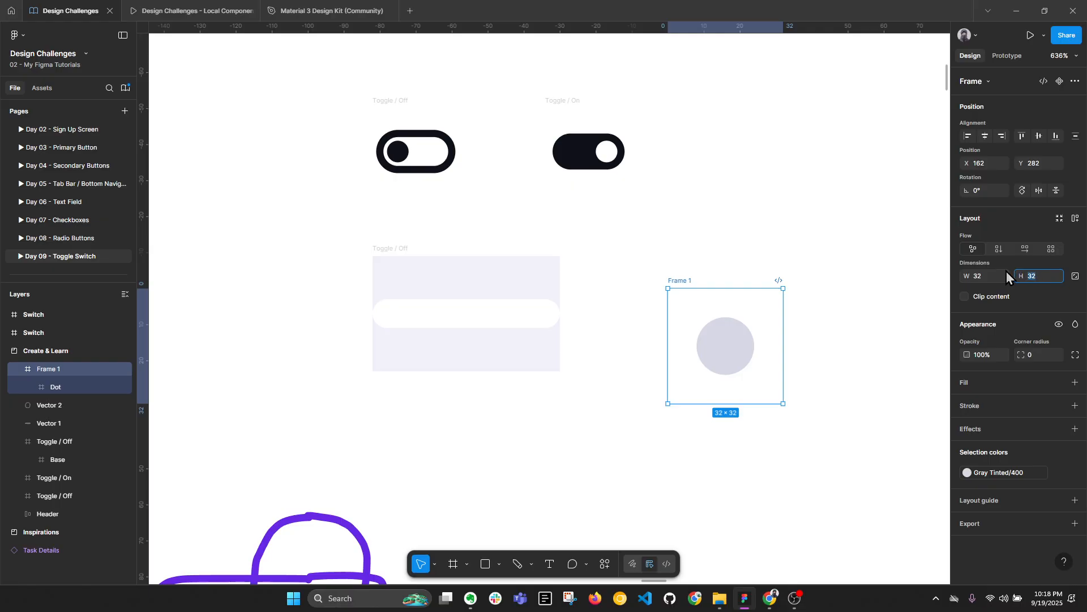
Set the parent frame's dimensions to 48 × 48 and center the Dot in it horizontally and vertically.
click(988, 279)
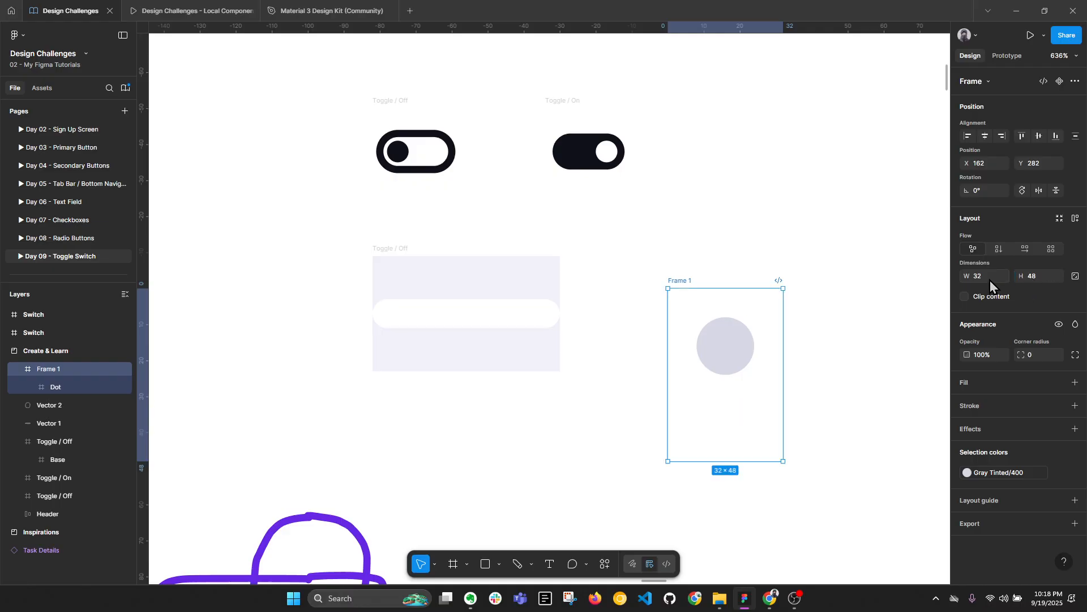
text(48)
key(Return)
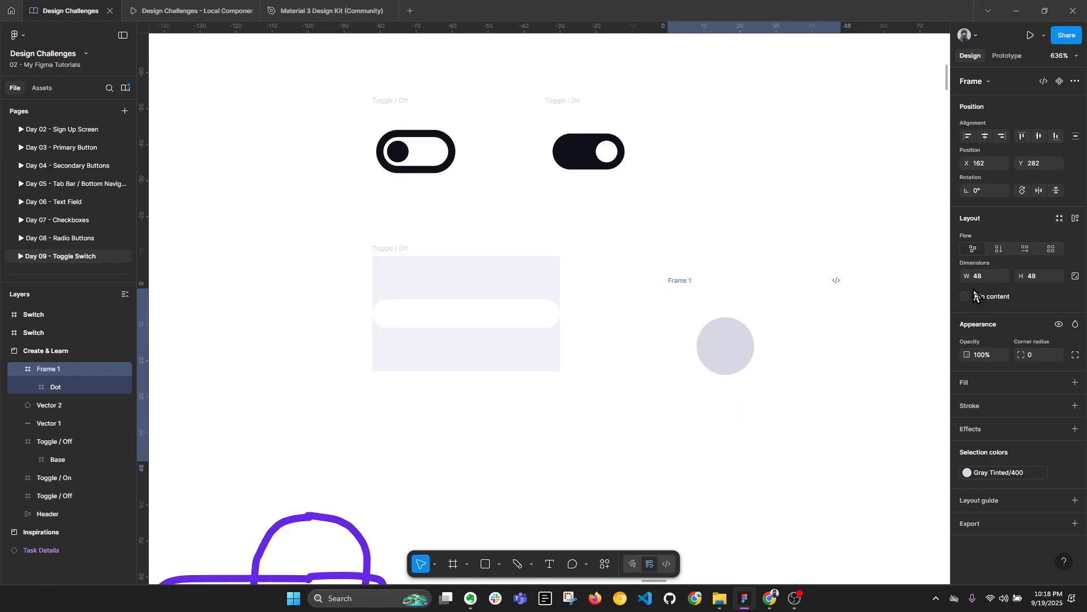
click(740, 344)
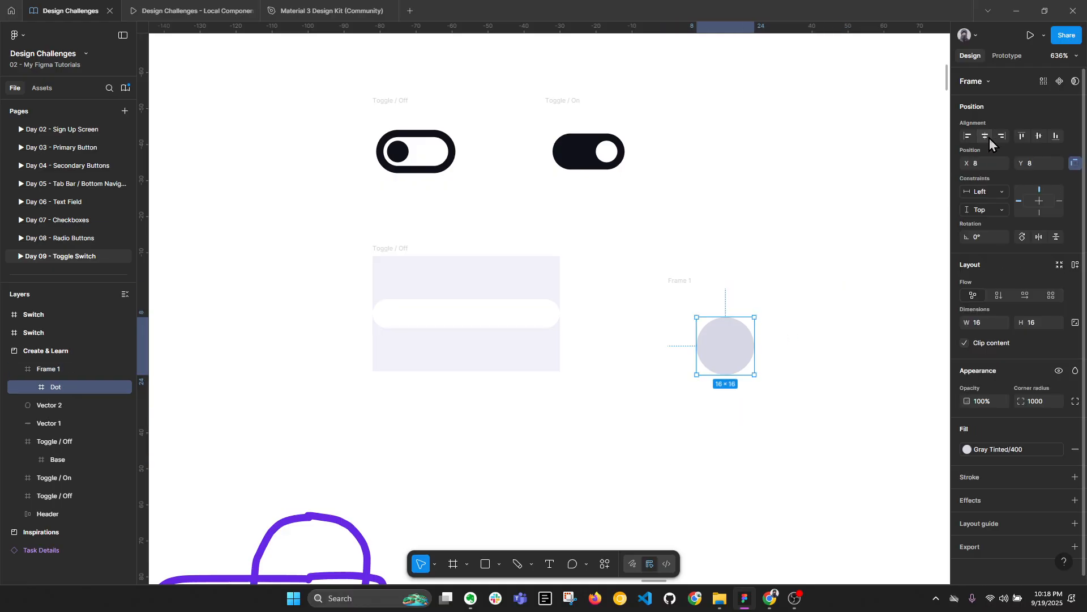
click(985, 136)
click(1036, 139)
Rename the Dot's parent frame to Handle.
click(688, 282)
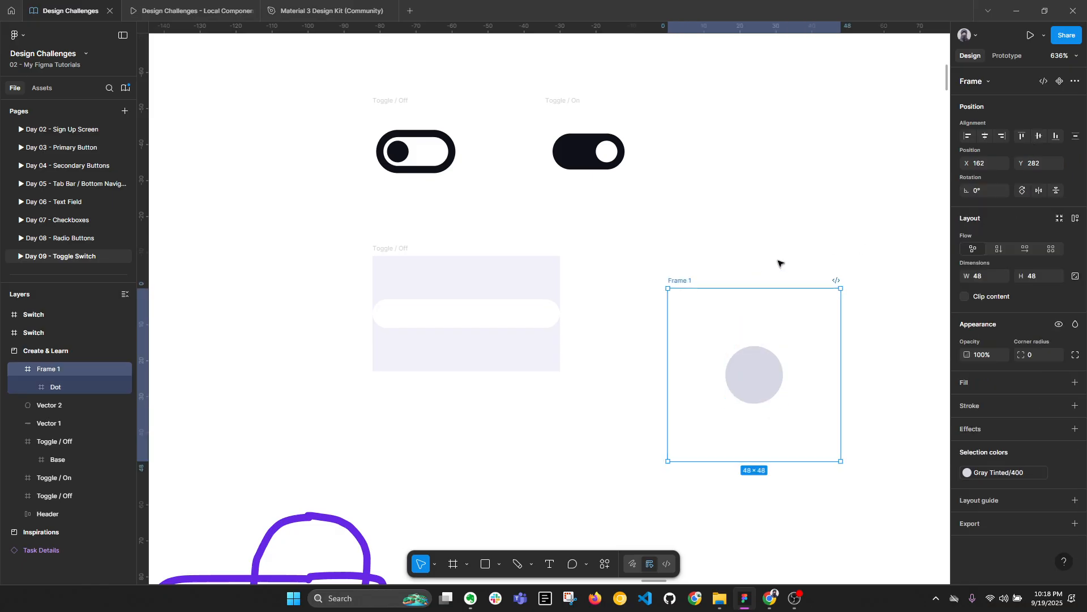
scroll(753, 255, right, 2)
double_click(631, 266)
text(Ho)
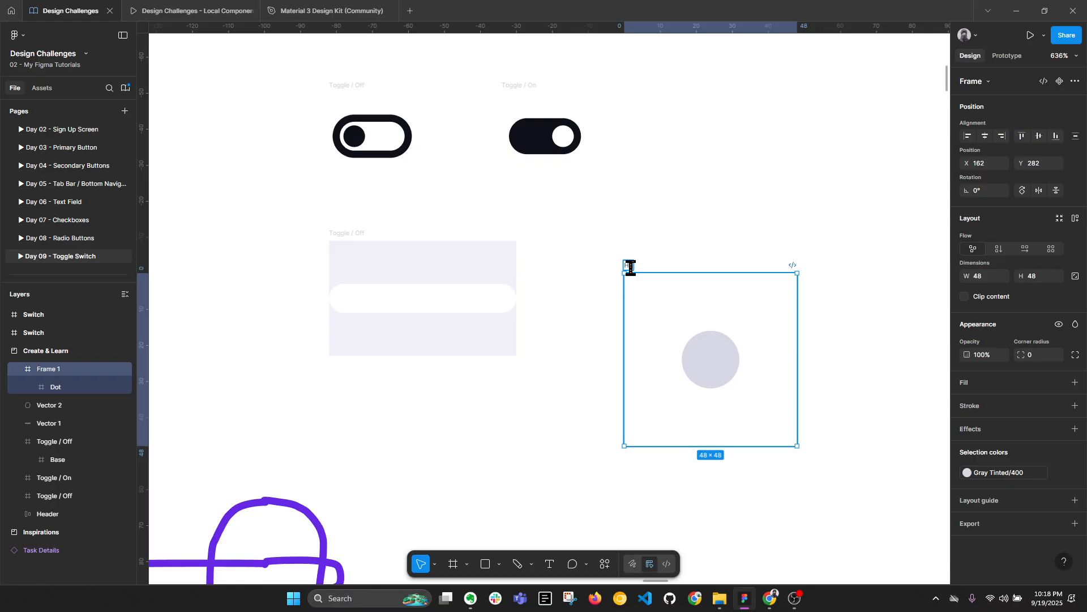
key(Return)
Enlarge the Dot to 20 × 20 and recenter it horizontally and vertically within the Handle frame.
click(723, 358)
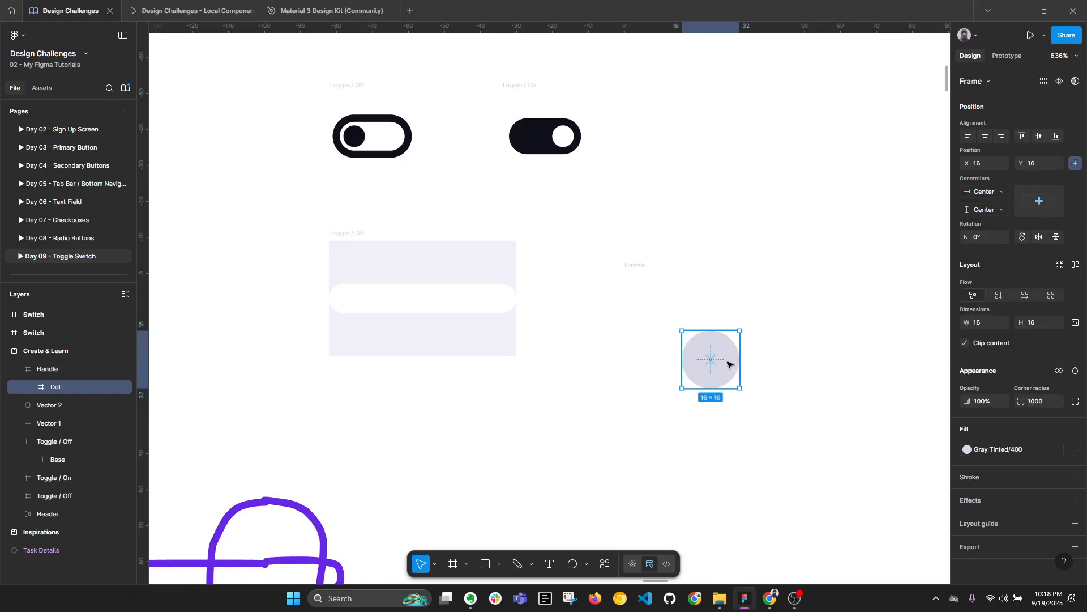
drag(740, 389, 755, 403)
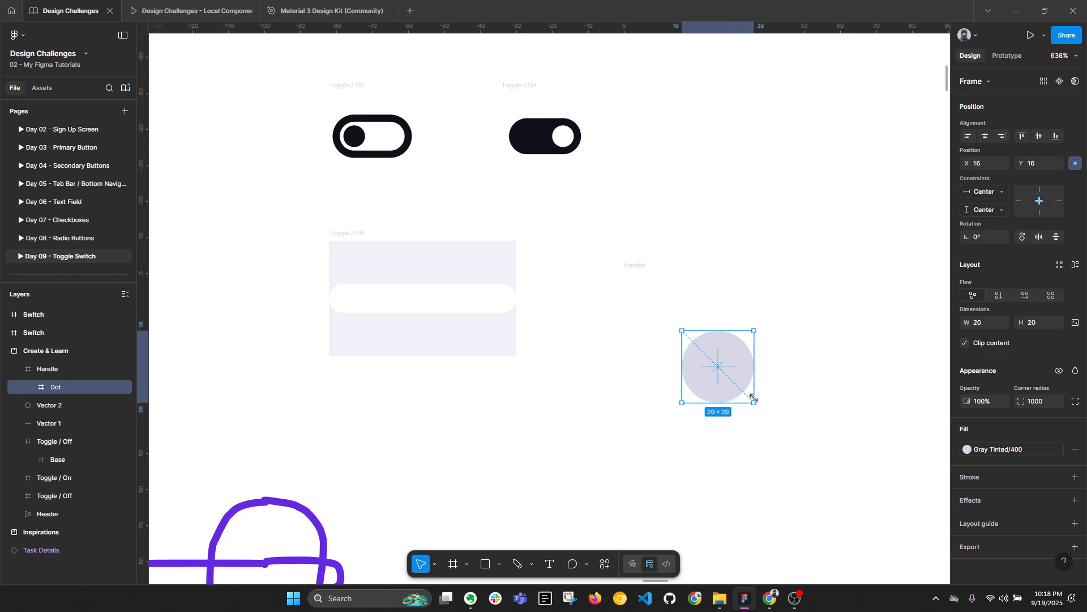
click(987, 142)
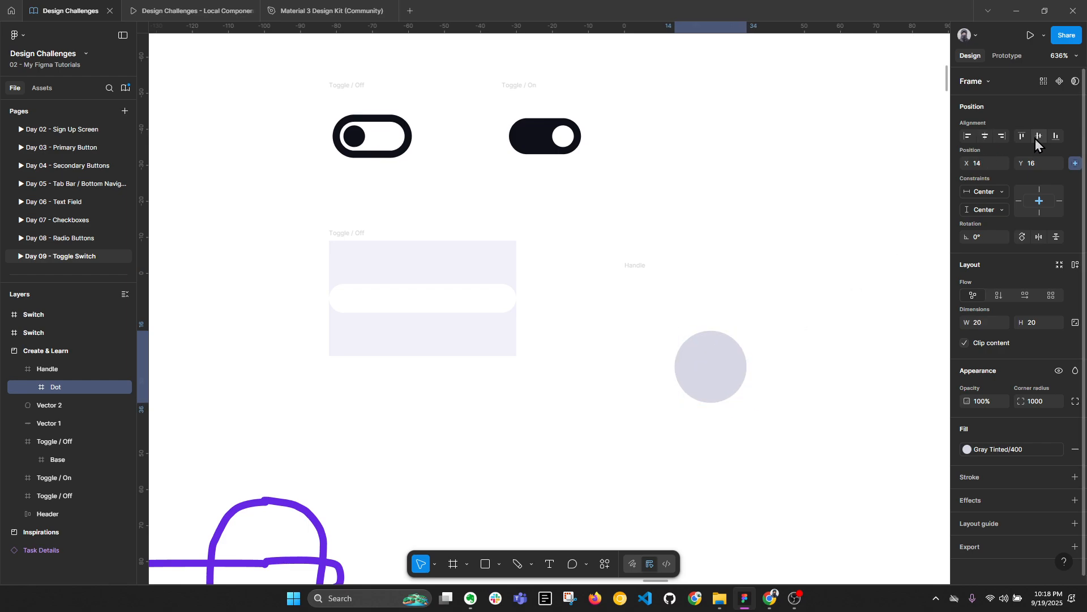
click(1037, 139)
Cut the Handle frame, paste it inside the Base bar, and center it vertically there.
click(632, 265)
scroll(622, 272, left, 2)
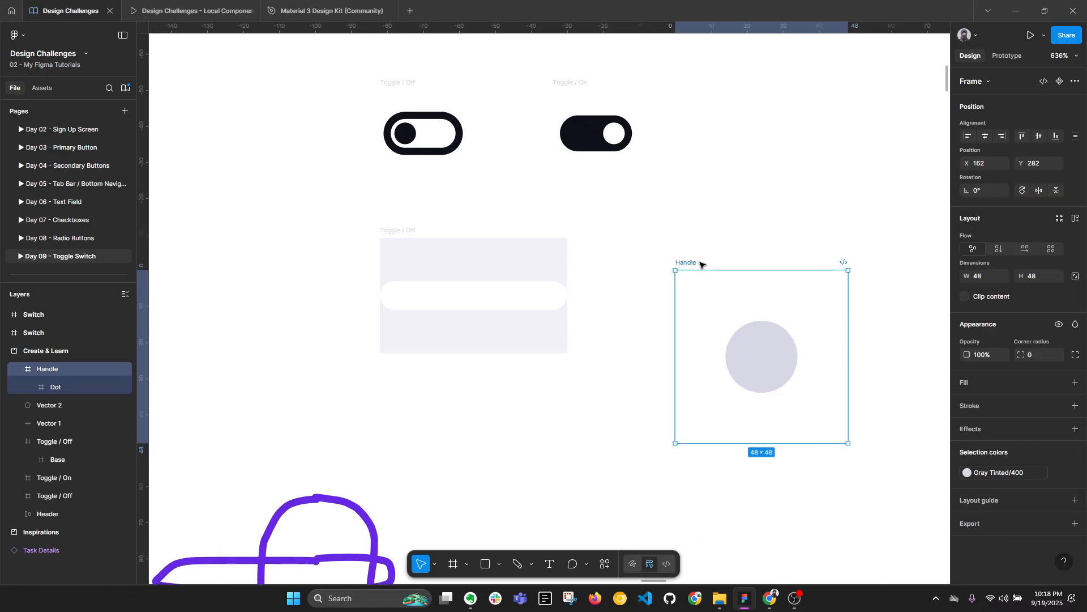
key(Delete)
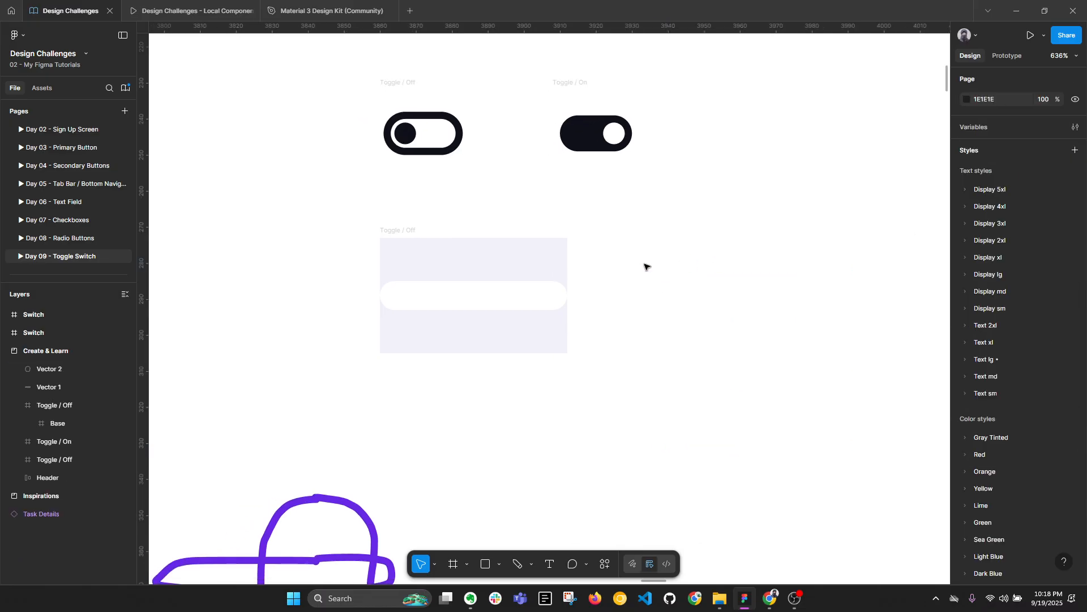
click(449, 291)
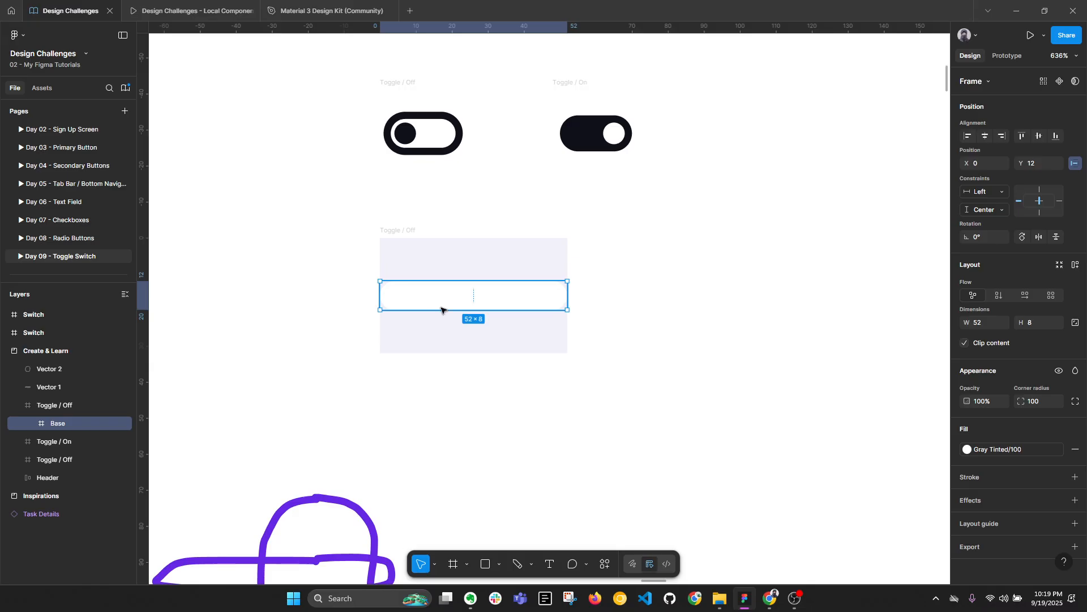
click(396, 231)
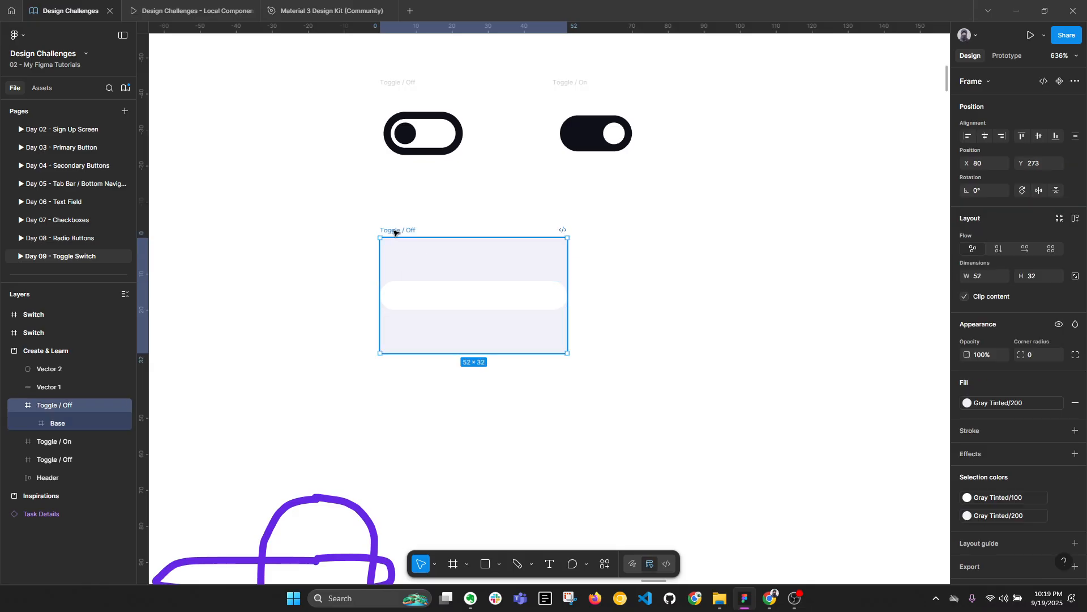
click(420, 297)
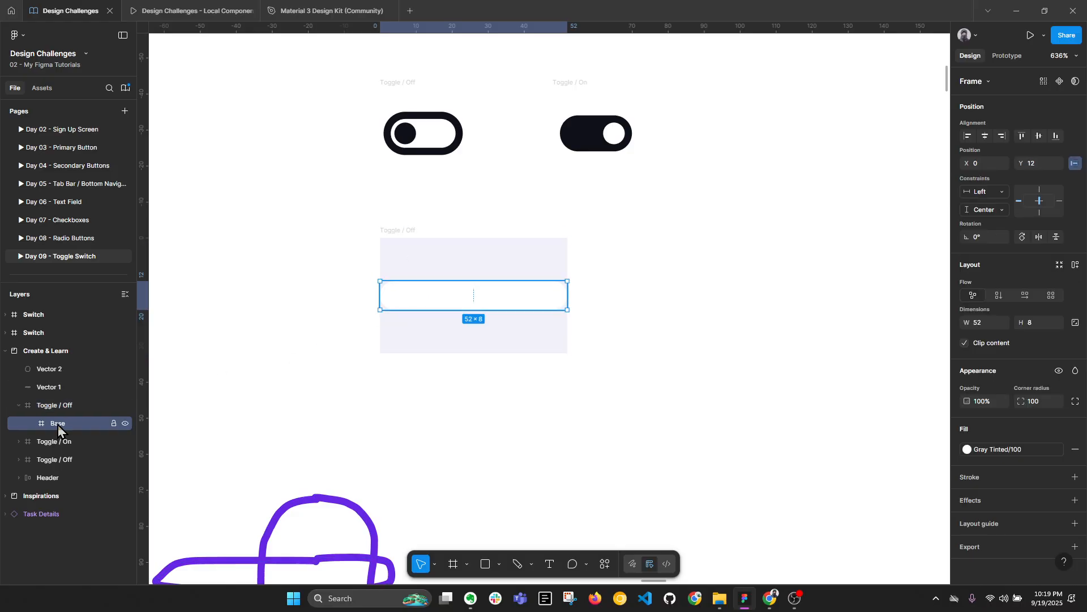
key(ctrl+v)
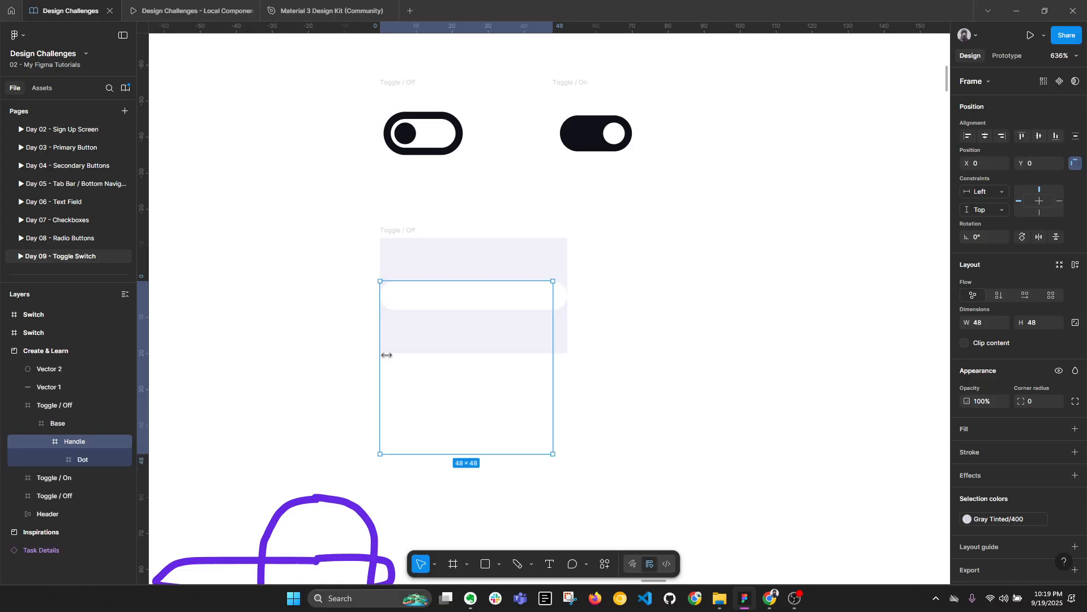
click(1038, 136)
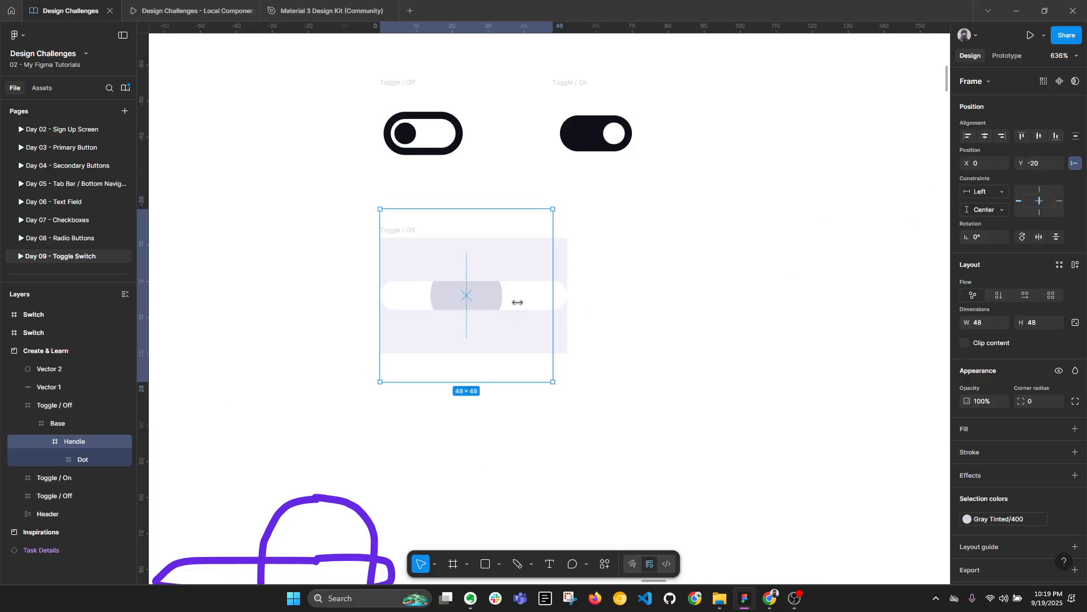
Turn off content clipping on the Base bar.
scroll(434, 315, up, 3)
key(Escape)
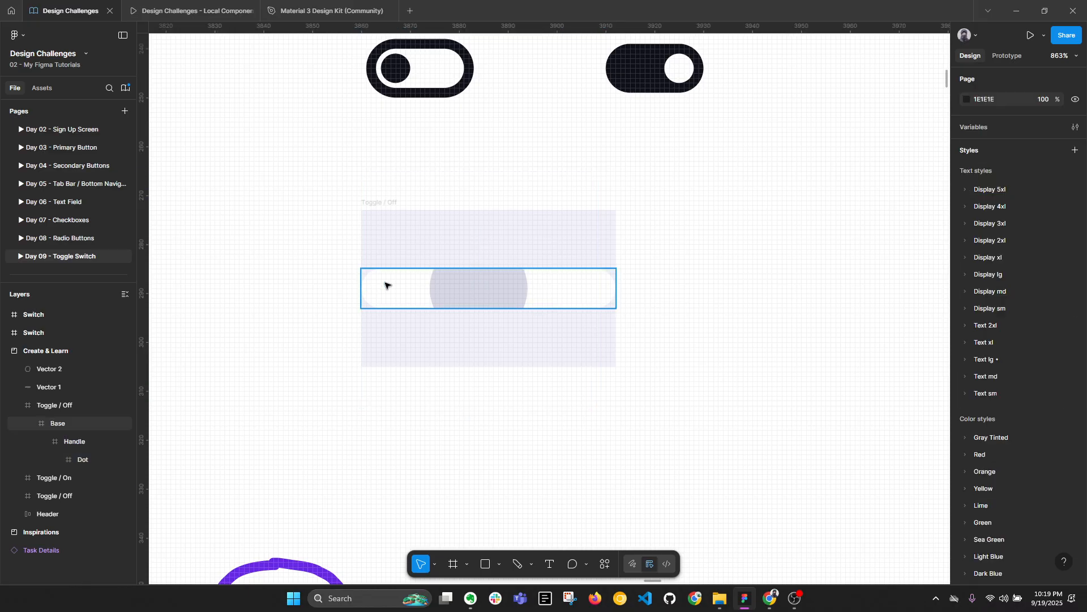
click(385, 284)
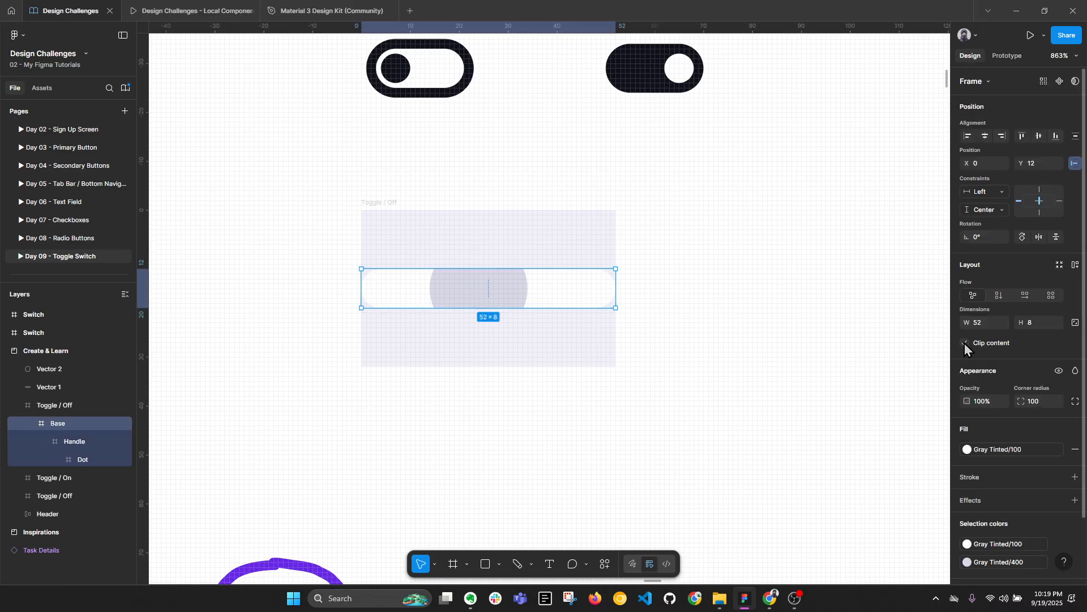
click(965, 343)
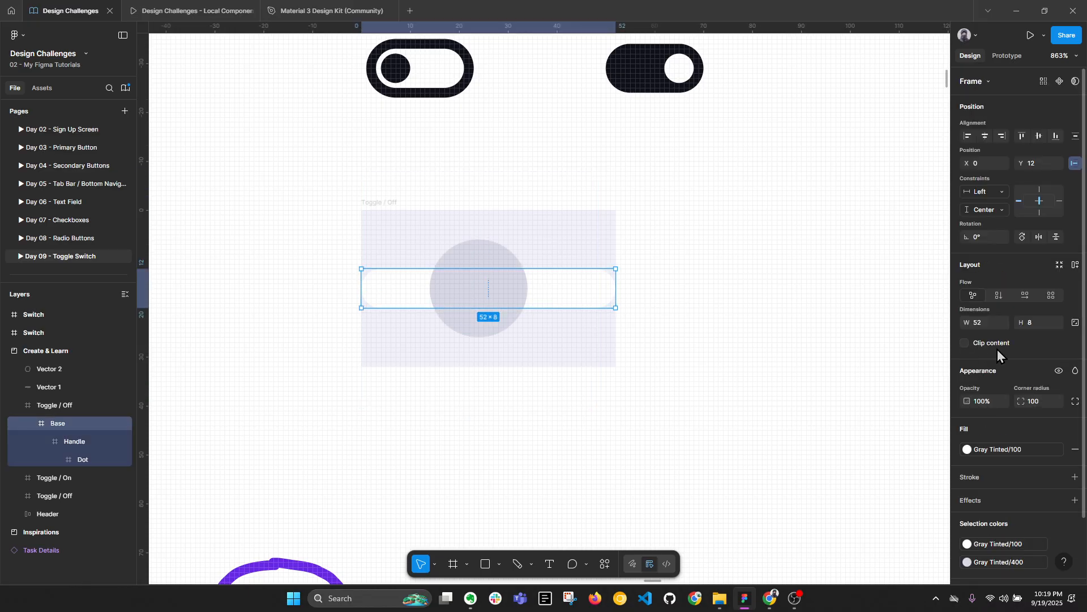
Move the Handle to X -14 so the Dot sits flush with the left end of the Base bar.
click(508, 249)
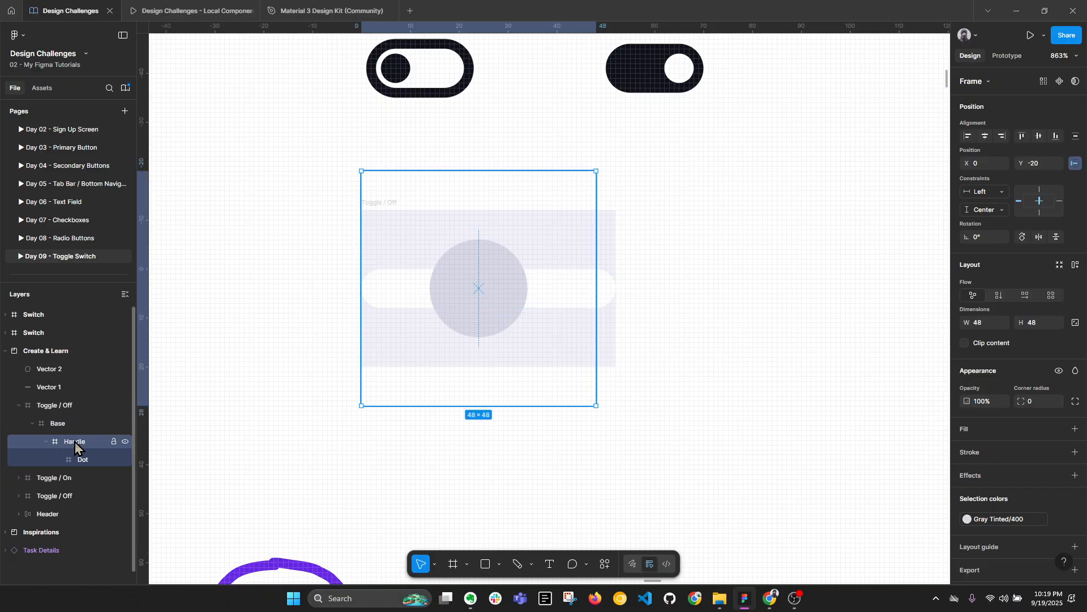
key(Left)
key(Left)
key(Left)
key(Left)
key(Left)
key(Left)
key(Left)
key(Left)
key(Left)
key(Left)
key(Left)
key(Left)
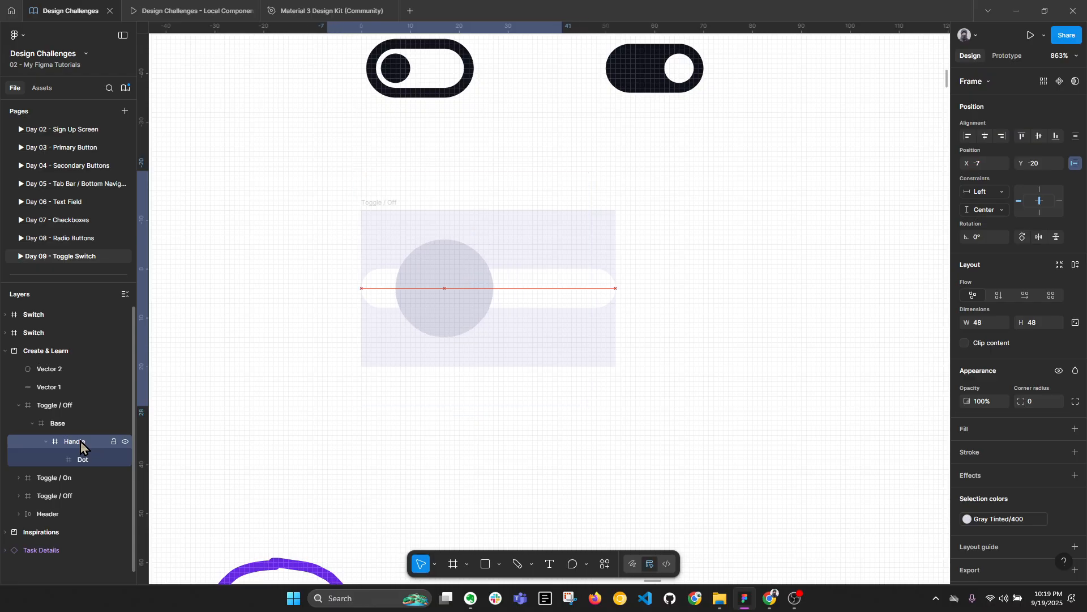
key(Left)
key(Left)
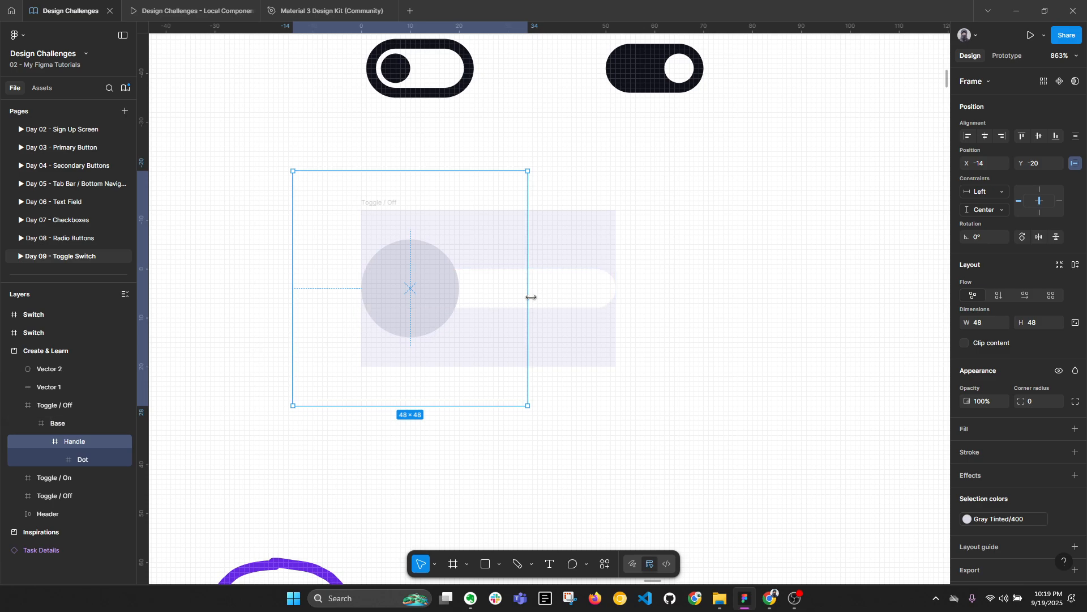
key(Right)
key(Right)
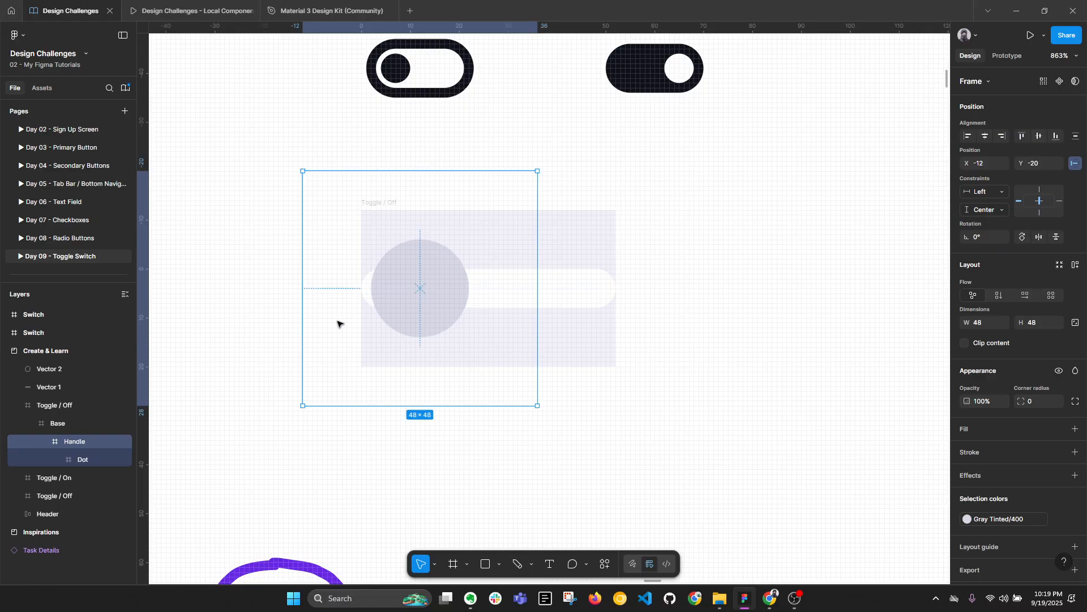
key(Left)
key(Left)
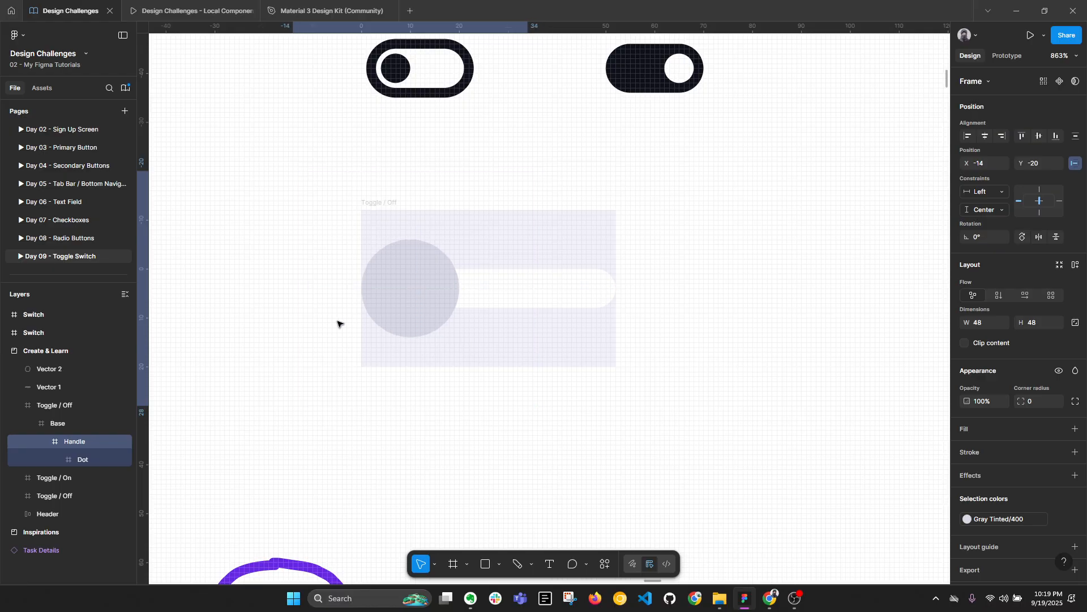
scroll(261, 272, down, 1)
click(740, 359)
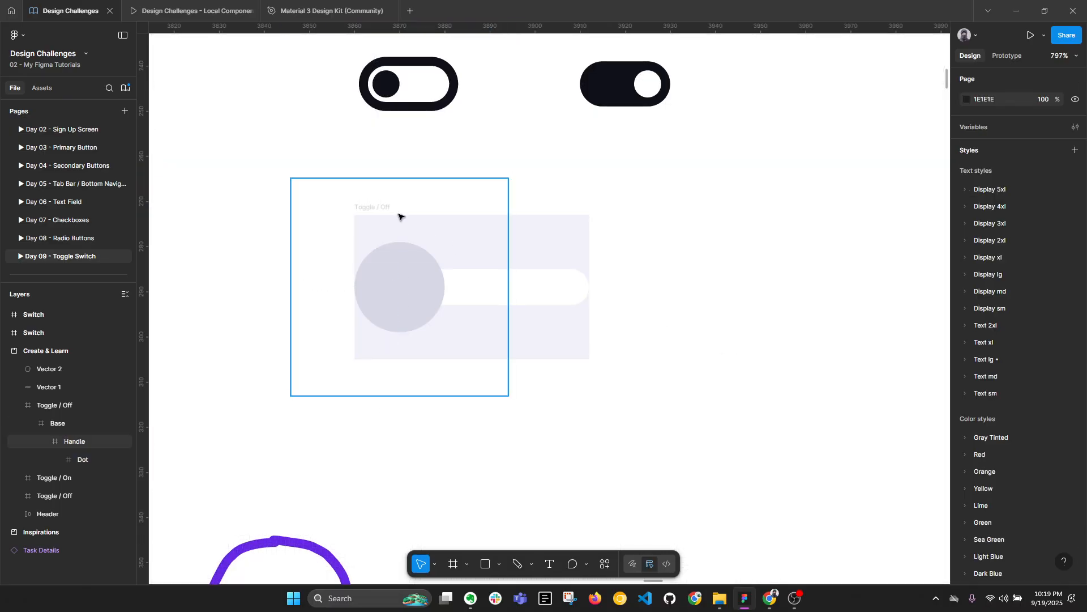
Duplicate the new Toggle / Off frame and place the copy to its right, level with the original.
click(382, 208)
scroll(389, 212, down, 5)
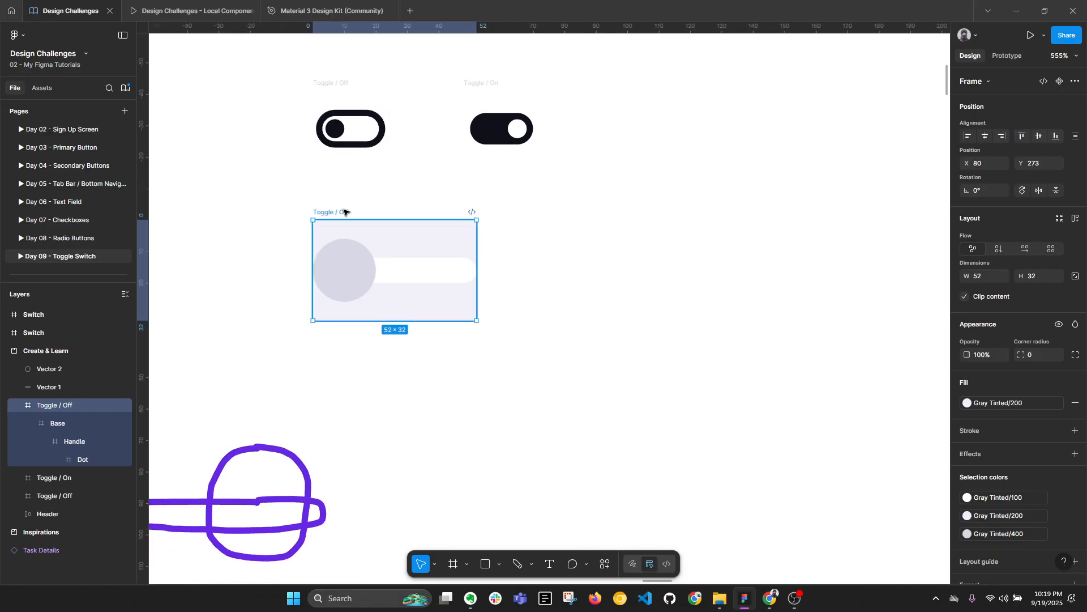
drag(345, 212, 717, 212)
Delete the two purple freehand sketch vectors below the toggle frames.
scroll(716, 211, down, 4)
drag(262, 352, 537, 429)
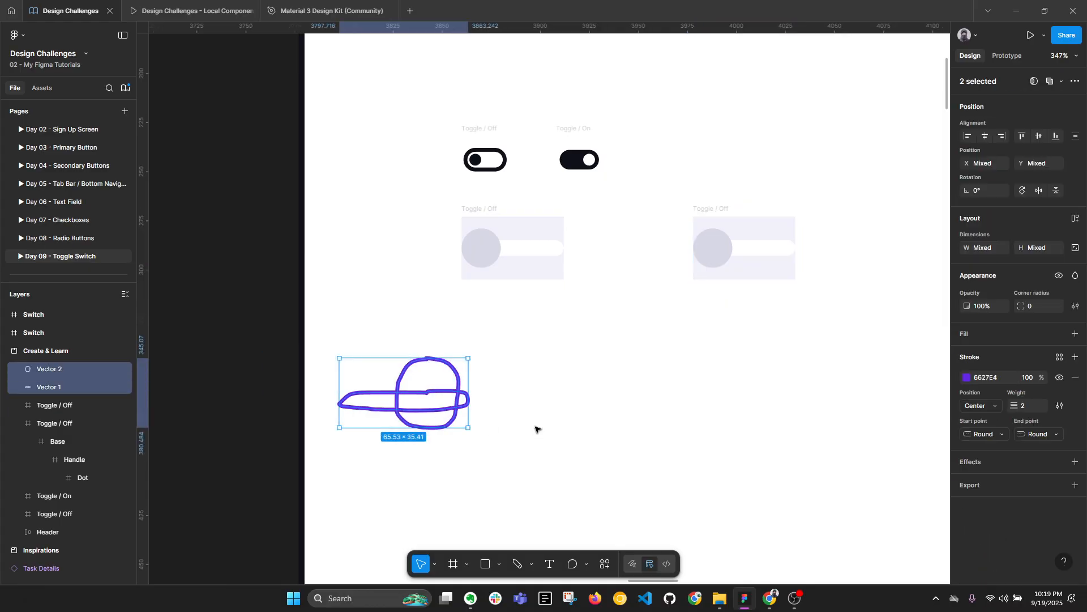
key(Delete)
Move the duplicate's Handle to X 18 so the Dot sits flush with the right end of its Base bar.
scroll(646, 225, up, 3)
click(615, 304)
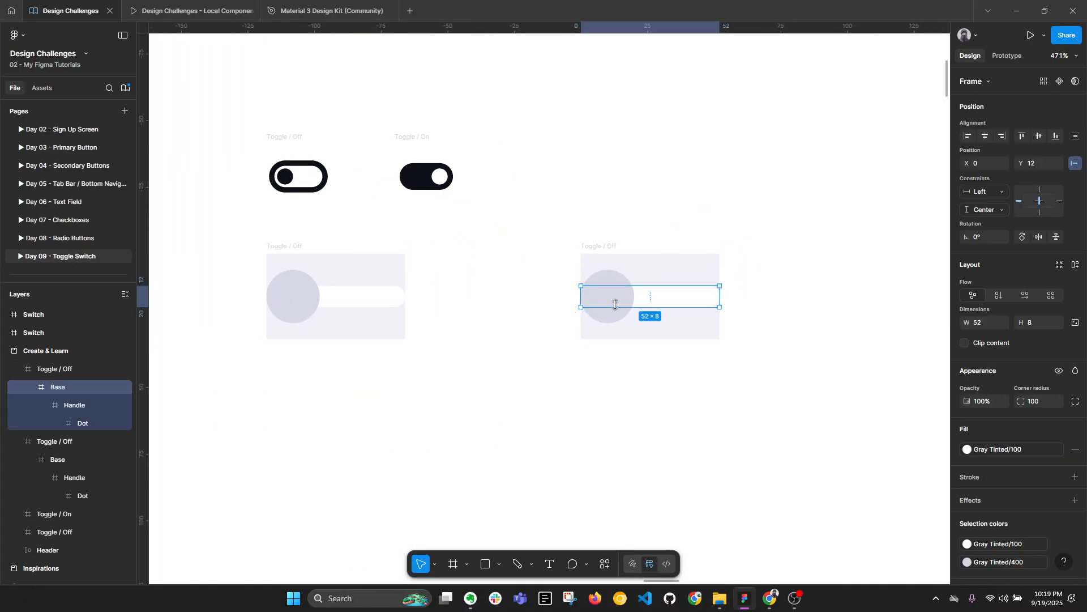
scroll(632, 258, up, 2)
click(615, 283)
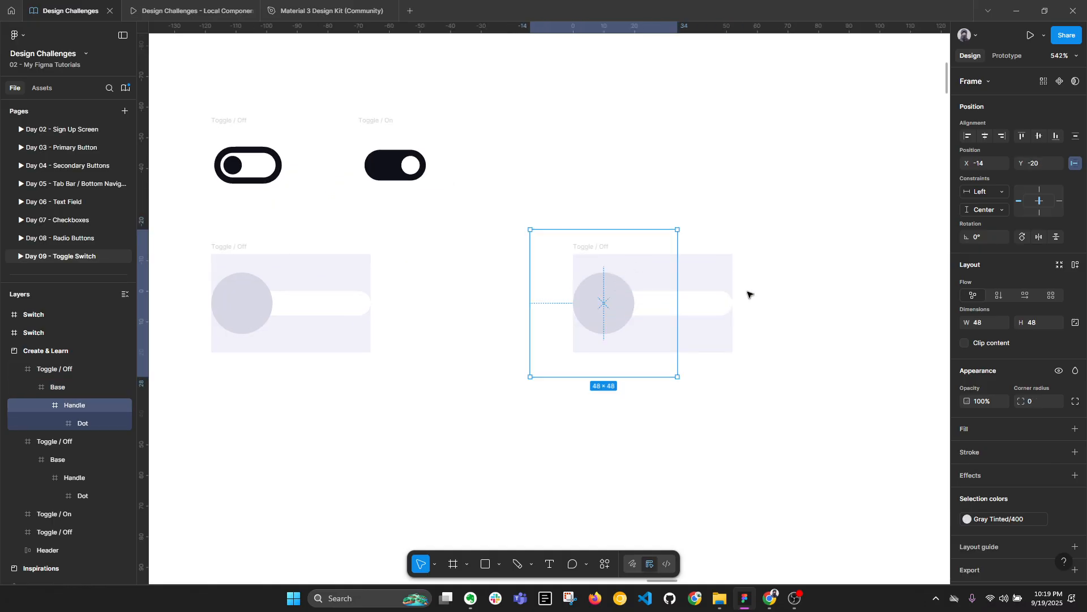
key(shift+Right)
key(shift+Right)
key(Right)
key(Right)
key(Right)
key(Right)
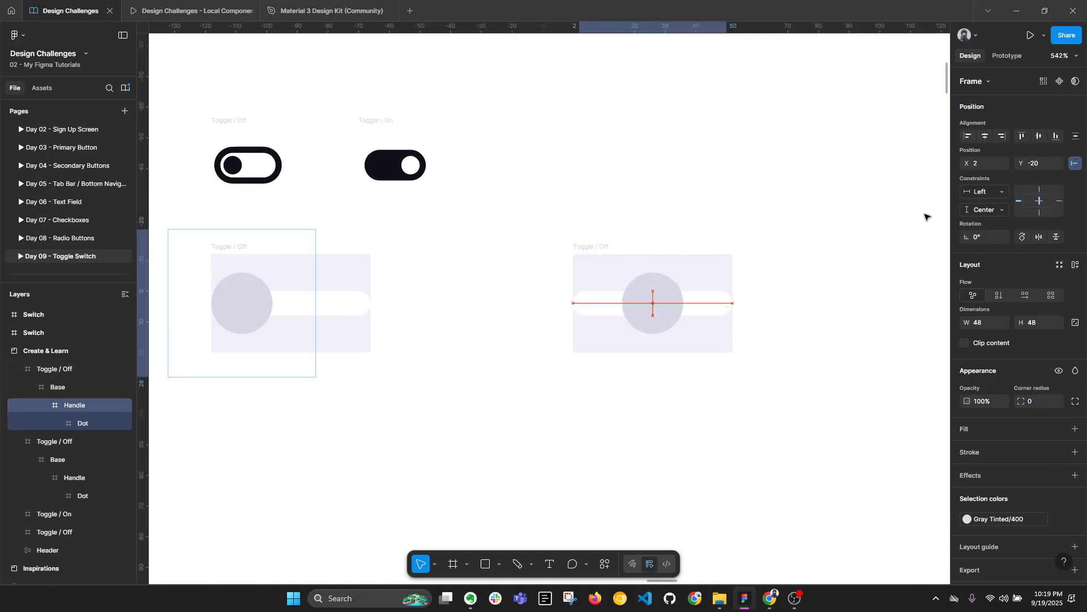
key(Right)
key(Right)
key(Right)
key(Right)
key(Right)
key(Right)
key(Right)
key(Right)
key(Right)
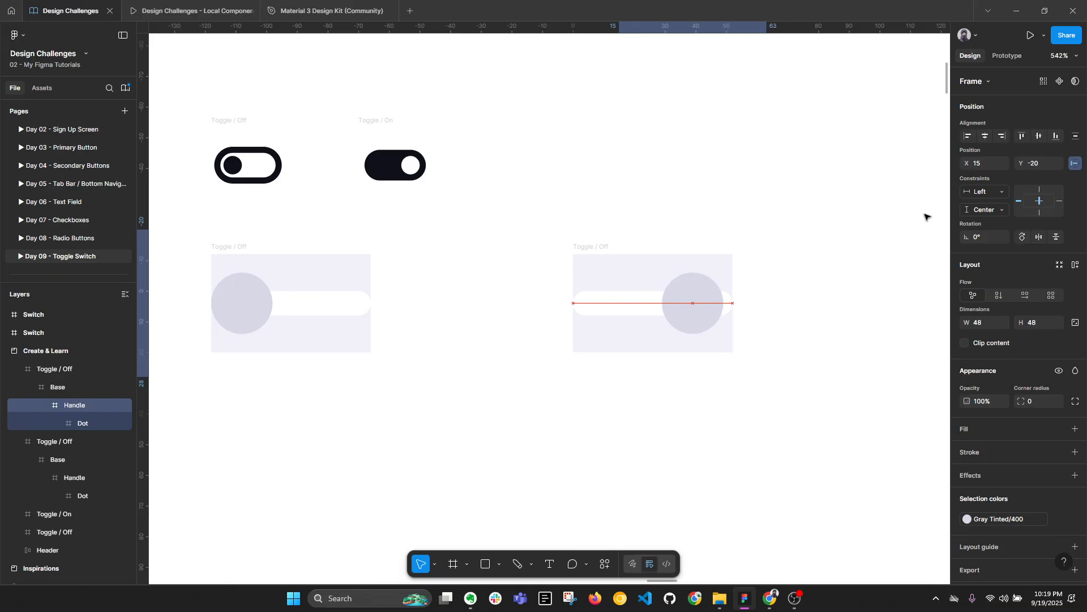
key(Left)
key(Left)
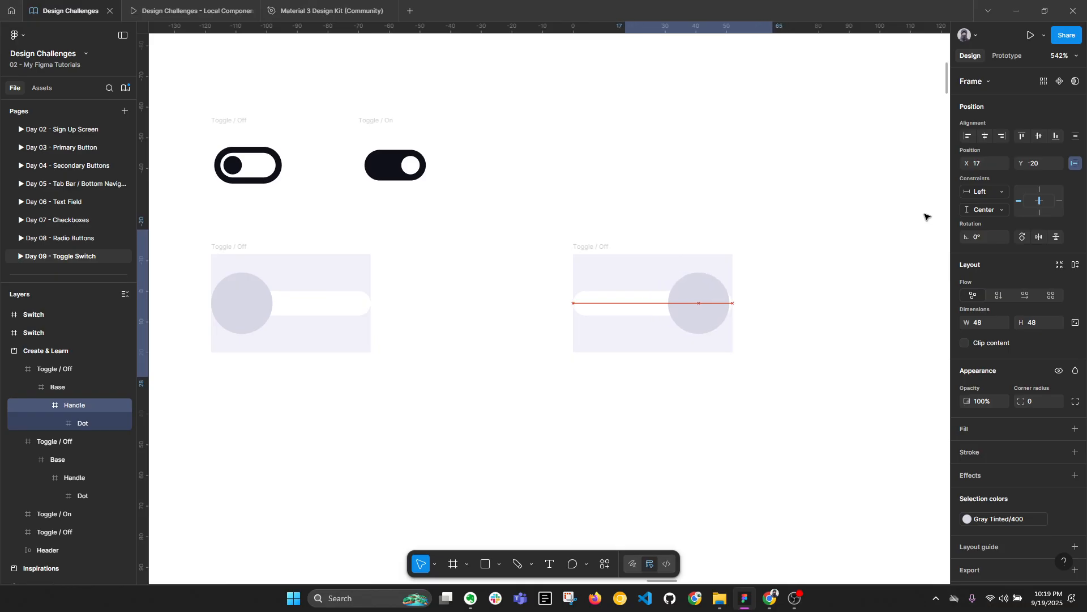
key(Right)
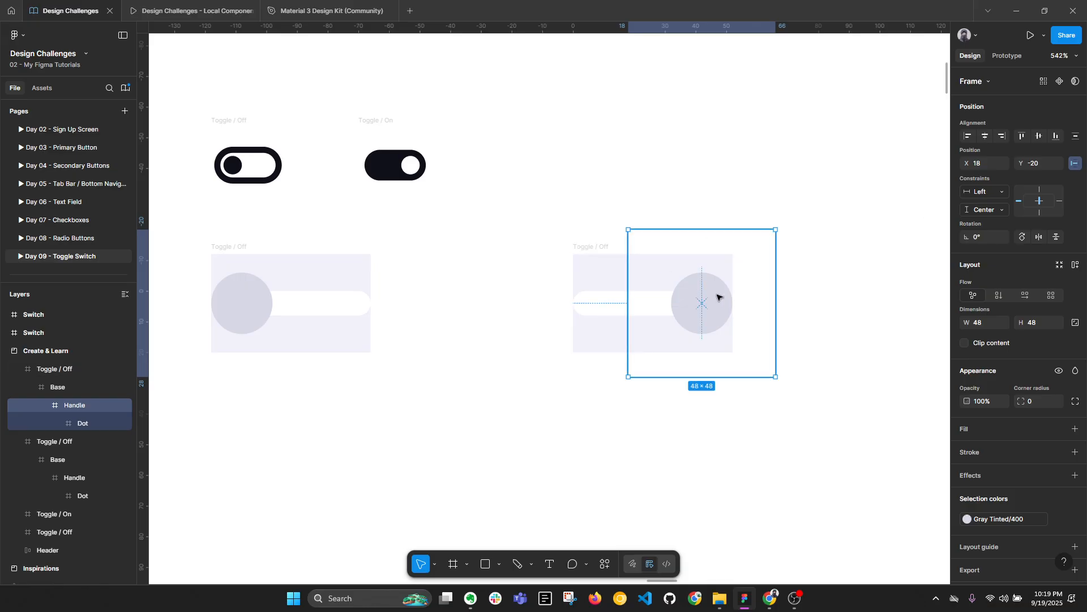
Recolor the duplicate's Dot with the Orange/500 library style.
click(1024, 516)
scroll(901, 464, down, 2)
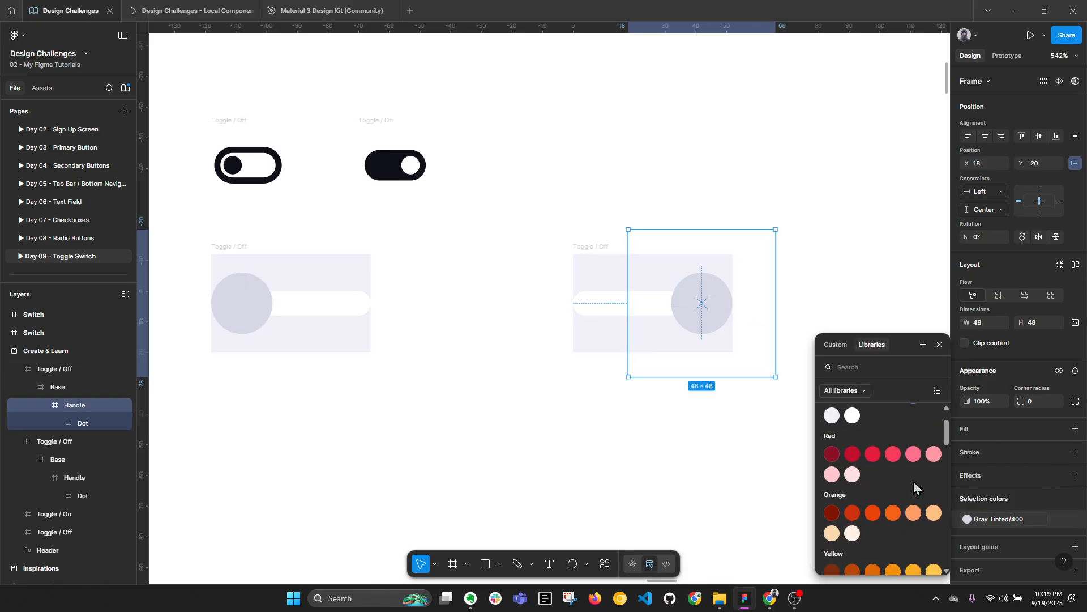
scroll(914, 482, down, 4)
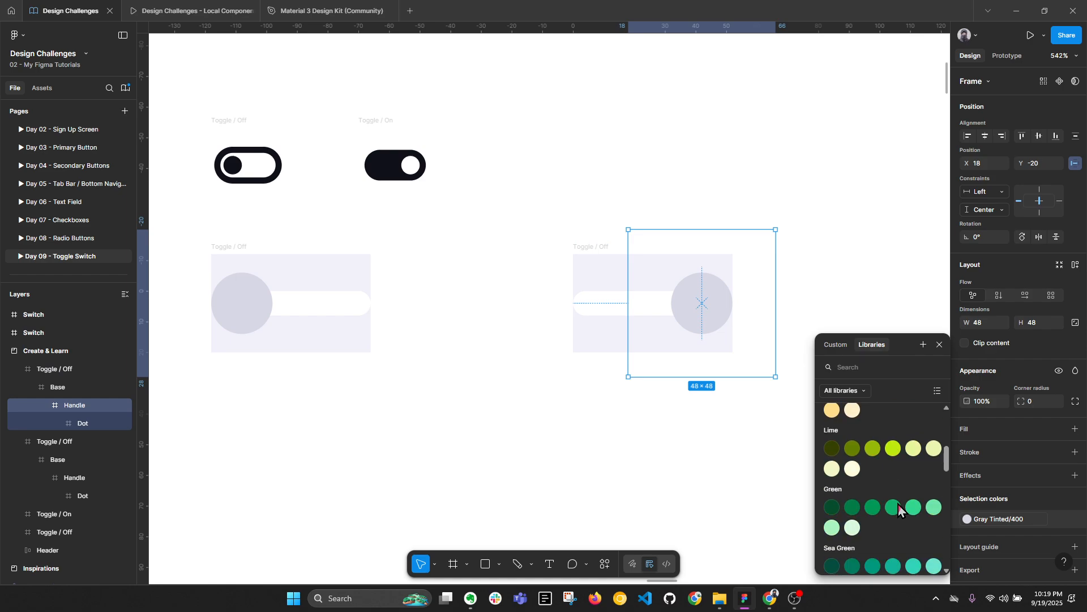
scroll(899, 504, down, 6)
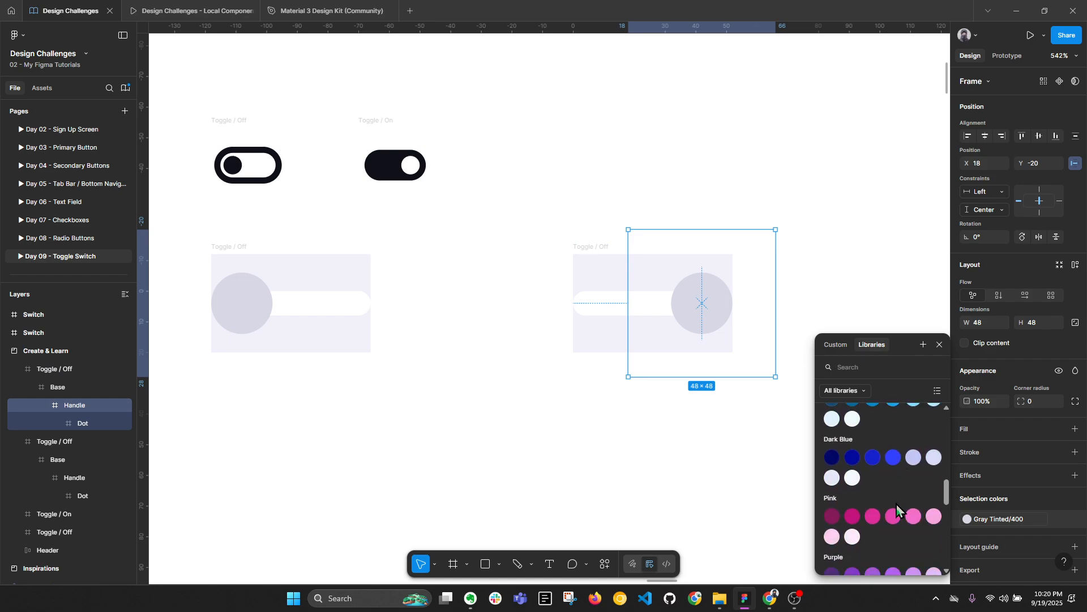
scroll(896, 504, up, 10)
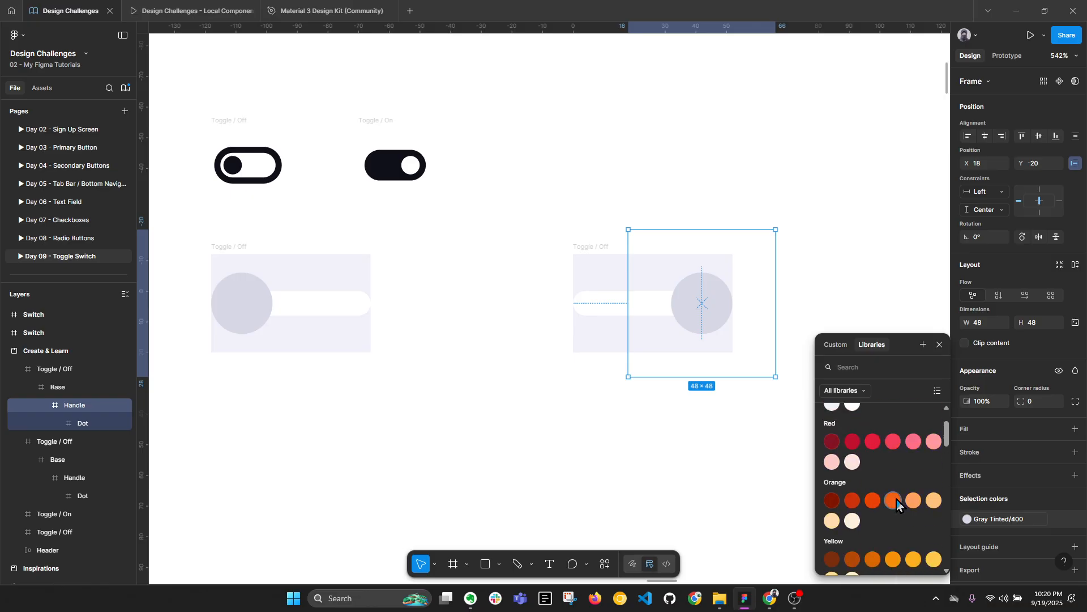
click(894, 501)
click(801, 451)
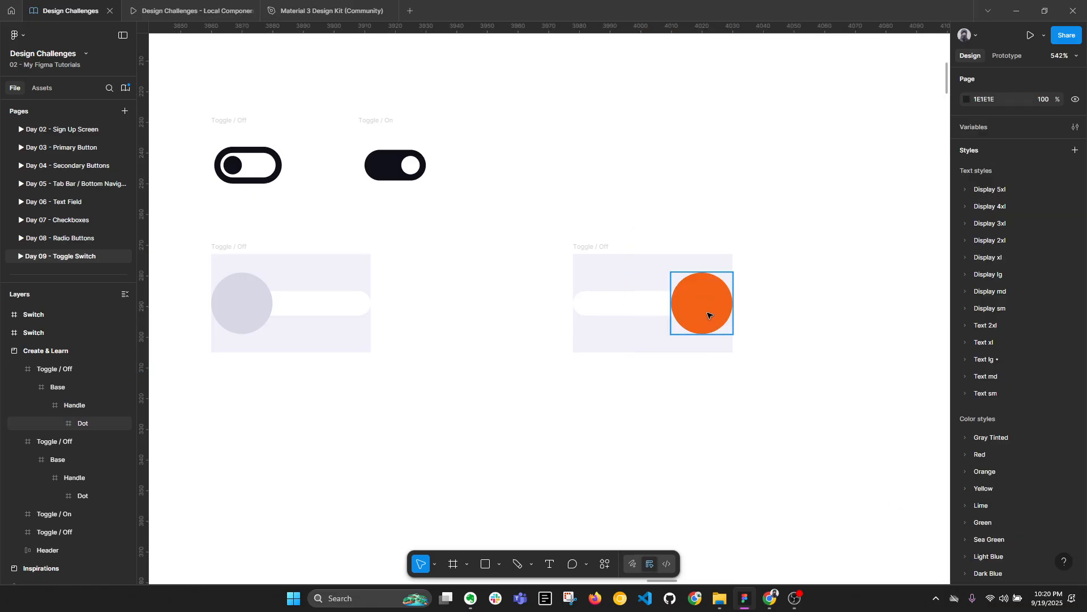
Fill the duplicate's Base bar with Orange/100, then switch it to the Orange/200 library style.
scroll(712, 311, down, 2)
click(637, 314)
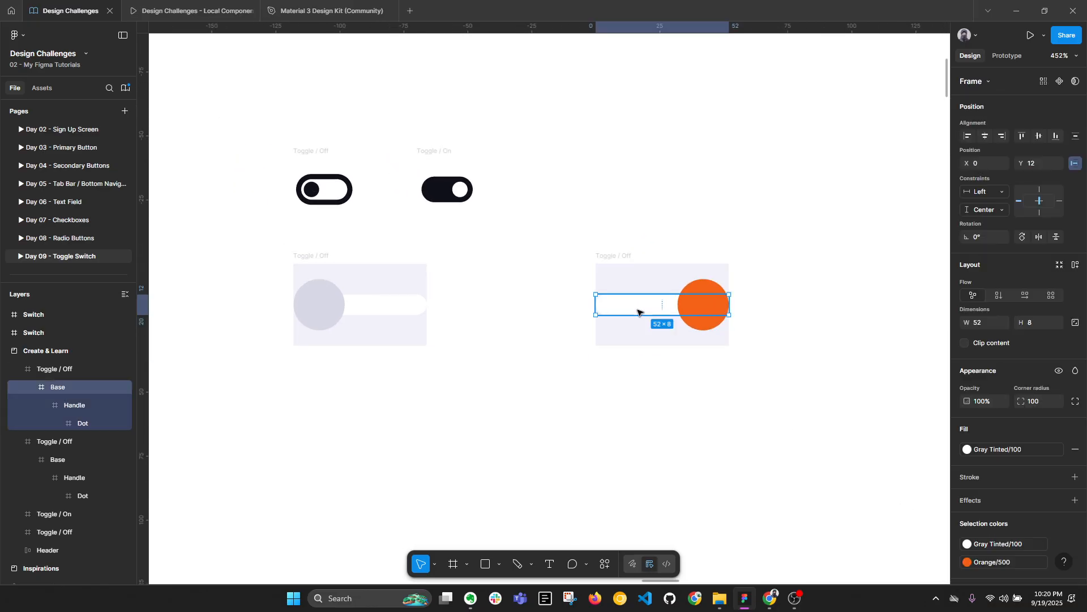
click(967, 449)
scroll(885, 492, down, 2)
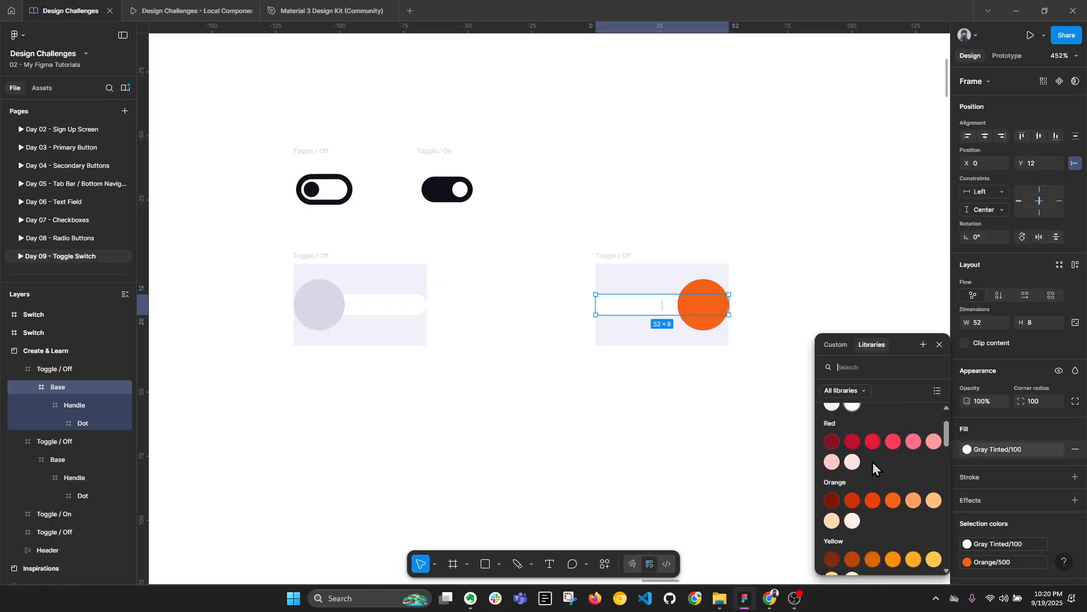
click(853, 521)
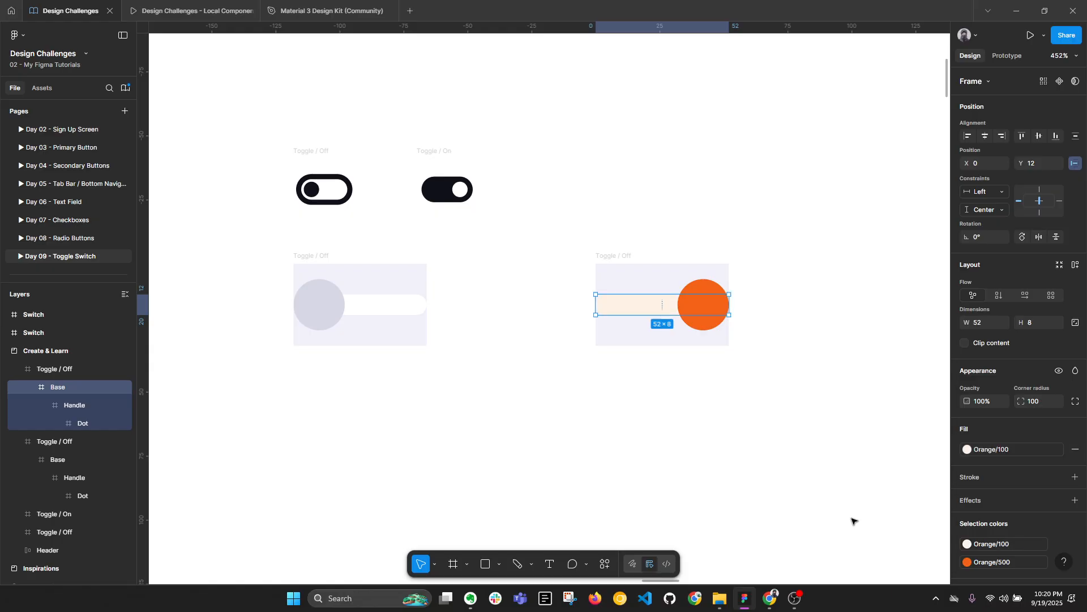
click(967, 449)
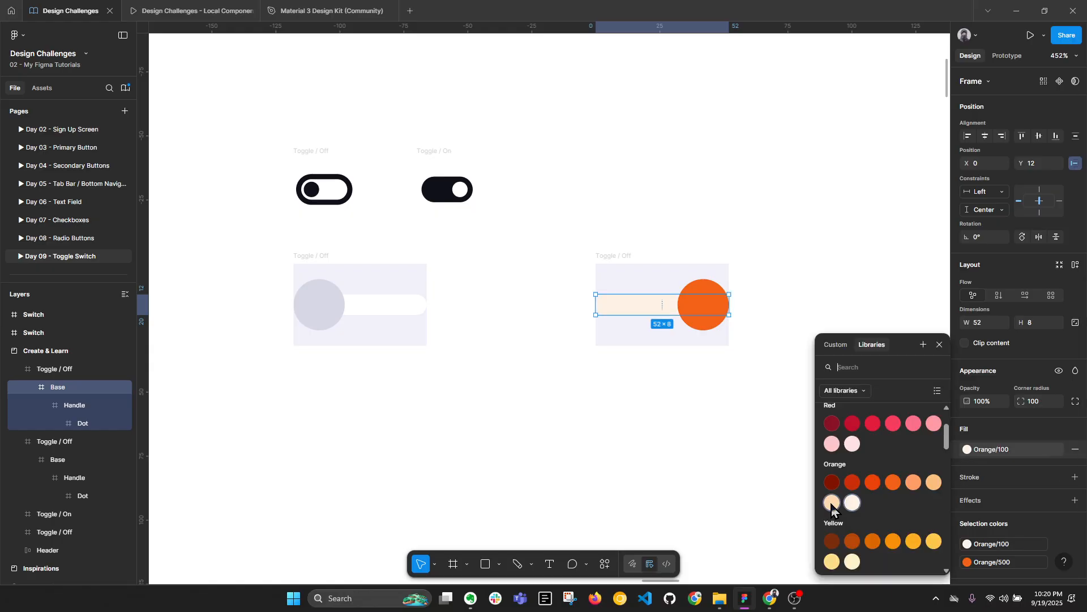
click(860, 511)
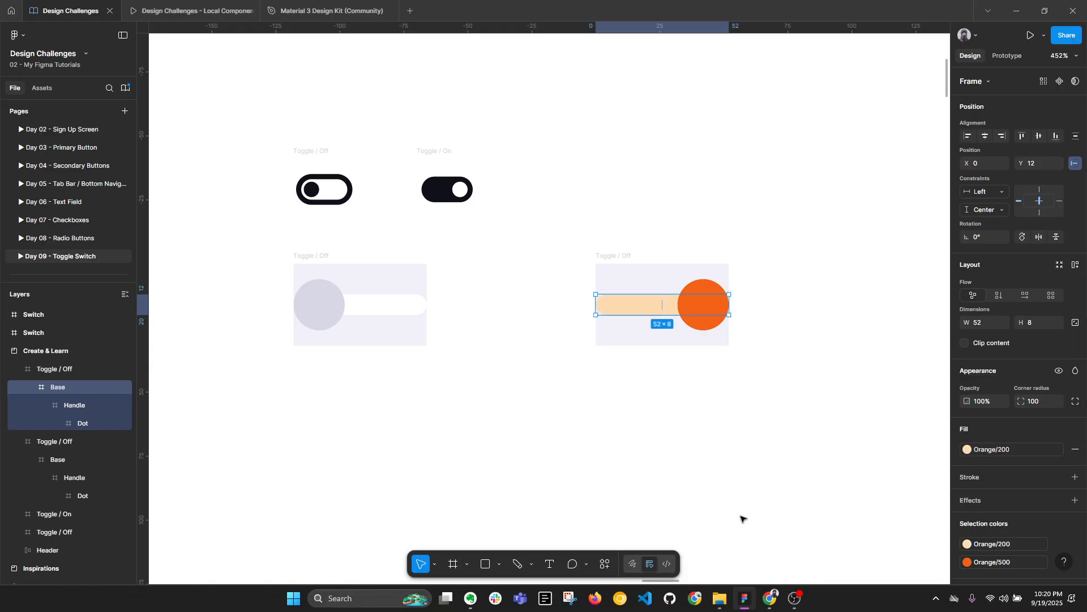
Add a Gray Tinted/400 stroke to the Base bars of both the original and the duplicate toggle.
click(1060, 477)
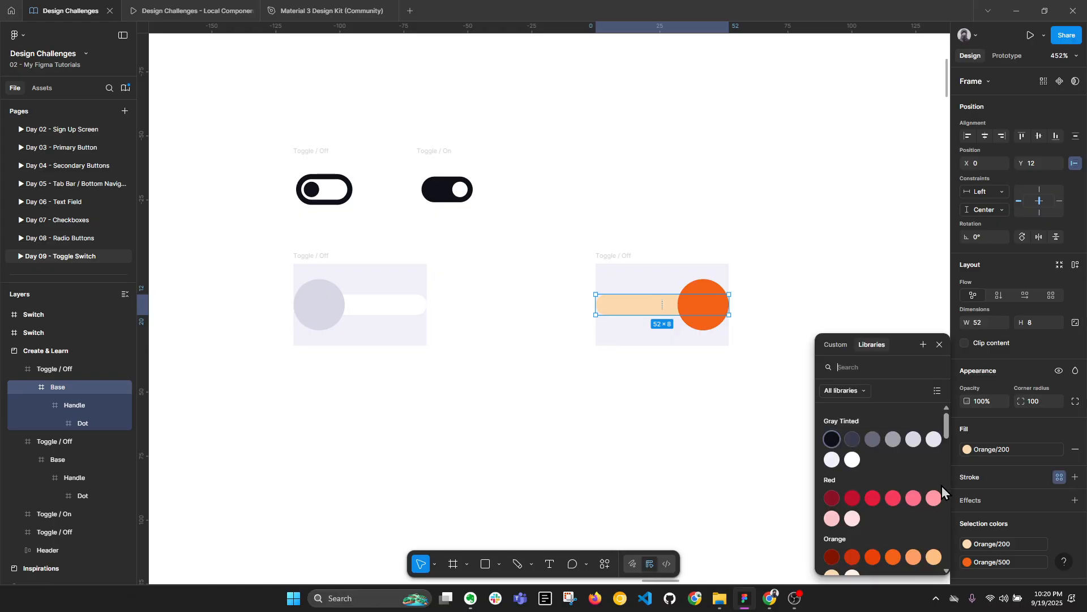
shift+click(391, 304)
click(1060, 477)
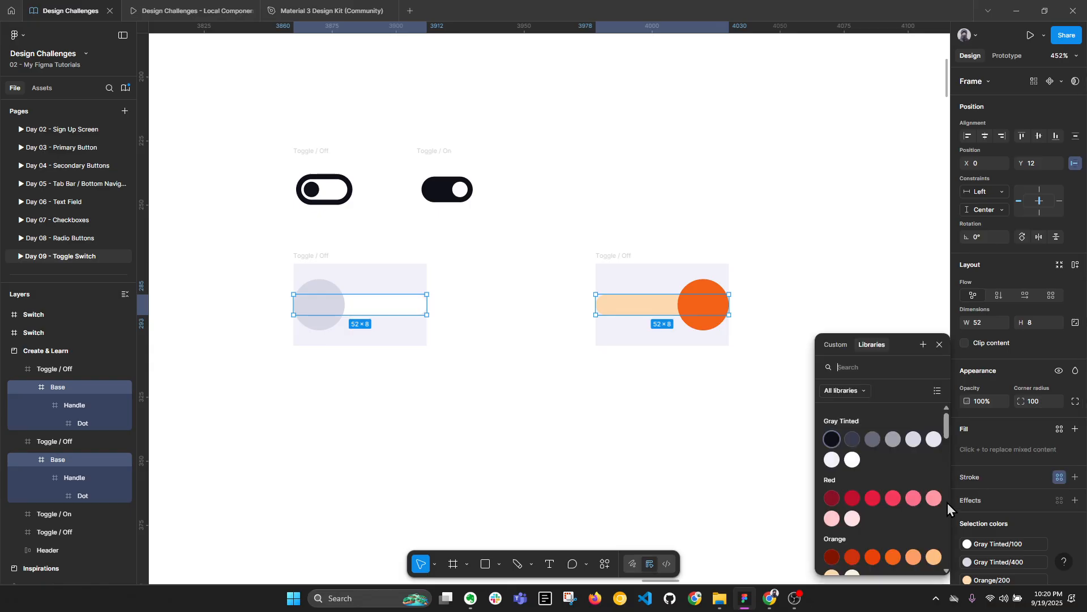
click(913, 440)
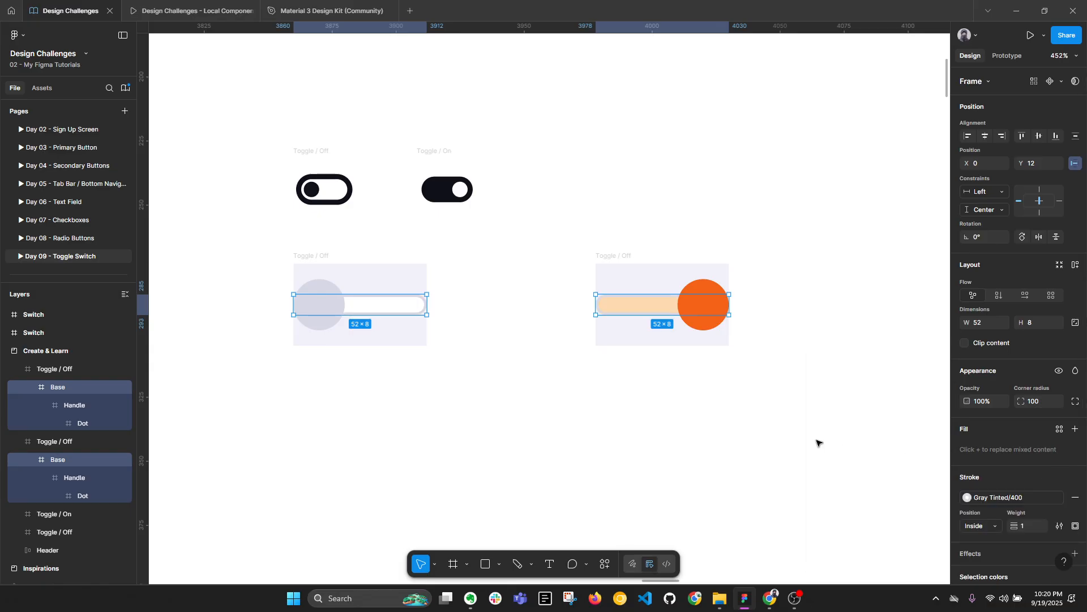
click(675, 347)
Change the duplicate's Base stroke to Orange/200 and remove the bar's fill.
click(647, 305)
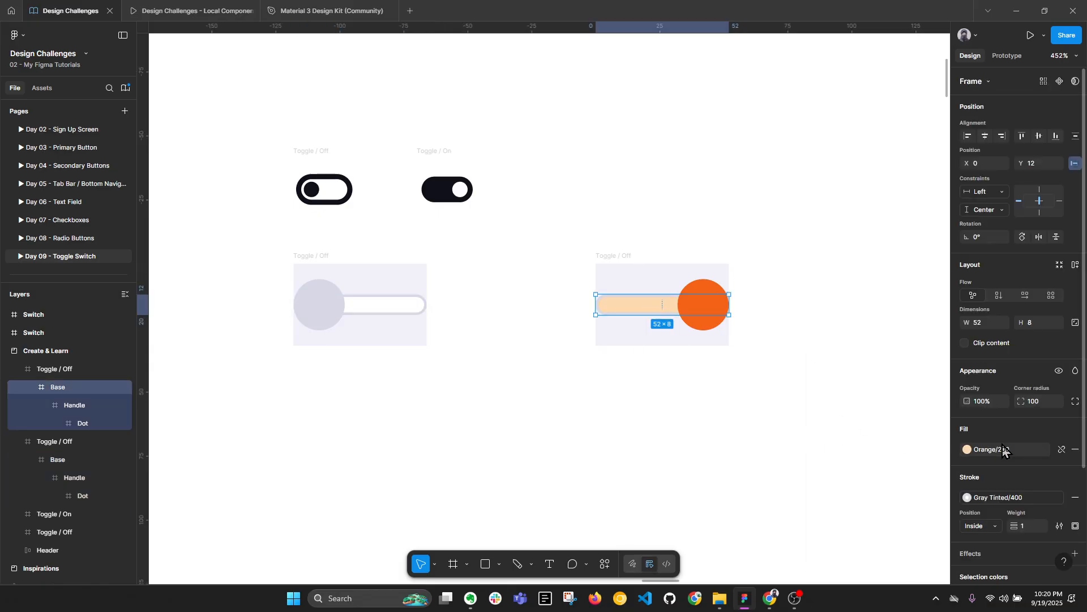
click(1014, 449)
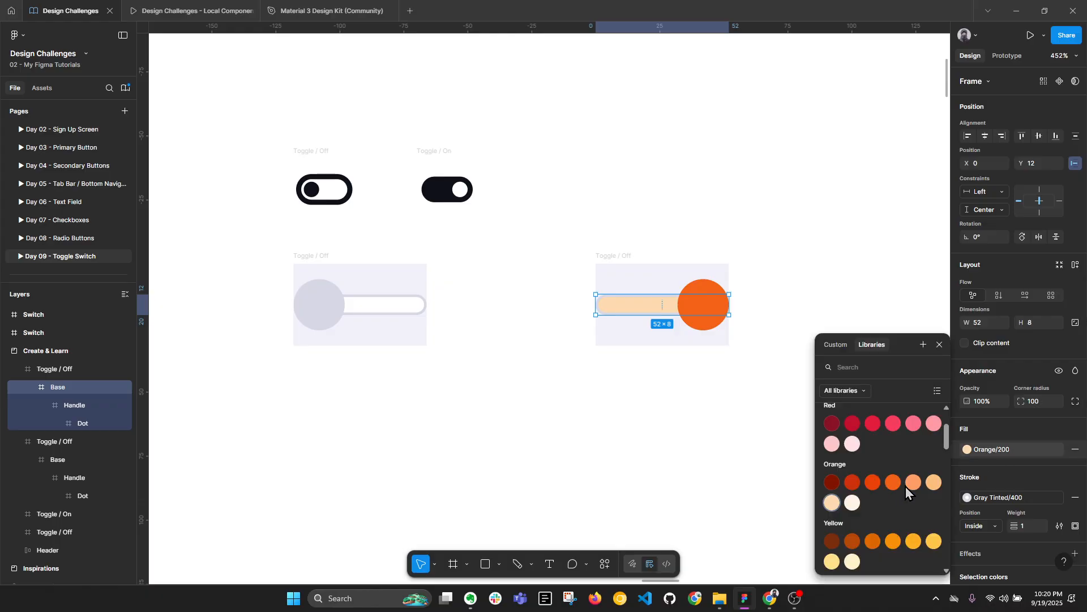
click(834, 504)
click(1035, 500)
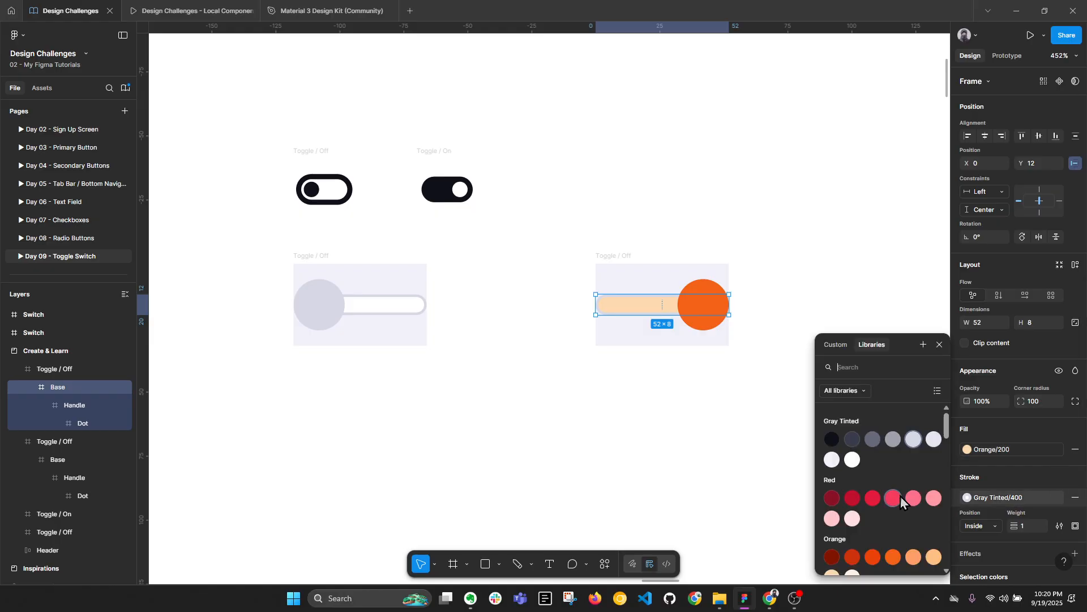
scroll(909, 532, down, 2)
click(833, 518)
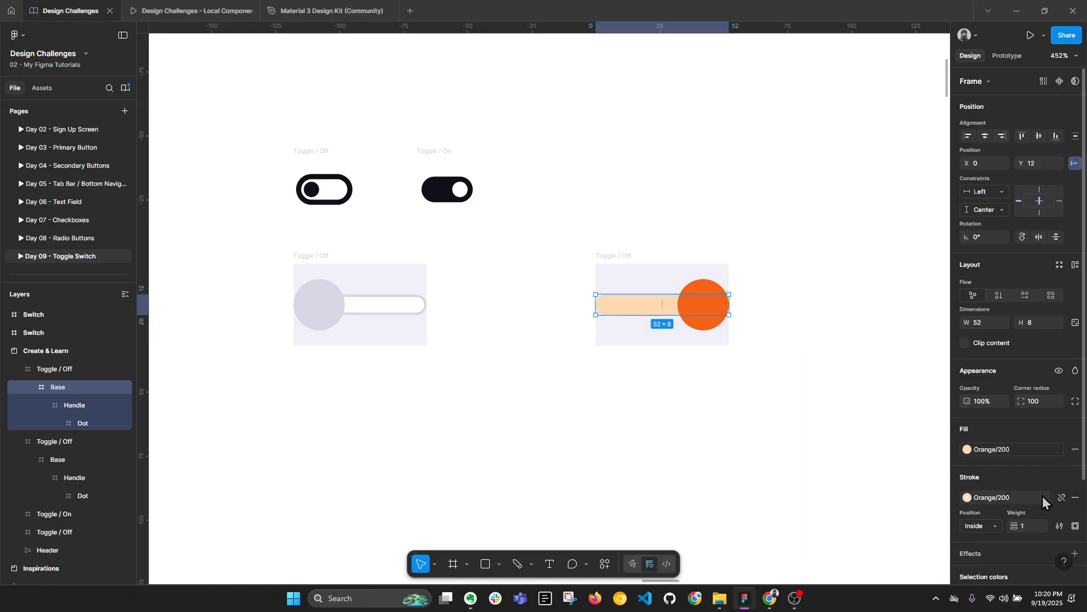
click(1075, 449)
click(723, 433)
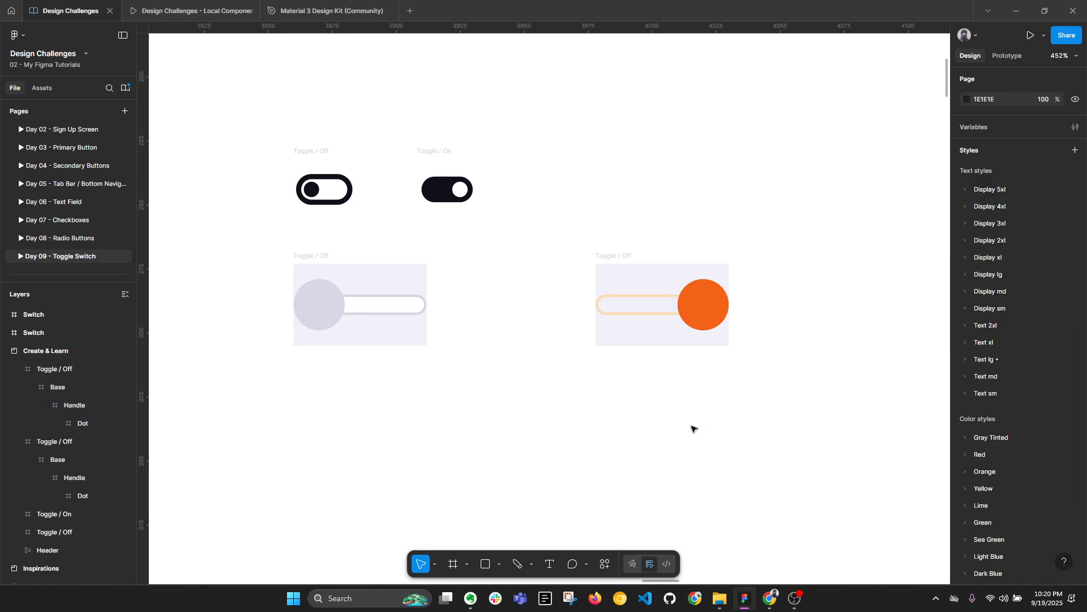
Restore the orange toggle's removed Base fill and switch it to the Gray Tinted/100 library style, matching the gray toggle.
key(ctrl+z)
key(ctrl+z)
click(968, 449)
scroll(887, 461, up, 2)
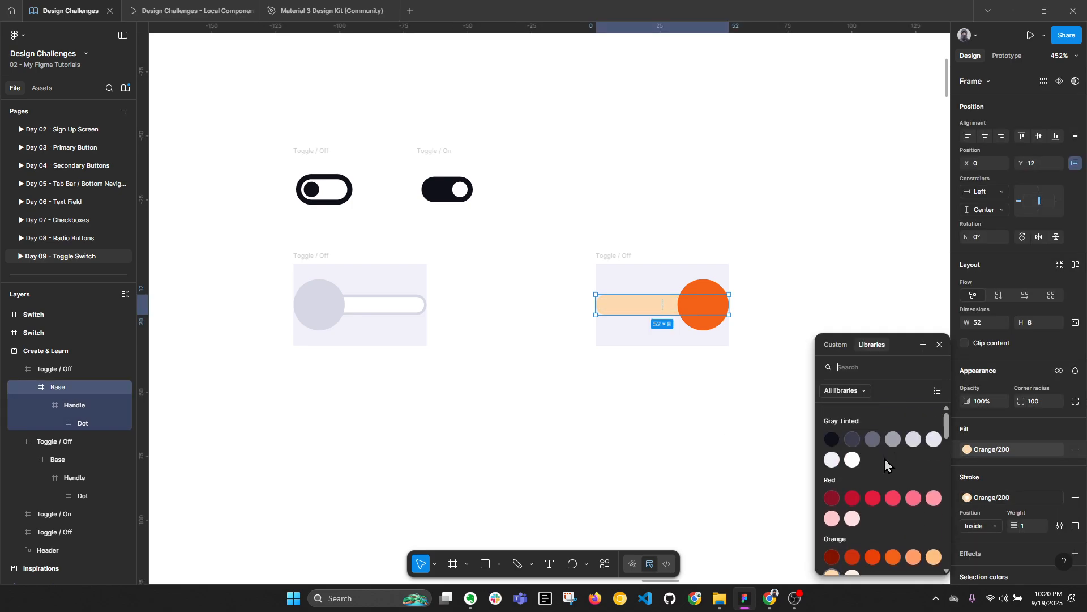
click(851, 462)
click(402, 306)
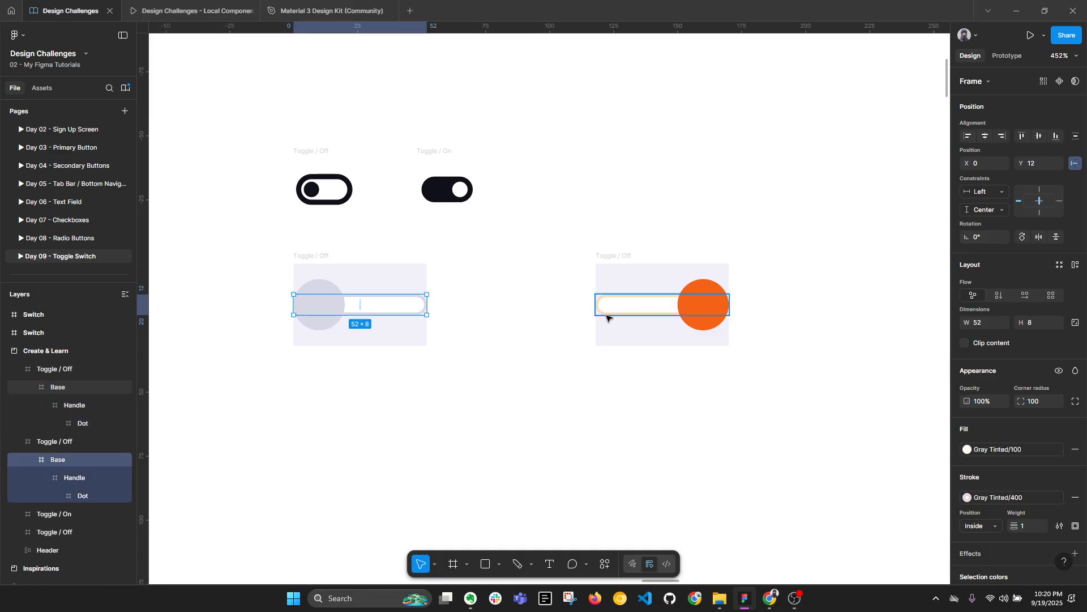
click(531, 391)
scroll(526, 381, left, 2)
scroll(527, 381, up, 1)
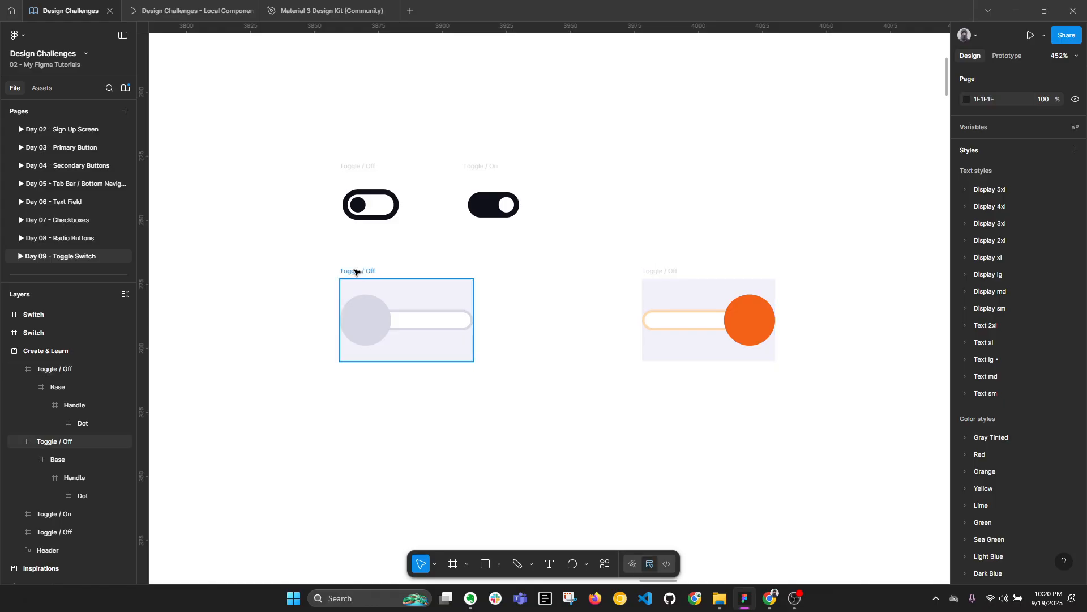
Select both custom toggle frames and collapse all layers in the layer list.
click(364, 274)
shift+click(659, 275)
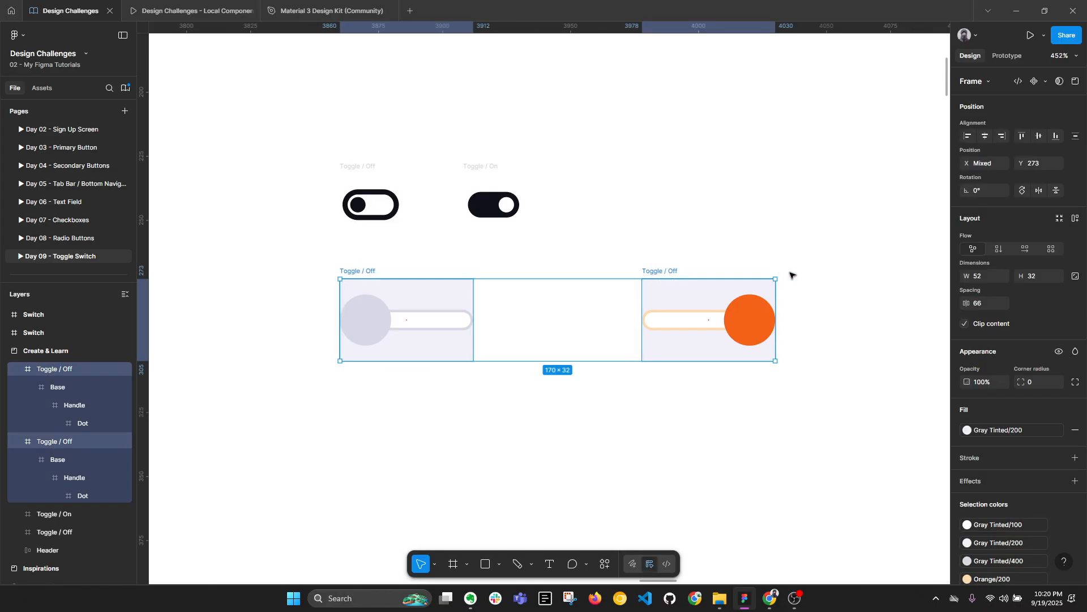
ctrl+scroll(552, 244, down, 3)
key(alt)
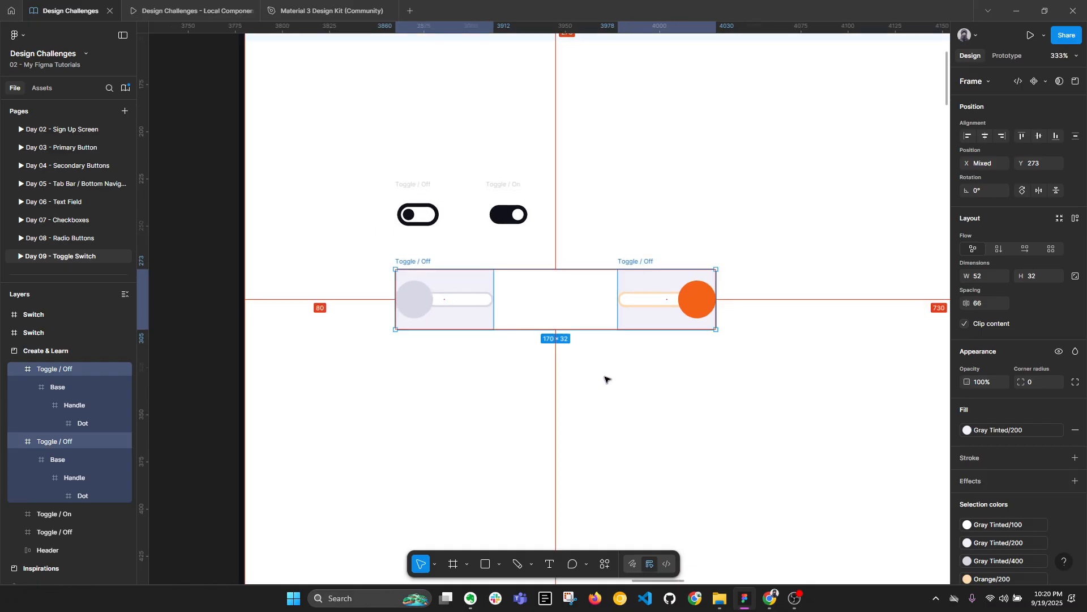
key(alt+l)
ctrl+scroll(605, 379, down, 2)
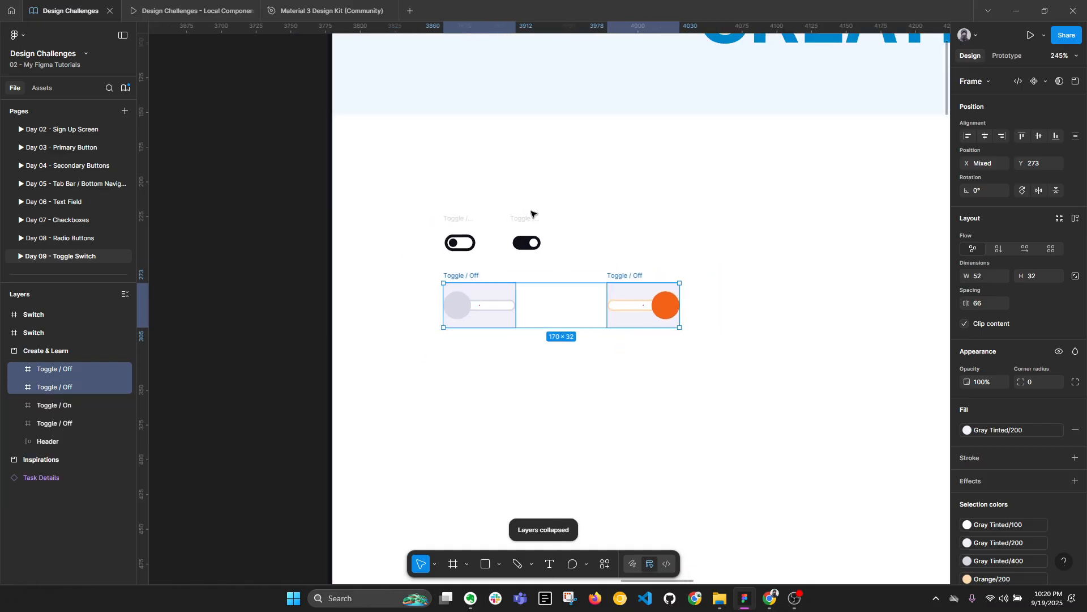
Rename the orange duplicate frame as "Toggle / On" by copying the name of the existing reference frame.
double_click(531, 218)
key(ctrl+c)
double_click(621, 275)
key(ctrl+v)
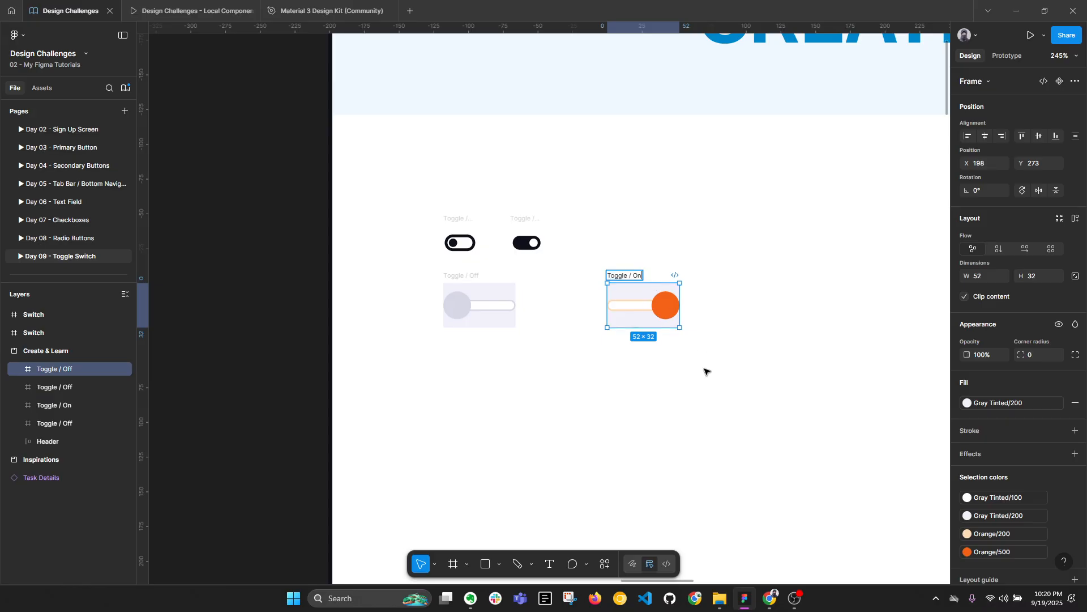
click(705, 371)
scroll(459, 284, right, 2)
scroll(459, 284, down, 1)
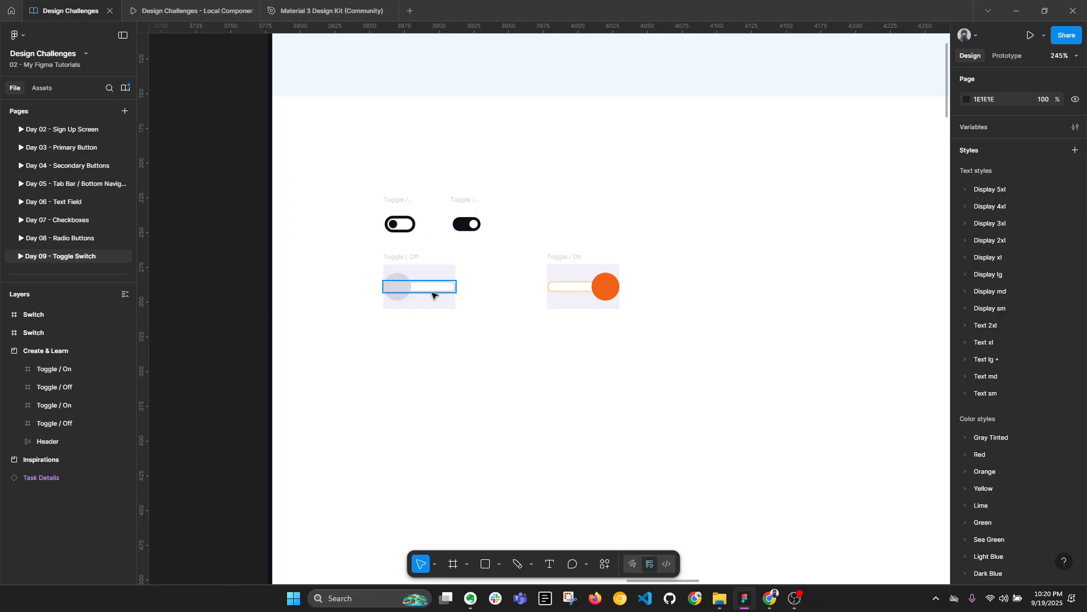
Place the Toggle / On frame below Toggle / Off and combine the two into a component set.
drag(577, 257, 414, 345)
drag(347, 243, 513, 414)
click(1045, 81)
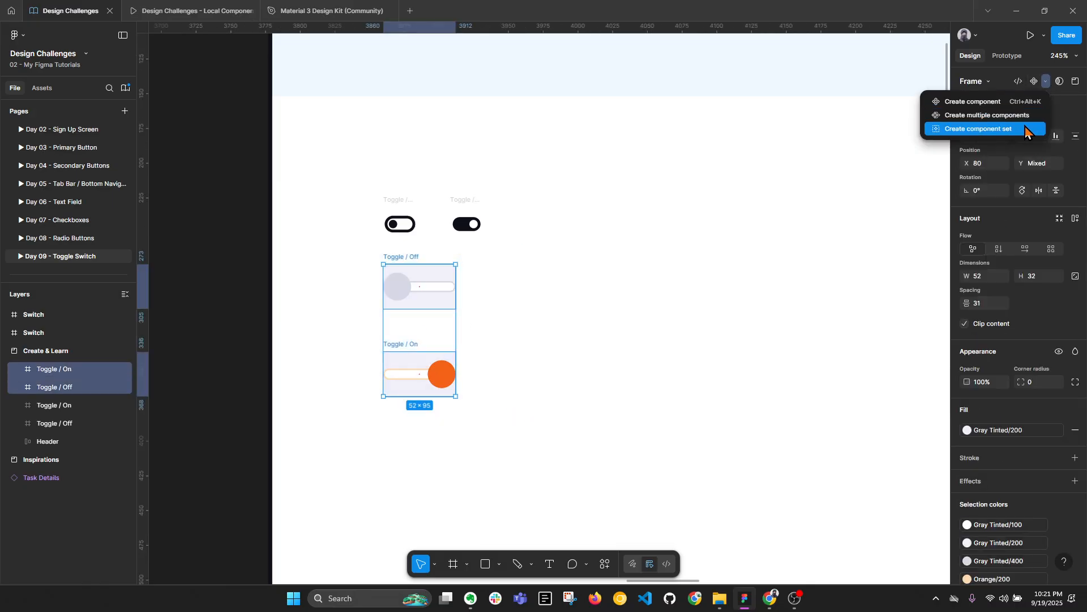
click(1028, 129)
drag(378, 238, 400, 264)
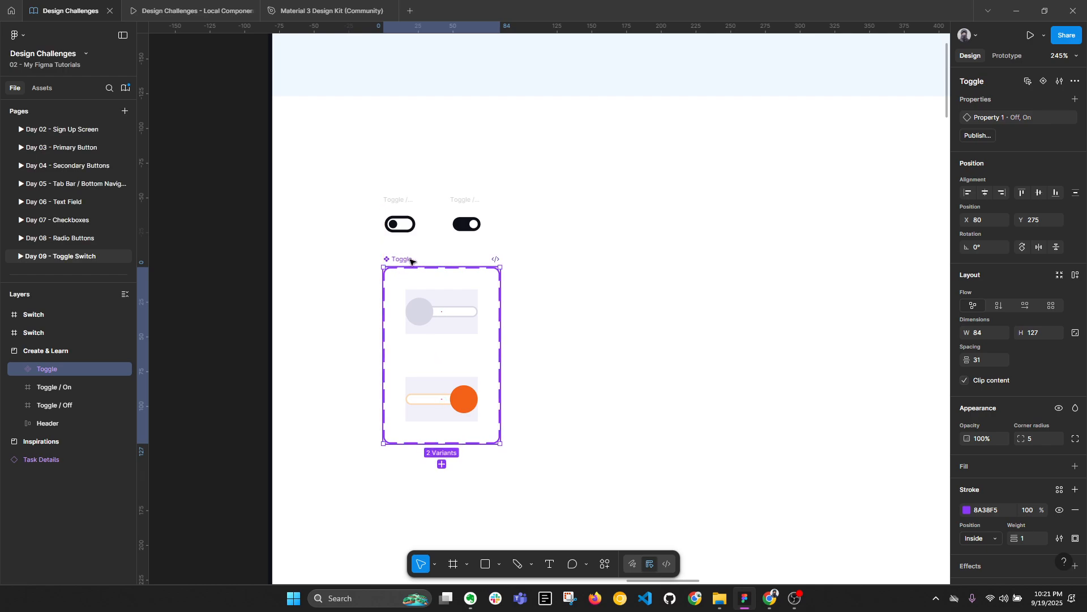
Rename the Toggle component set's variant property as State.
double_click(982, 124)
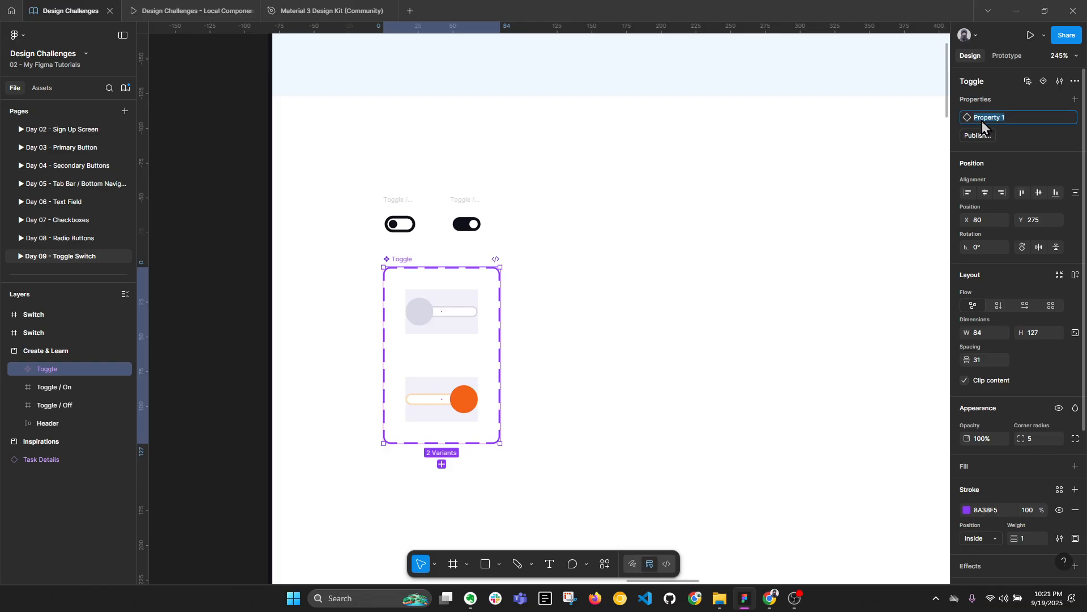
text(State)
key(Return)
Place an instance of the Off variant on the empty canvas to the right of the component set.
click(454, 315)
drag(455, 318, 799, 363)
scroll(522, 312, down, 3)
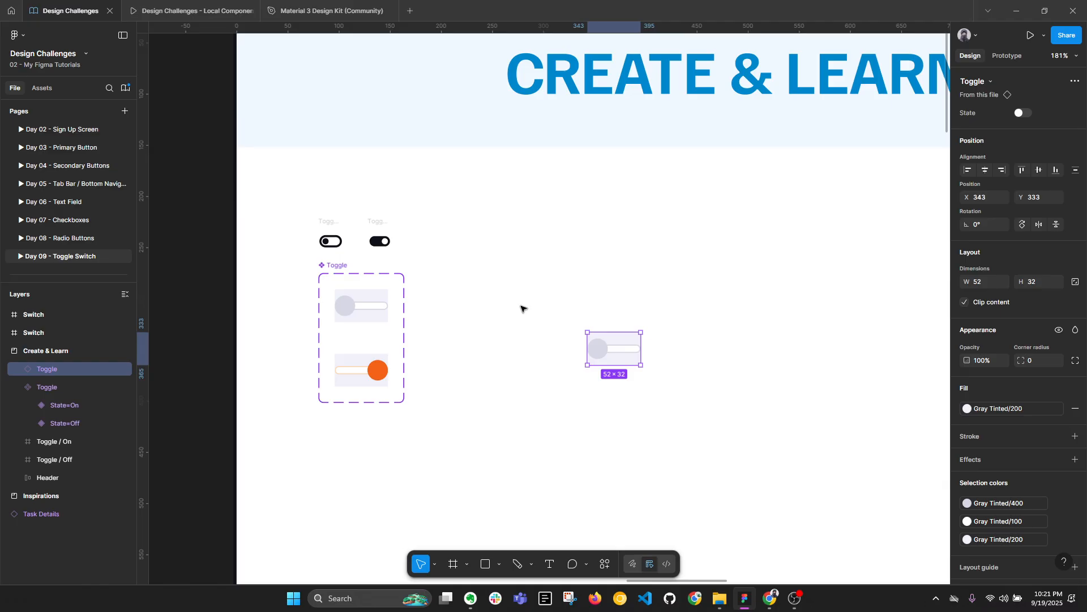
Draw a frame of about 221 × 123 around the toggle instance and fill it with the Gray Tinted/200 style.
key(f)
drag(505, 295, 731, 421)
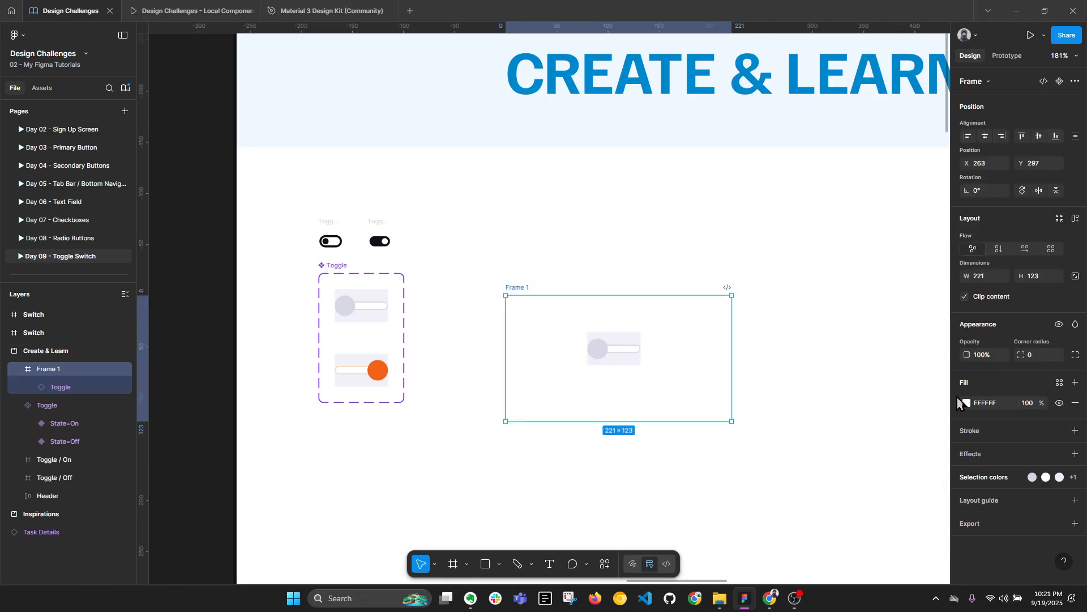
click(1059, 382)
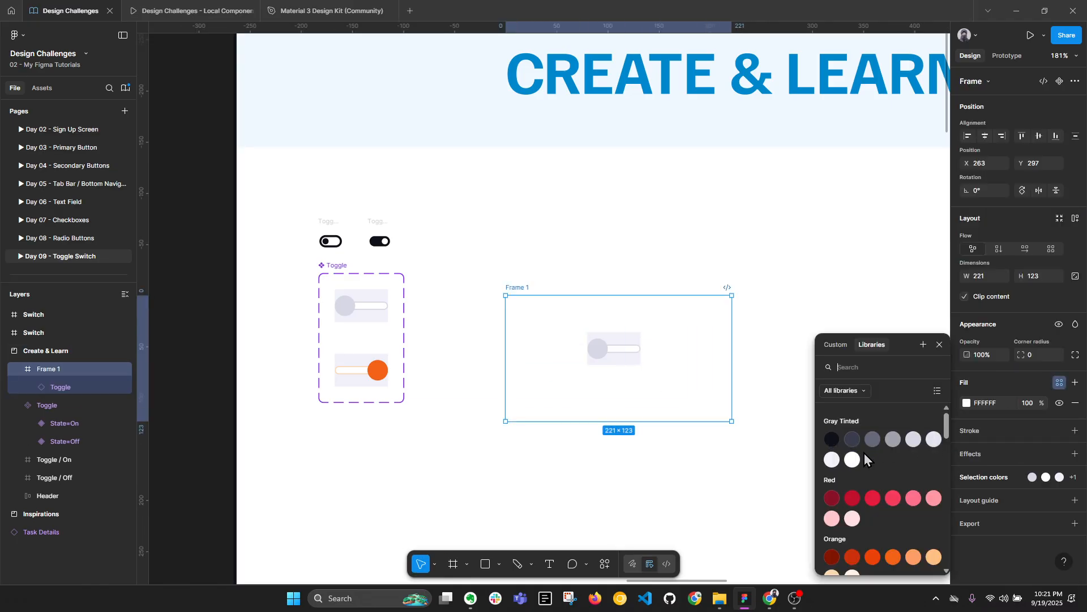
click(832, 460)
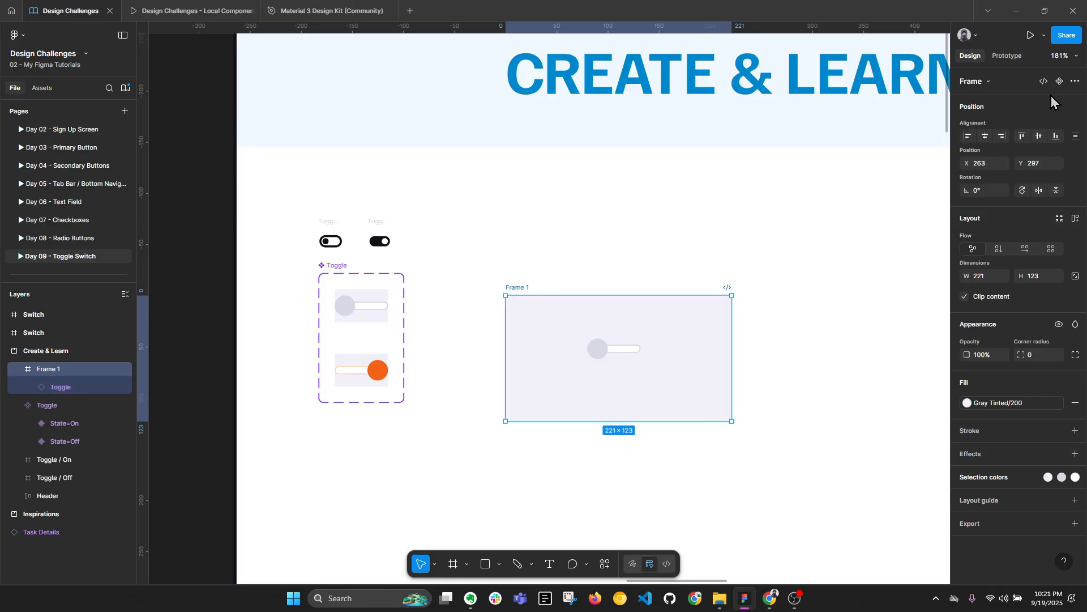
Present the new frame as a prototype and set its scaling to Fill screen.
click(1031, 36)
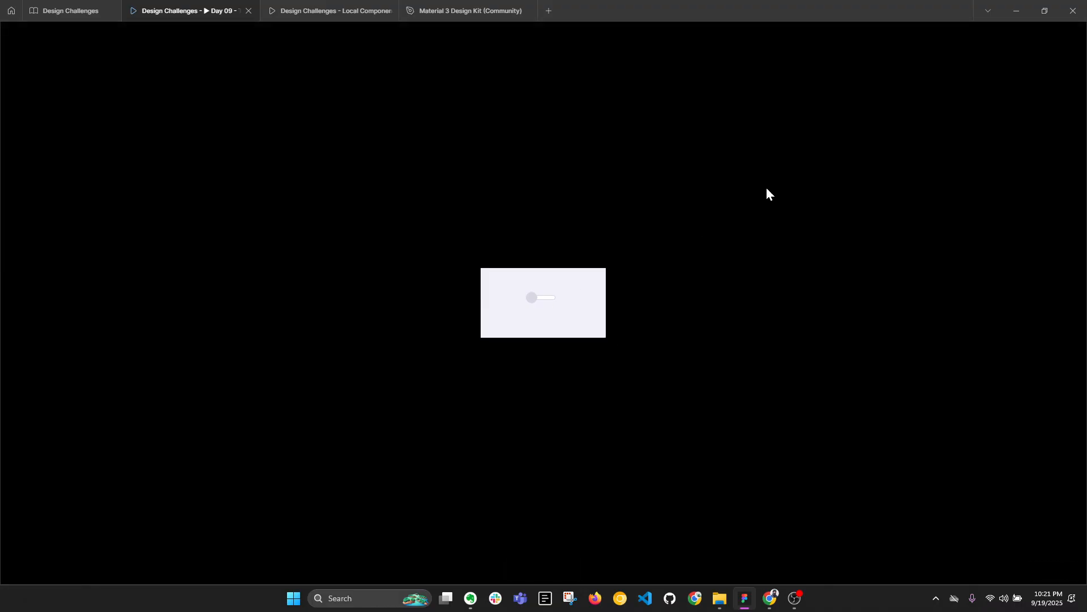
click(1046, 35)
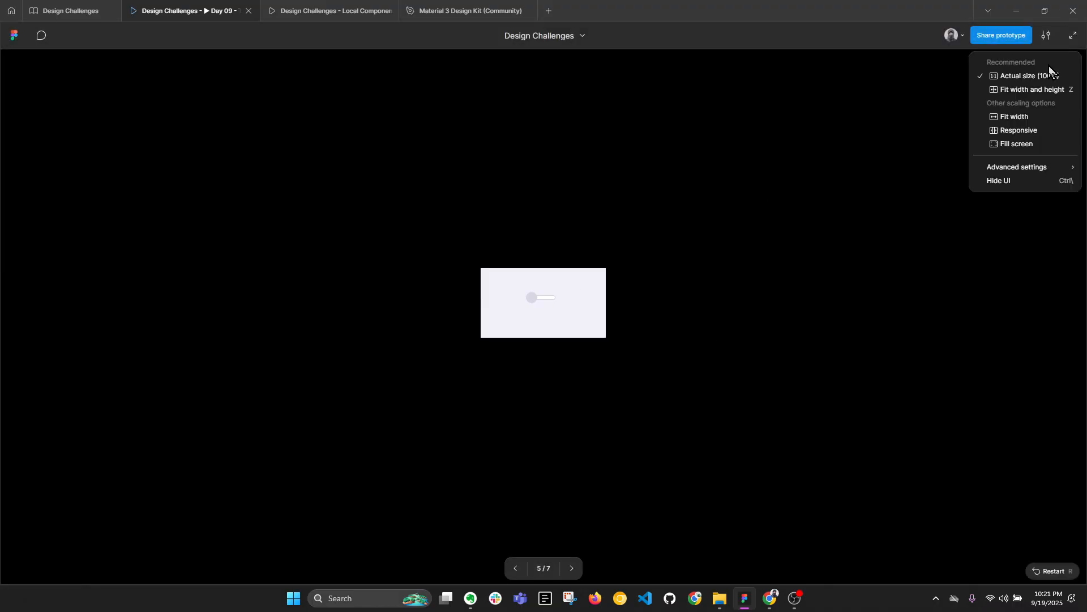
click(1020, 145)
Back in the design file, connect the Off variant's Handle to the On variant with an on-click Change to interaction using Smart animate, Ease in, 300ms.
click(63, 11)
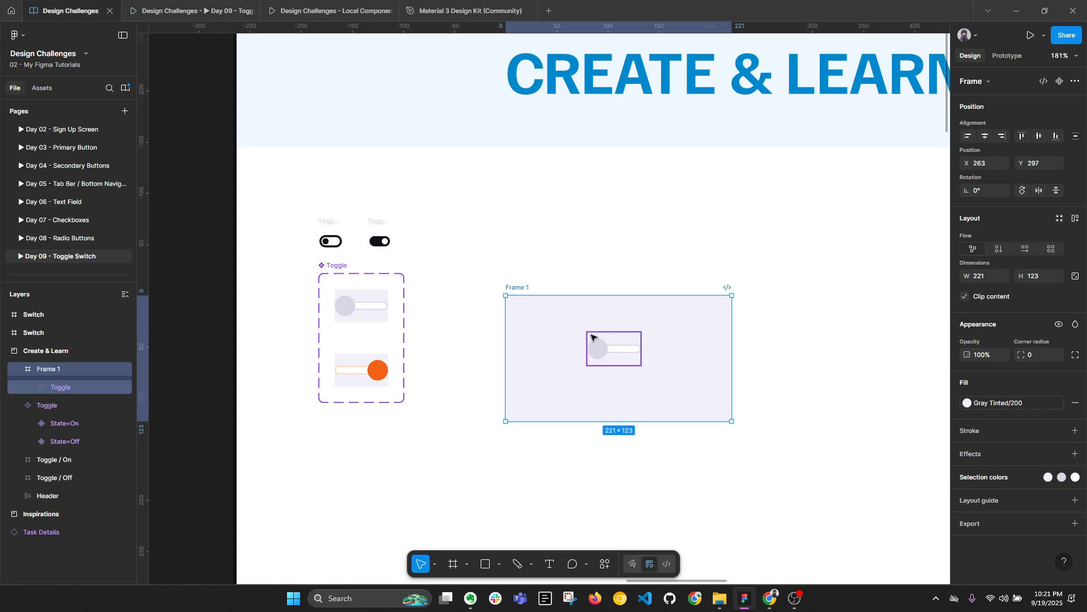
click(1007, 56)
scroll(344, 252, up, 3)
double_click(338, 321)
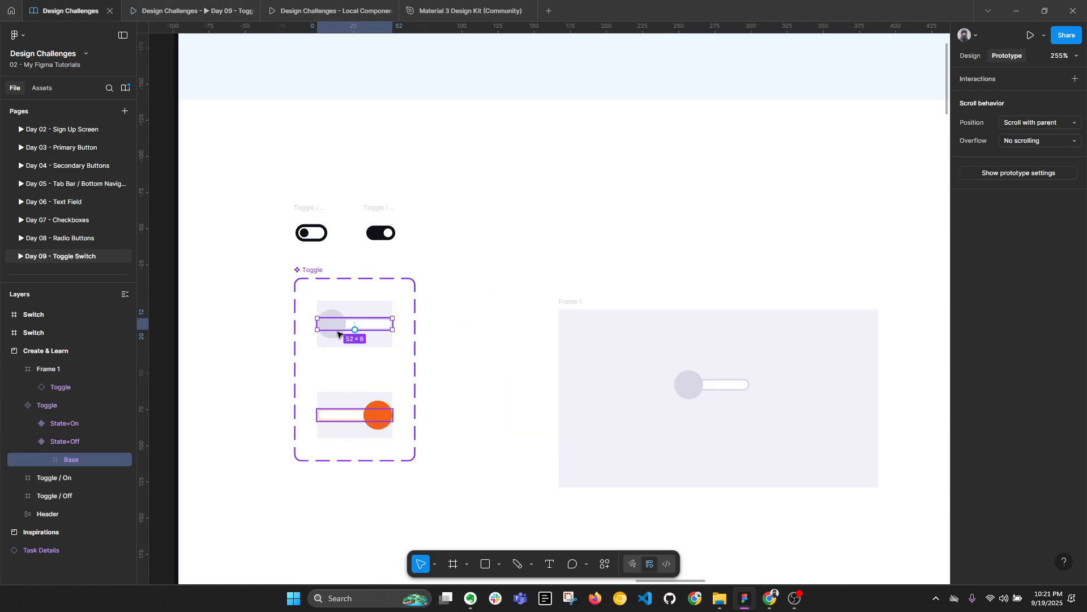
click(339, 338)
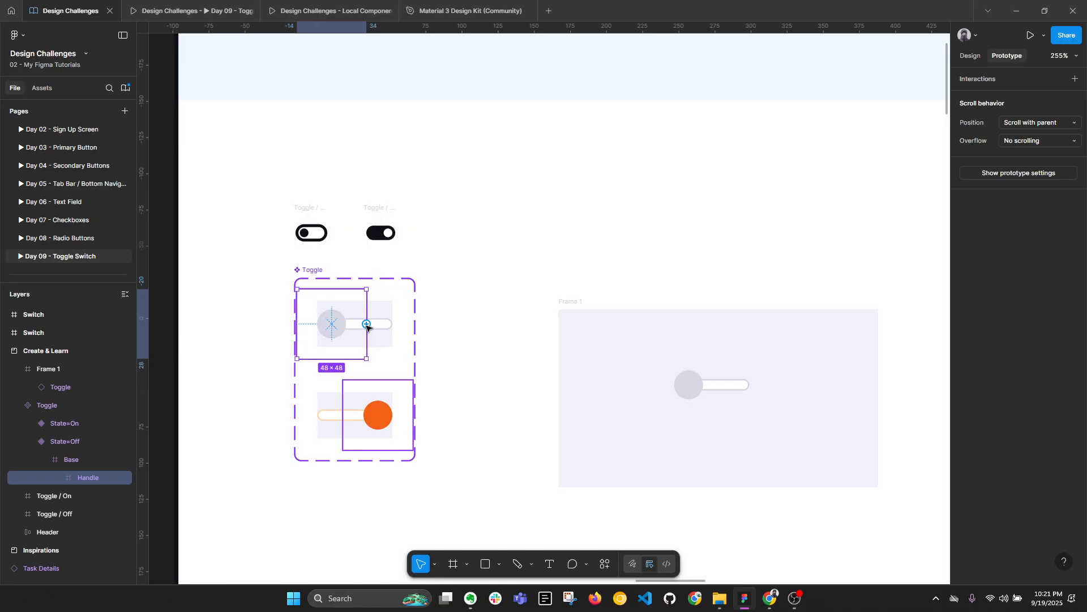
drag(367, 324, 333, 385)
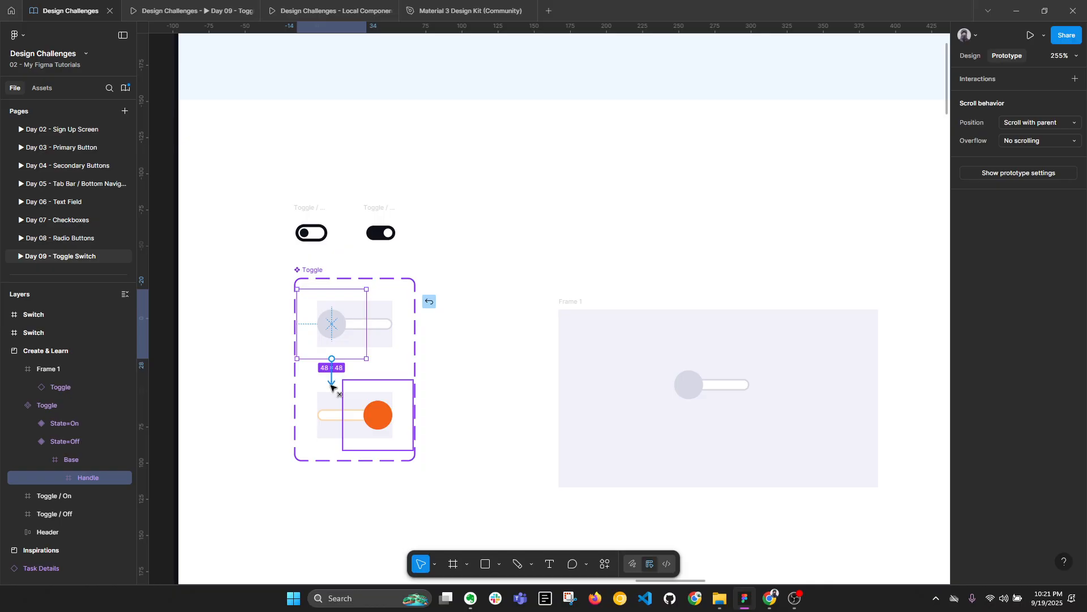
drag(332, 389, 332, 395)
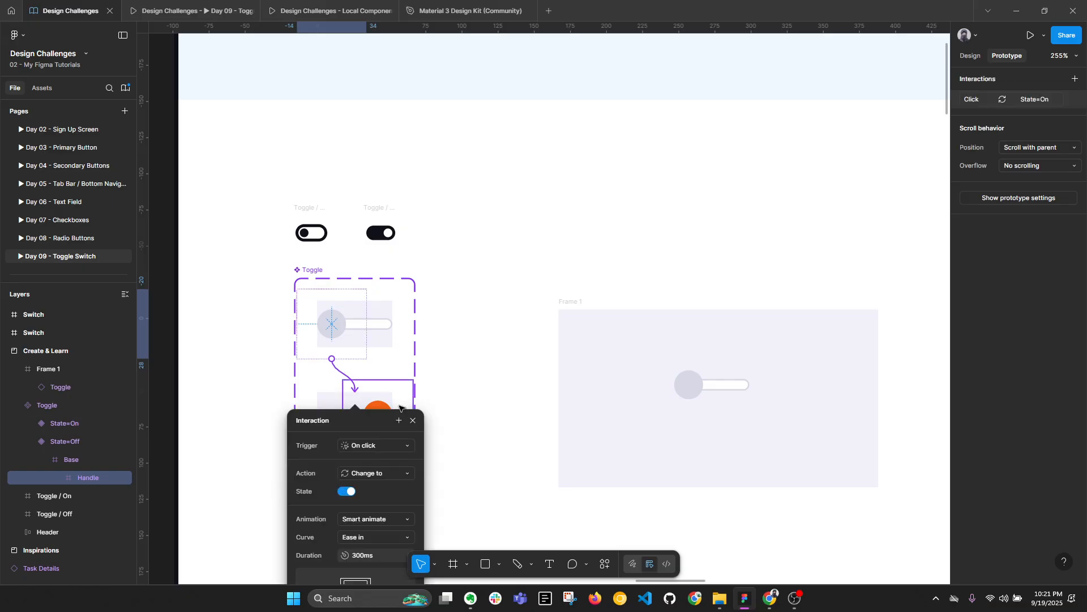
click(470, 358)
scroll(468, 357, down, 3)
click(351, 251)
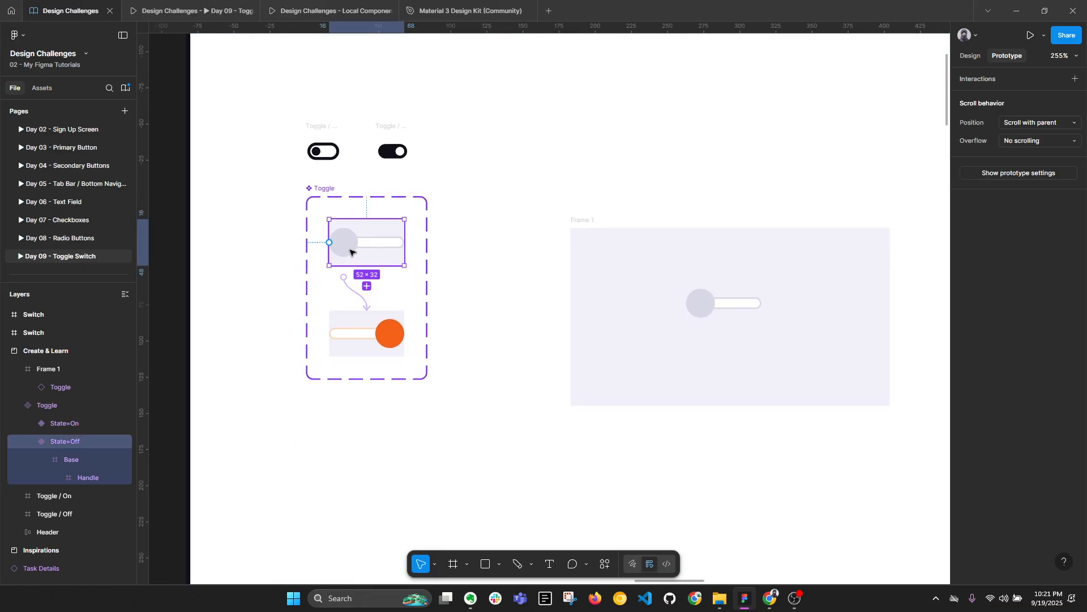
click(353, 296)
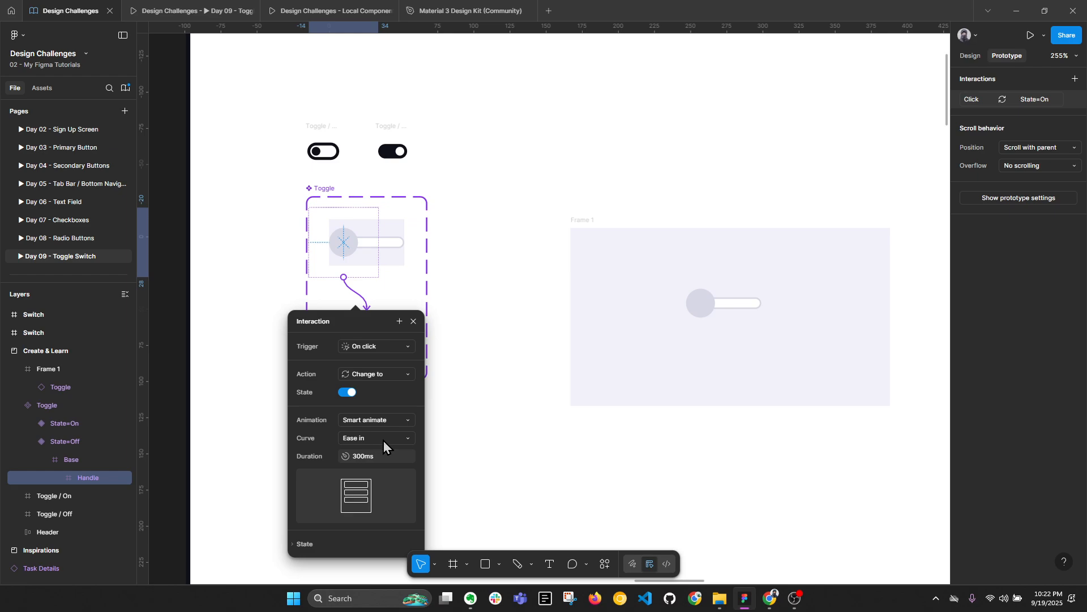
click(495, 414)
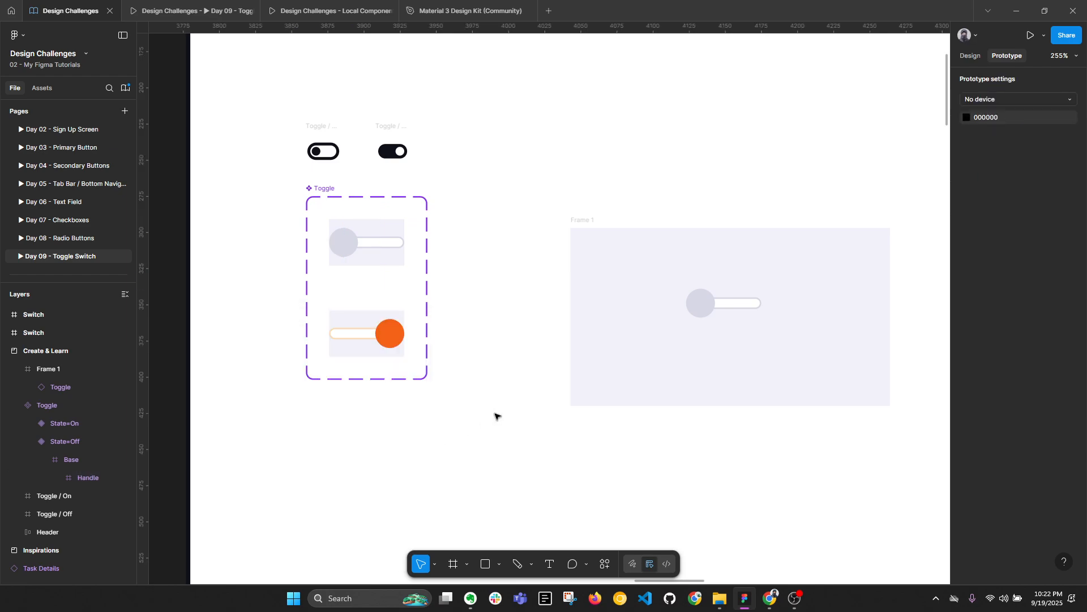
Test switching the toggle on in the open prototype preview and restart the preview.
click(221, 11)
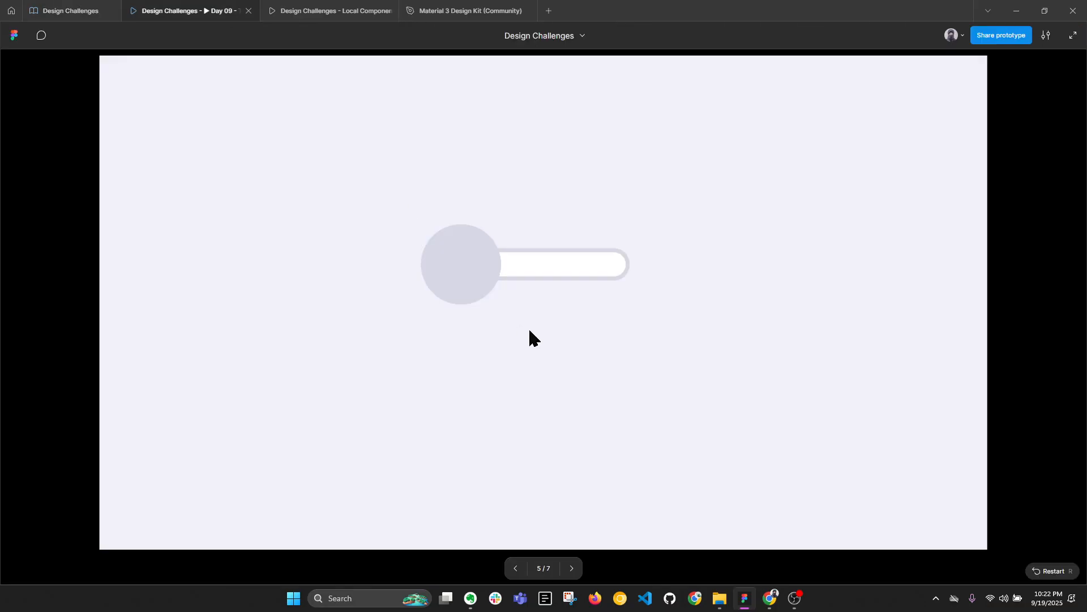
click(460, 274)
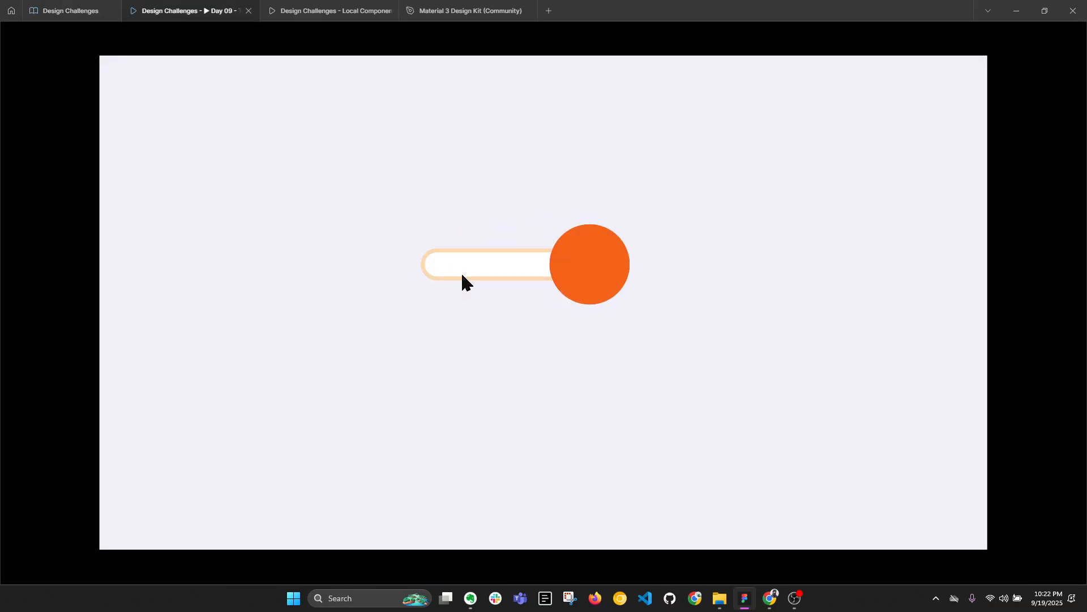
key(r)
Return to the design file and make Frame 1 a flow starting point.
click(115, 8)
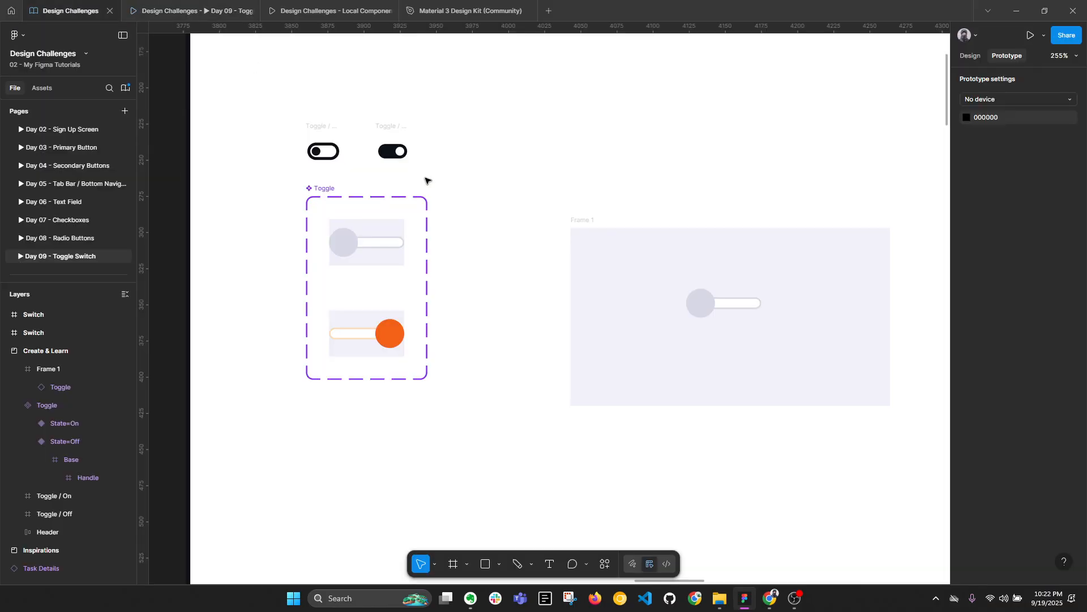
click(594, 222)
click(1075, 79)
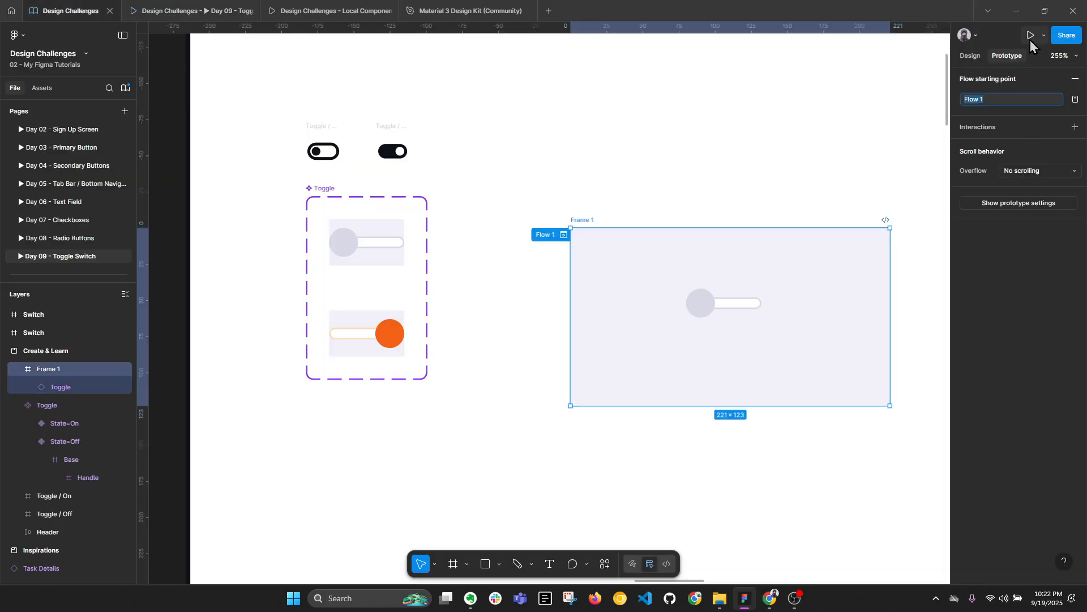
Present the flow scaled to Fill screen and test switching the toggle on and off.
click(1031, 35)
click(1046, 35)
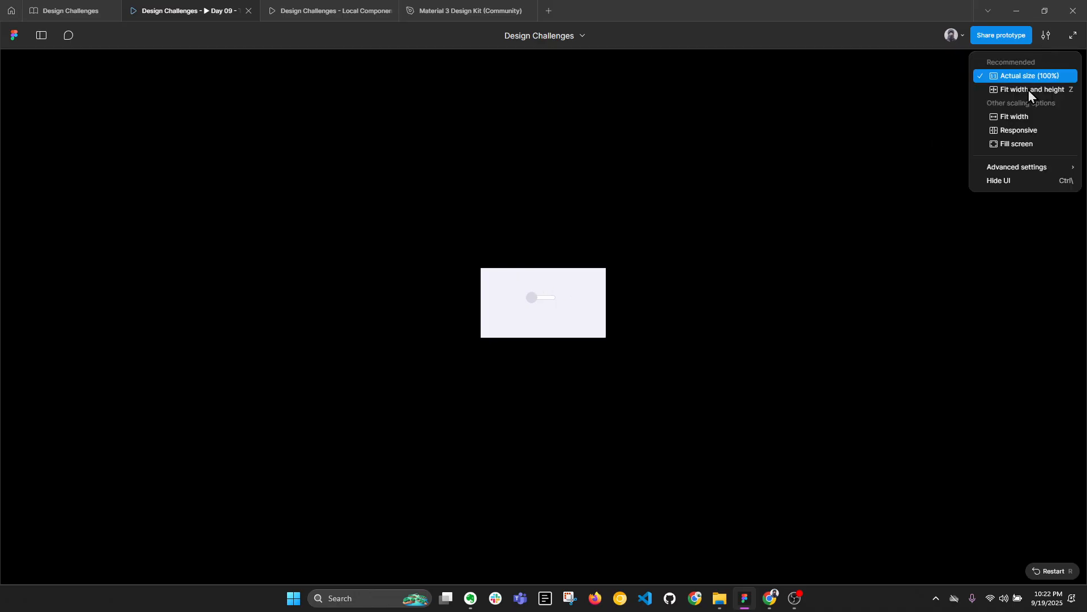
click(1013, 146)
click(479, 280)
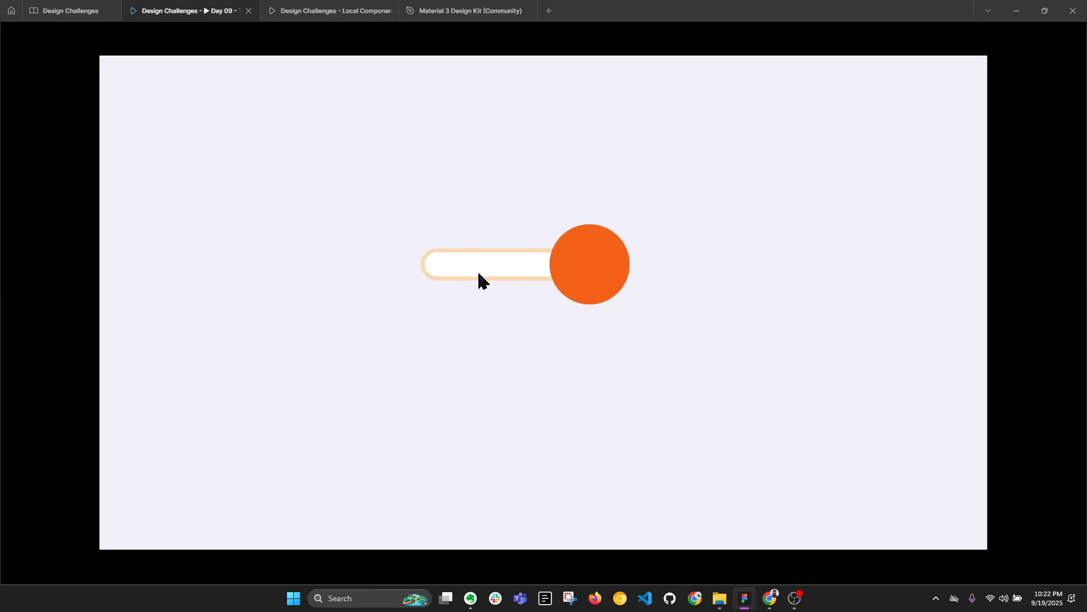
click(495, 249)
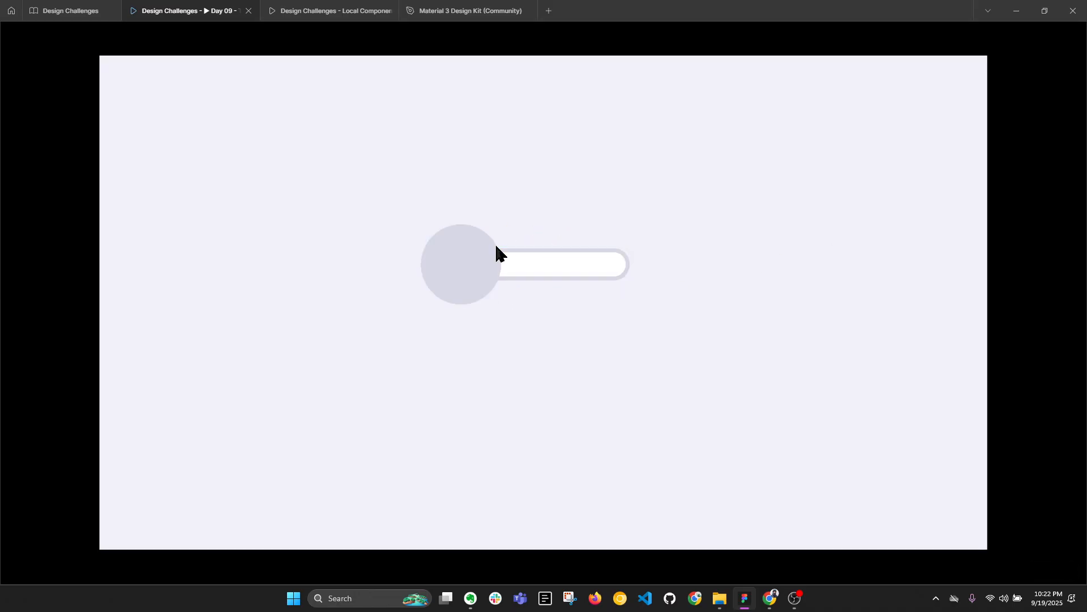
click(475, 270)
Return to the design file, move Frame 1 out of the Create & Learn section to its right, and rename it Test.
click(69, 11)
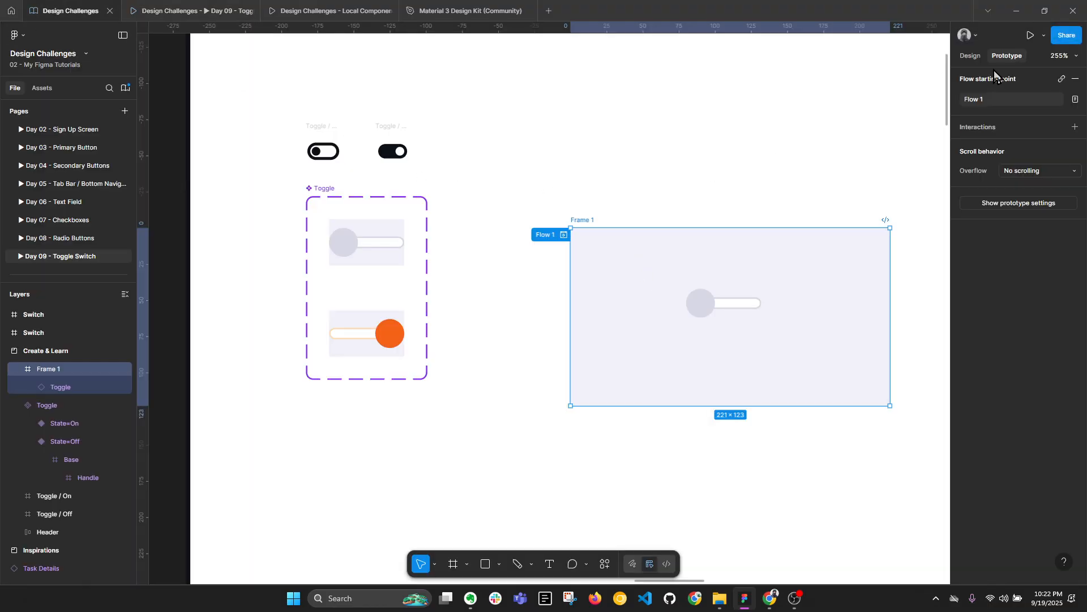
click(970, 56)
scroll(632, 151, down, 5)
scroll(614, 186, down, 4)
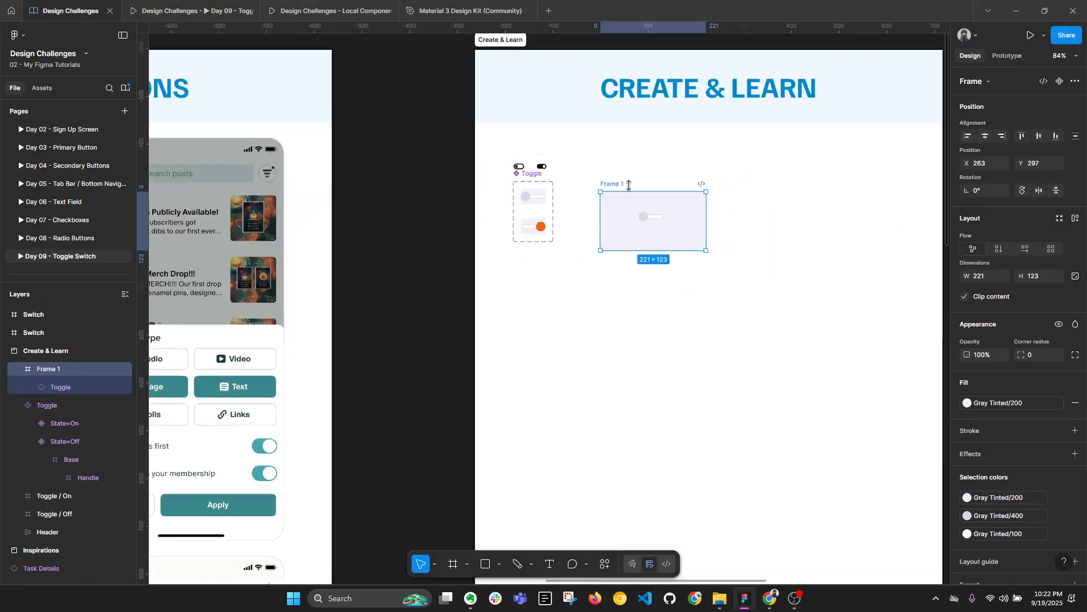
drag(422, 244, 751, 101)
text(Test)
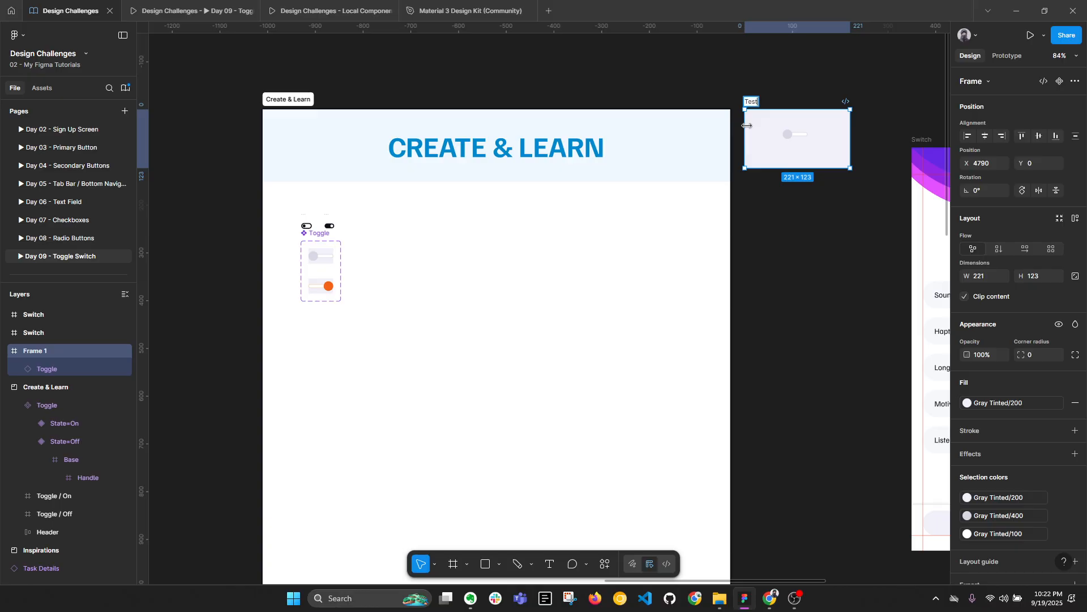
key(Return)
Enlarge the Toggle component set to about 505 × 287 to make room for more variants.
scroll(421, 281, up, 5)
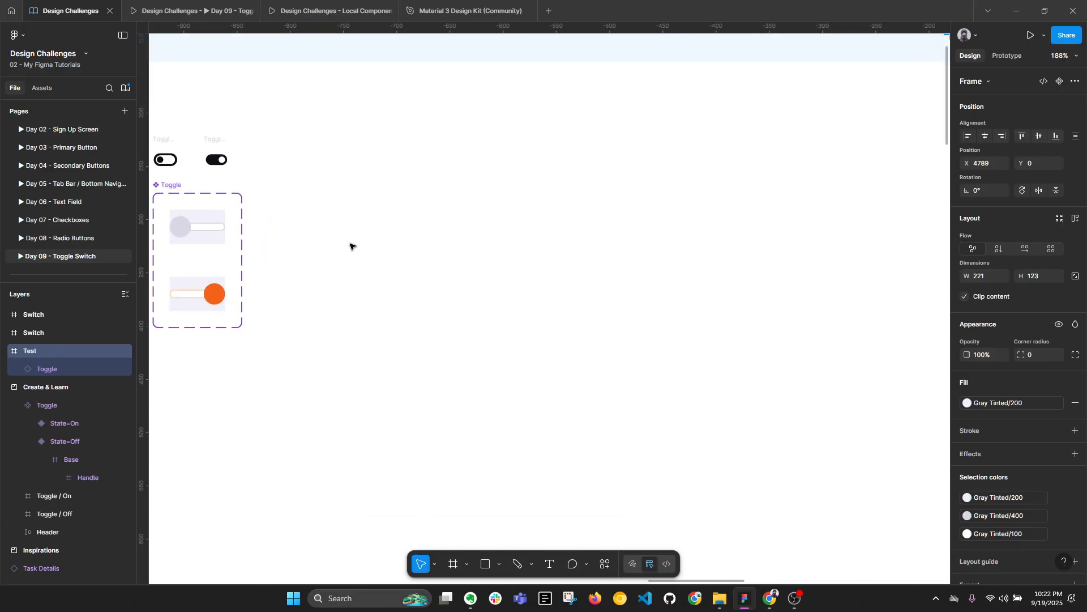
drag(352, 242, 407, 241)
click(260, 176)
drag(333, 223, 782, 226)
drag(432, 329, 430, 506)
scroll(321, 240, up, 3)
Duplicate the Off variant to its right inside the Toggle set and set the copy's State to Hover.
click(323, 214)
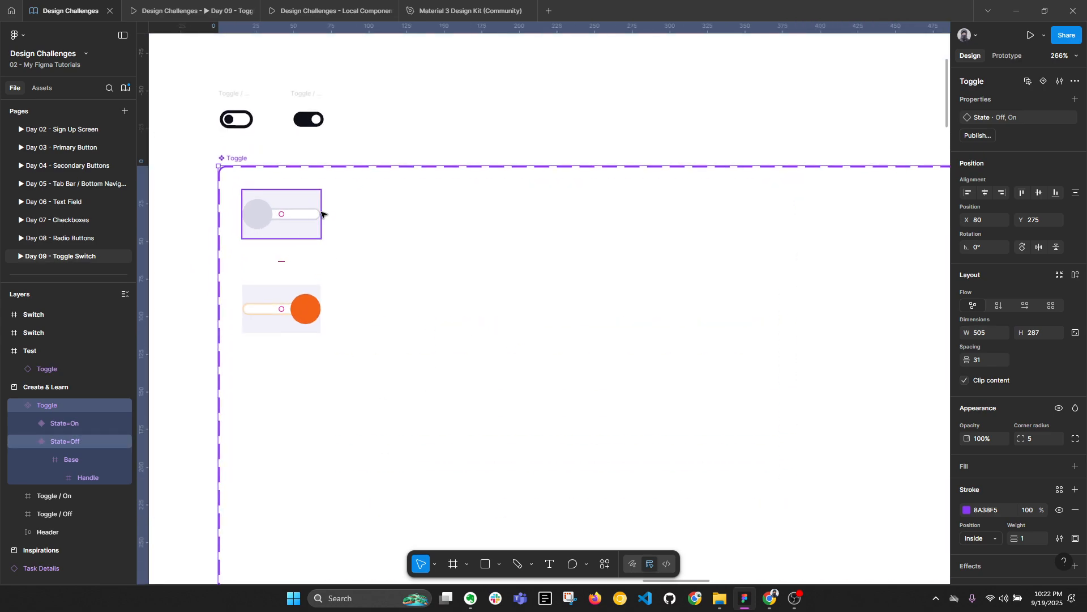
click(284, 213)
scroll(483, 253, up, 5)
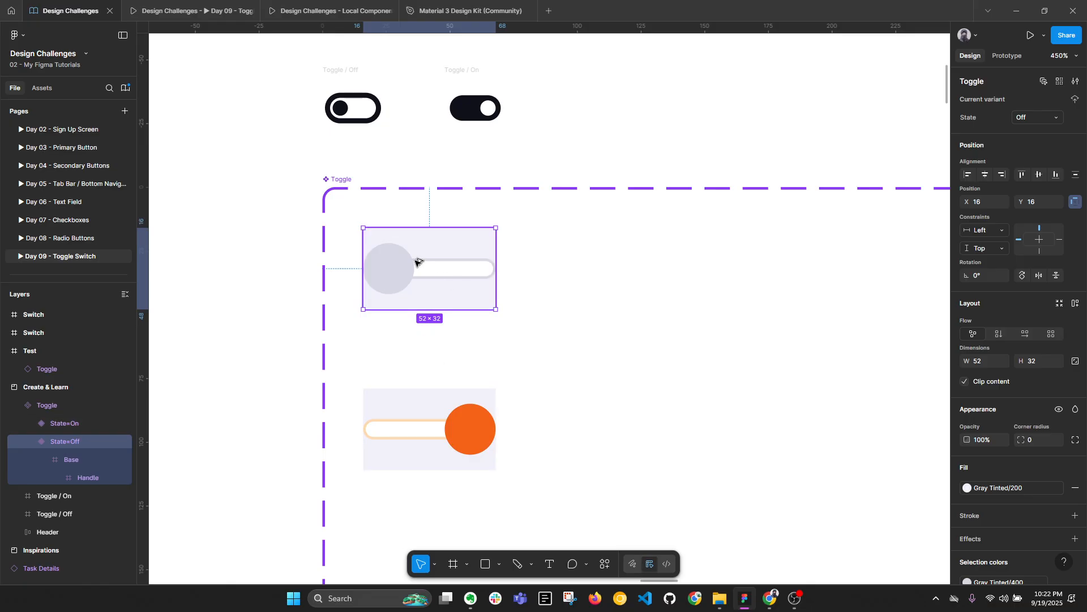
drag(417, 262, 609, 264)
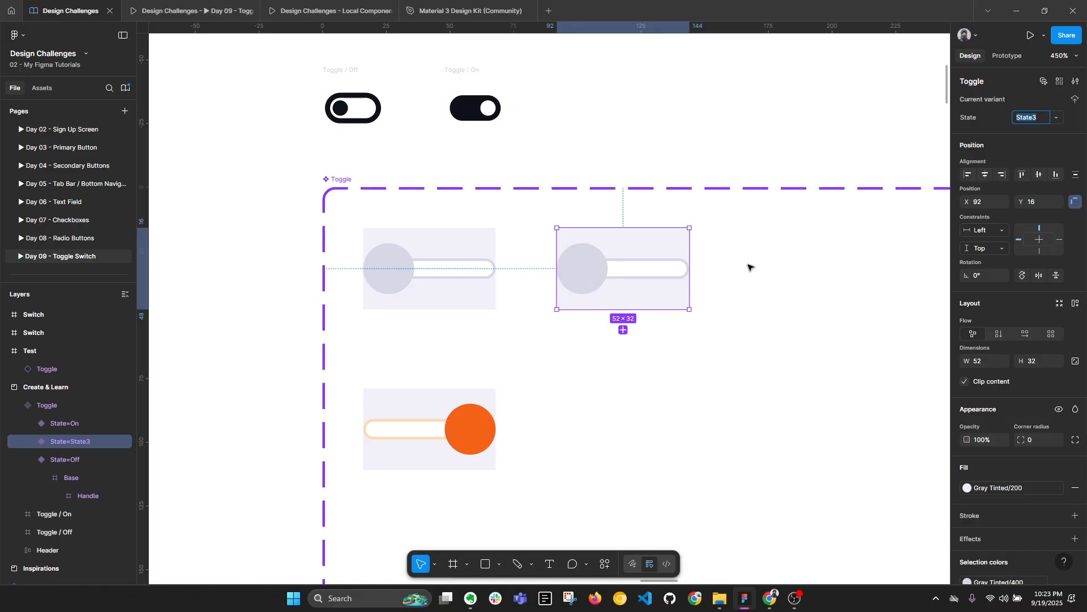
text(Hover)
key(Return)
Duplicate the Hover variant to its right with State set to Pressed, and collapse the layer tree.
scroll(660, 270, right, 5)
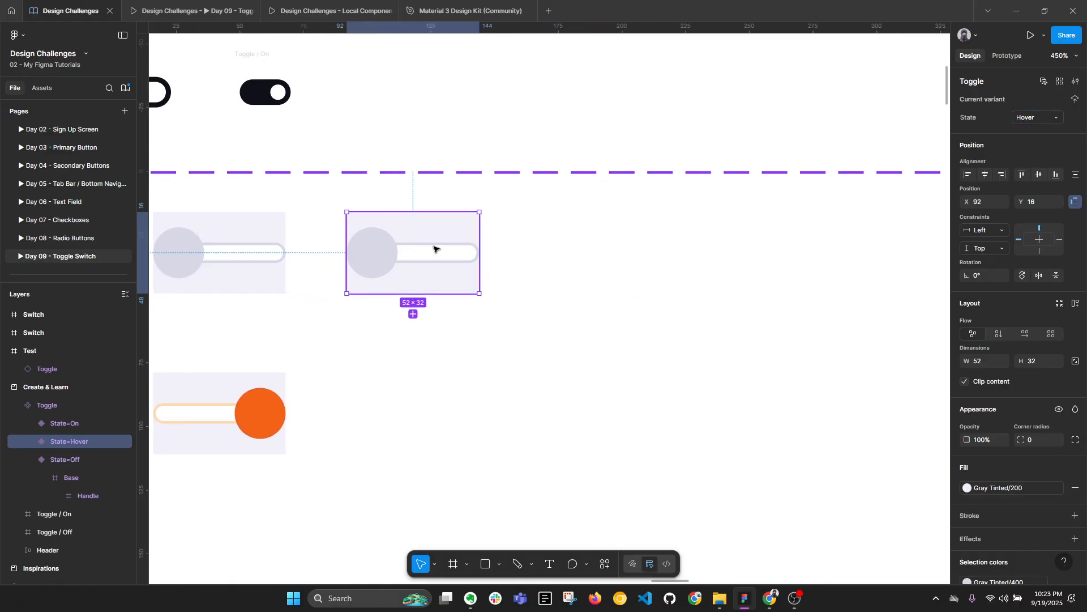
drag(396, 243, 580, 245)
click(1045, 117)
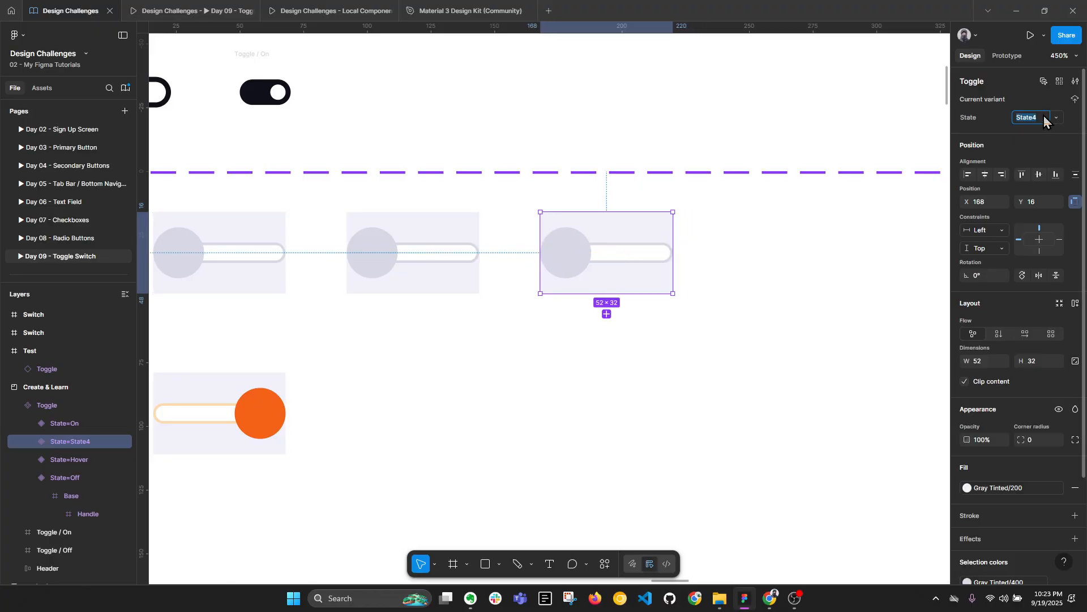
text(Pressed)
scroll(780, 162, down, 3)
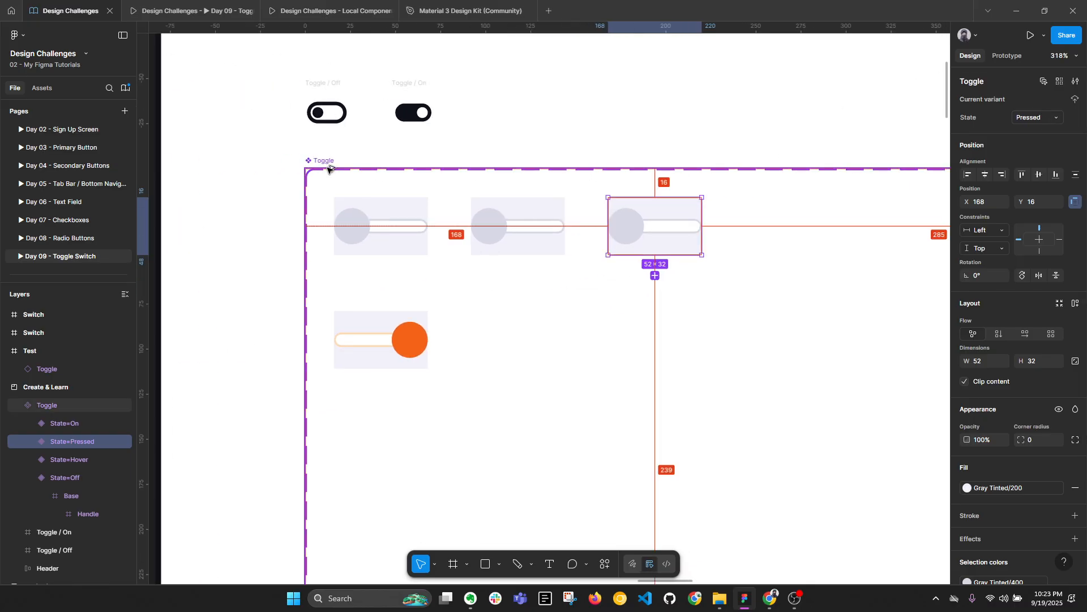
key(alt+l)
scroll(520, 216, up, 3)
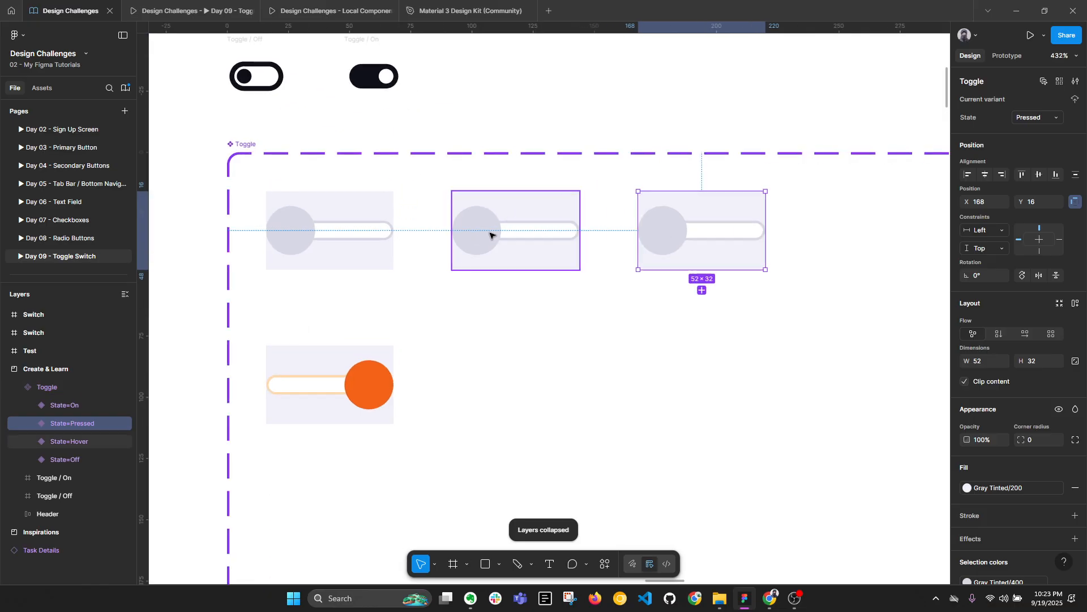
scroll(485, 226, up, 1)
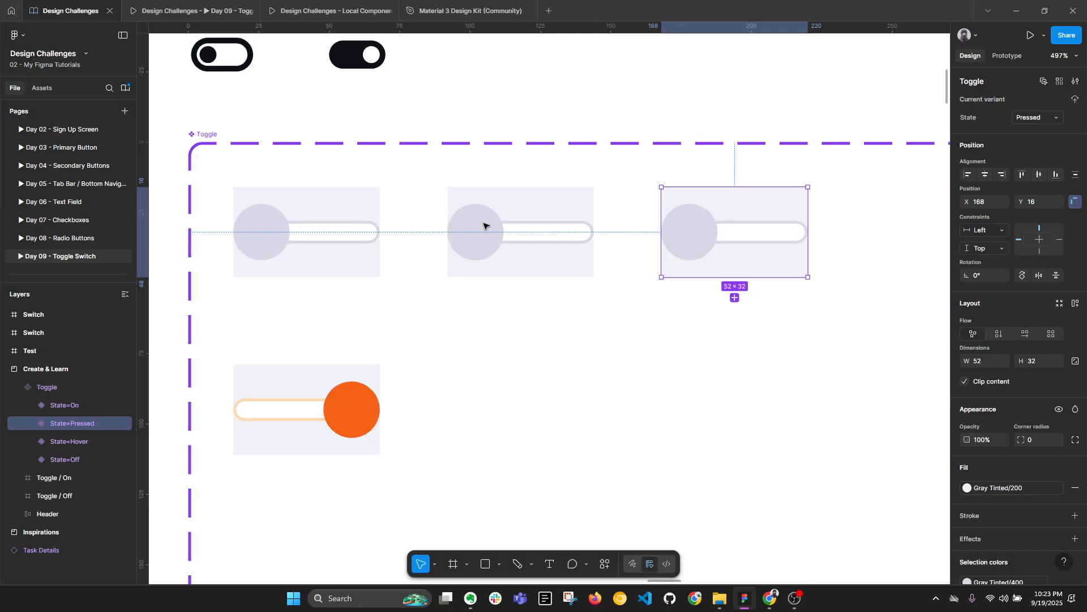
click(517, 562)
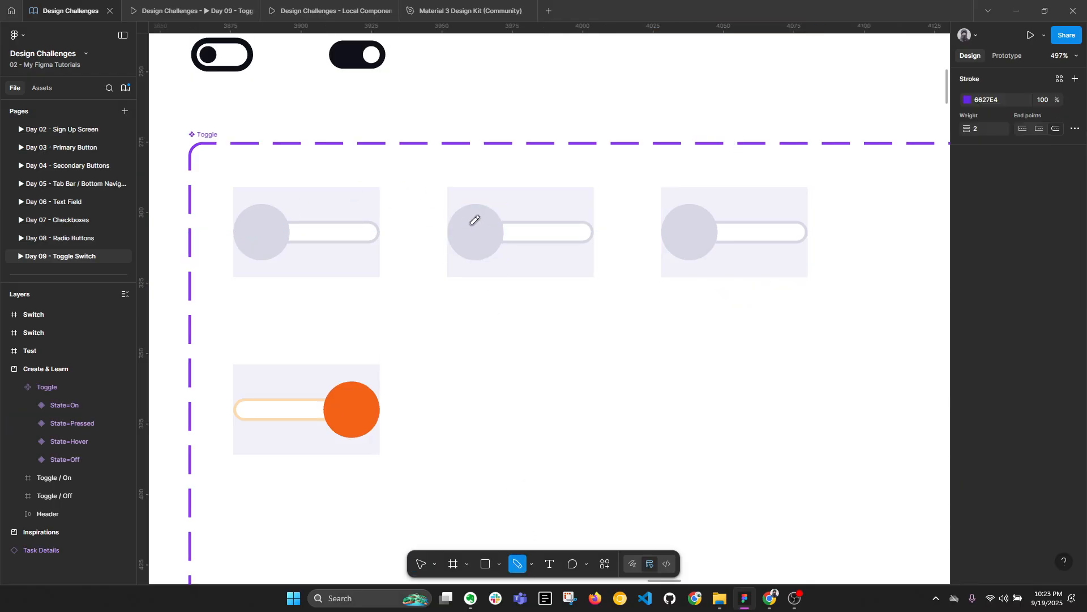
mouse_move(475, 220)
mouse_down()
mouse_move(489, 230)
mouse_move(478, 220)
mouse_up()
key(ctrl+z)
key(Escape)
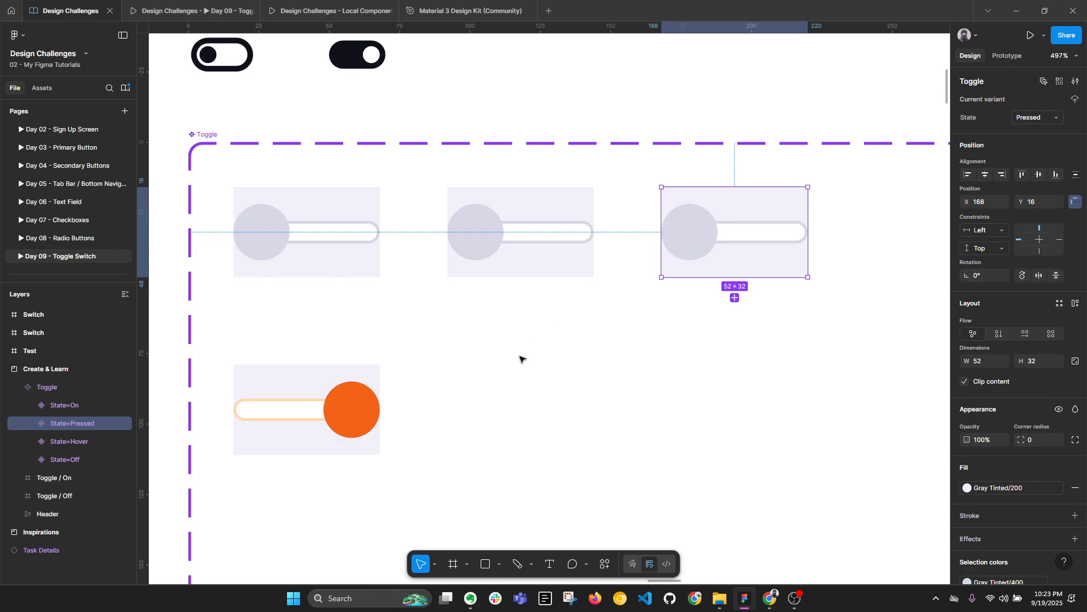
Select the matching Dot layers in all four toggle variants and duplicate them in place.
ctrl+click(493, 230)
ctrl+shift+click(695, 232)
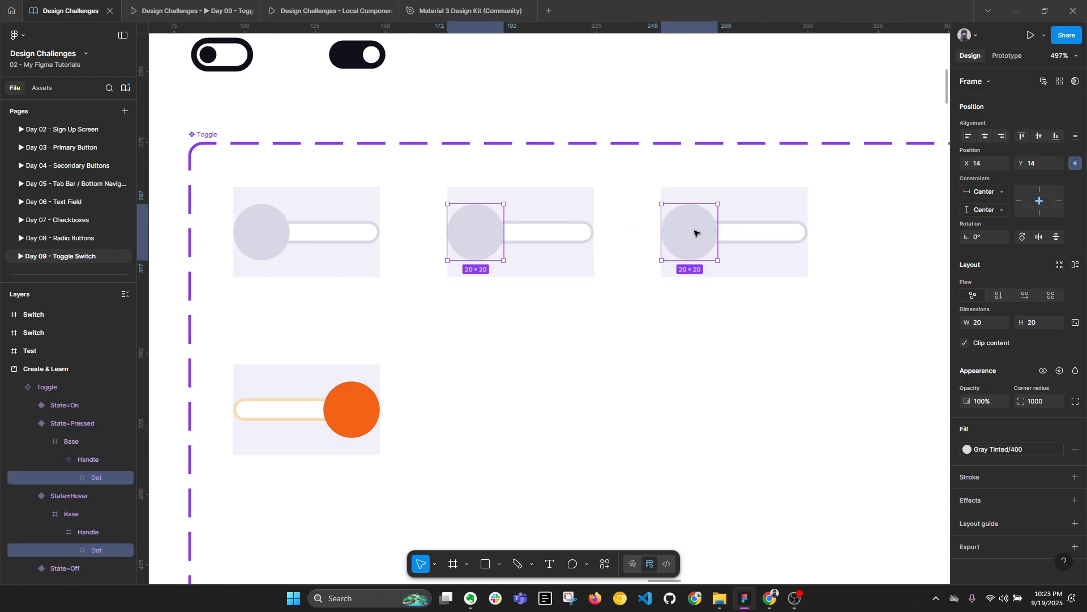
scroll(696, 233, up, 2)
ctrl+shift+click(194, 246)
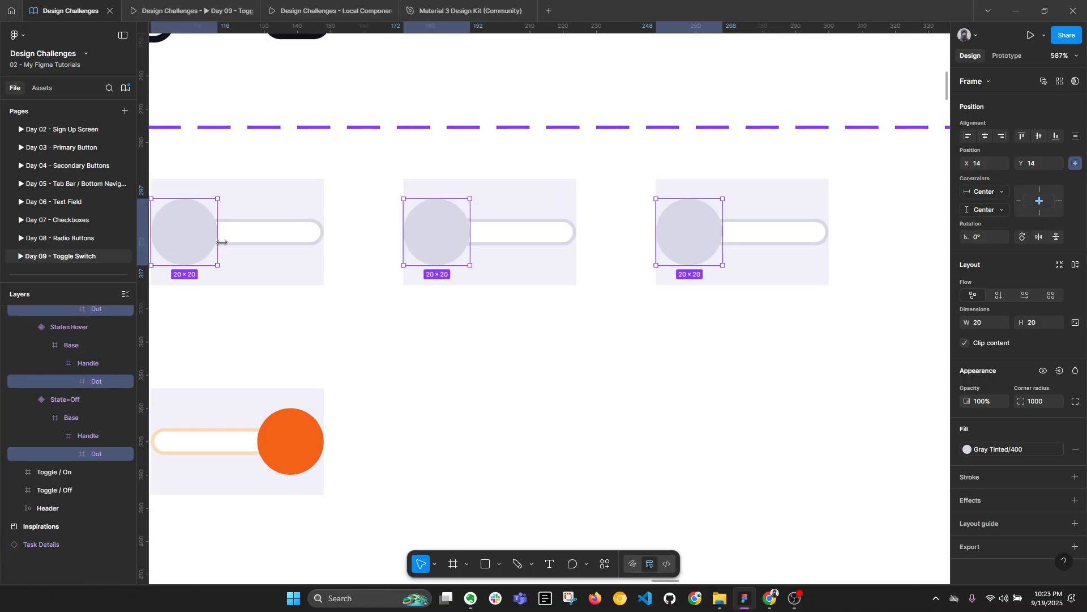
click(446, 232)
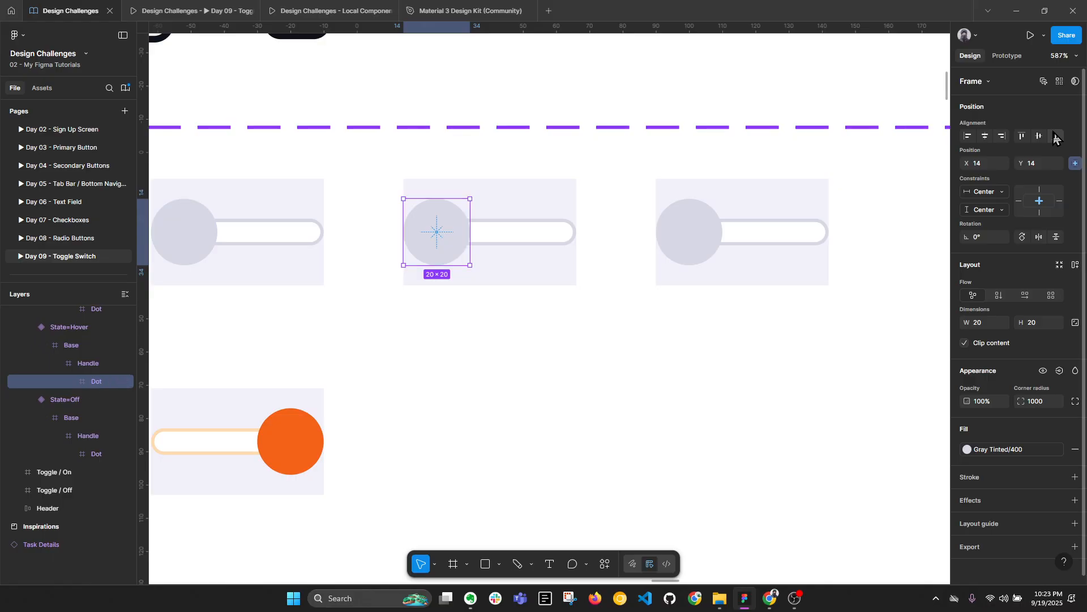
click(1061, 83)
scroll(568, 271, down, 2)
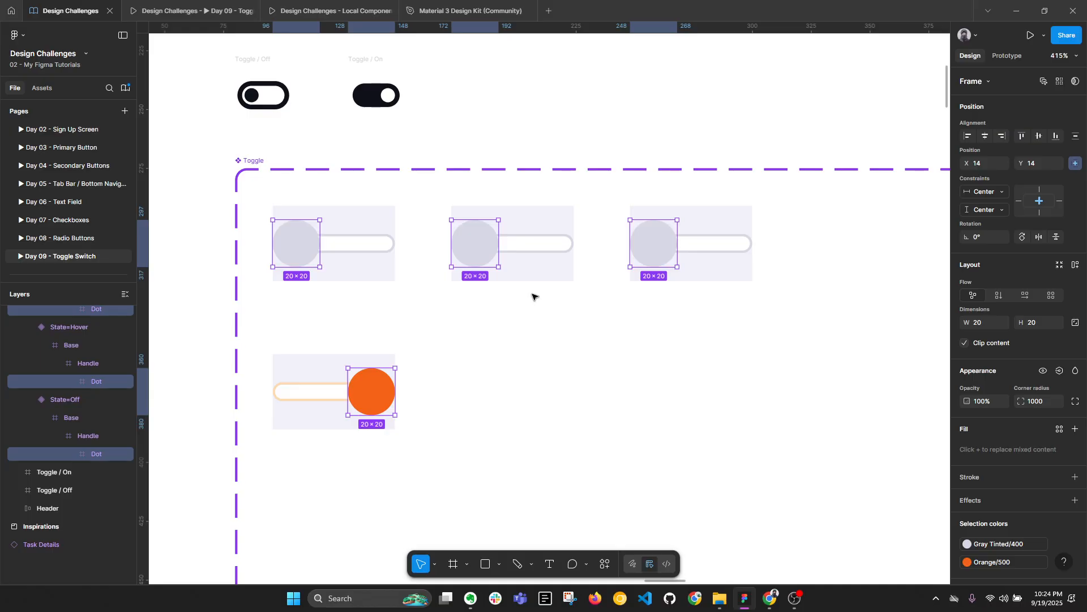
key(ctrl+d)
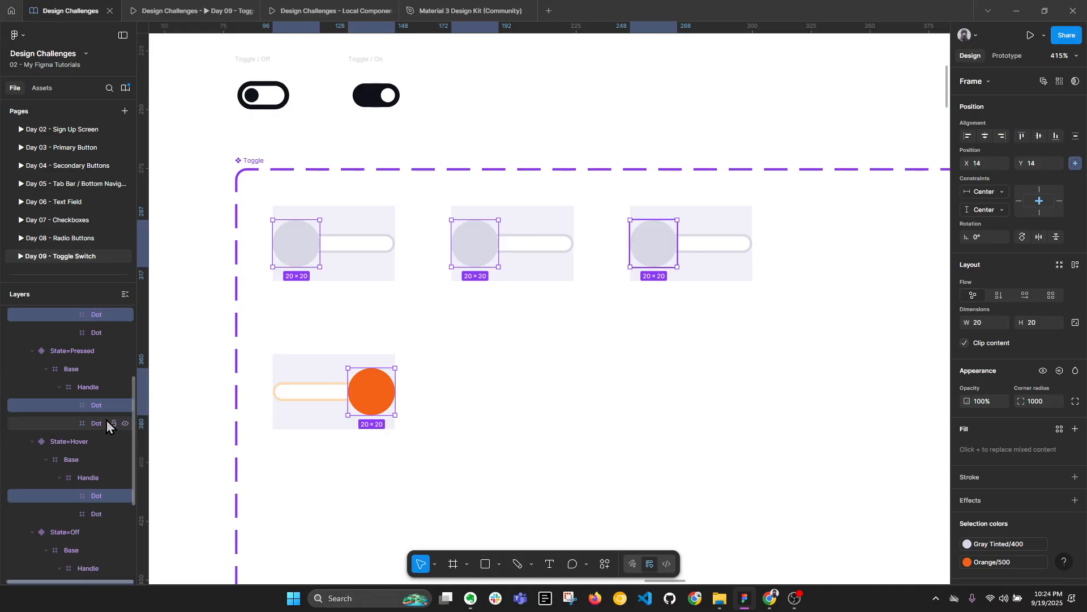
Rename the lower Dot layer in all four variants to Interaction.
click(94, 427)
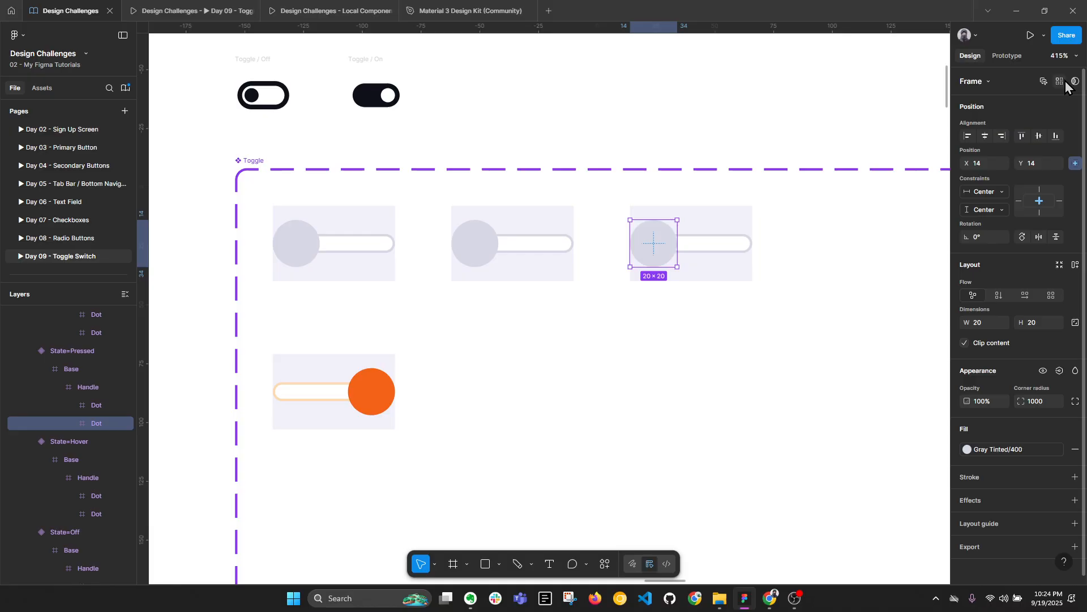
click(1044, 82)
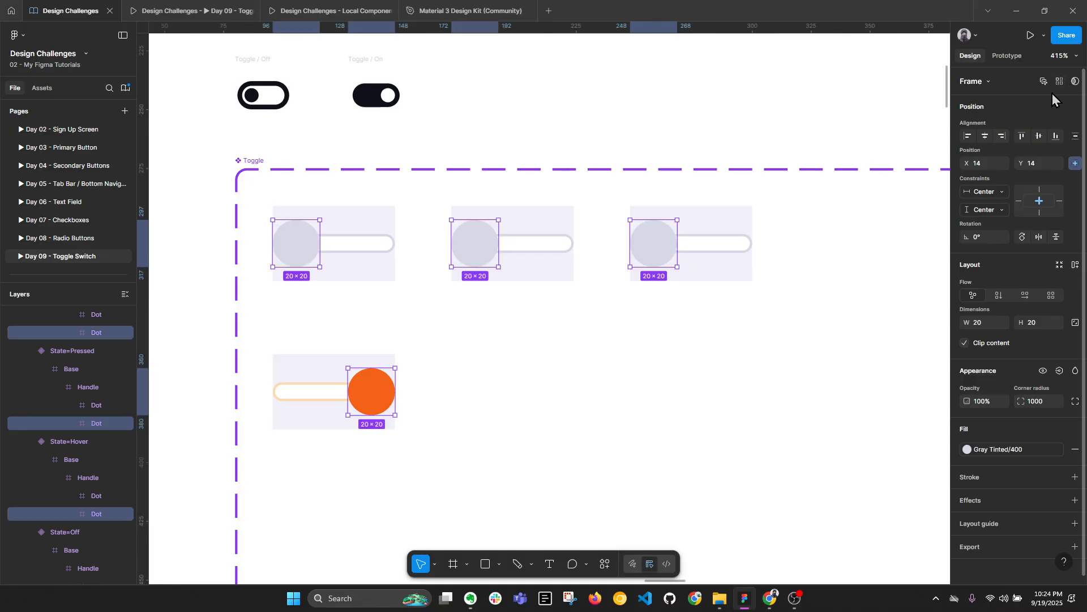
right_click(97, 522)
click(141, 382)
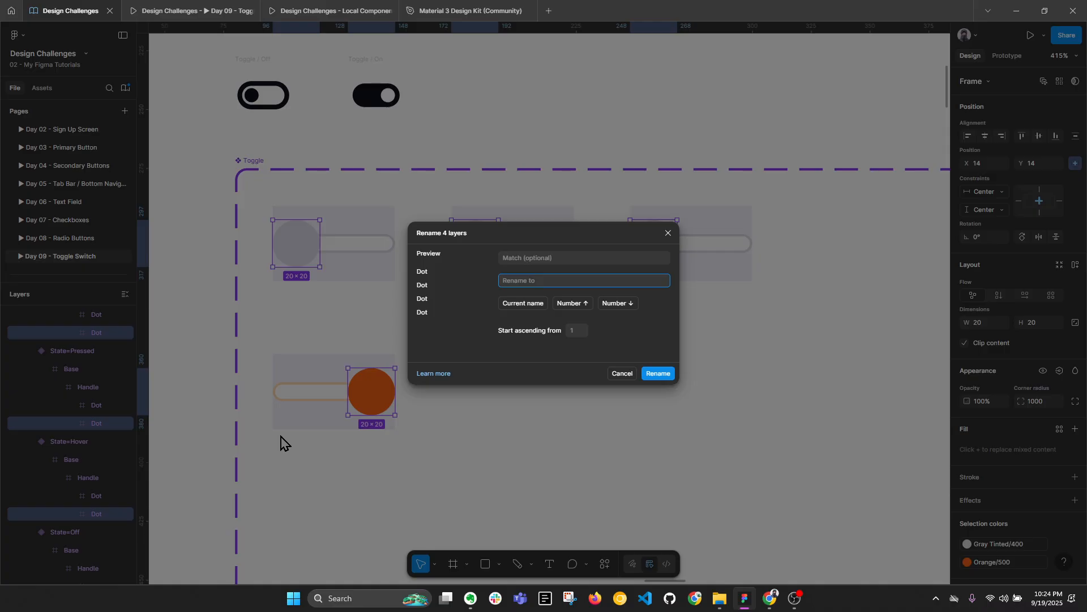
text(Interaction)
key(Return)
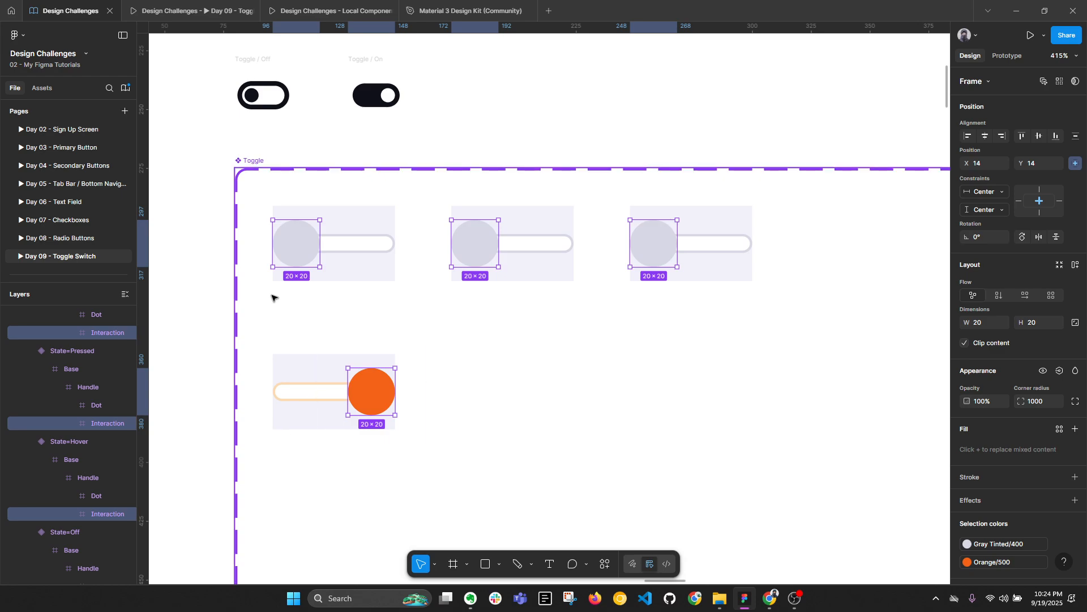
Recolor the matching Interaction layers in all variants, changing the gray fills to Gray Tinted/300 and the orange fill to Orange/400.
scroll(273, 296, up, 1)
click(492, 237)
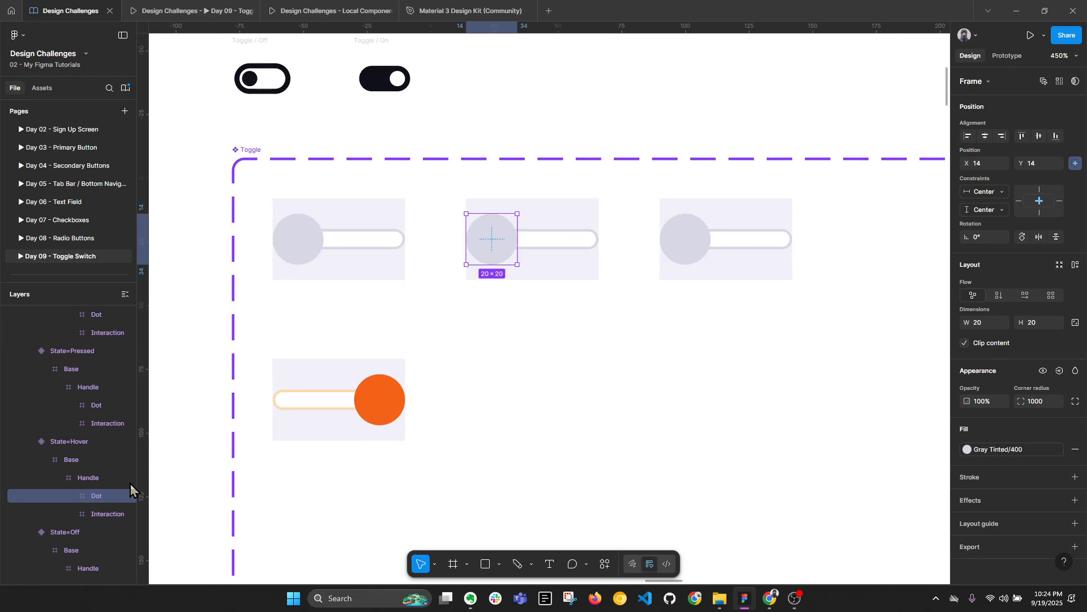
click(621, 222)
click(551, 206)
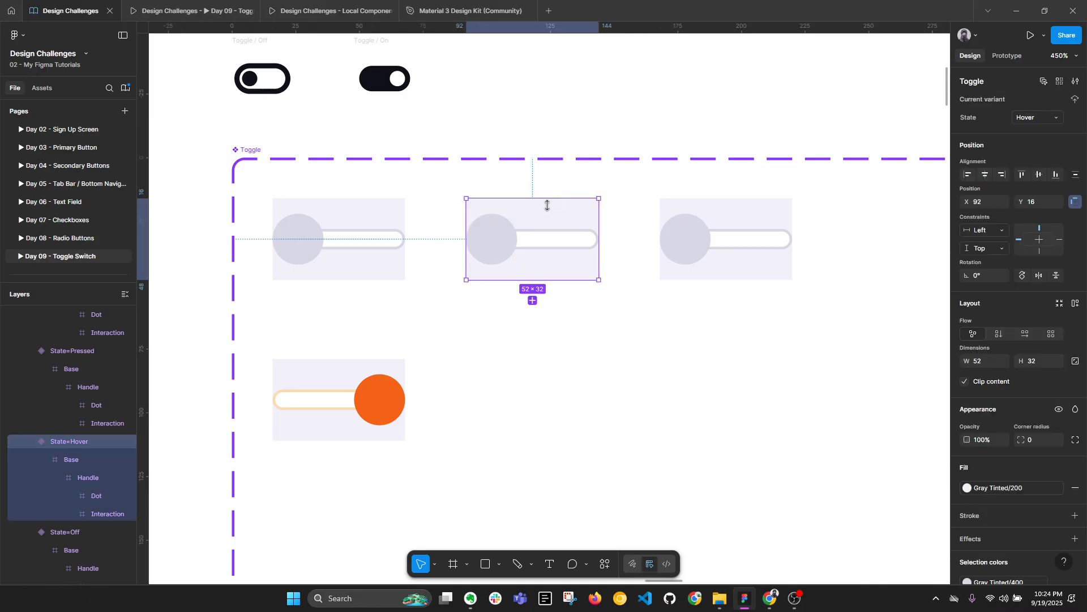
click(492, 263)
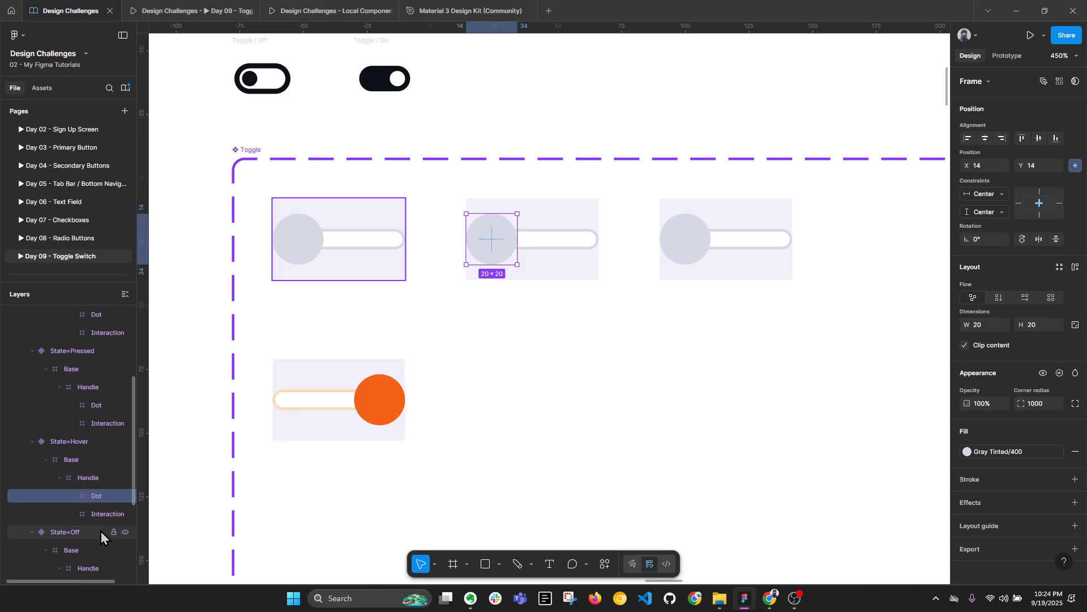
click(97, 514)
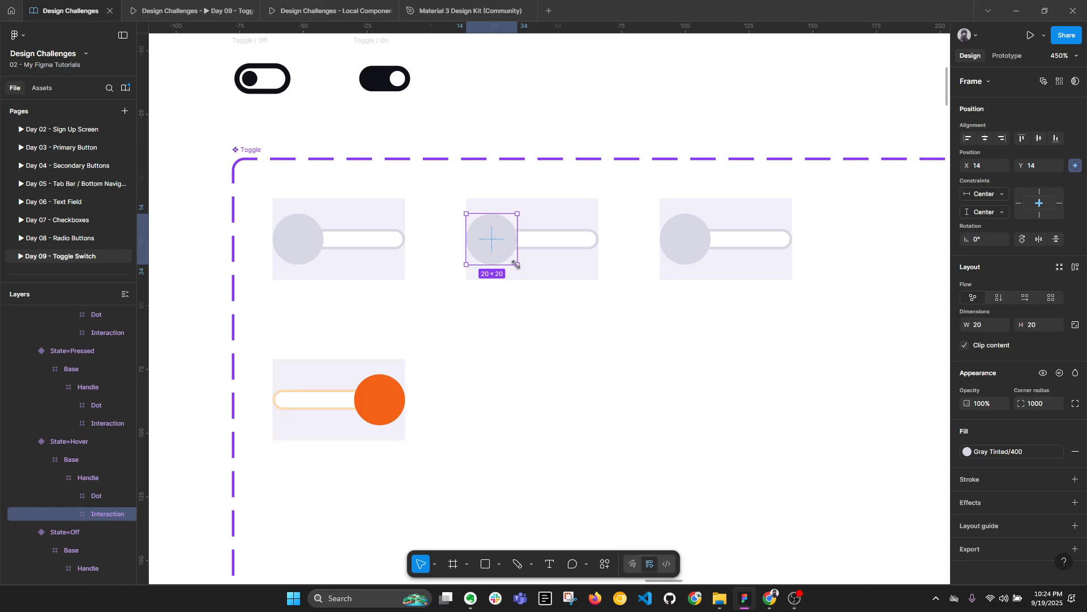
scroll(515, 264, up, 3)
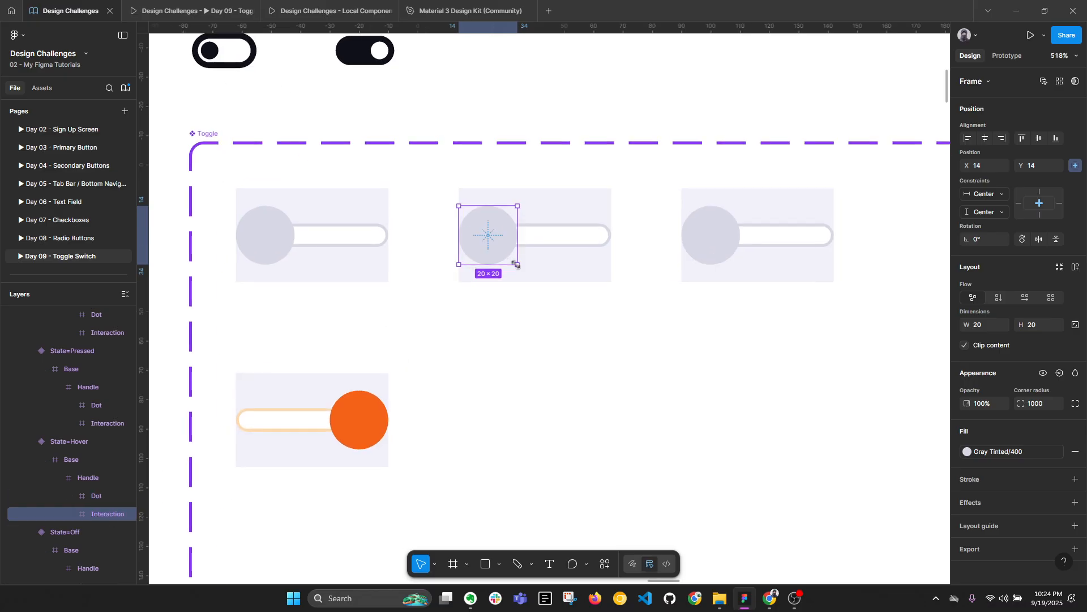
click(1059, 83)
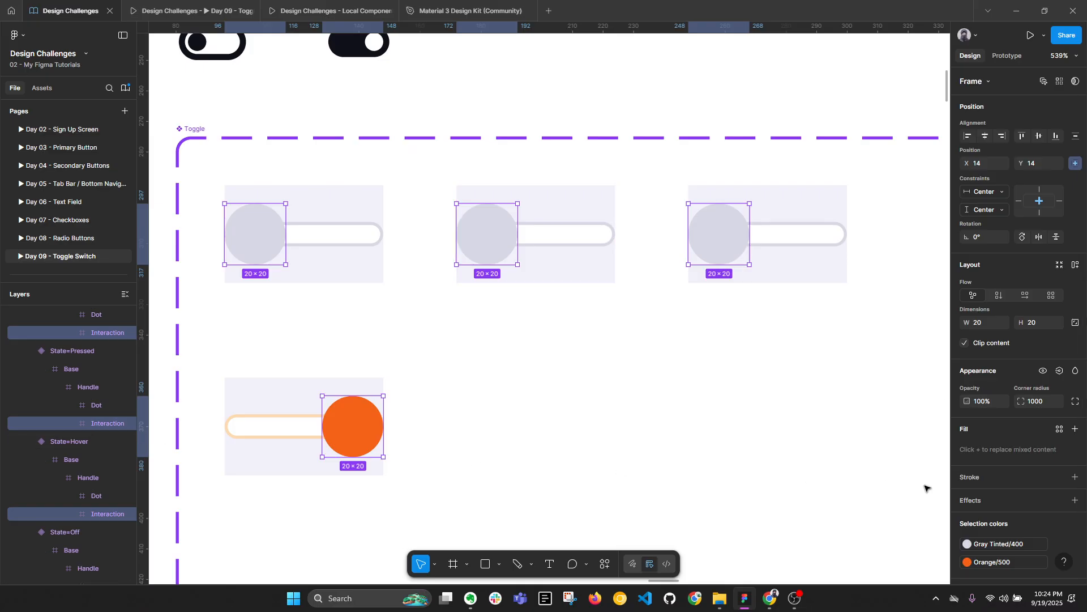
scroll(1000, 493, down, 2)
click(1006, 475)
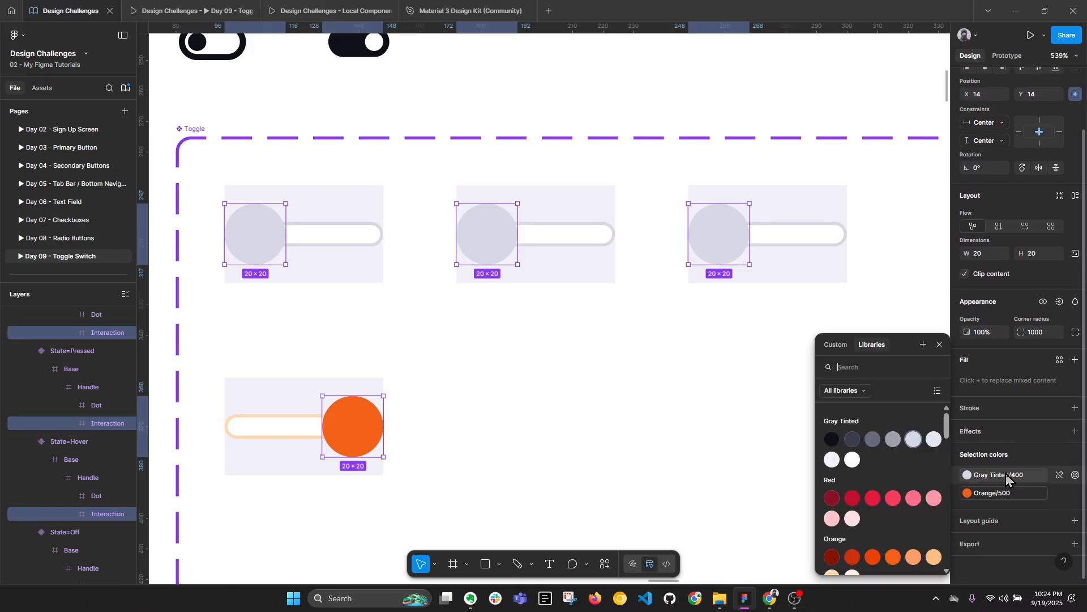
click(933, 443)
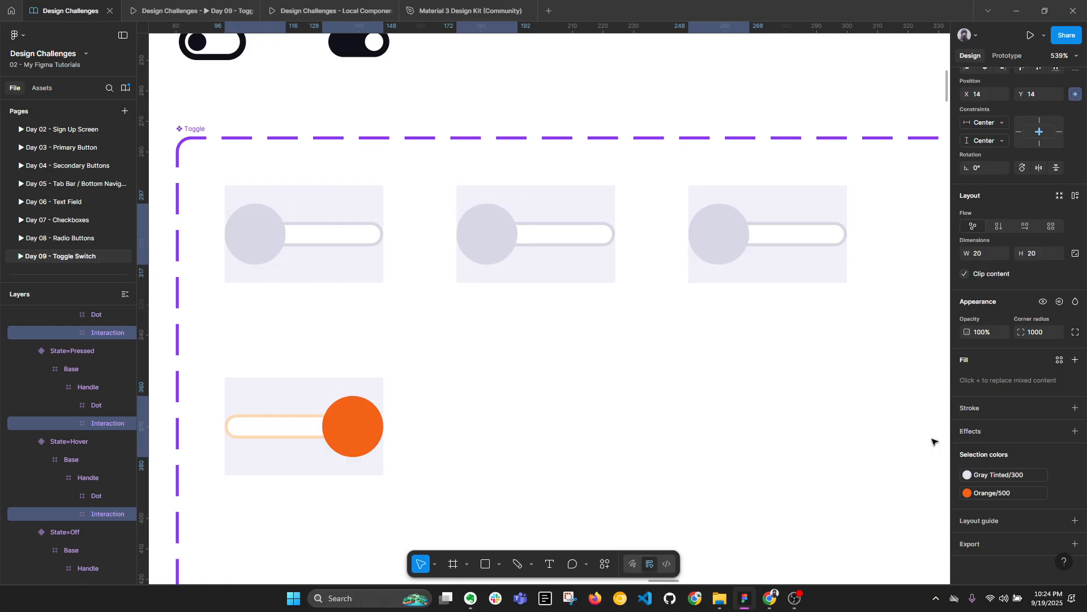
click(1001, 495)
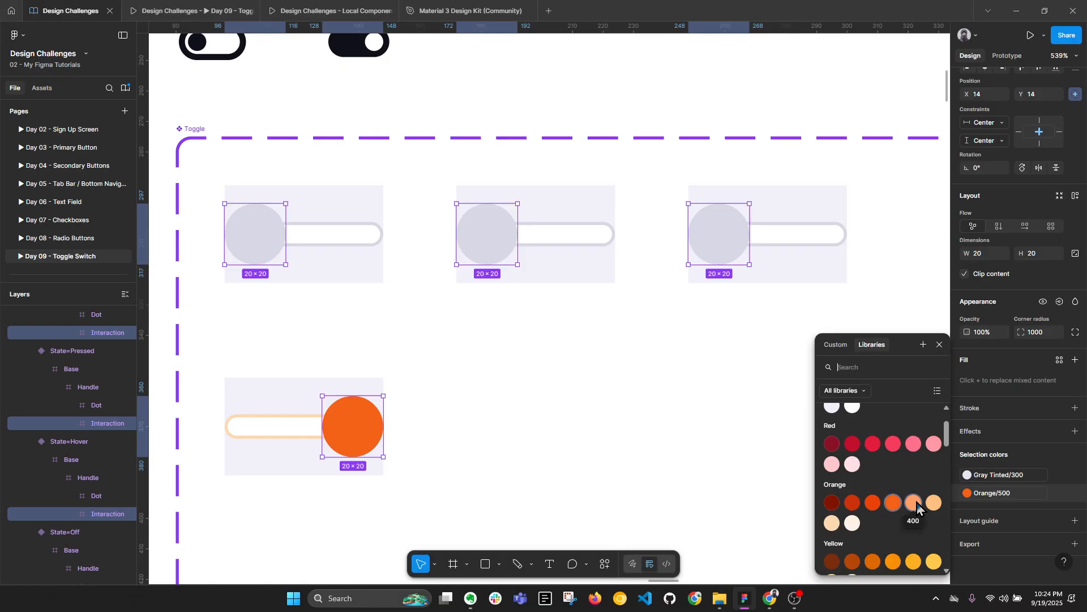
key(Escape)
click(492, 241)
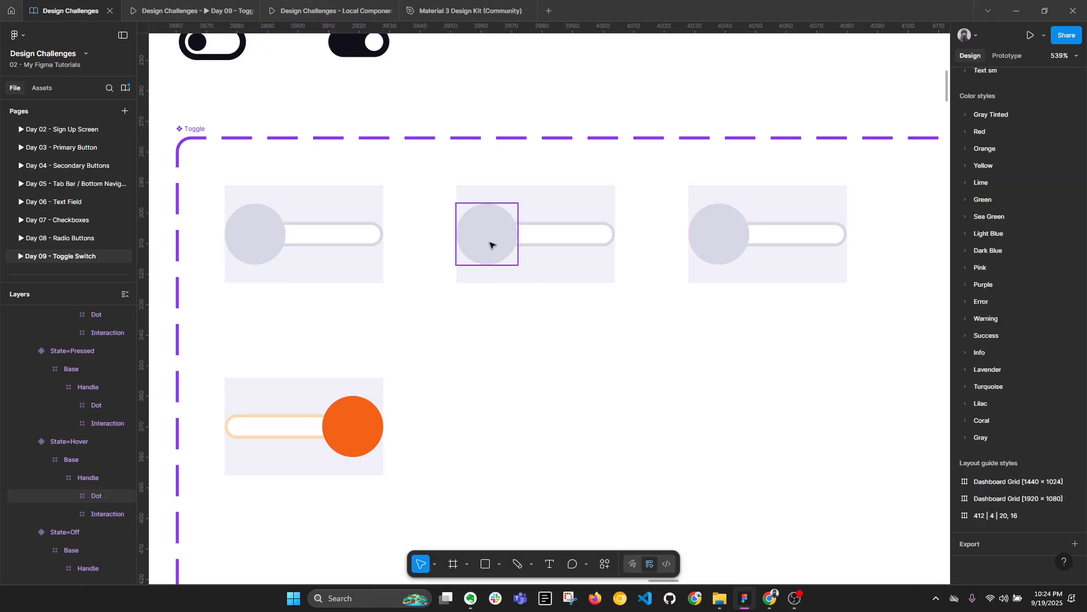
click(96, 514)
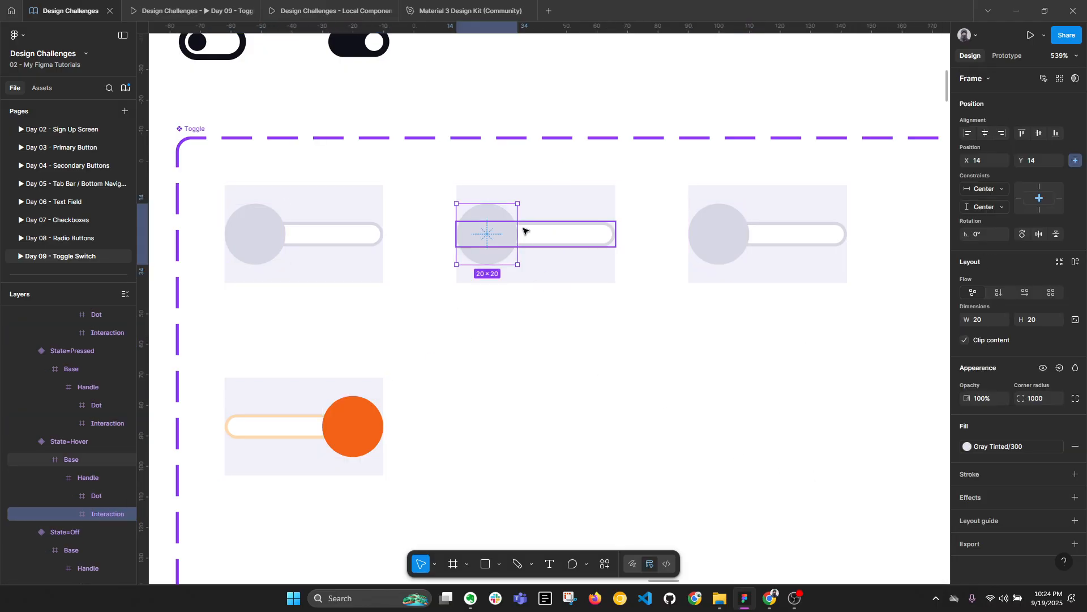
scroll(523, 229, up, 3)
scroll(519, 278, up, 4)
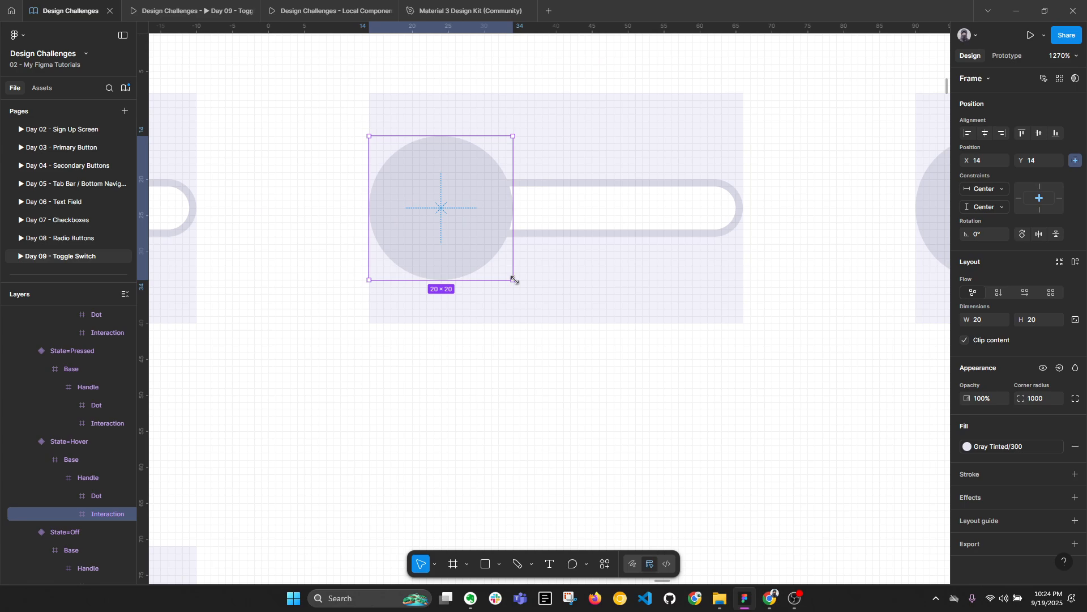
drag(517, 281, 522, 283)
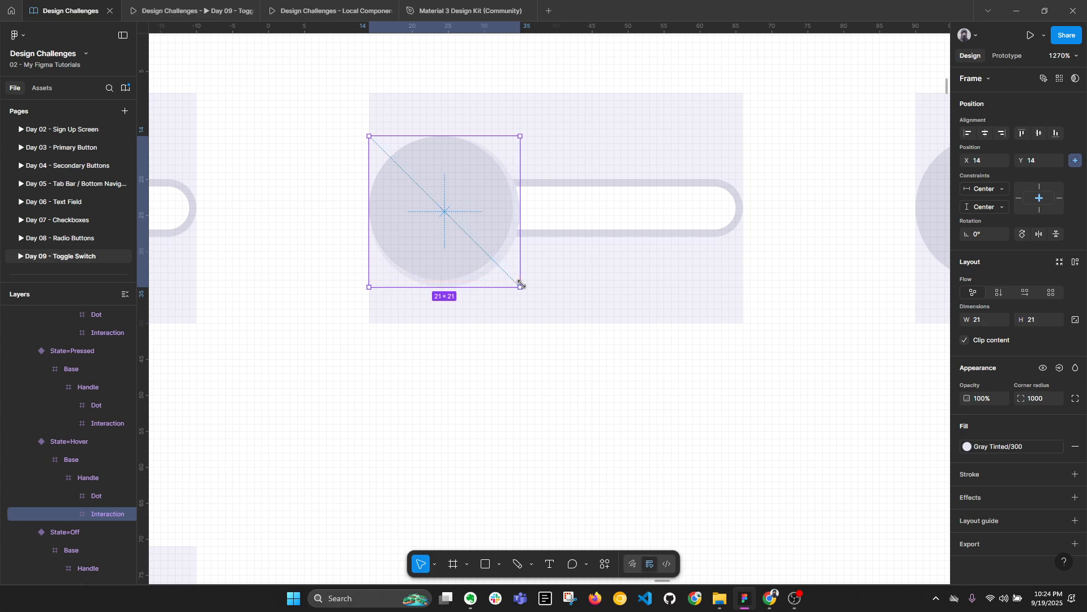
key(ctrl+z)
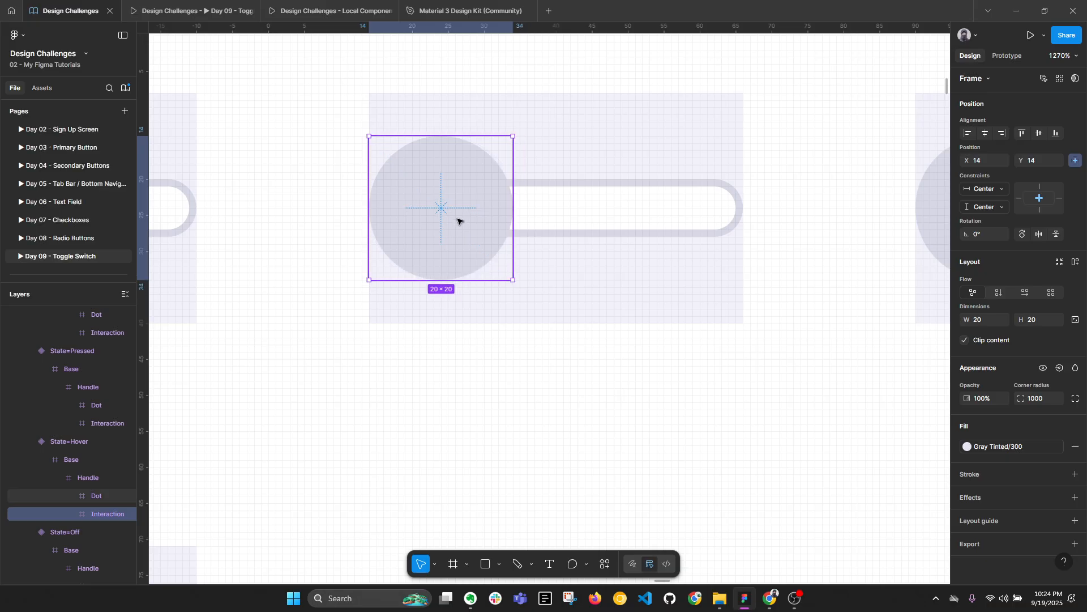
Shrink the Hover variant's Dot to 16 × 16 and center it over its Interaction layer at X 16, Y 16.
click(97, 498)
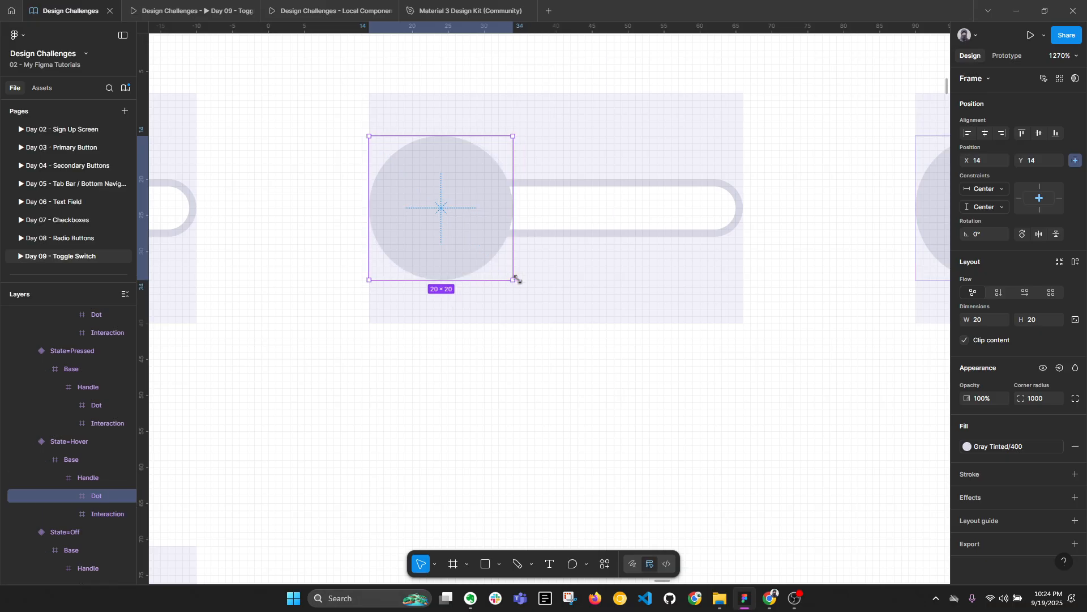
drag(513, 279, 477, 250)
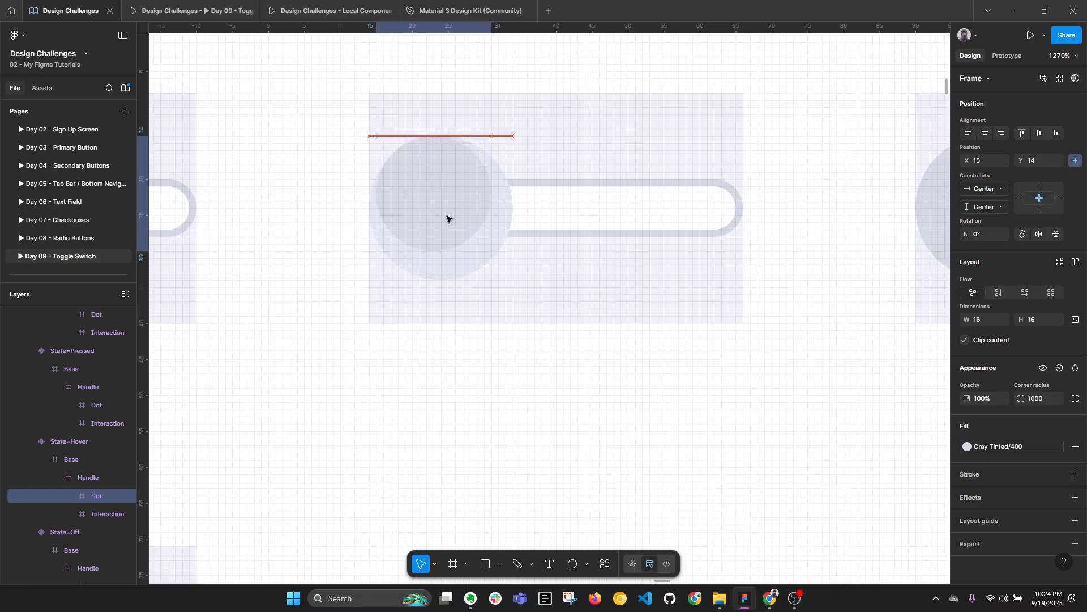
key(Right)
key(Right)
key(Down)
scroll(448, 219, down, 5)
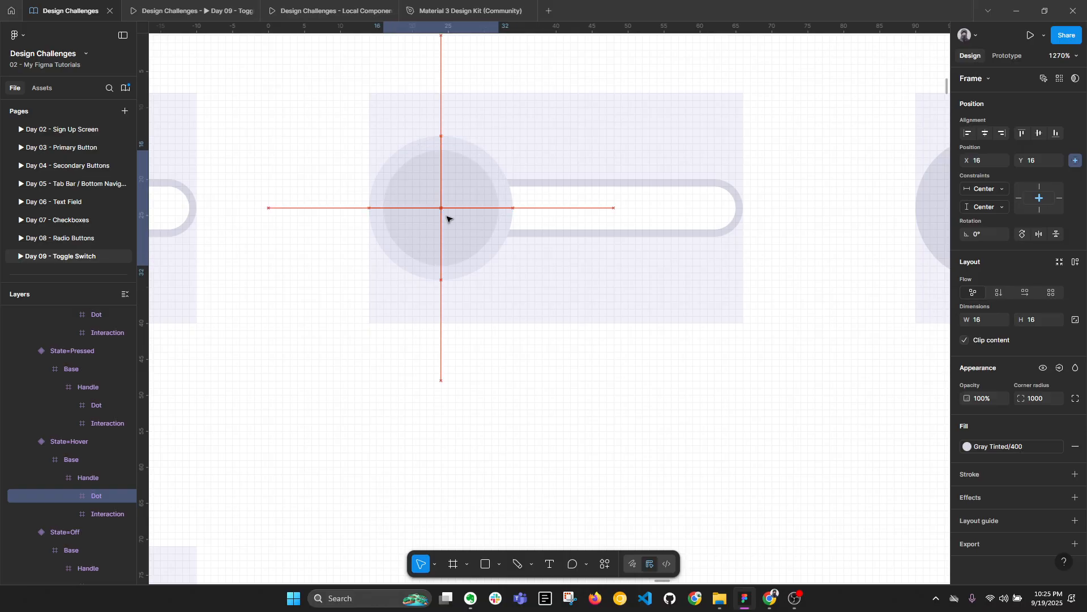
click(614, 286)
scroll(606, 260, down, 6)
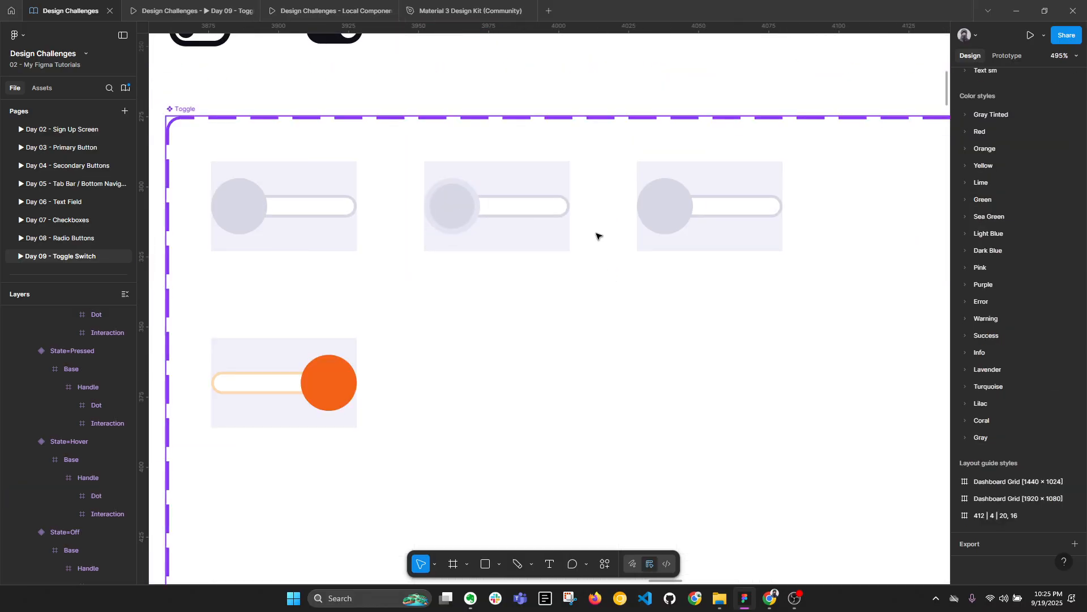
Fill the Toggle component set's background with Gray Tinted/400.
click(354, 151)
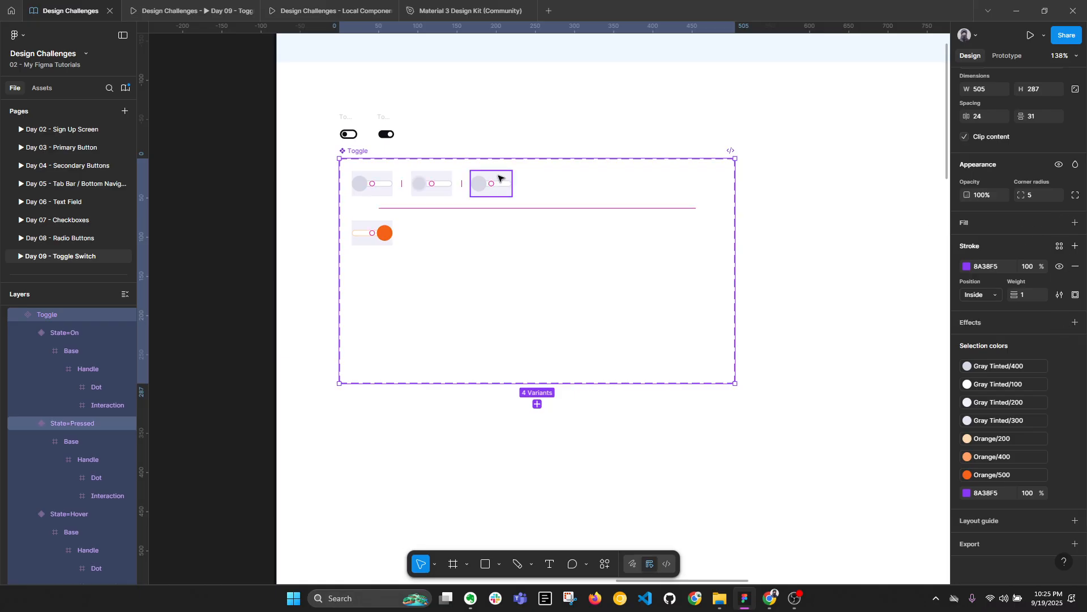
scroll(486, 178, up, 3)
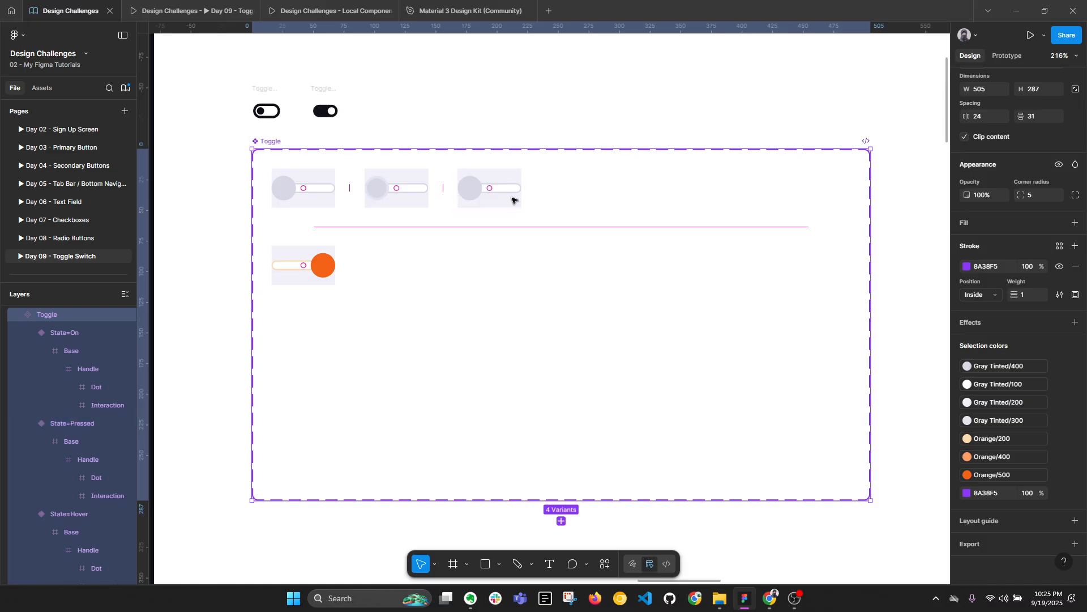
click(1058, 224)
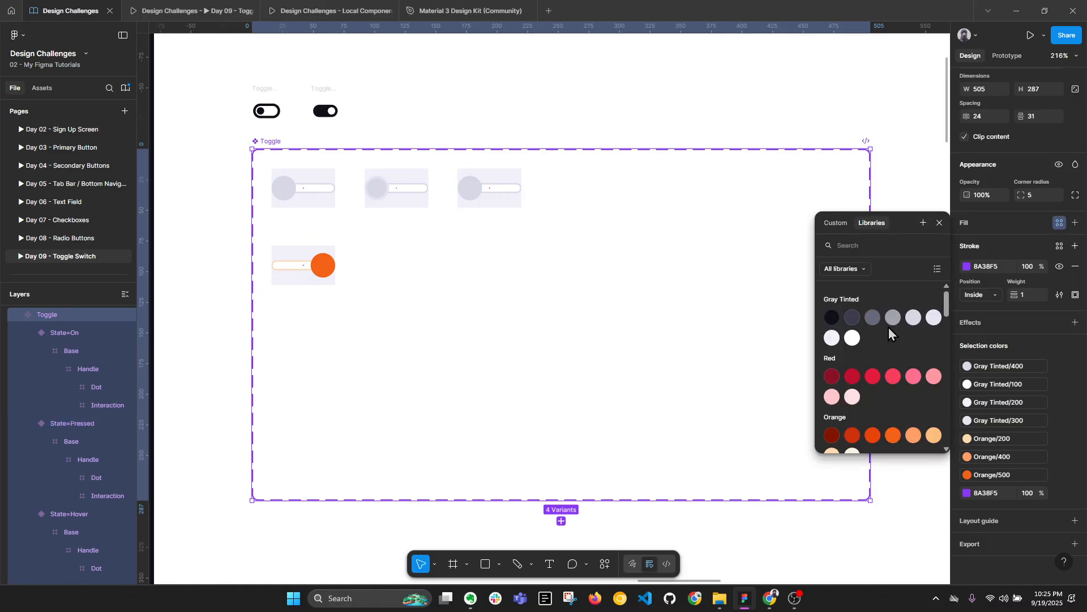
click(916, 319)
scroll(504, 194, up, 2)
Select all four toggle variants and remove their background fill.
click(541, 178)
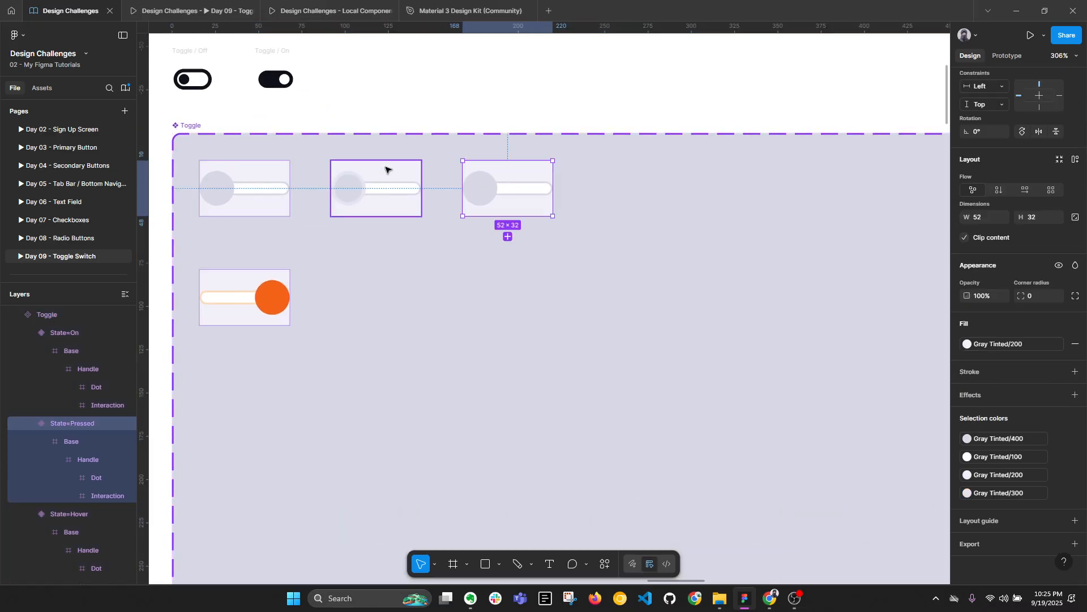
shift+click(387, 168)
shift+click(271, 171)
shift+click(267, 291)
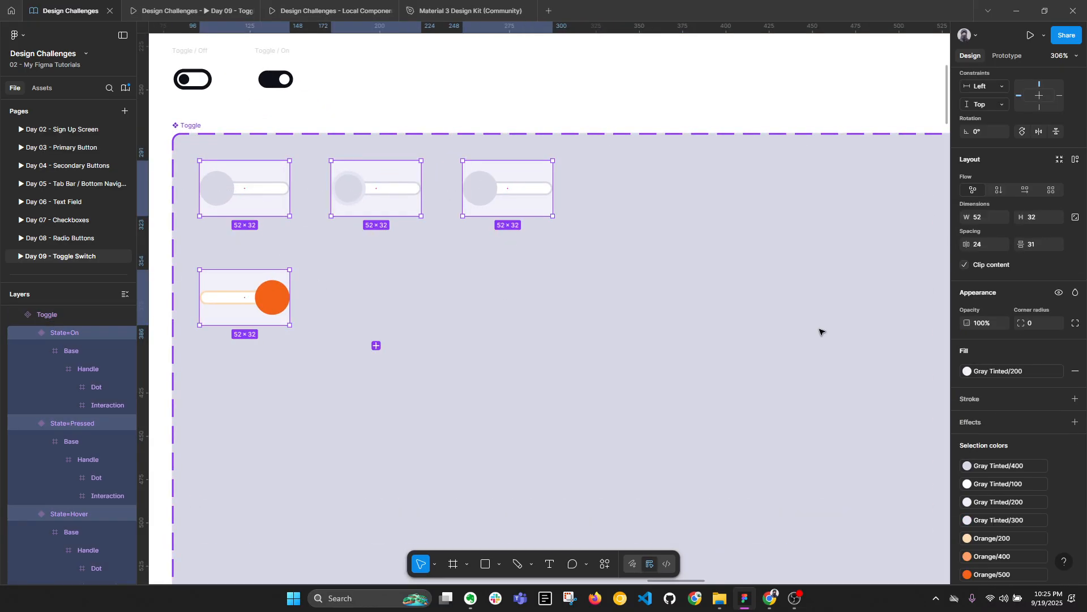
click(1075, 371)
click(628, 314)
scroll(415, 201, left, 1)
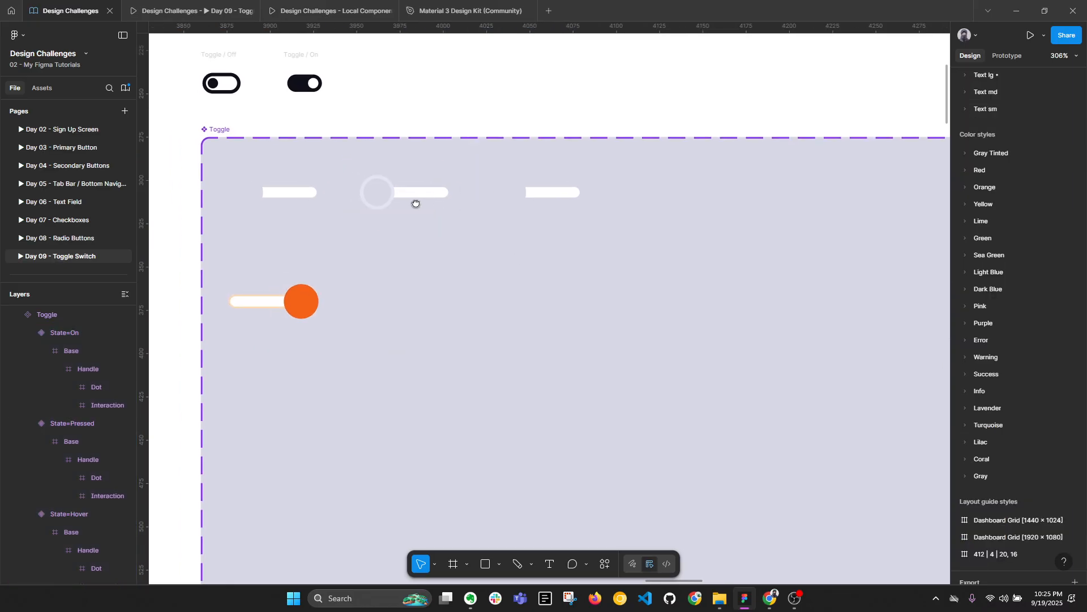
Set the Toggle component set's background fill to Gray Tinted/100.
click(203, 139)
click(997, 275)
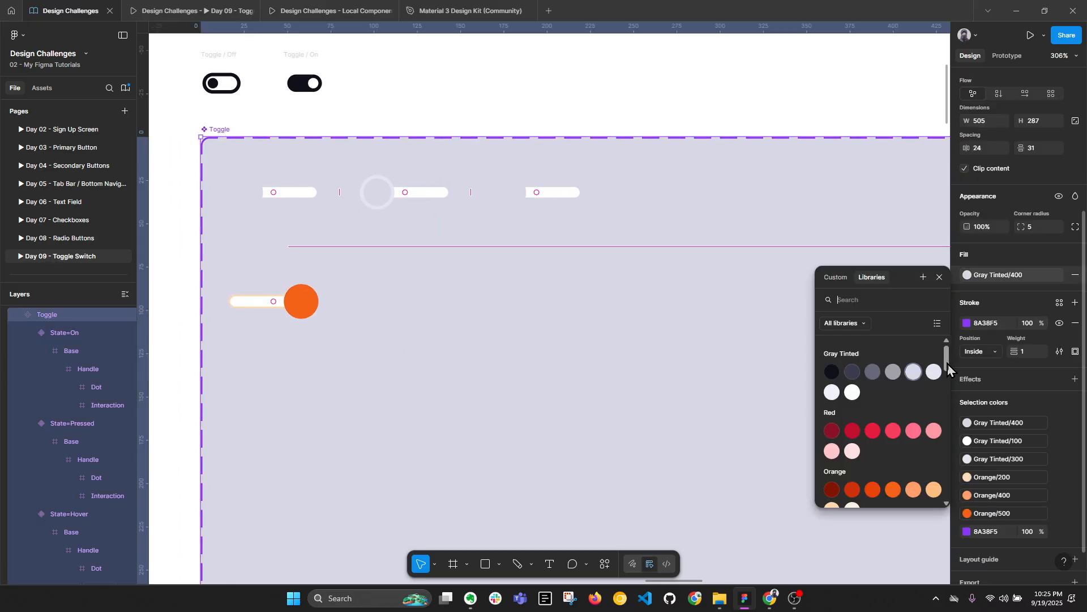
click(856, 393)
scroll(372, 201, up, 1)
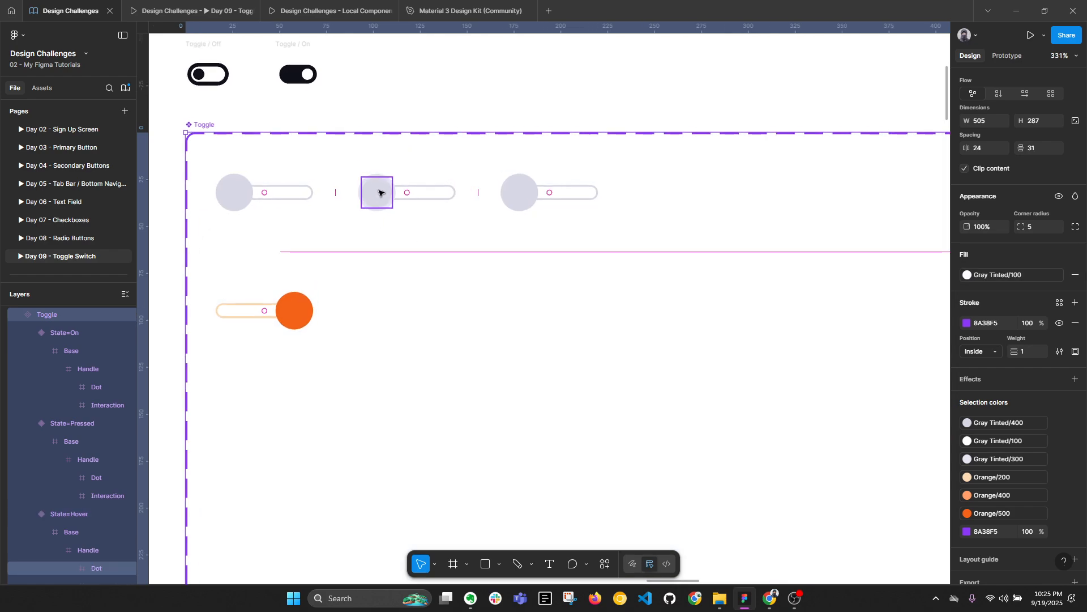
Examine the Dot and its halo in the Hover variant and compare them with the Pressed variant's handle.
ctrl+click(380, 193)
drag(359, 194, 442, 227)
scroll(435, 223, up, 5)
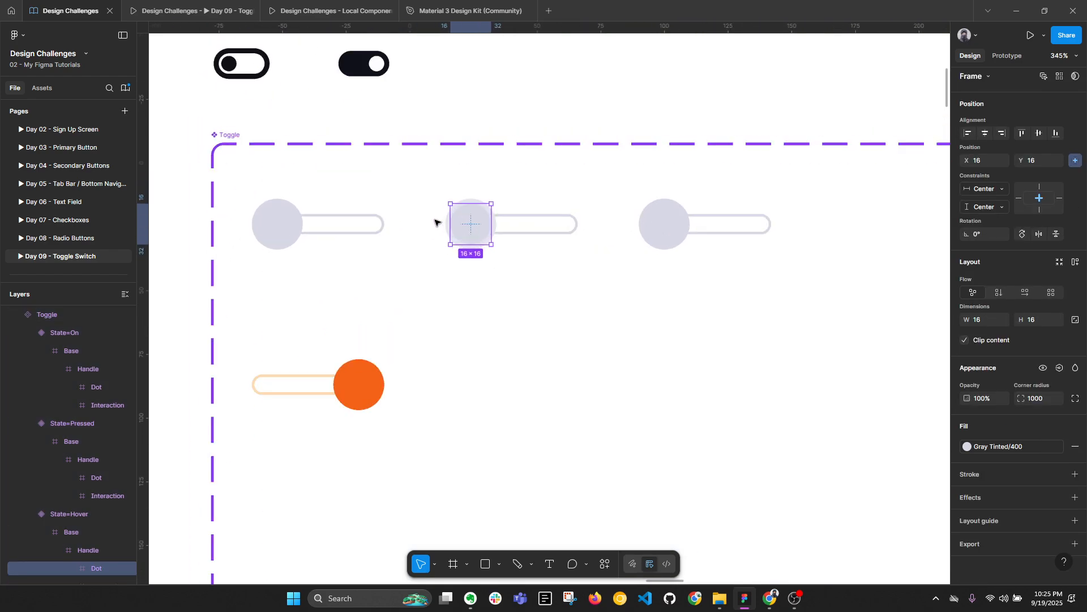
scroll(477, 227, down, 2)
click(617, 280)
ctrl+click(533, 228)
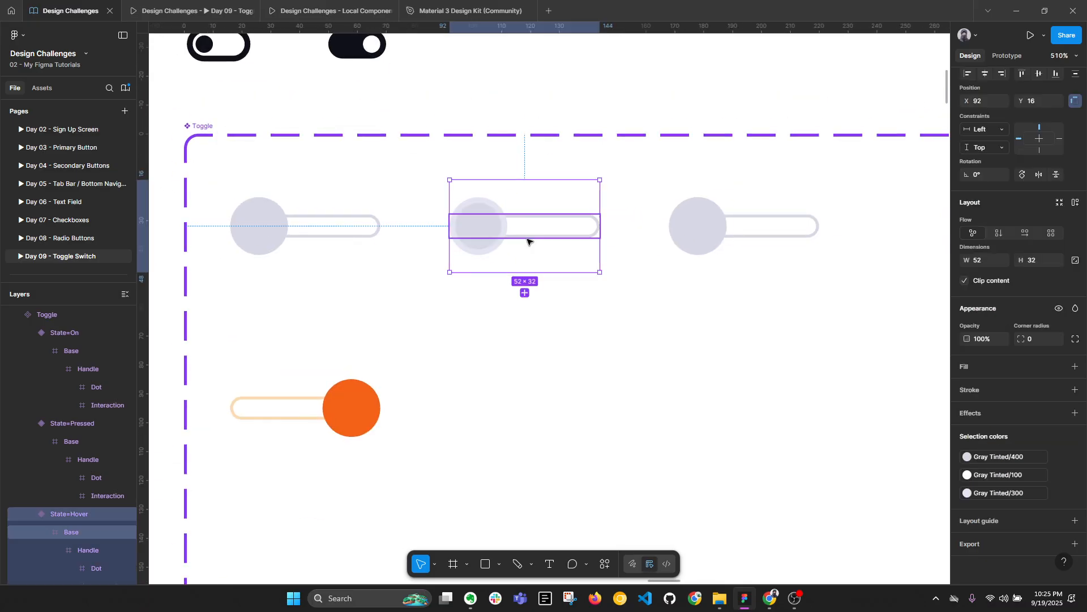
scroll(524, 241, down, 1)
ctrl+click(686, 227)
scroll(686, 227, right, 3)
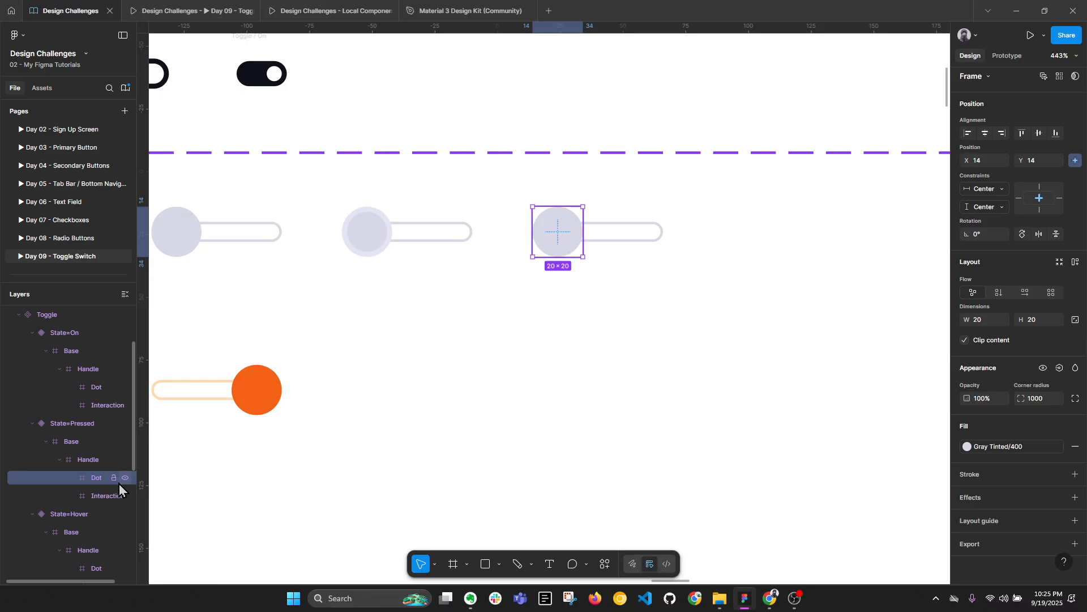
drag(307, 221, 392, 227)
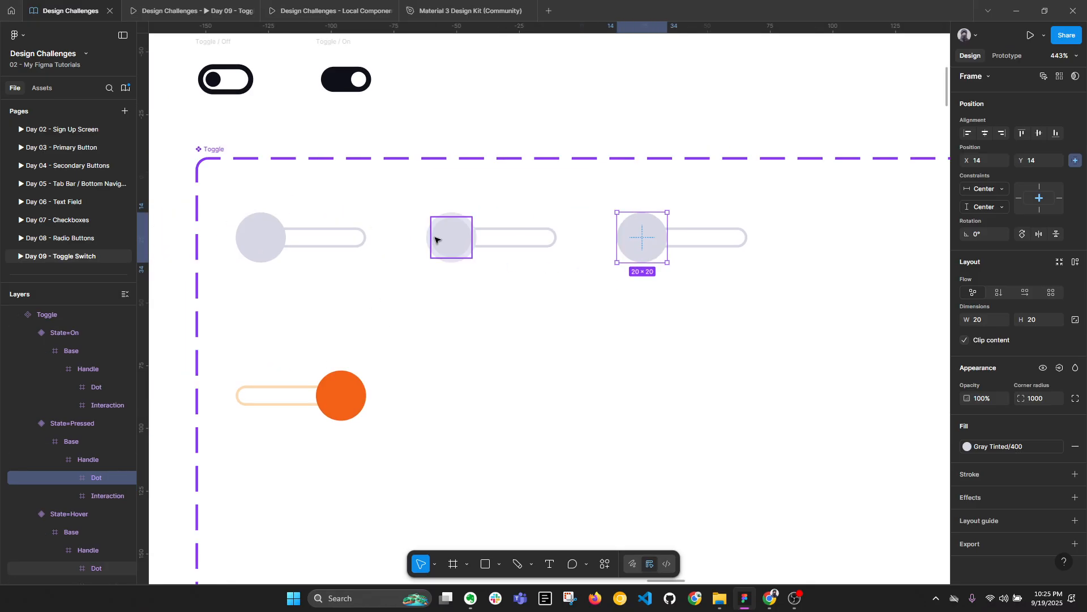
Remove the click interaction to State=On from the Off variant's Handle, along with the stray drag interaction.
click(1007, 55)
click(265, 242)
double_click(265, 242)
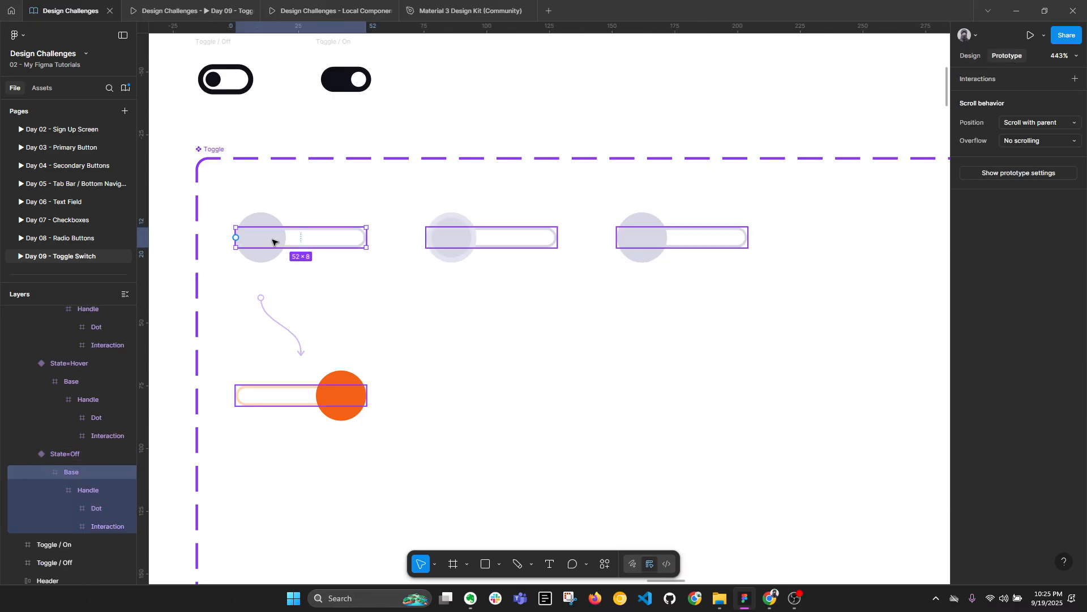
double_click(274, 221)
drag(321, 238, 409, 239)
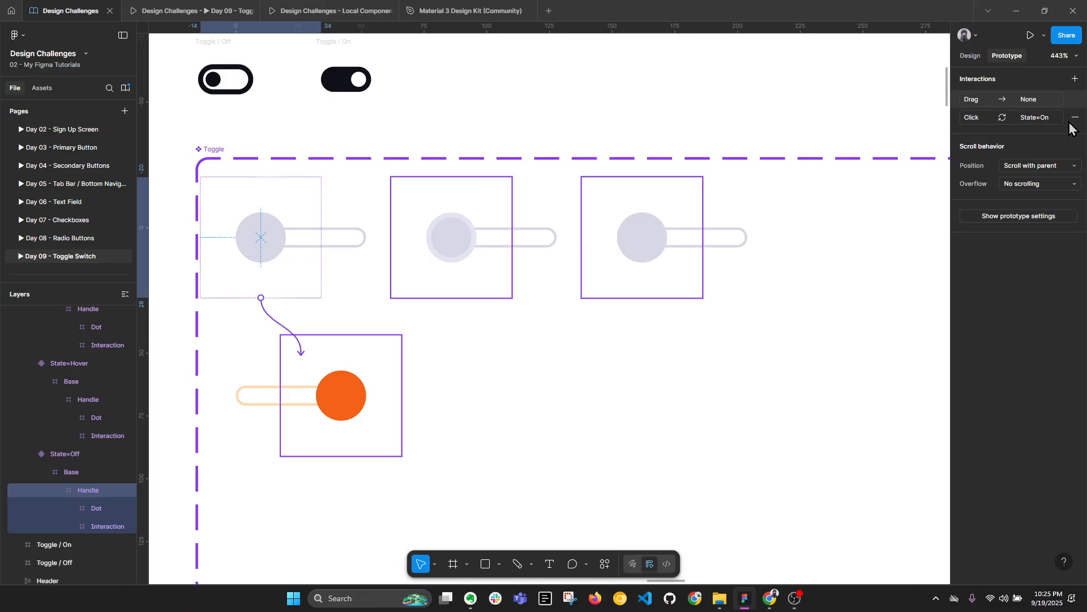
click(1075, 118)
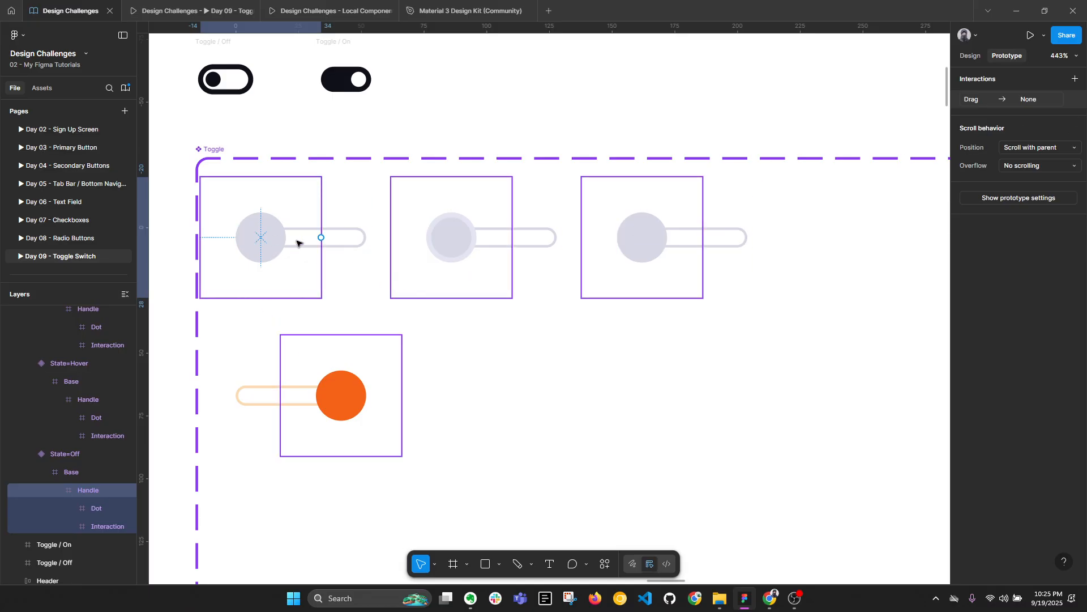
click(1074, 99)
Connect the Off variant's Handle to the Hover variant with a While hovering trigger.
drag(321, 237, 445, 237)
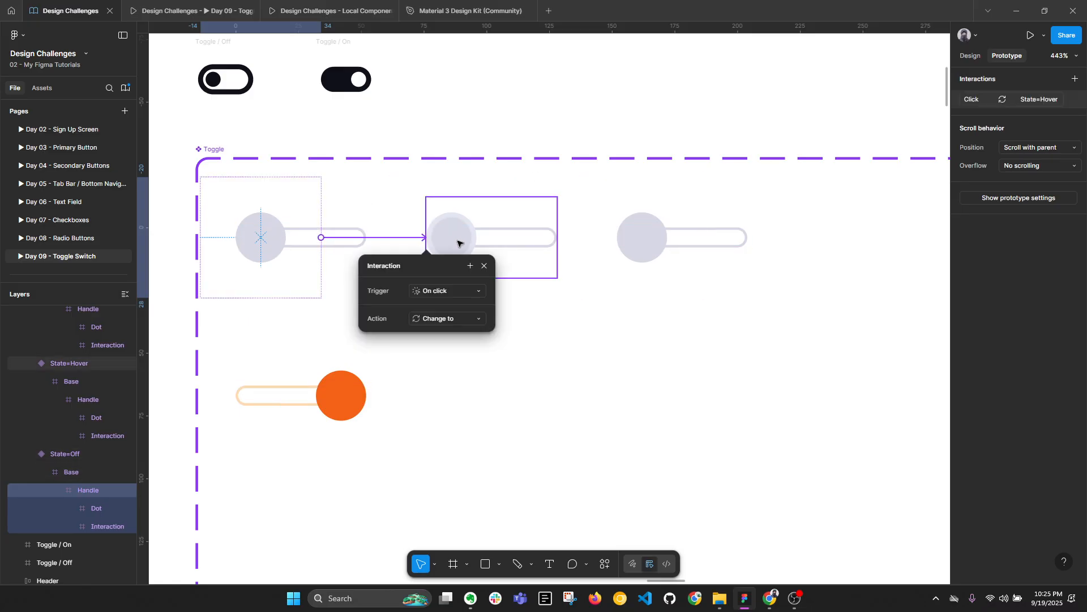
click(449, 290)
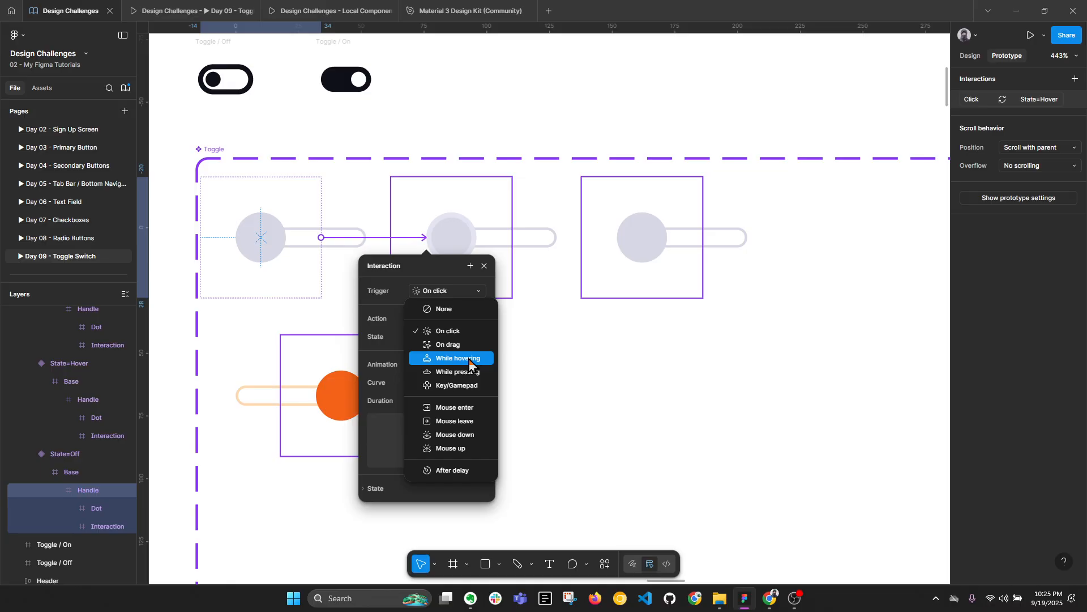
click(470, 359)
Preview the prototype, switch the toggle off and check the handle's hover response before returning to the design file.
click(187, 10)
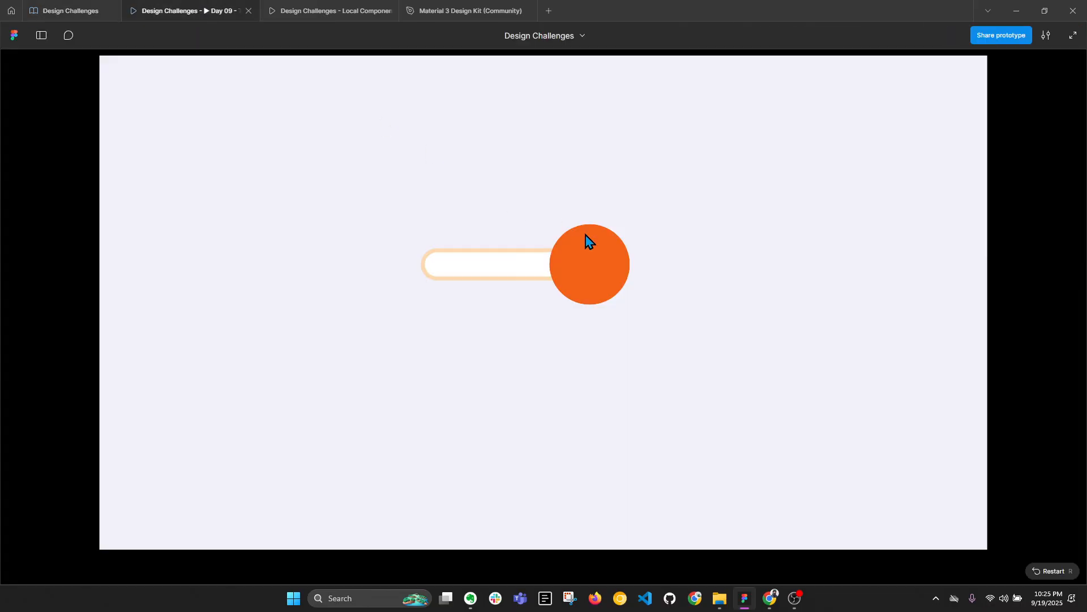
click(584, 242)
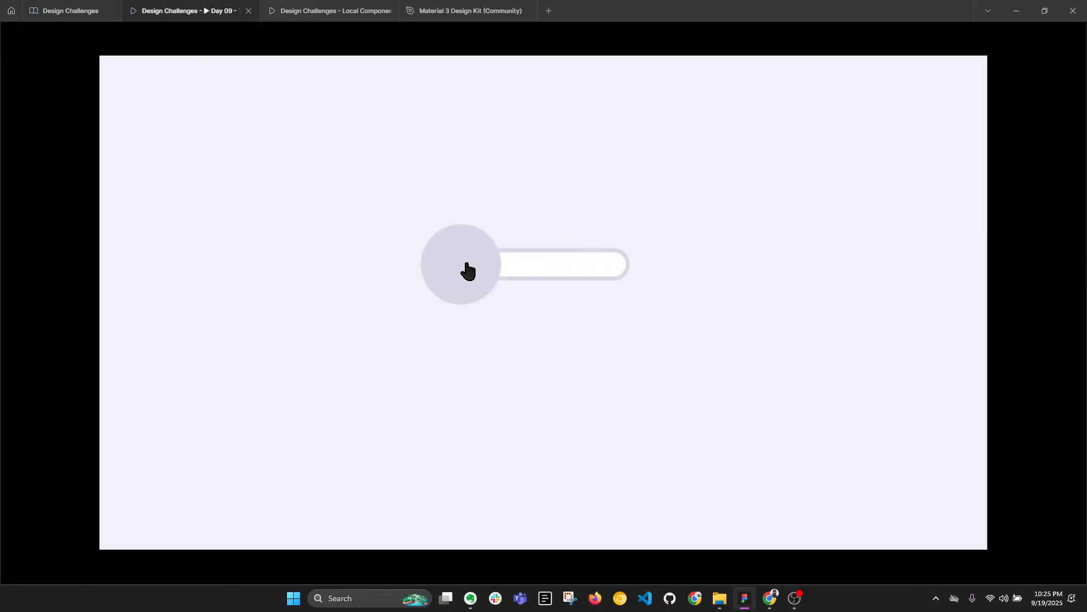
click(71, 10)
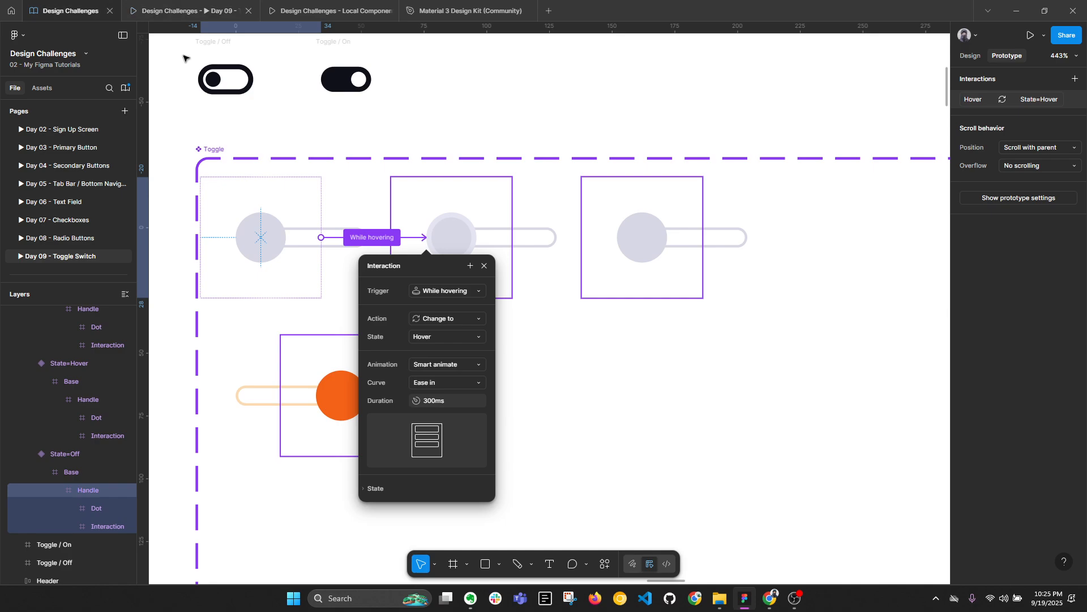
Inspect the Toggle instance placed in the Test frame.
click(609, 315)
scroll(331, 258, down, 4)
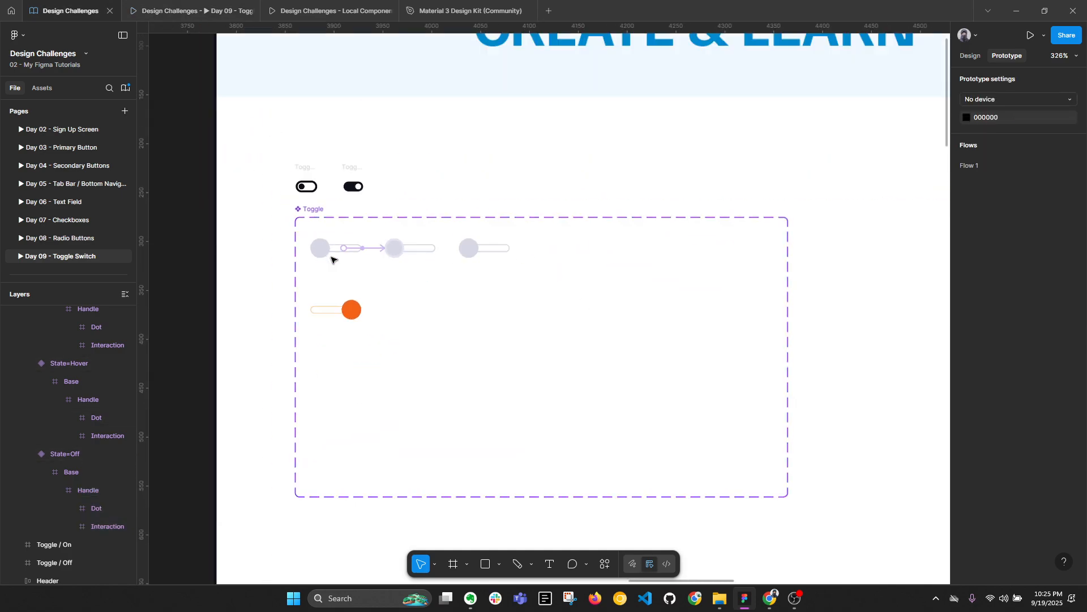
scroll(781, 233, down, 3)
drag(942, 223, 471, 230)
click(645, 102)
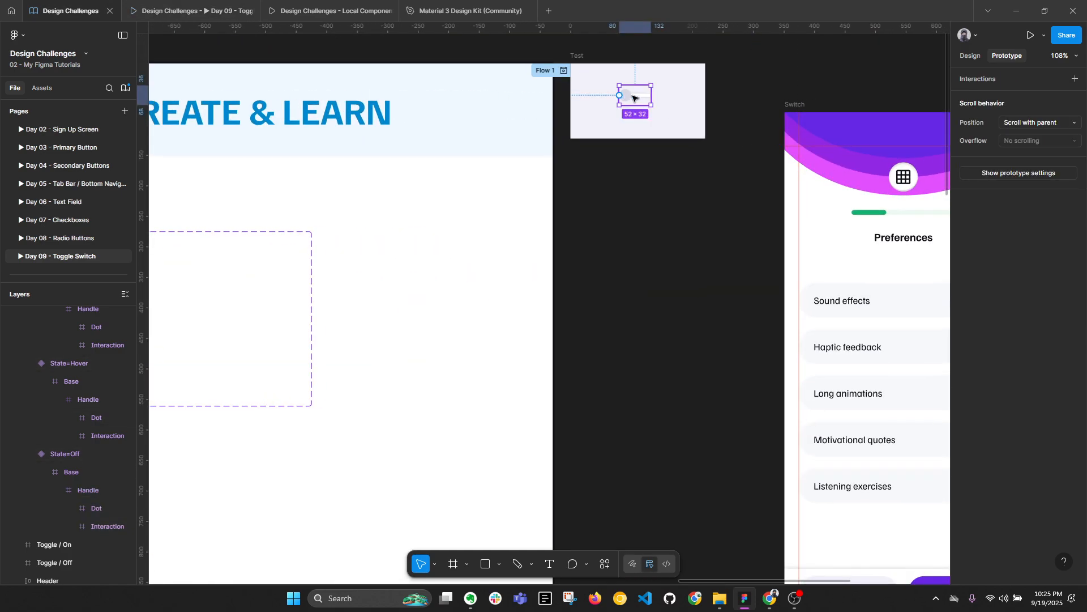
right_click(628, 90)
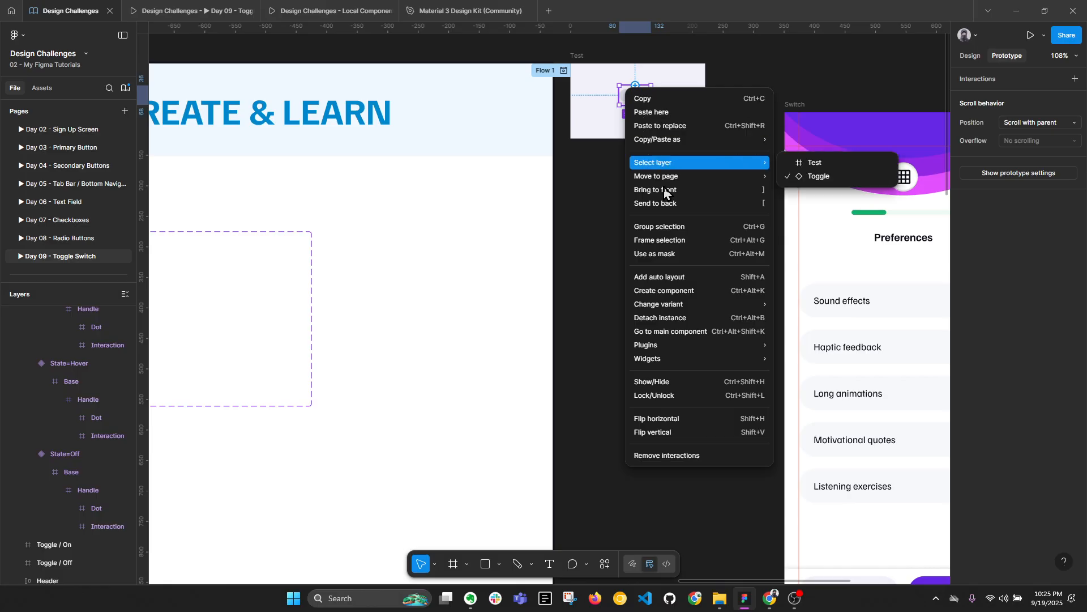
click(592, 325)
Retest the toggle handle's hover and click behavior in the prototype preview, and return to the design file.
click(187, 10)
click(433, 265)
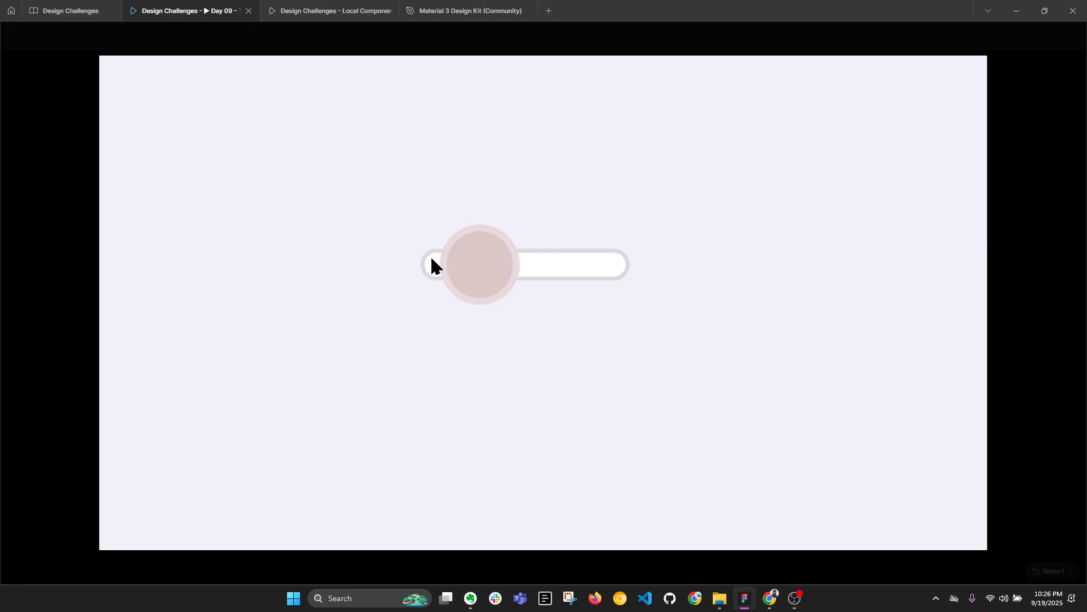
click(437, 266)
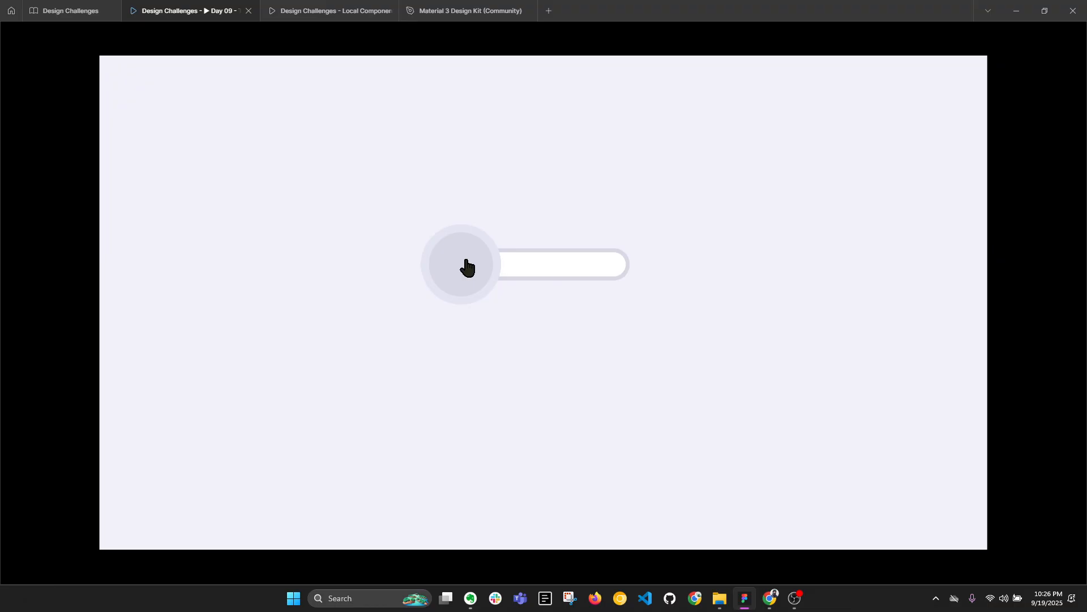
click(59, 8)
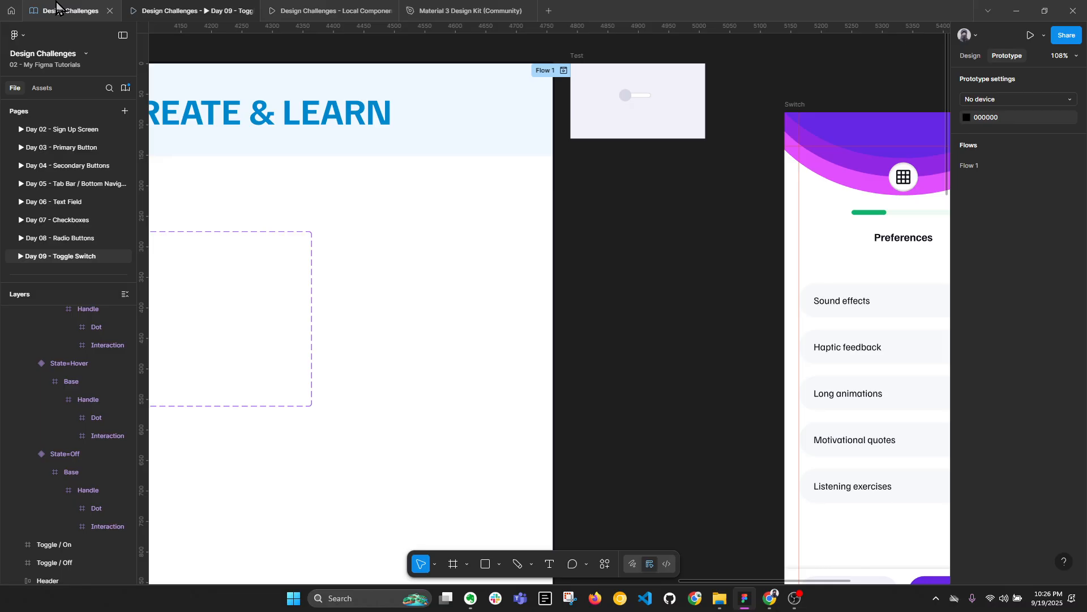
Inspect the Dot inside the Pressed variant's Handle and compare it with the neighboring variants.
scroll(622, 248, down, 2)
drag(401, 289, 563, 296)
scroll(464, 257, up, 6)
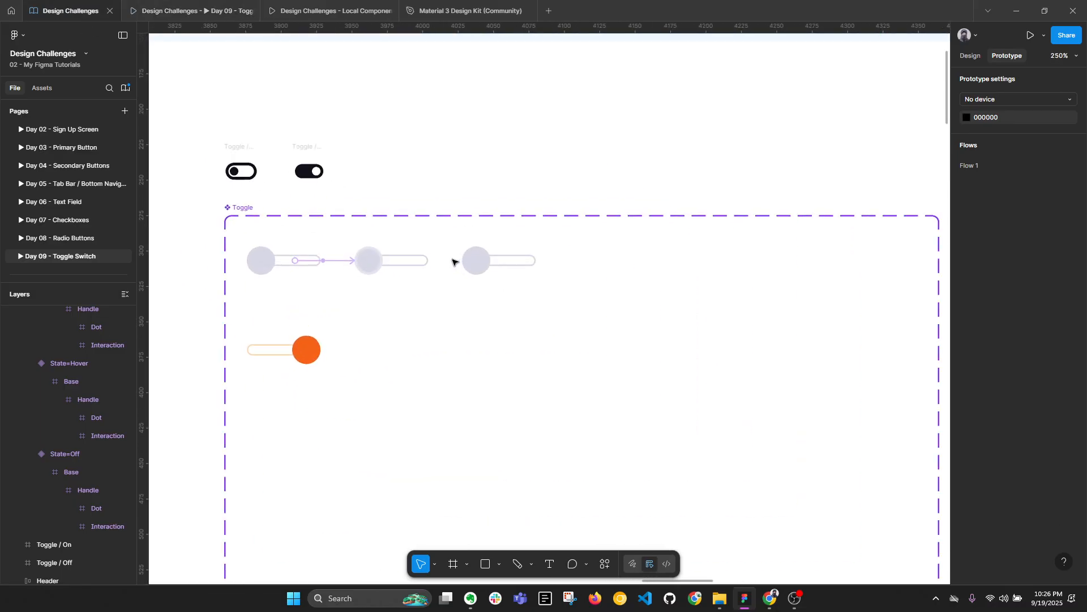
click(970, 55)
scroll(466, 262, up, 1)
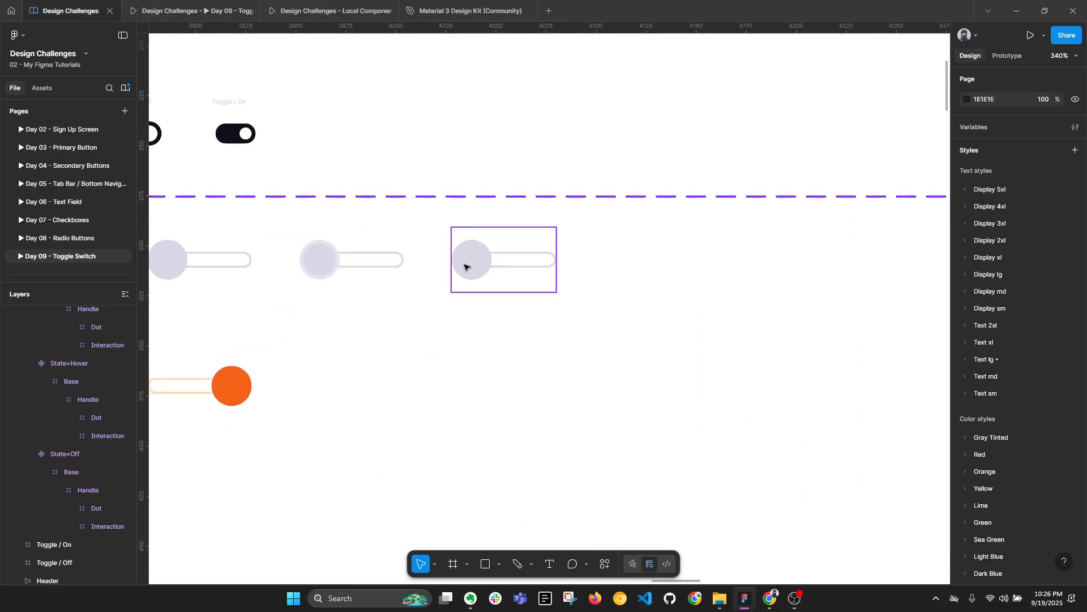
click(469, 262)
scroll(471, 260, up, 3)
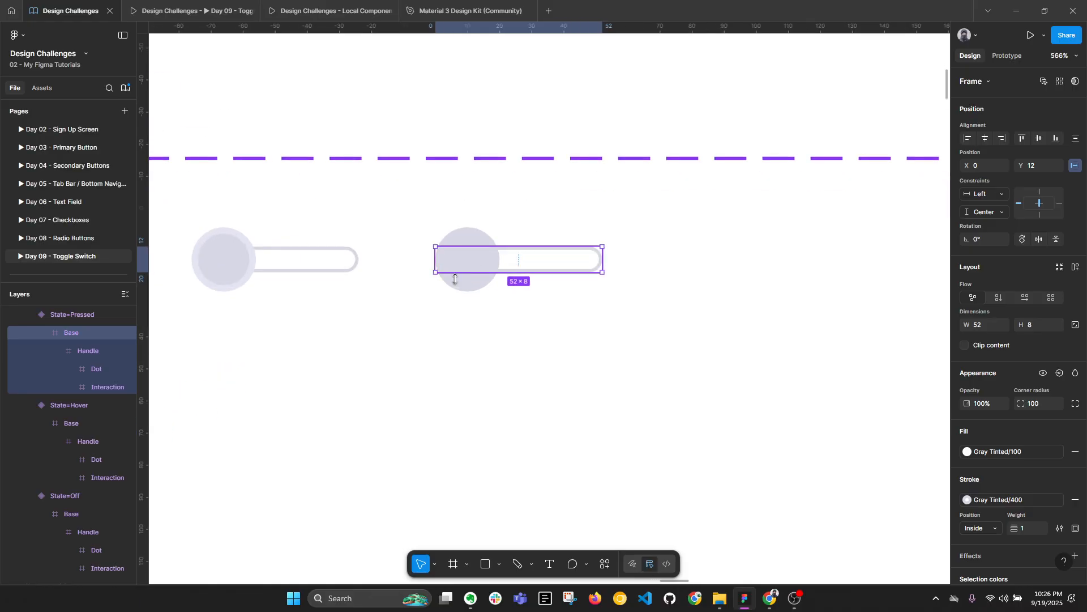
double_click(480, 232)
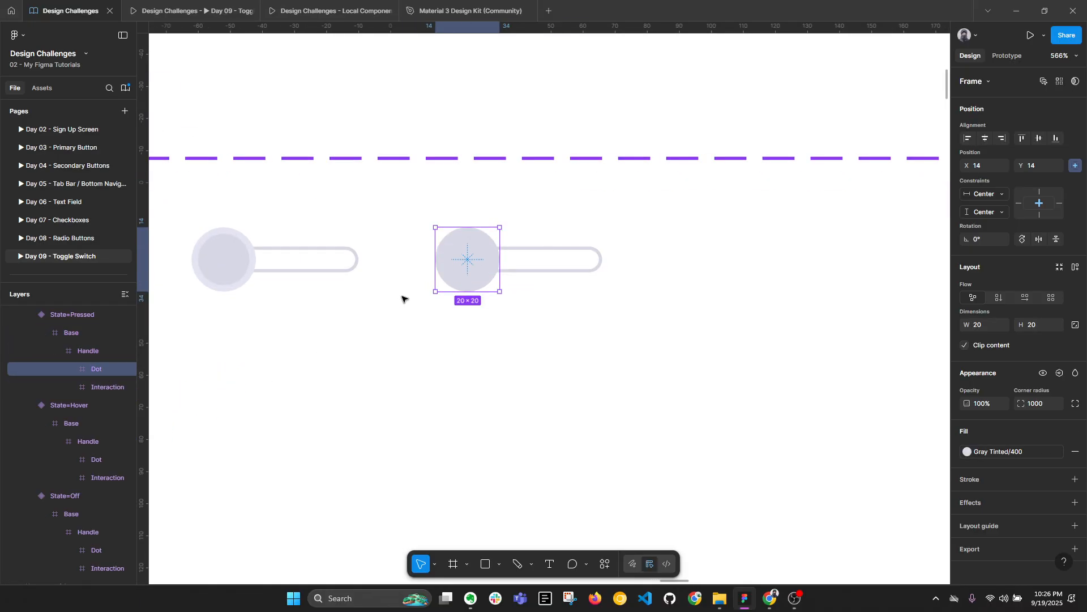
scroll(511, 276, up, 1)
scroll(511, 276, up, 1)
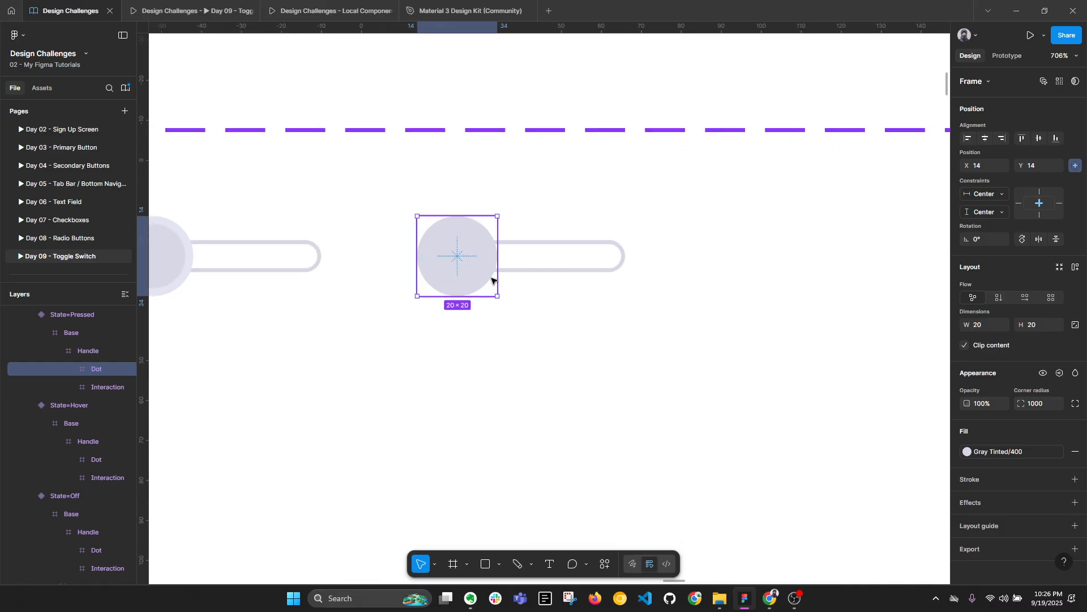
scroll(623, 267, down, 1)
scroll(679, 263, left, 2)
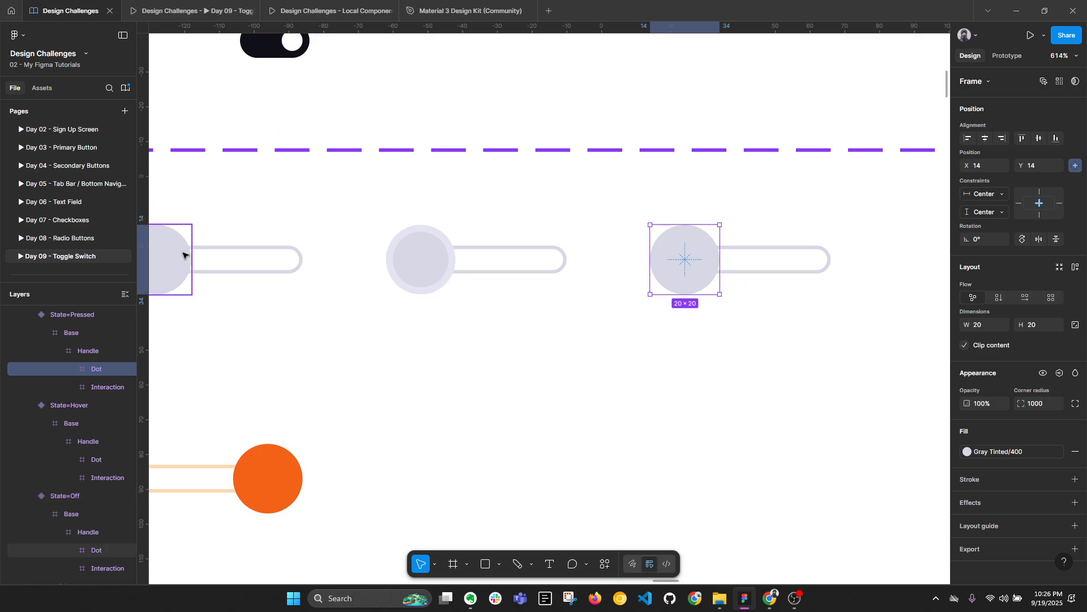
Resize the Hover variant's Dot to 14 × 14 and center it horizontally and vertically within the Handle.
click(427, 263)
scroll(430, 260, up, 4)
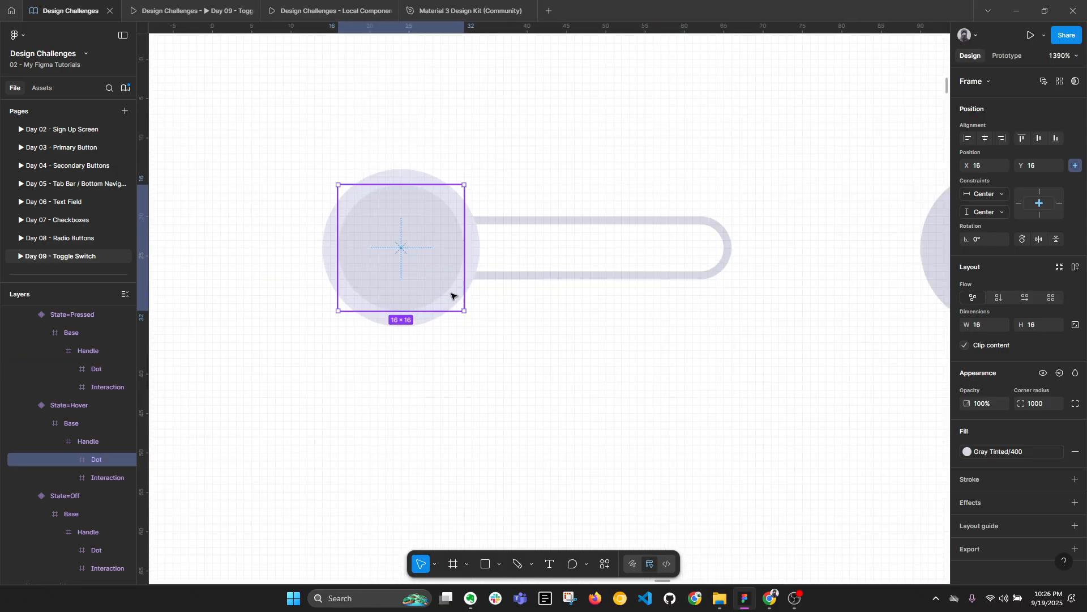
drag(465, 309, 448, 293)
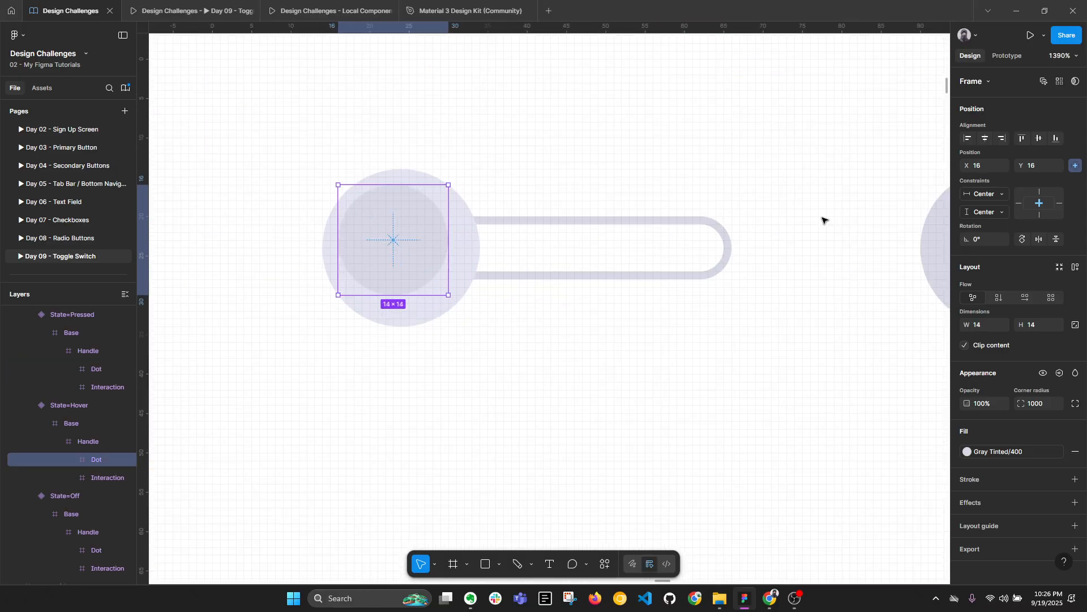
key(alt+v)
key(alt+h)
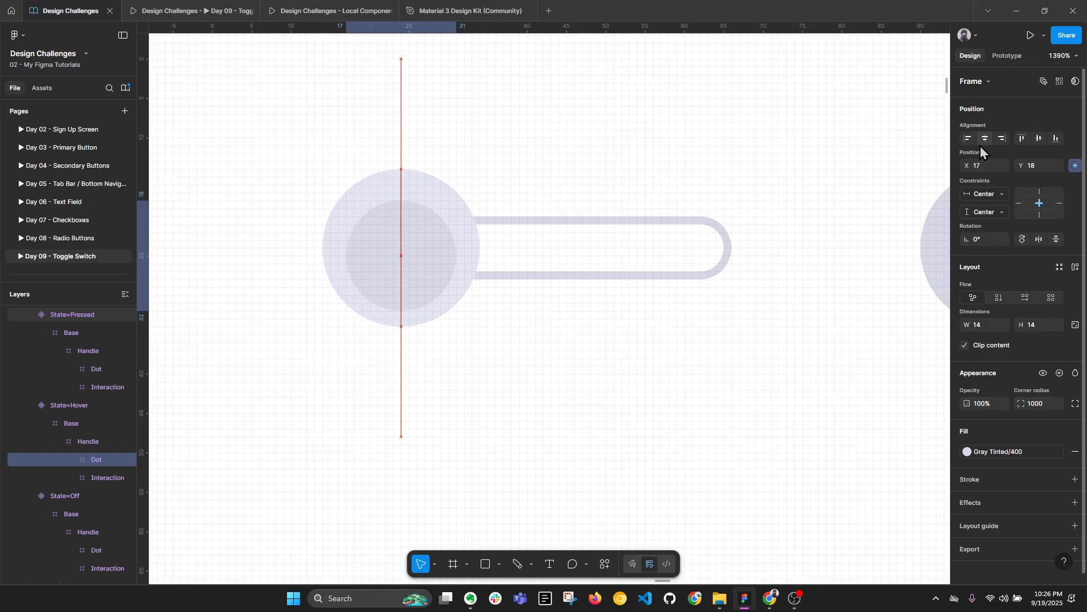
scroll(852, 189, down, 5)
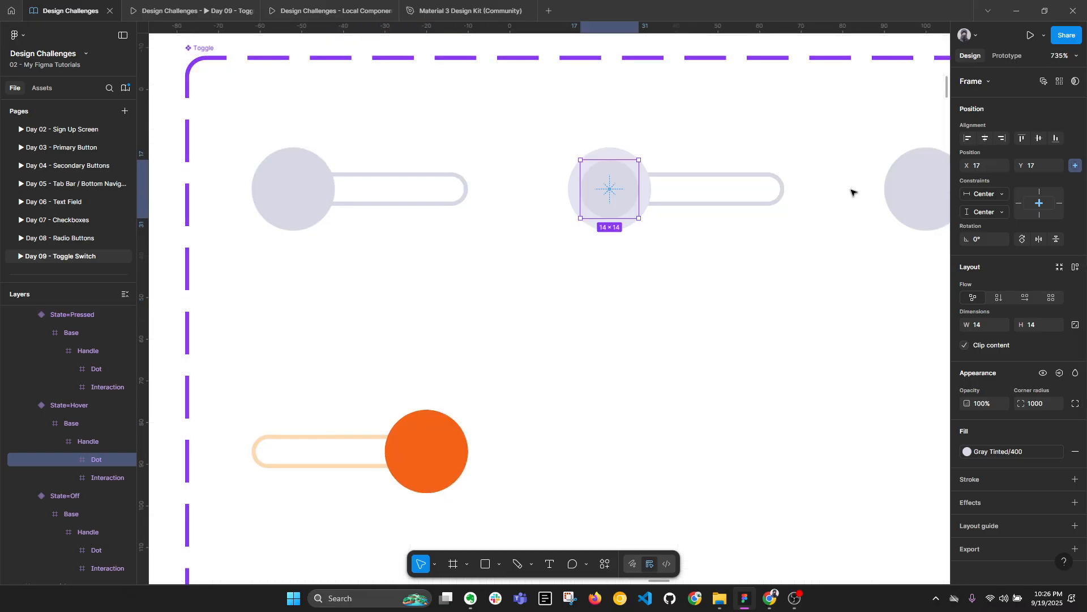
Select the matching Interaction layers across all variants and change their gray fill to Gray Tinted/200.
scroll(493, 274, up, 3)
drag(492, 274, 581, 282)
key(Tab)
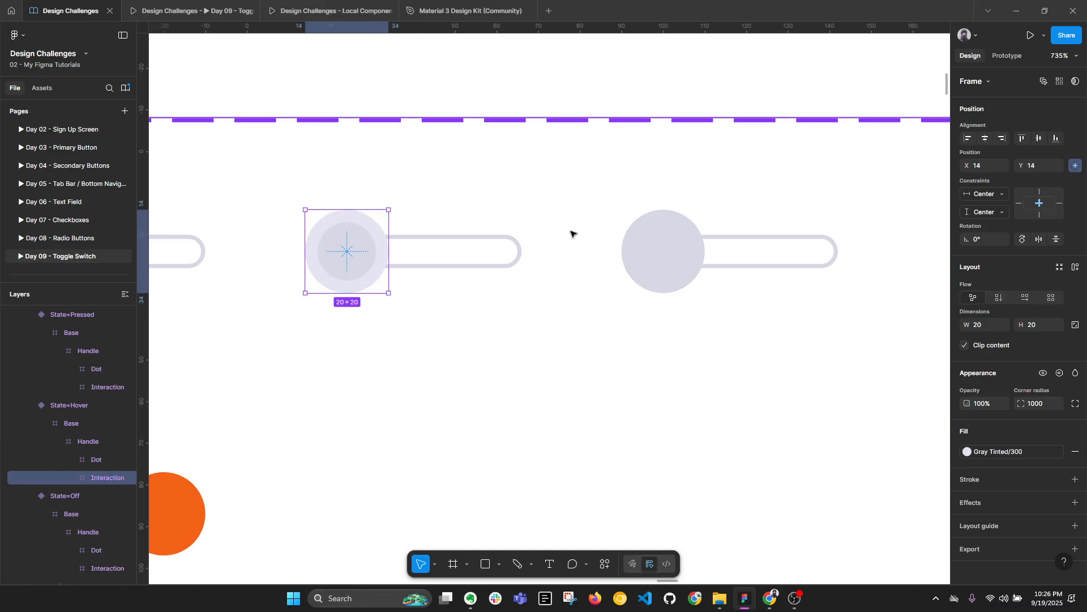
scroll(837, 278, down, 1)
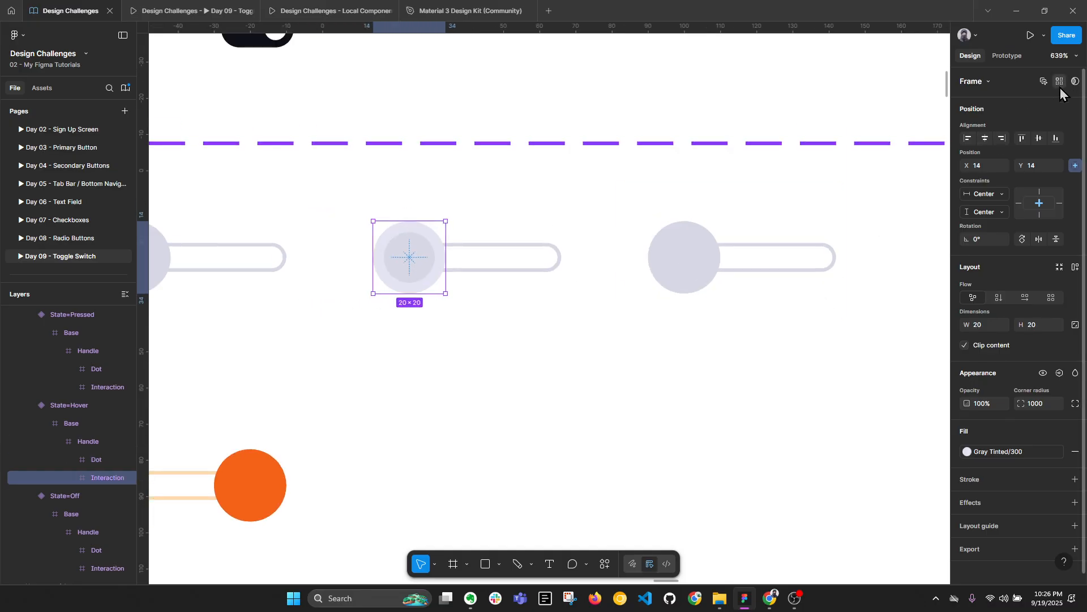
key(ctrl+alt+a)
scroll(1014, 509, down, 2)
click(1011, 488)
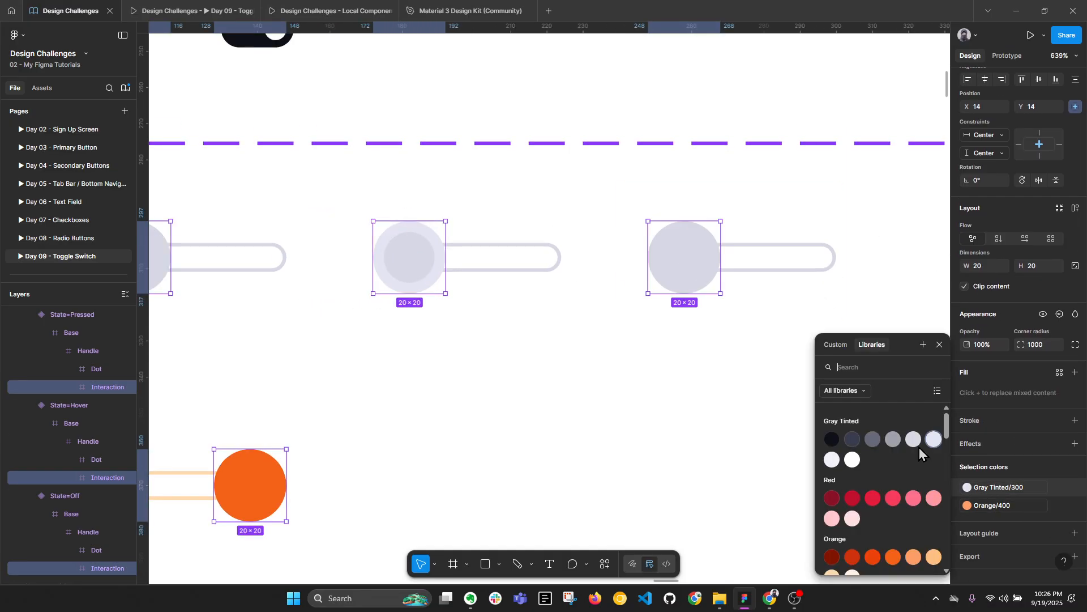
key(Escape)
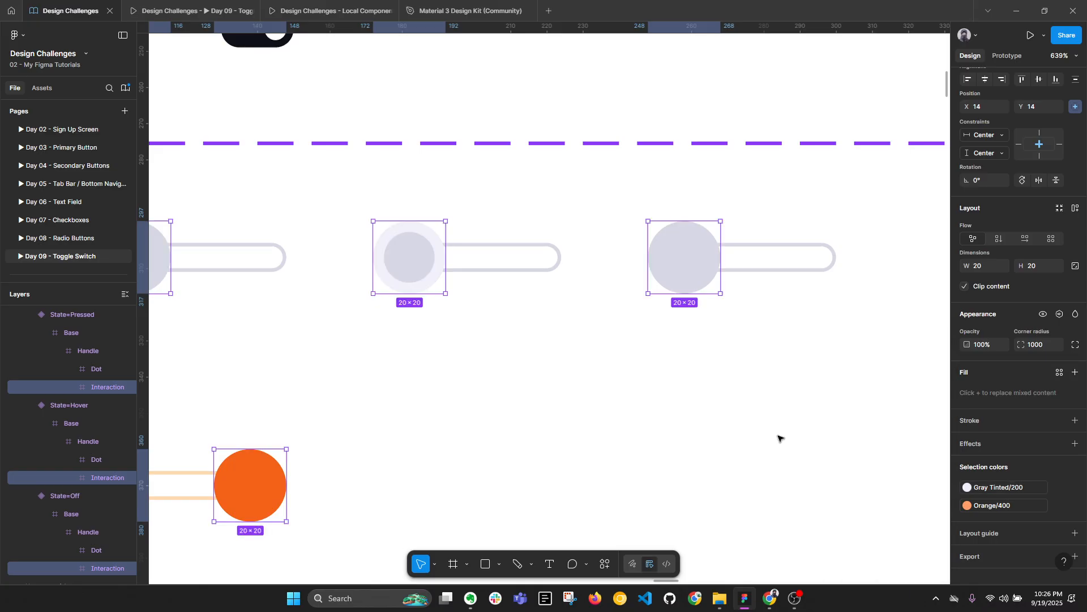
click(764, 426)
scroll(431, 266, left, 3)
scroll(517, 342, right, 2)
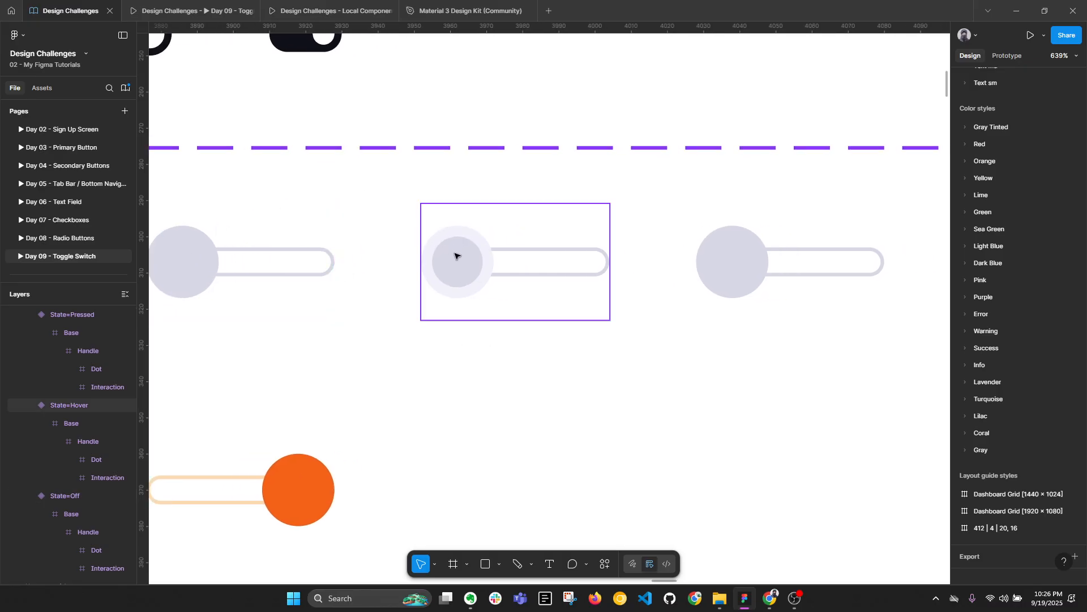
Enlarge the Pressed variant's Interaction halo to 24 × 24 and center it behind the Dot.
scroll(791, 228, right, 3)
ctrl+click(615, 281)
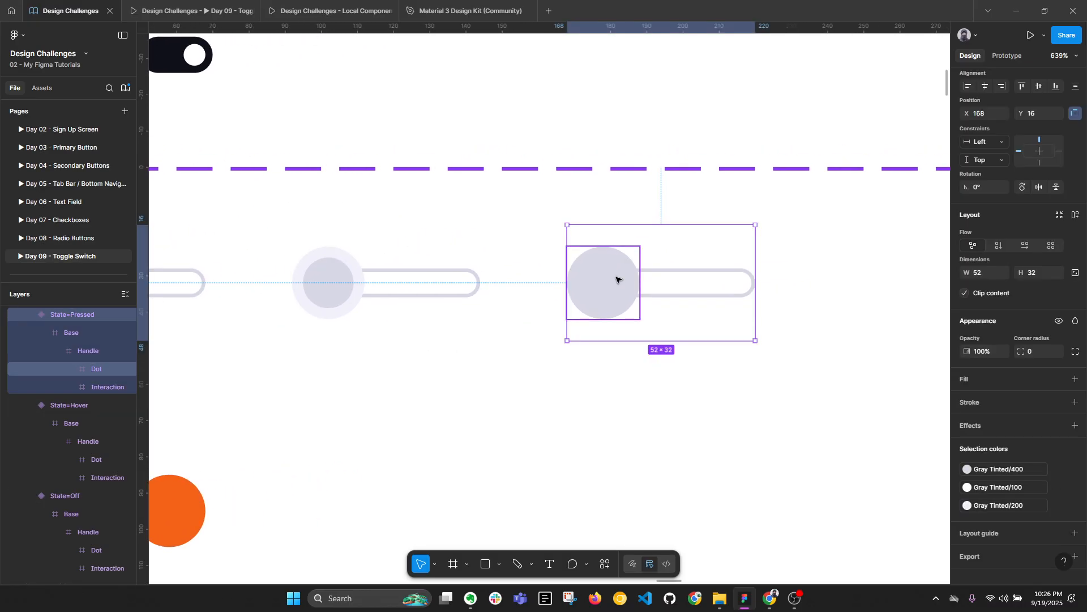
ctrl+click(616, 280)
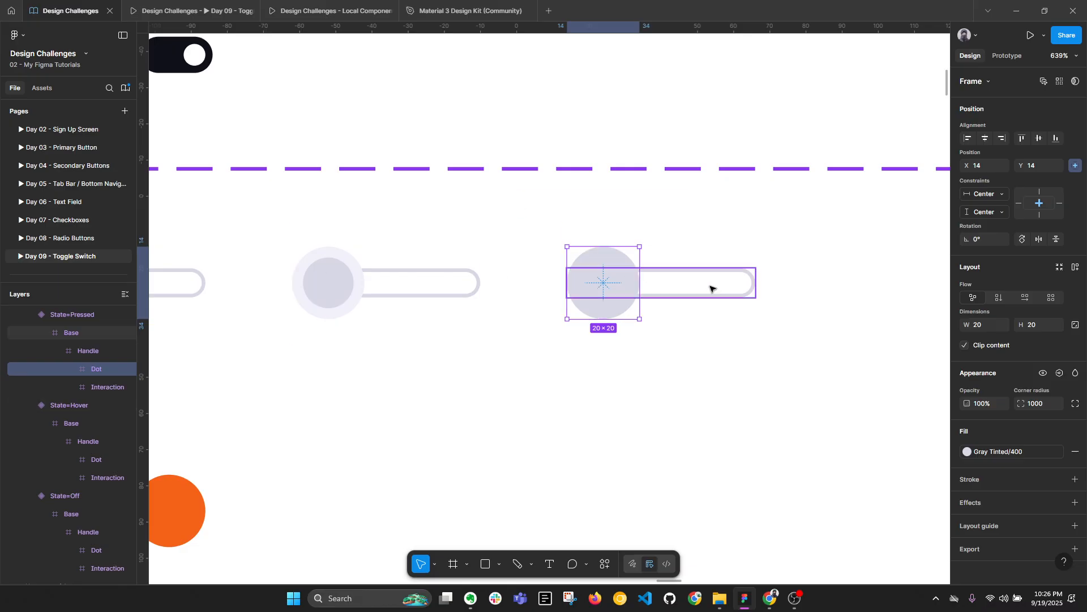
click(97, 387)
scroll(637, 320, up, 5)
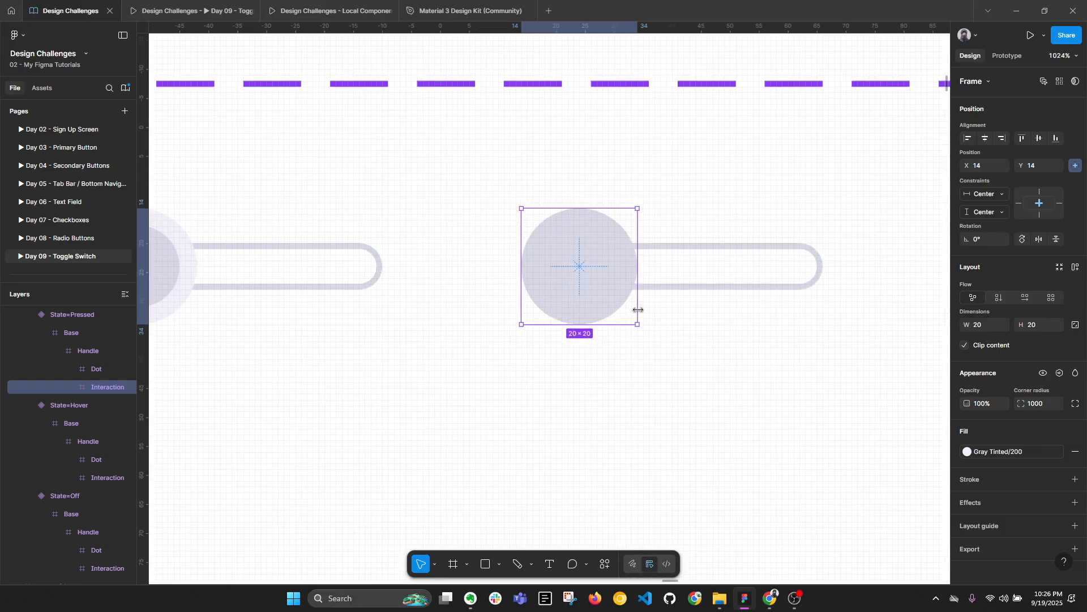
drag(638, 327, 661, 343)
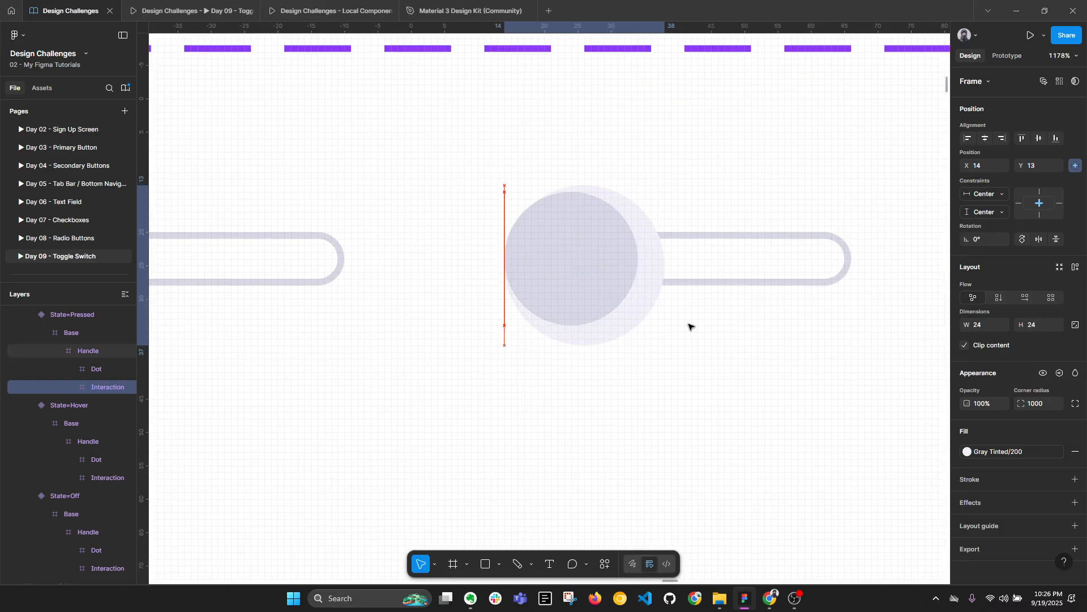
scroll(844, 291, down, 3)
key(Escape)
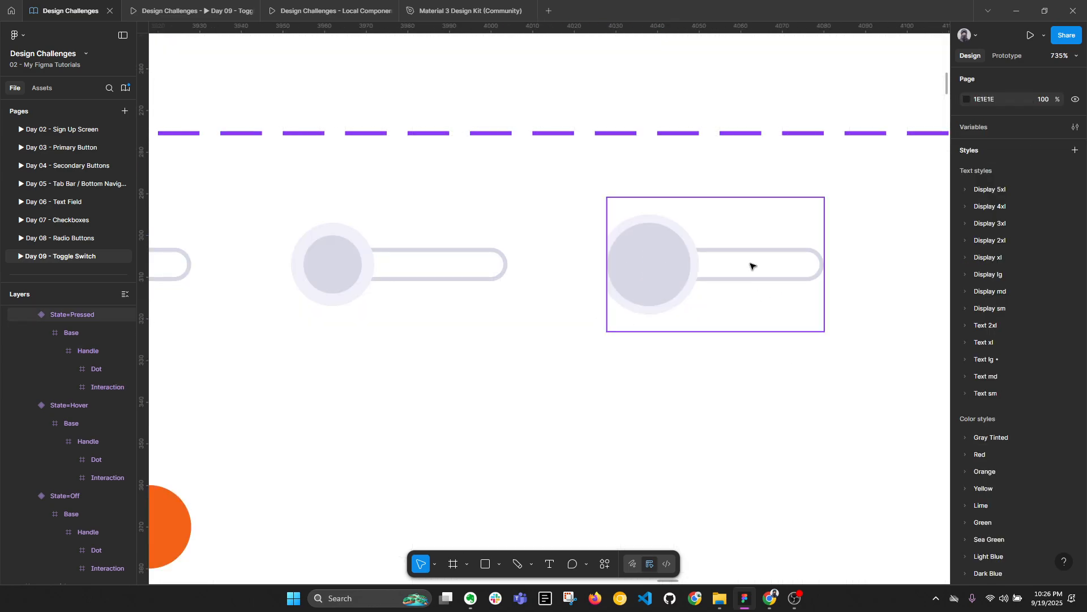
Turn off content clipping for the Off, Hover, Pressed and On variants together and check the Pressed variant's halo.
click(752, 263)
scroll(752, 262, down, 5)
shift+click(611, 274)
shift+click(405, 272)
shift+click(376, 405)
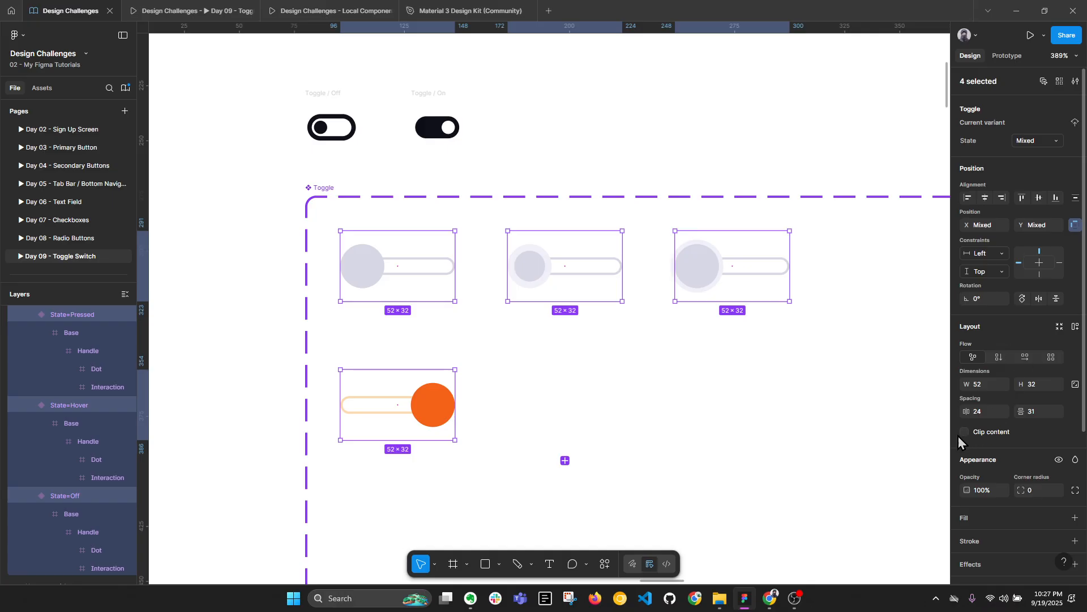
key(Escape)
scroll(701, 267, up, 2)
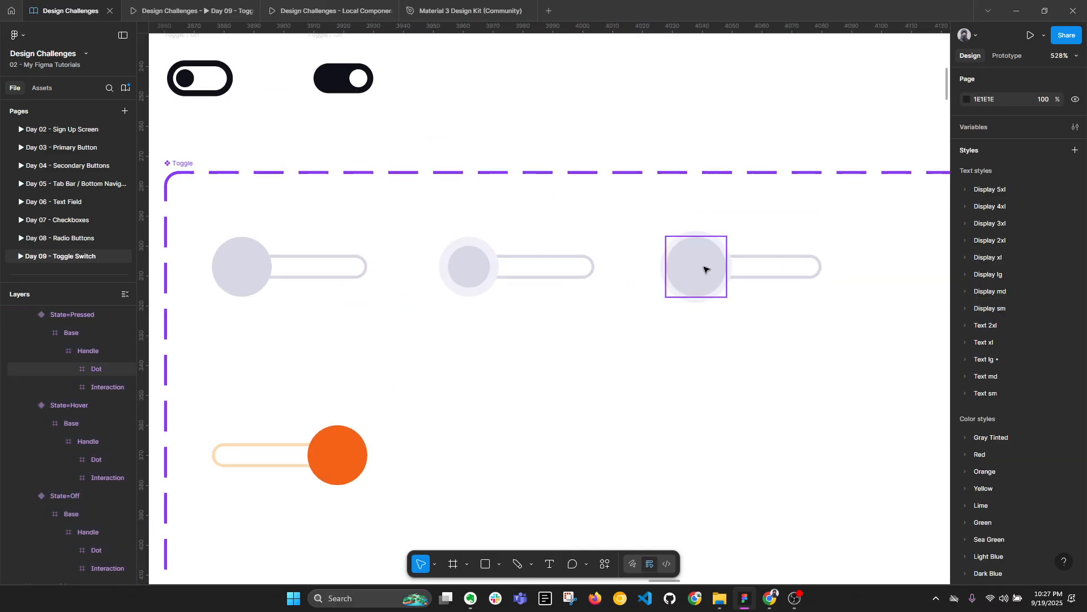
click(704, 269)
scroll(704, 269, up, 4)
scroll(688, 267, down, 4)
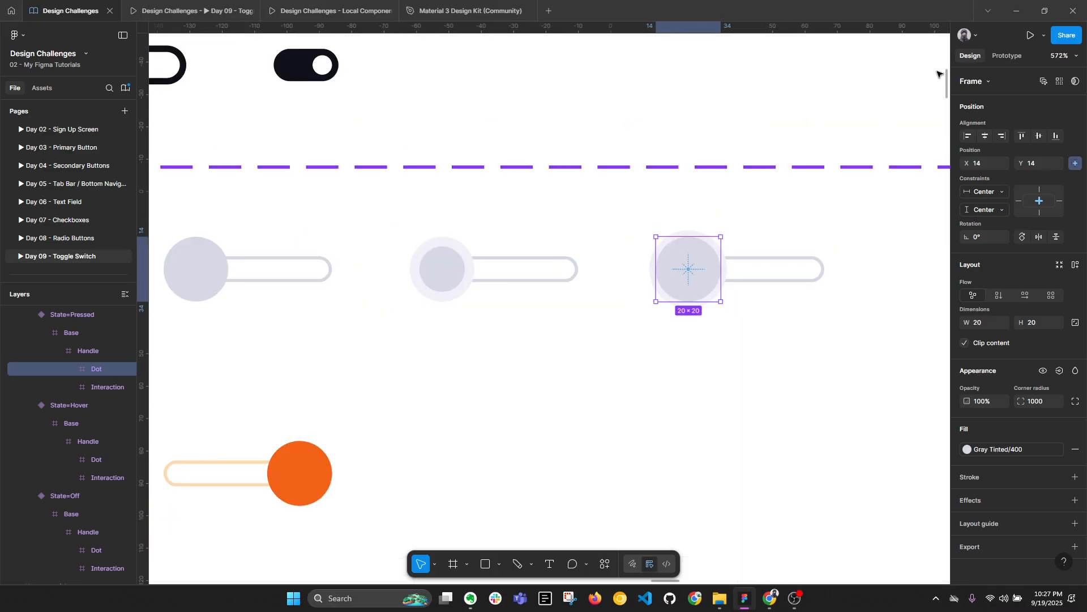
Connect the Hover variant's Handle to the Pressed variant with a While pressing trigger, and check it in the prototype preview.
click(1009, 56)
click(459, 269)
double_click(450, 266)
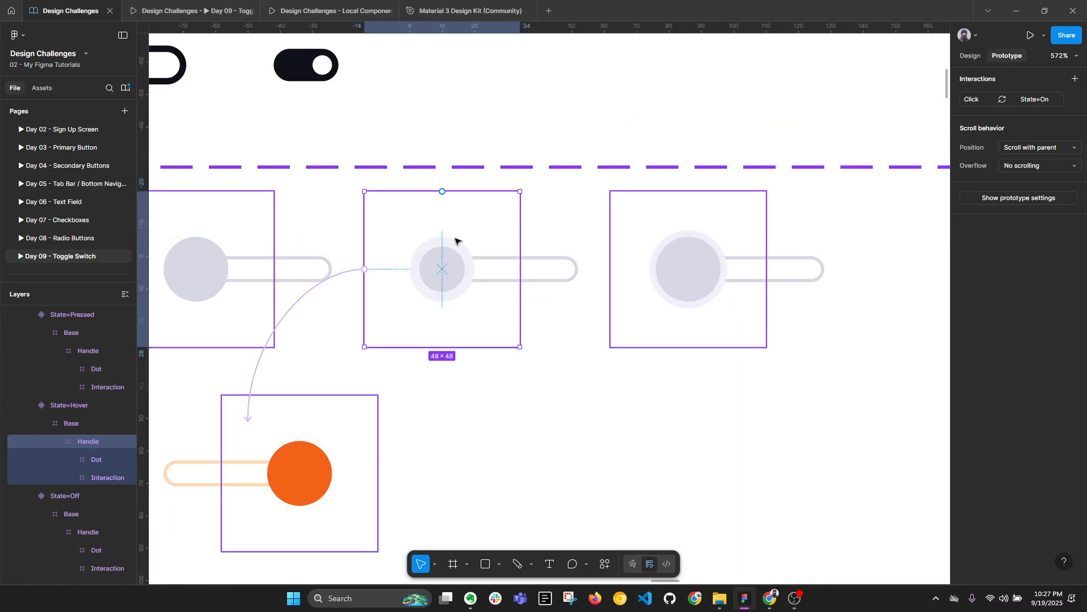
double_click(444, 266)
scroll(365, 289, down, 3)
click(463, 247)
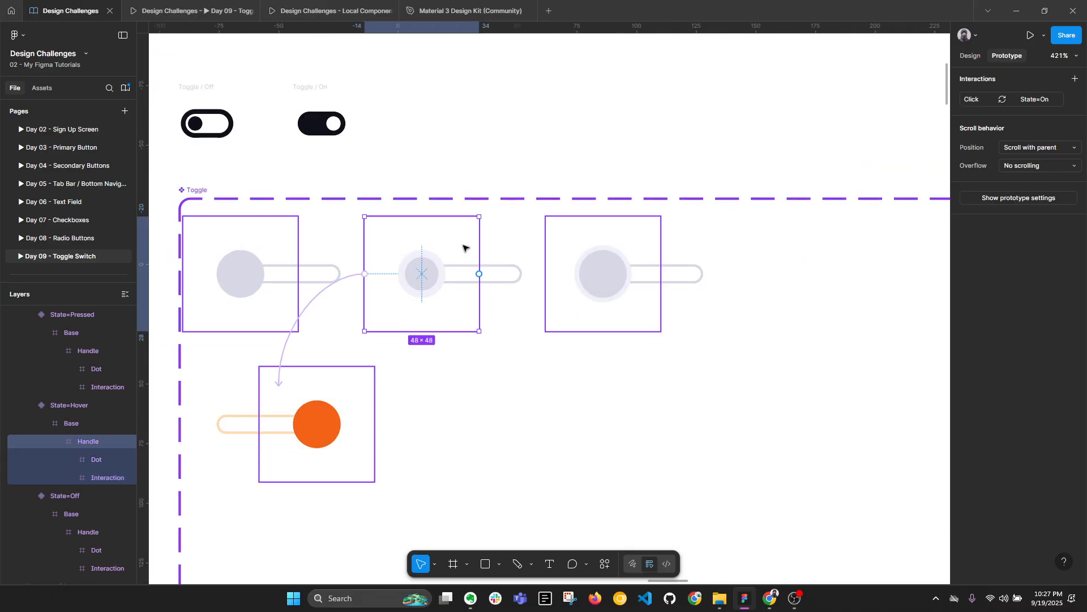
click(1076, 99)
drag(479, 274, 612, 292)
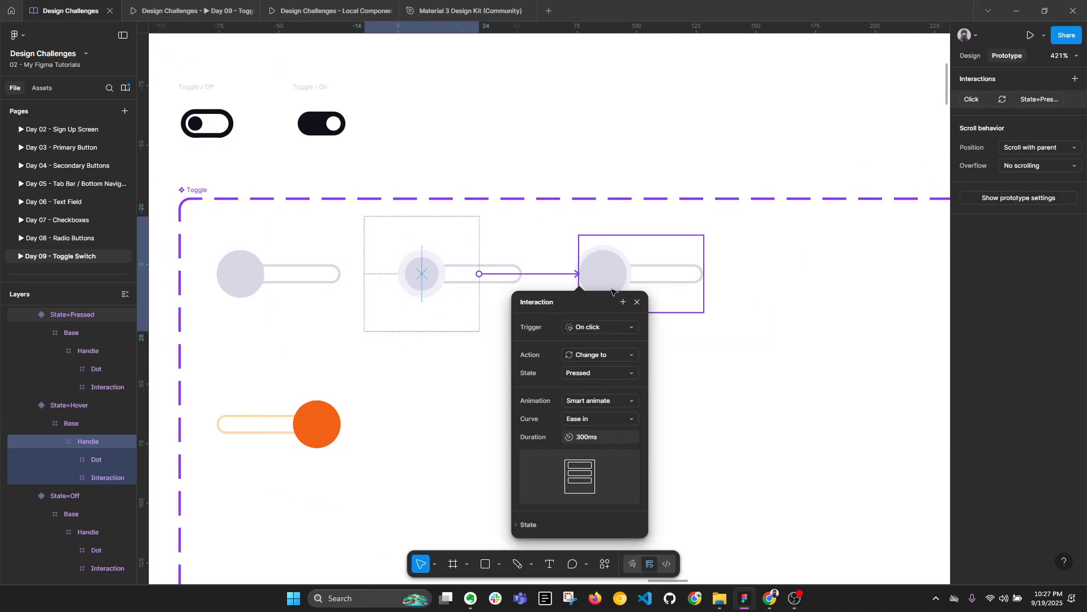
click(610, 329)
click(630, 408)
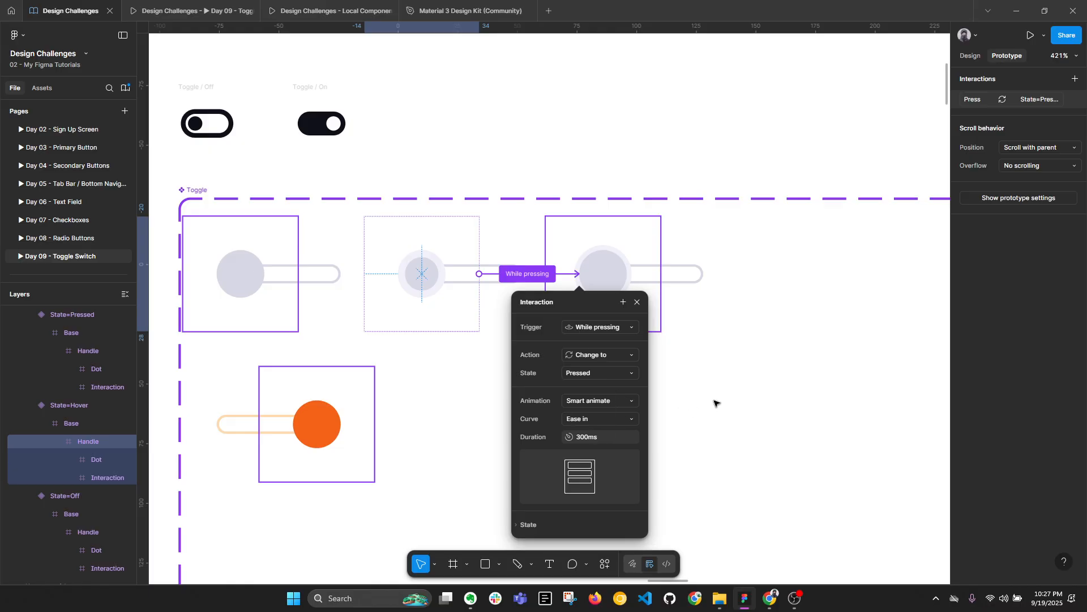
key(ctrl+alt+Return)
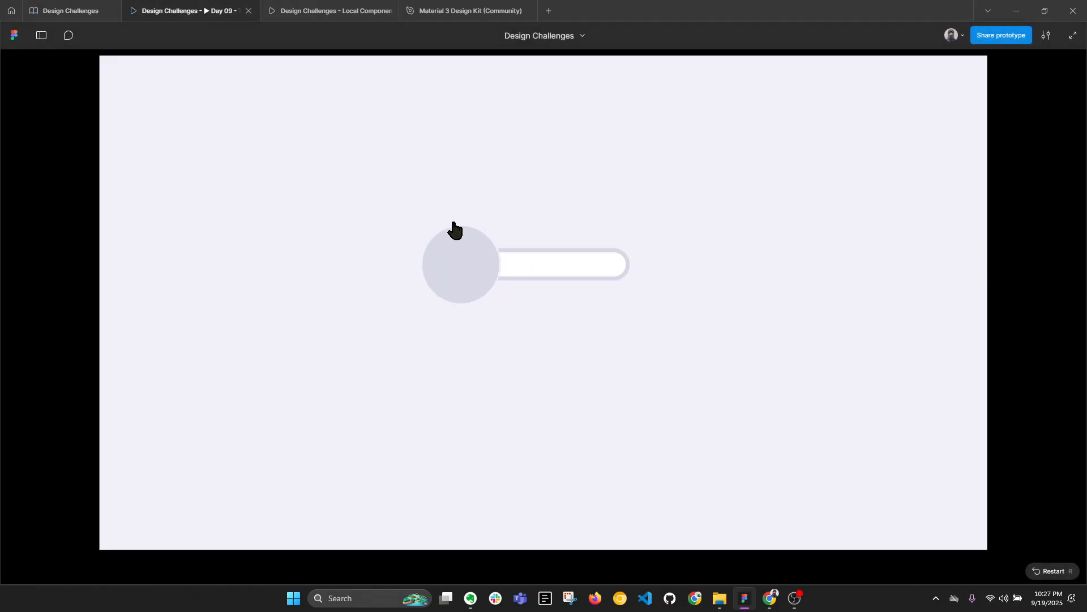
click(105, 13)
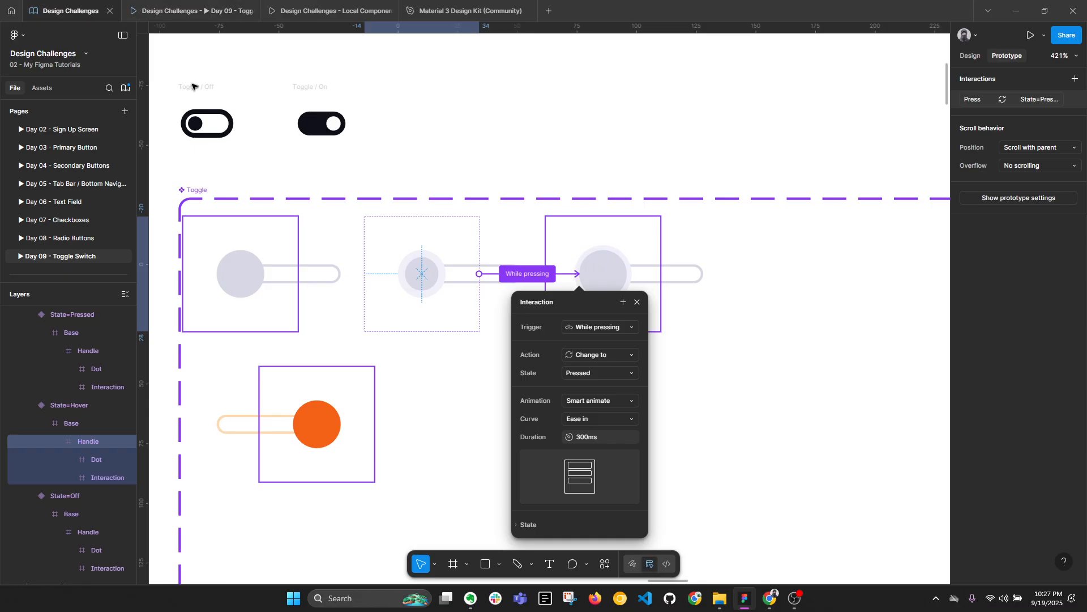
Change the Test frame's fill to Gray Tinted/100 and return to the prototype preview.
scroll(552, 208, down, 10)
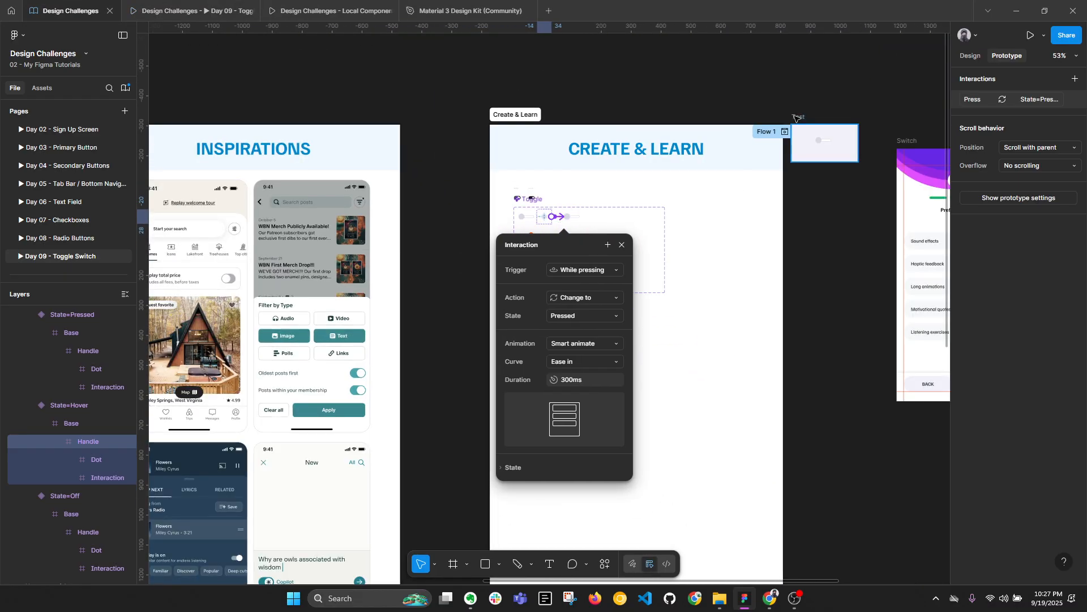
click(799, 118)
click(970, 56)
click(1004, 406)
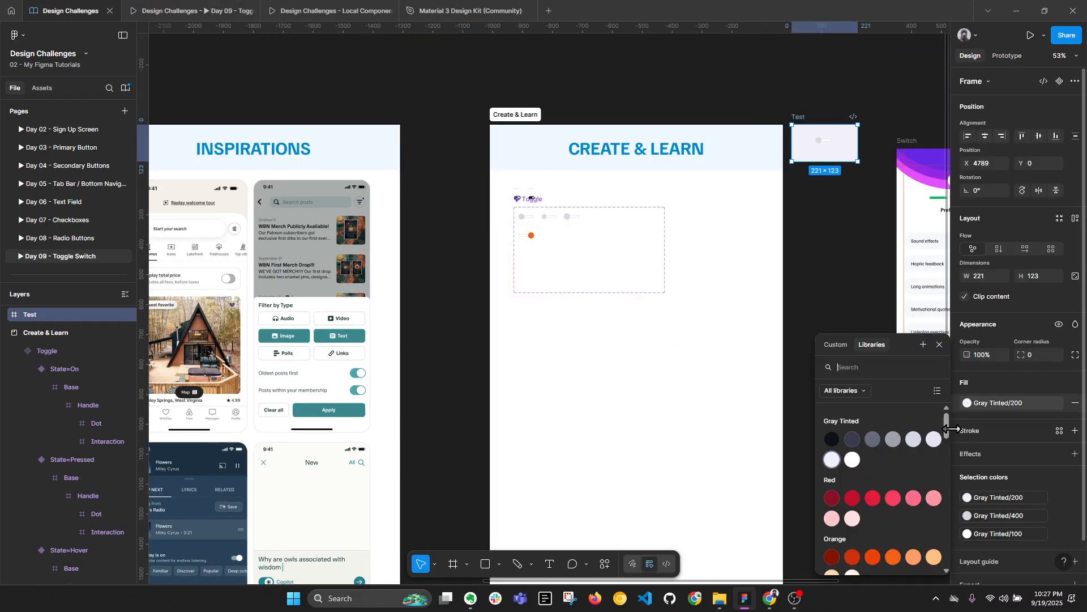
click(849, 465)
click(215, 10)
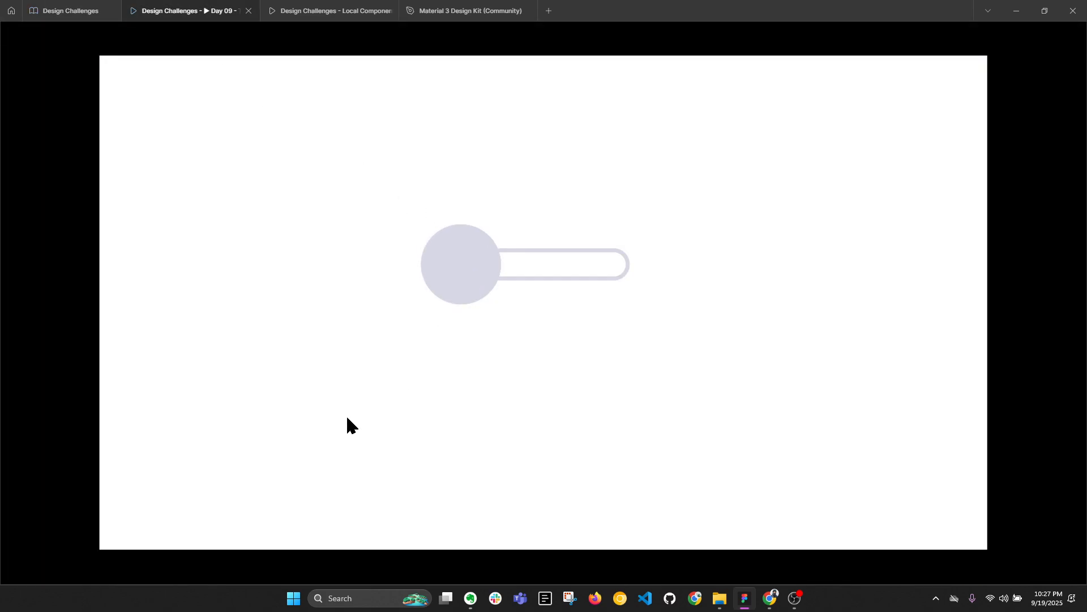
Test the toggle in the prototype preview, then return to the Toggle component set in the design file.
click(465, 276)
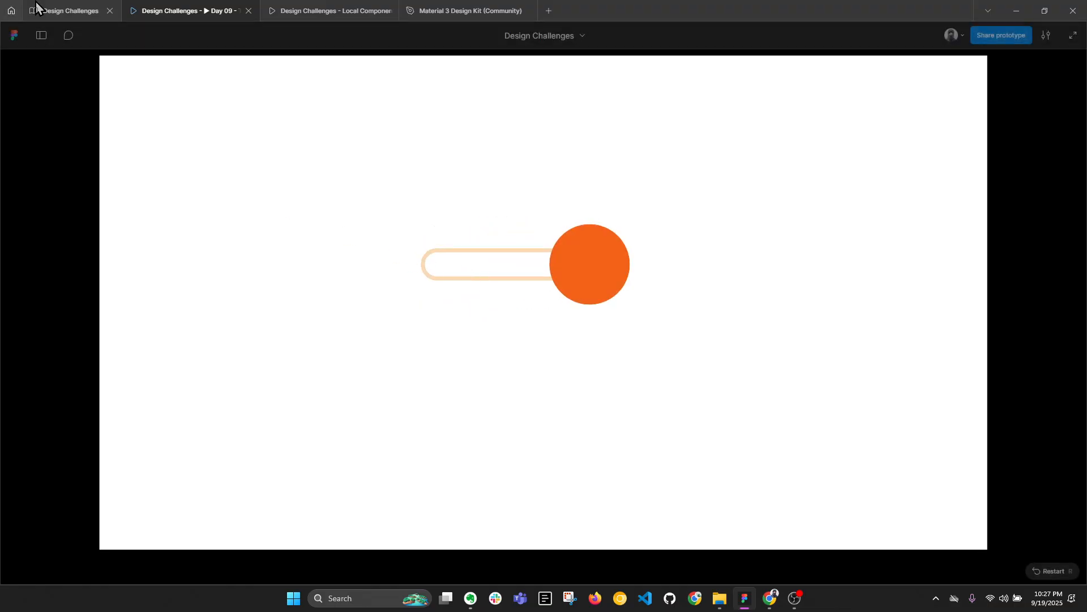
click(95, 10)
scroll(640, 198, up, 6)
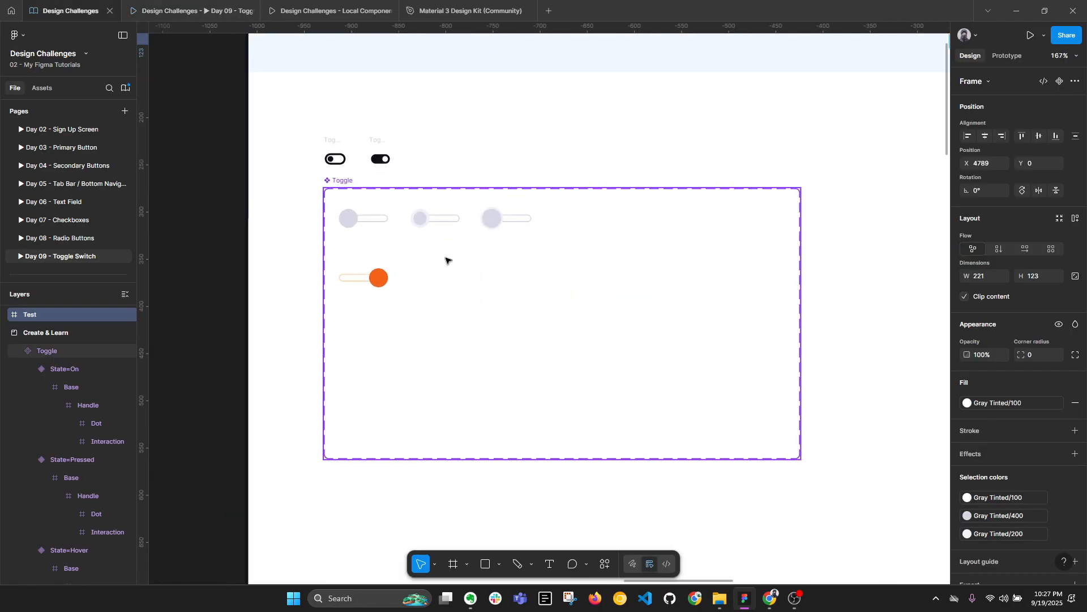
click(1000, 60)
click(978, 59)
scroll(416, 267, up, 4)
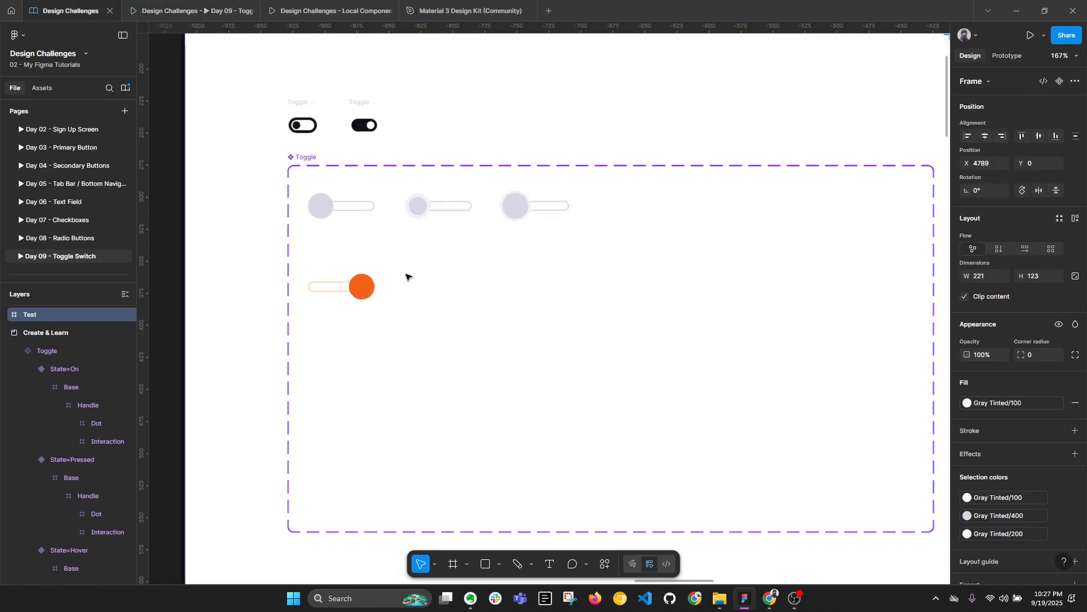
Duplicate the orange On variant twice to form a row of three beneath the gray variants.
click(343, 290)
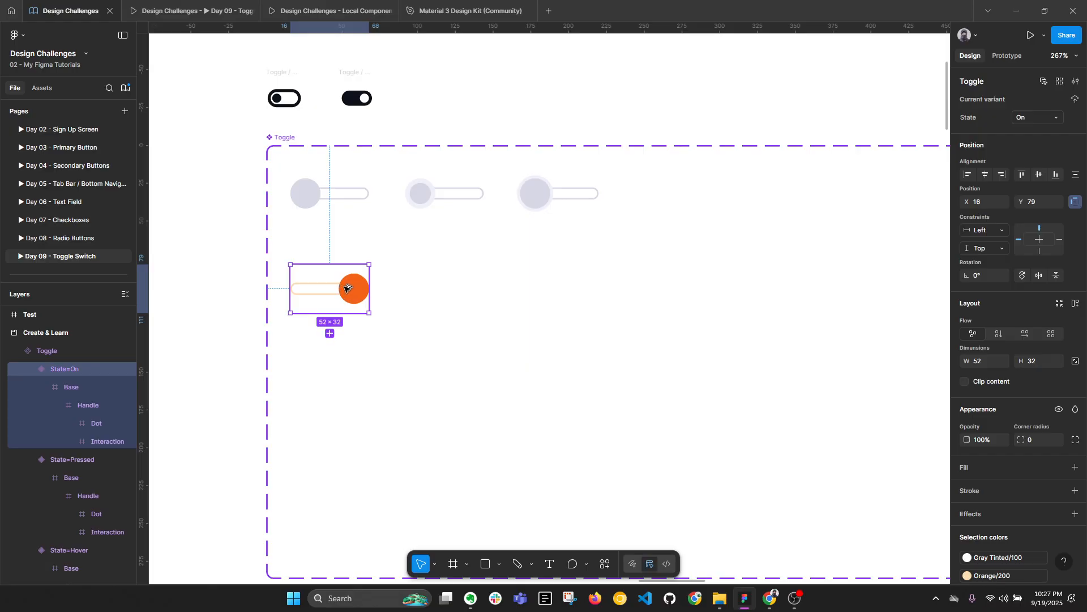
drag(339, 287, 557, 291)
scroll(556, 291, up, 3)
drag(333, 296, 550, 363)
key(ctrl+z)
scroll(469, 340, up, 1)
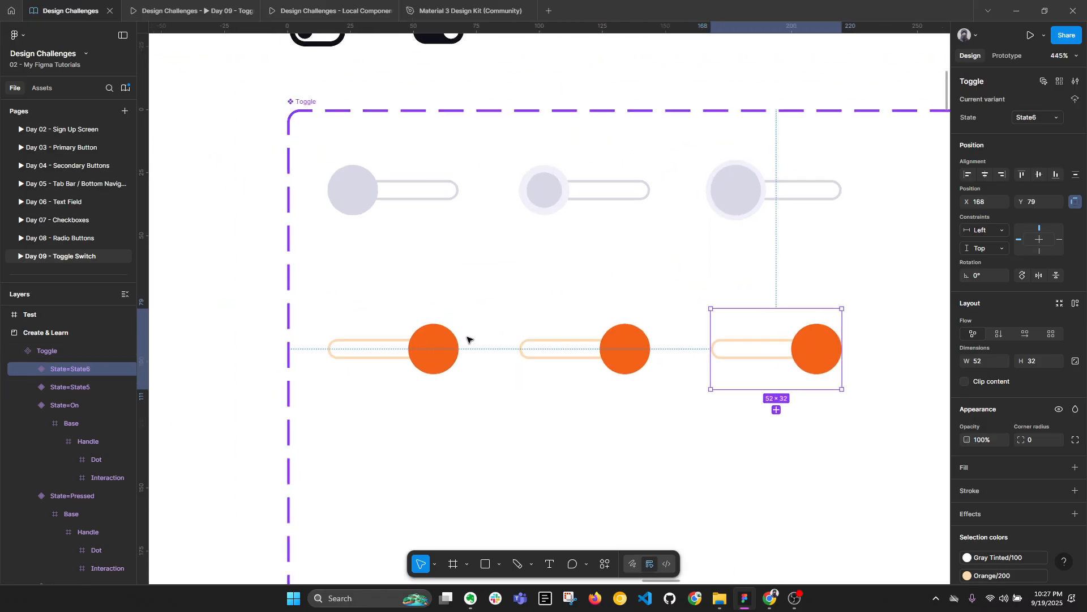
Shrink the dot in the middle orange variant to 17 × 17.
ctrl+click(429, 343)
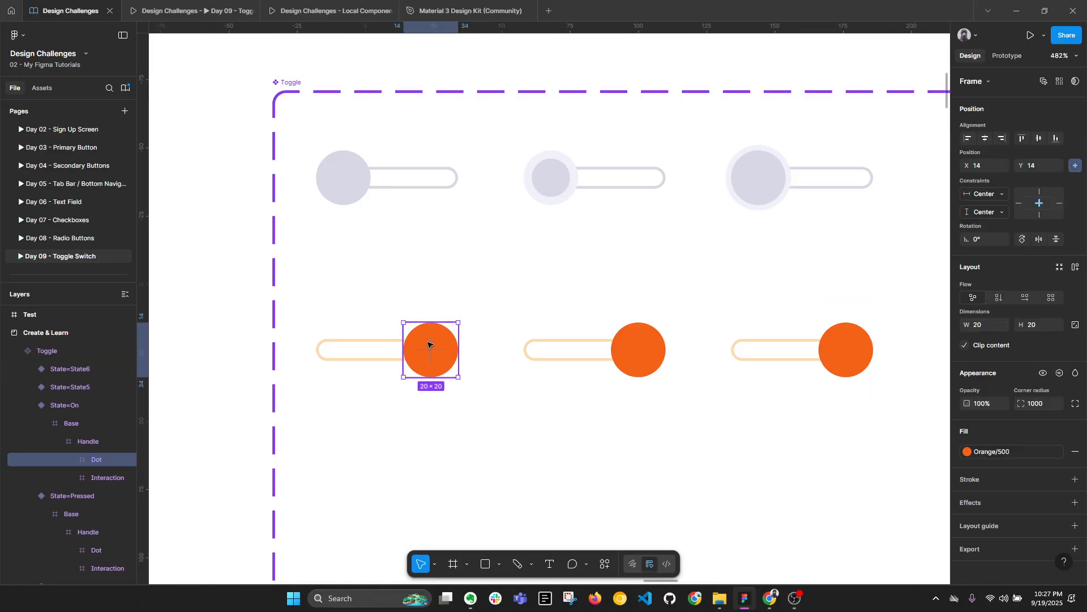
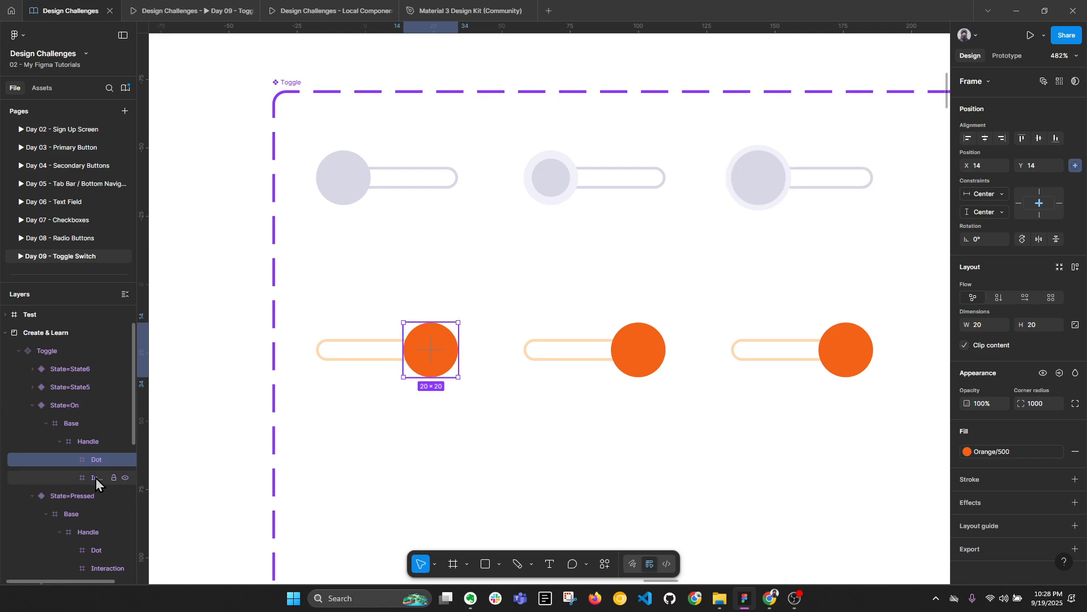
ctrl+click(884, 351)
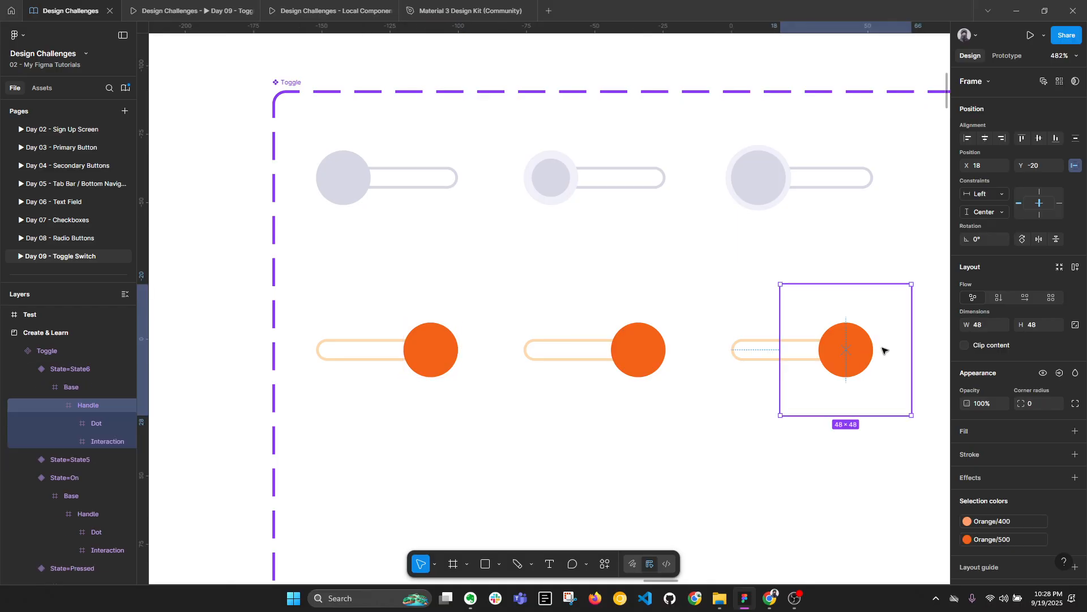
scroll(884, 351, right, 3)
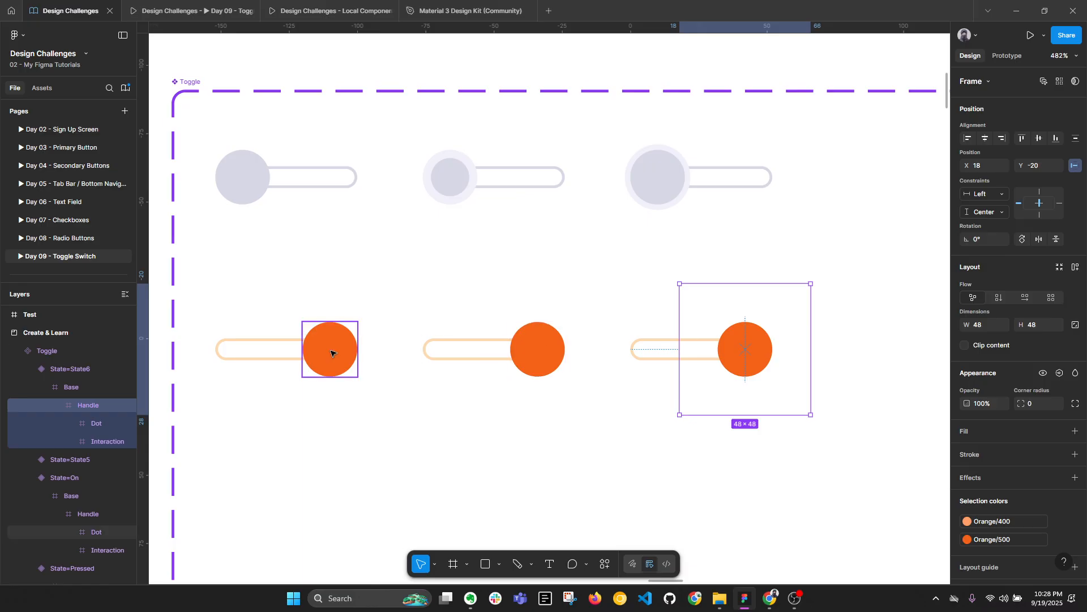
click(536, 350)
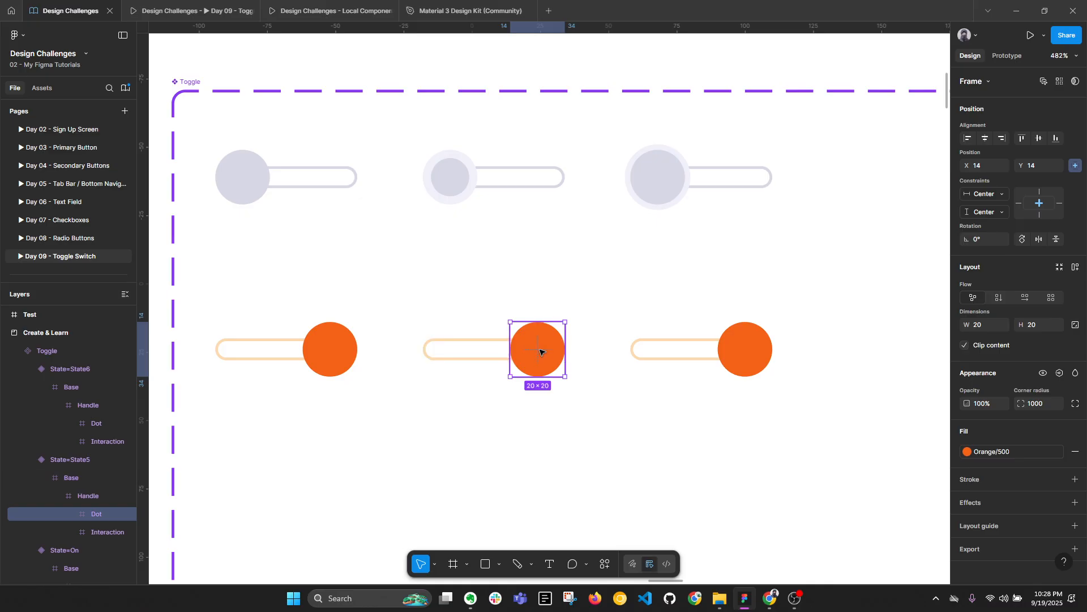
scroll(548, 351, up, 5)
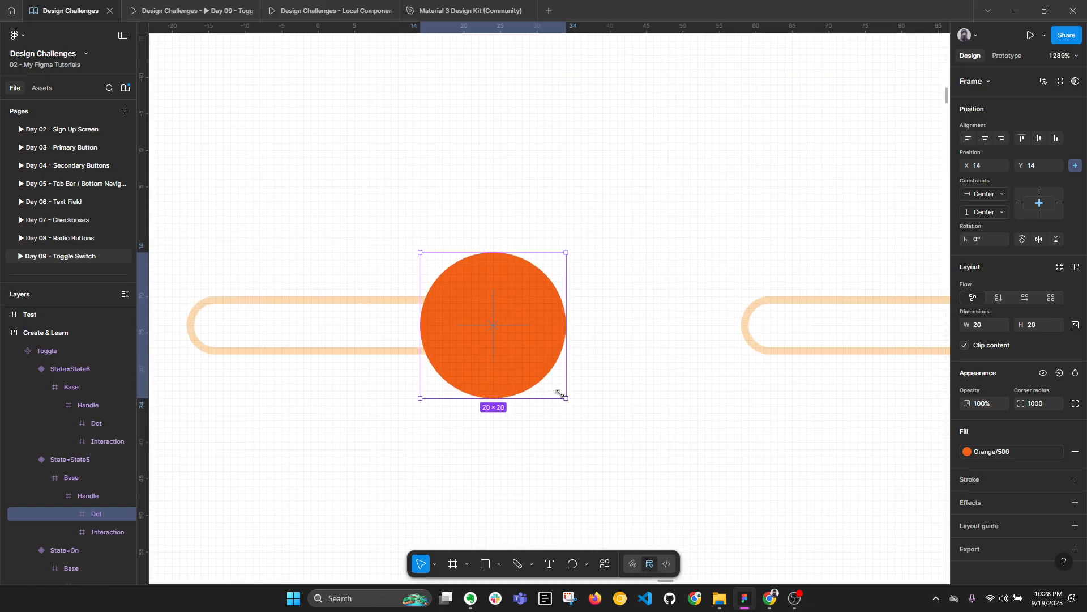
drag(564, 395, 542, 377)
scroll(545, 378, down, 3)
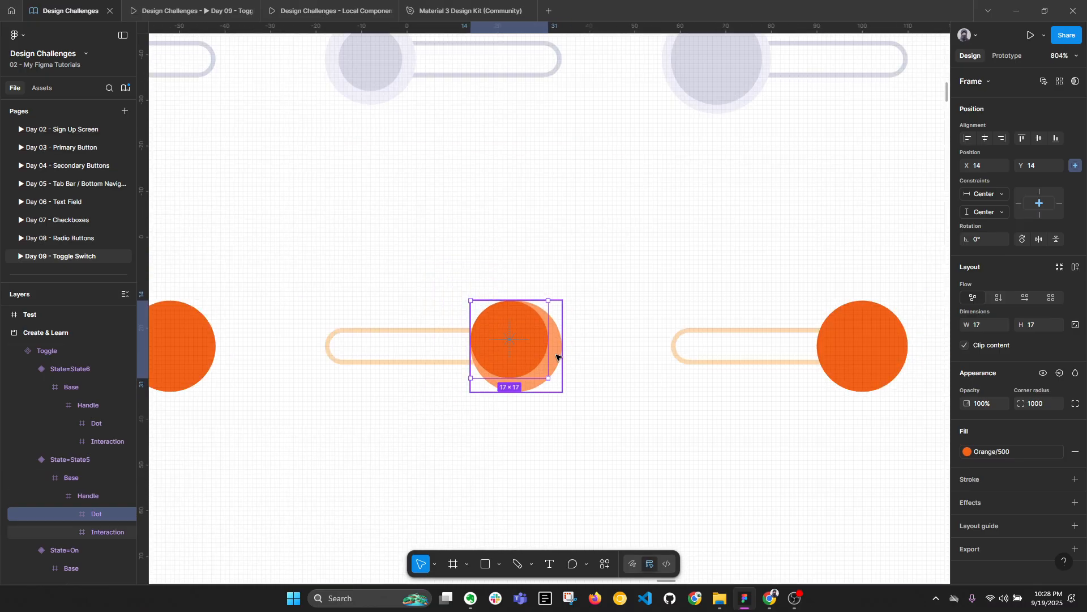
Check the gray Hover dot's size, then resize the middle orange variant's dot to 14 × 14 and center it in its handle.
drag(485, 168, 533, 256)
ctrl+click(434, 163)
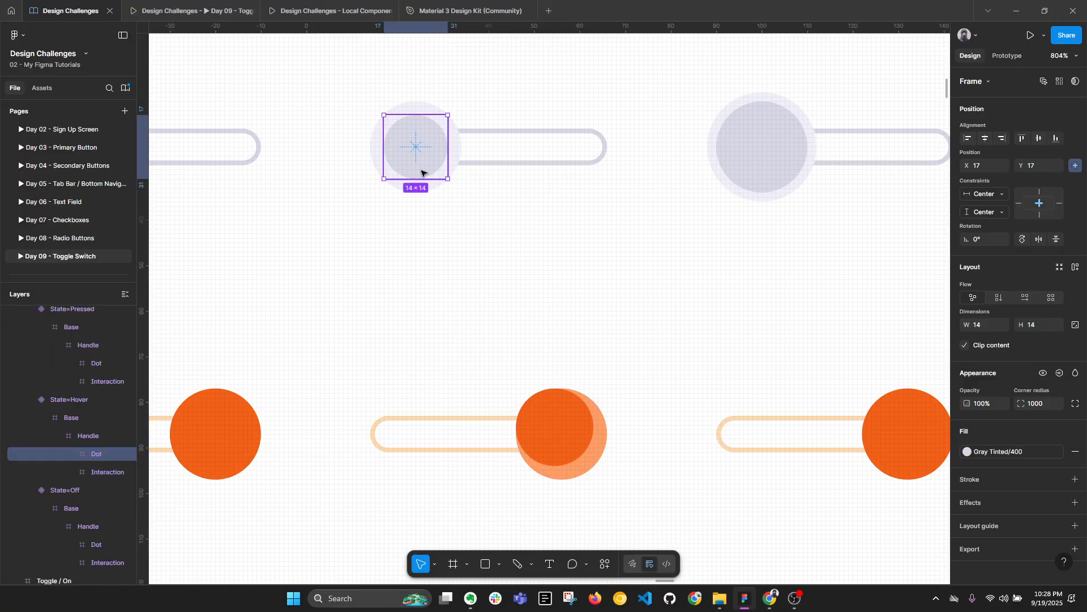
ctrl+click(556, 417)
scroll(596, 490, up, 3)
scroll(591, 445, up, 3)
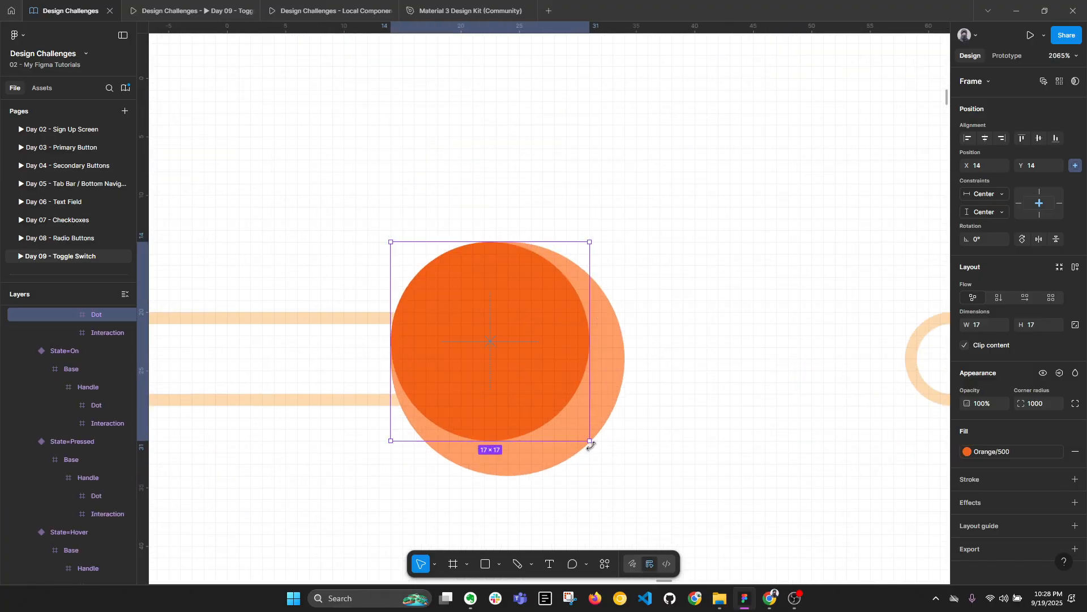
drag(590, 442, 542, 394)
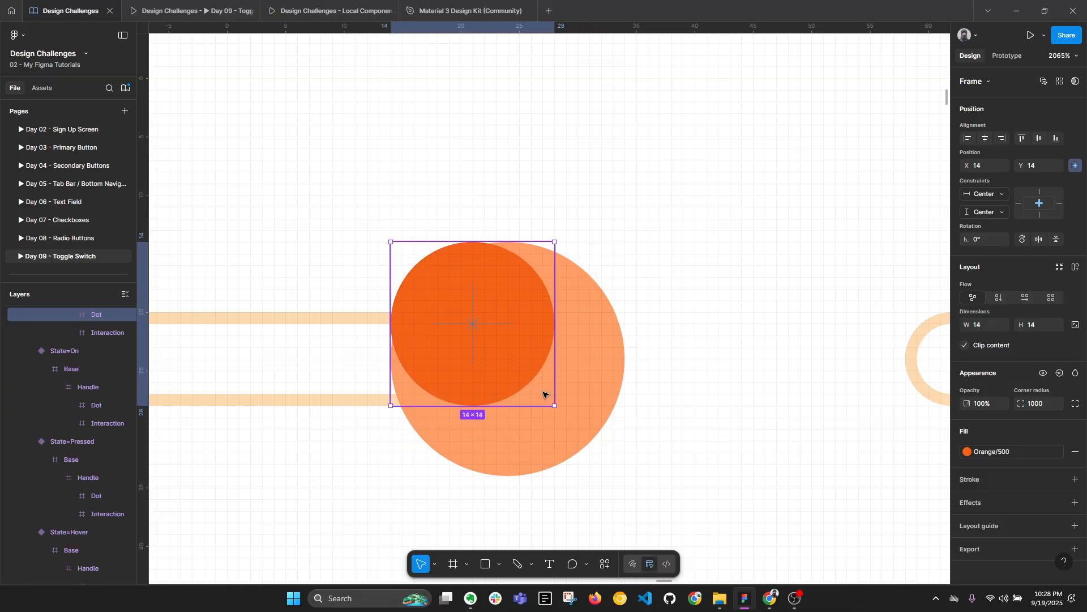
key(alt+h)
key(alt+v)
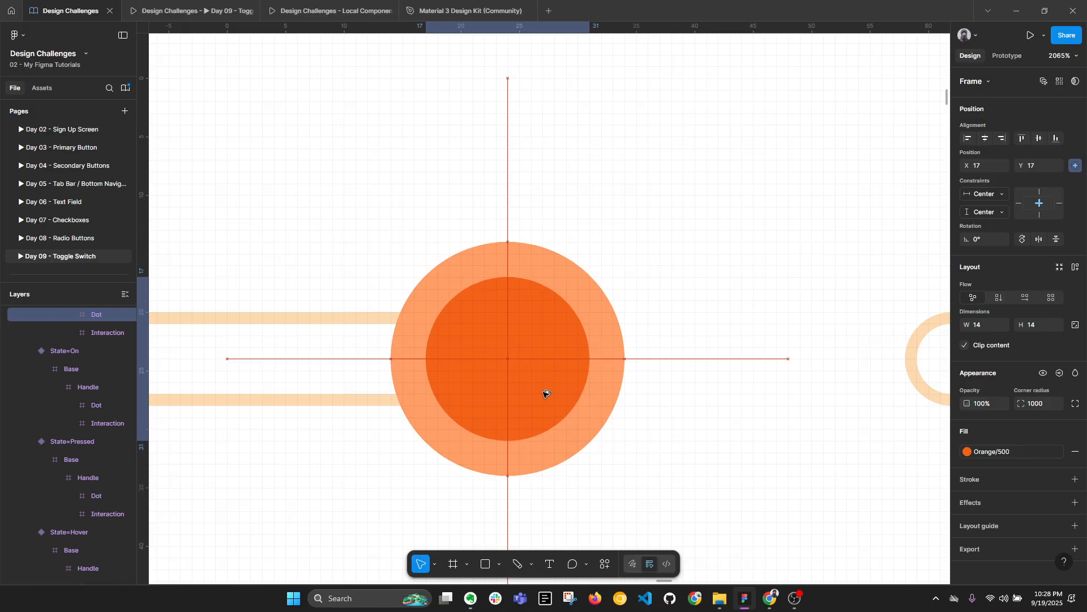
Select the matching Interaction layers across all variants and change their Orange/400 color to Orange/300.
scroll(609, 313, down, 5)
click(615, 323)
scroll(675, 328, down, 4)
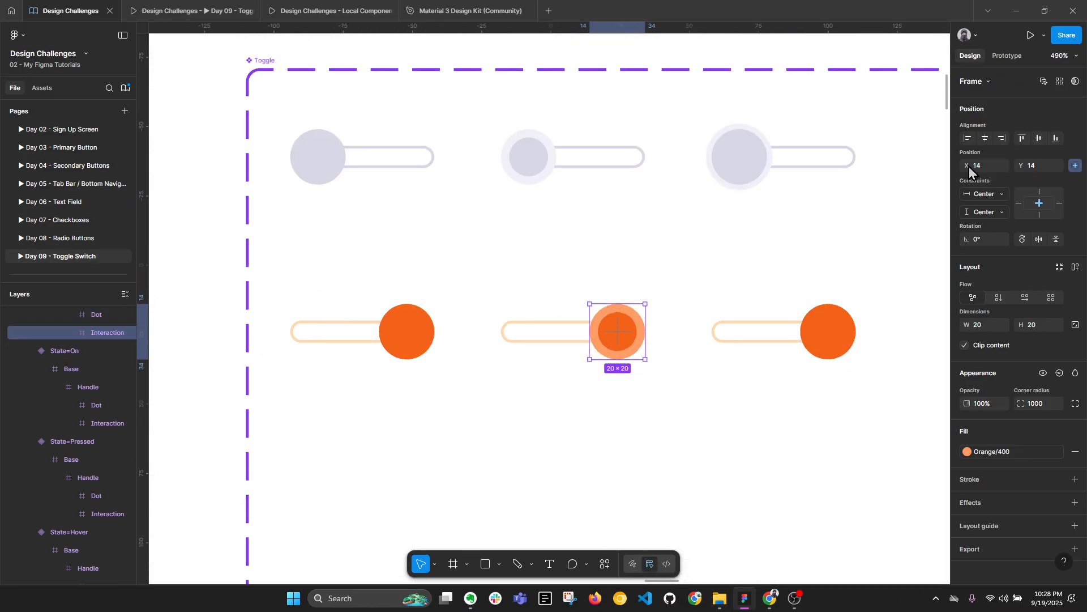
click(1058, 82)
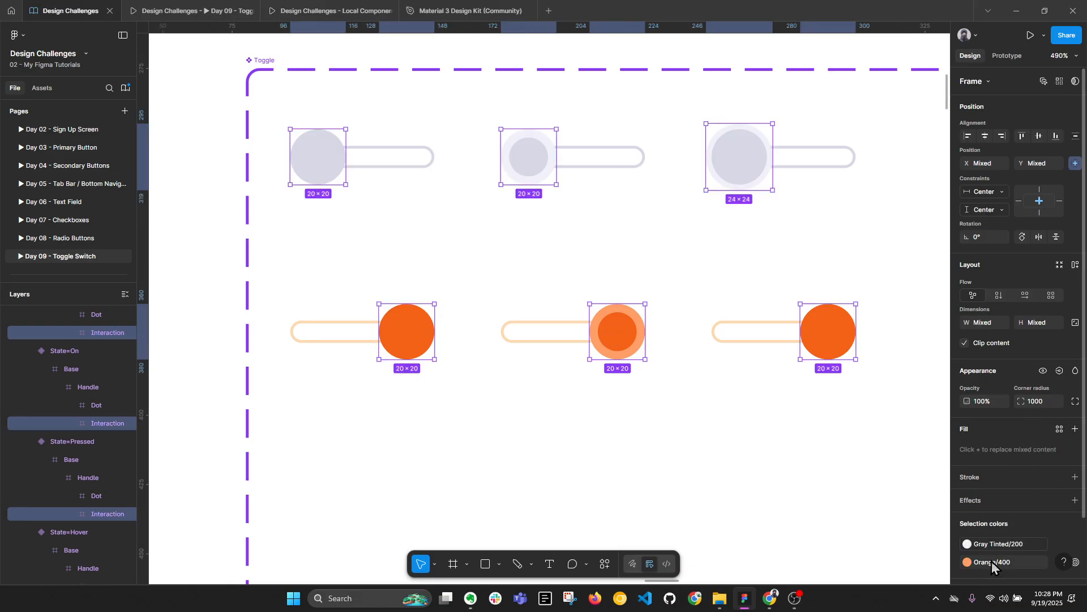
click(991, 562)
click(934, 503)
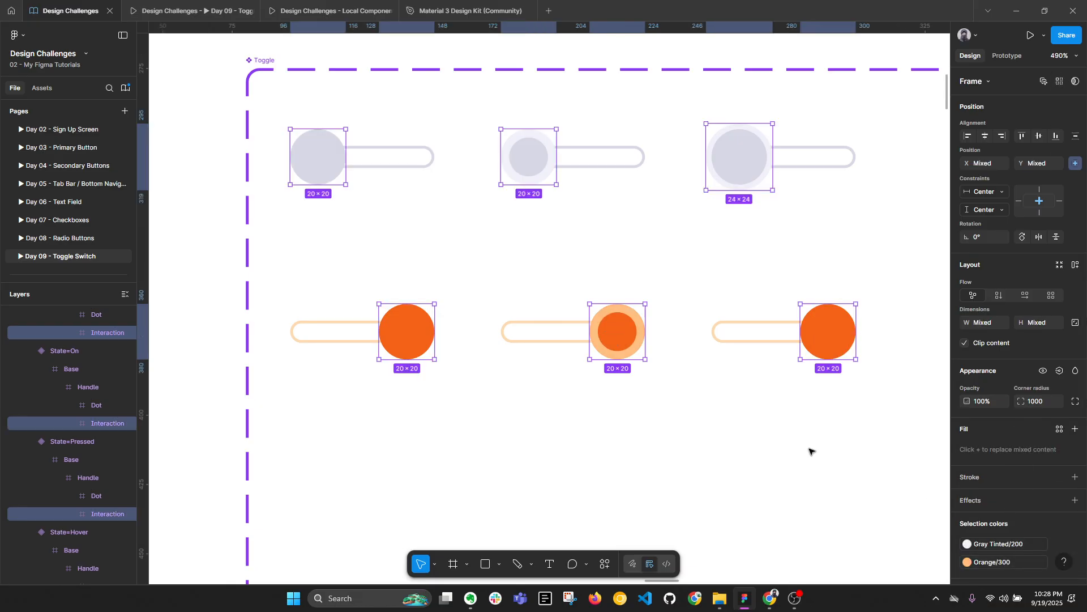
click(746, 427)
Enlarge the Interaction circle of the On variant to 24 × 24 and center it behind the dot at X 12, Y 12.
ctrl+click(412, 343)
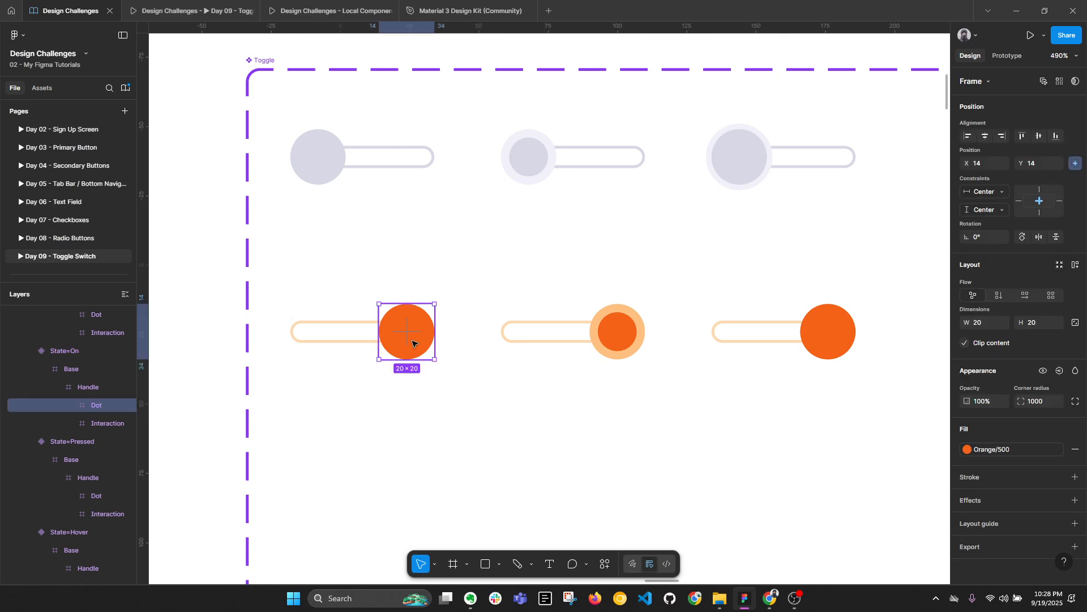
click(89, 423)
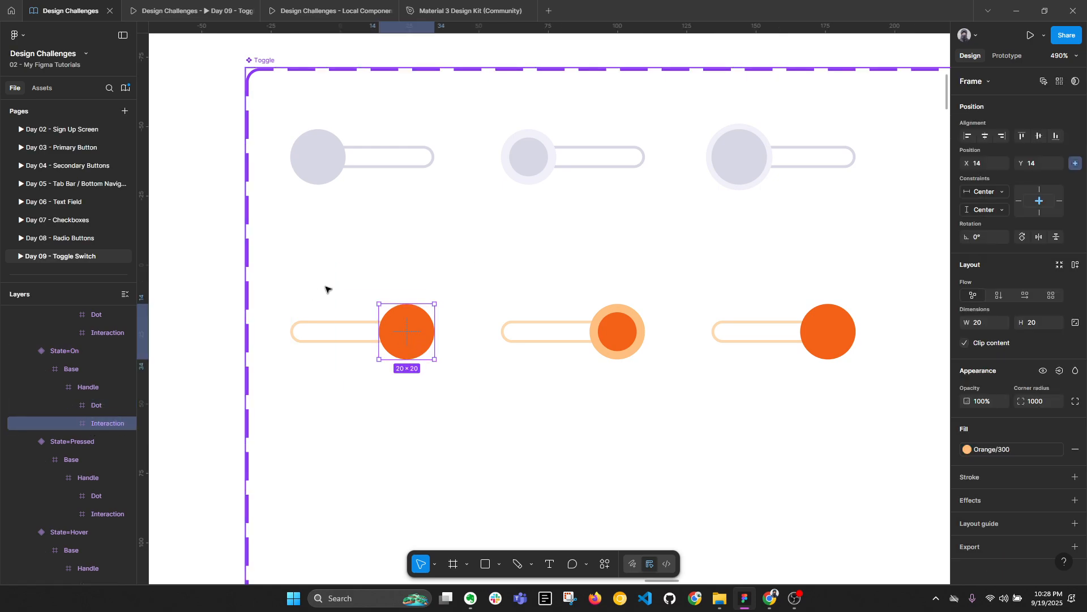
scroll(394, 312, up, 5)
drag(505, 439, 532, 458)
key(Up)
key(Up)
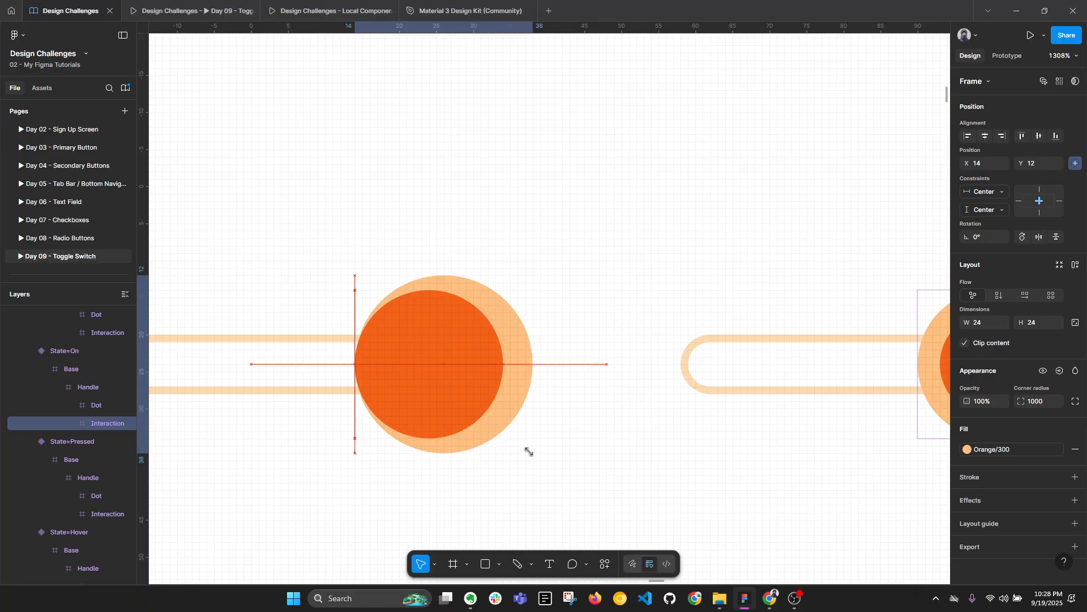
key(Left)
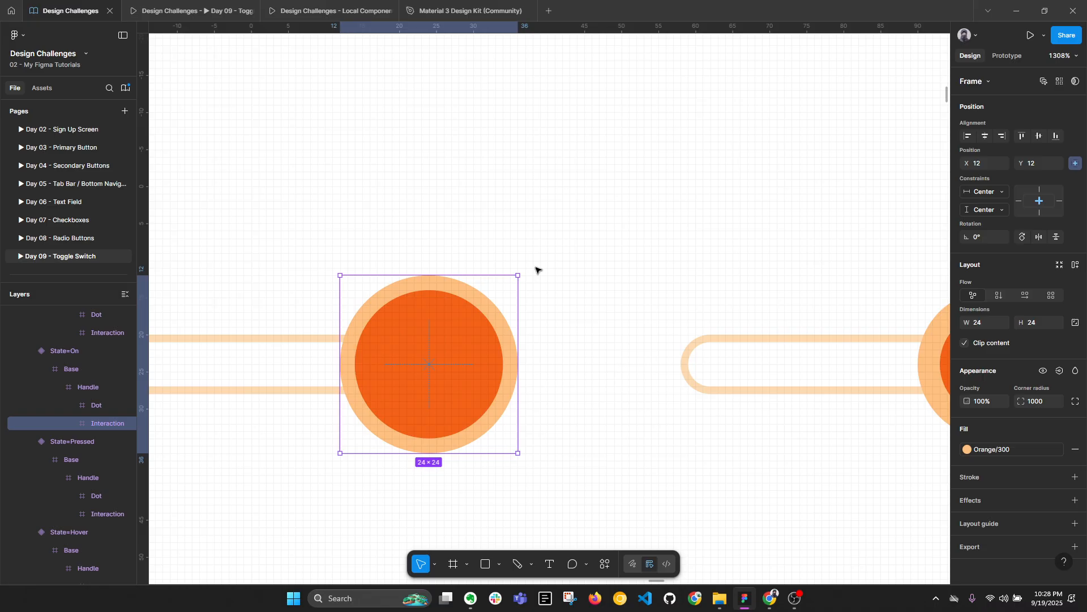
scroll(539, 269, down, 5)
click(635, 366)
scroll(534, 350, down, 3)
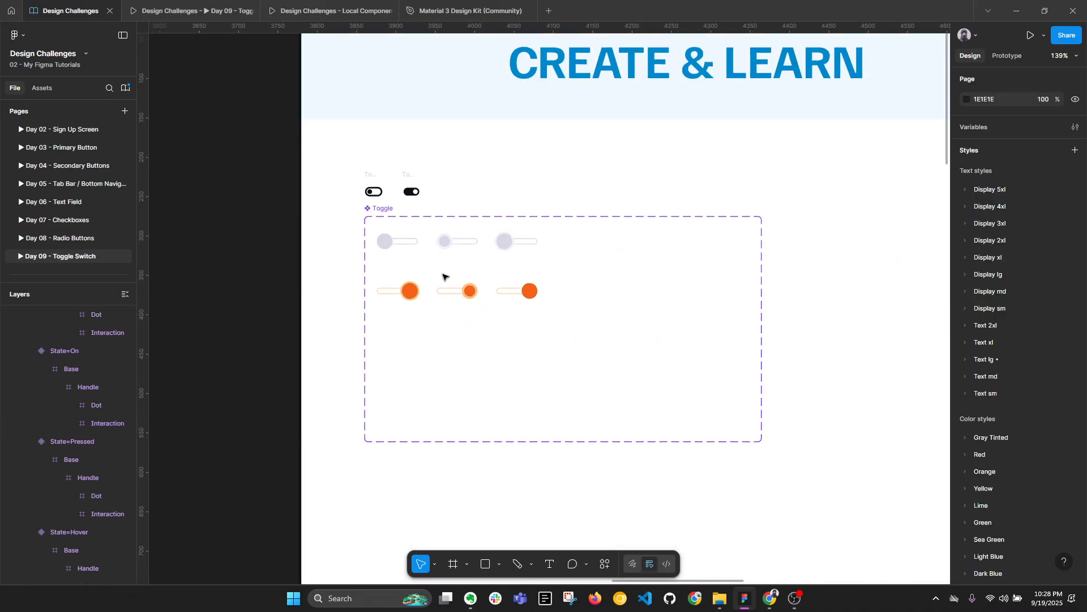
Shrink the Toggle component set frame to 236 × 127 so it fits closely around the six variants.
click(388, 211)
drag(485, 444, 502, 315)
drag(762, 266, 550, 267)
scroll(434, 257, up, 5)
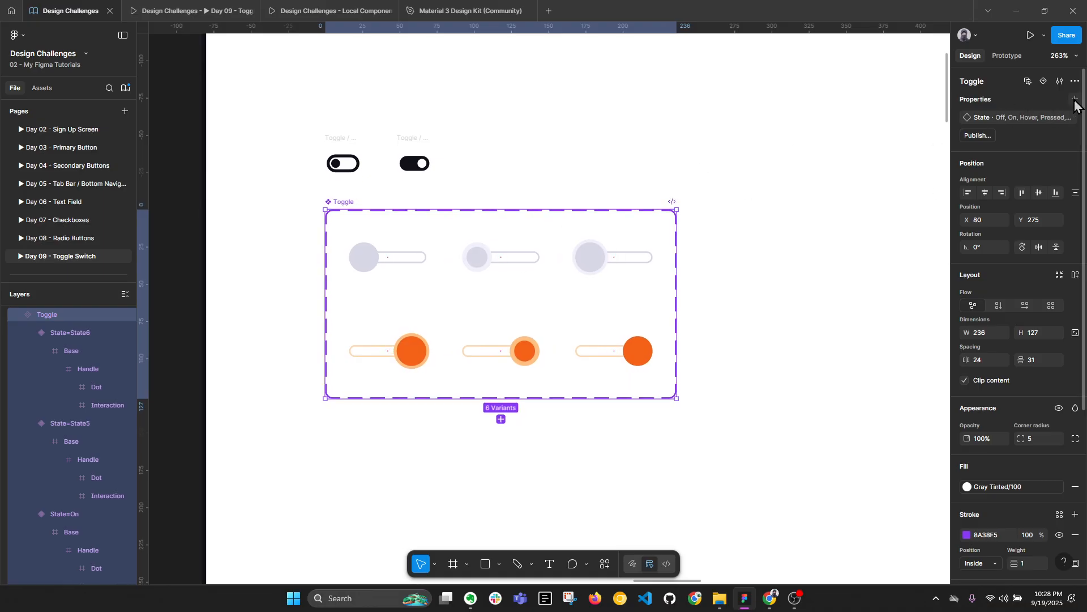
Add a variant property named Selected with the value No to the Toggle component set.
click(1059, 118)
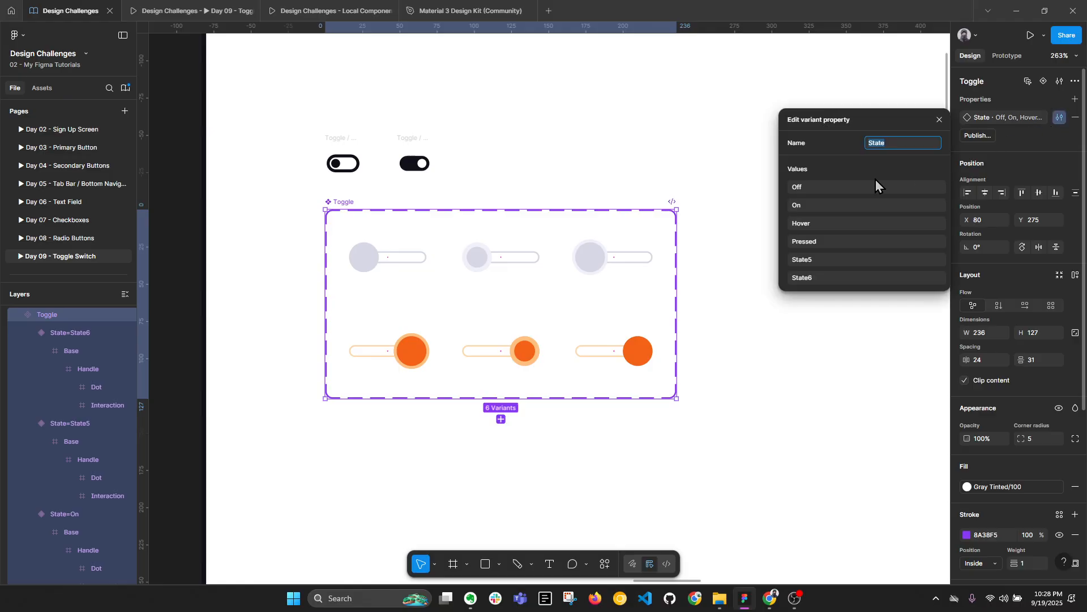
click(1075, 100)
click(980, 133)
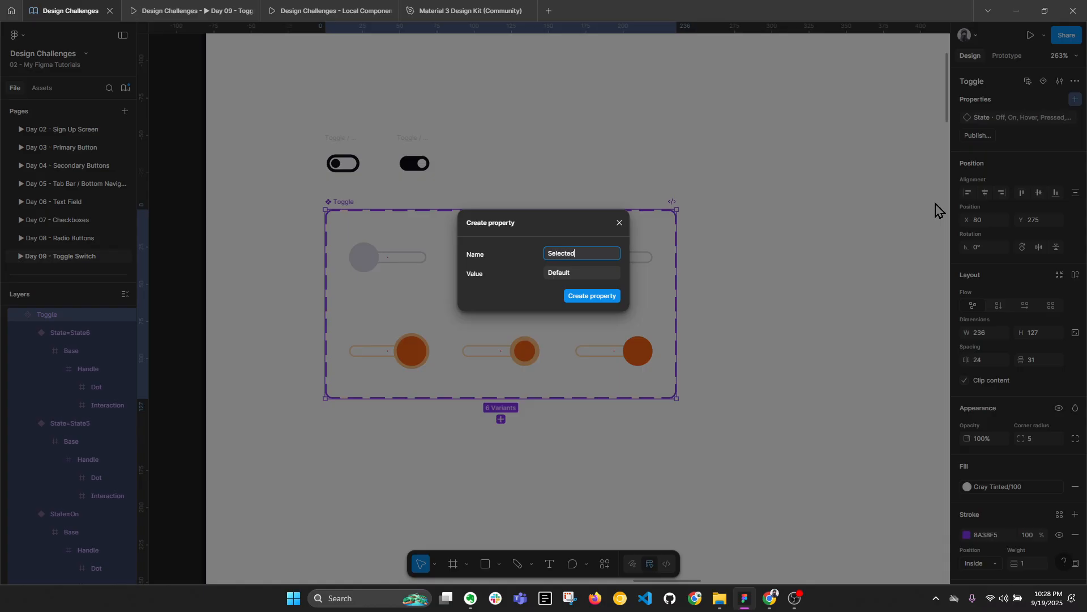
text(No)
key(Return)
Set the Selected property of the three orange variants to Yes.
scroll(498, 252, up, 2)
click(383, 261)
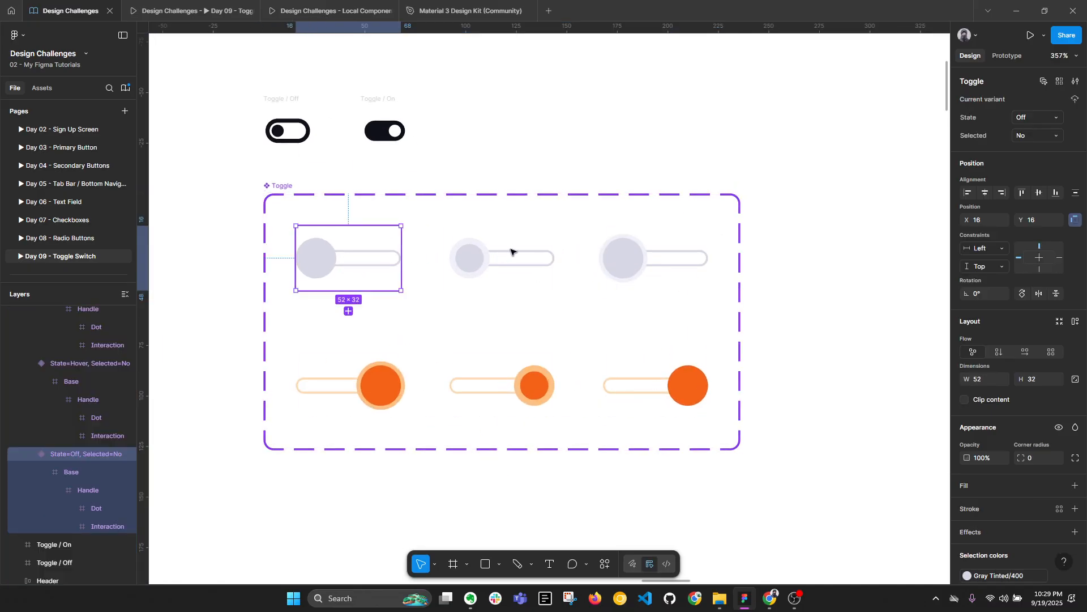
shift+click(512, 251)
shift+click(667, 262)
click(628, 377)
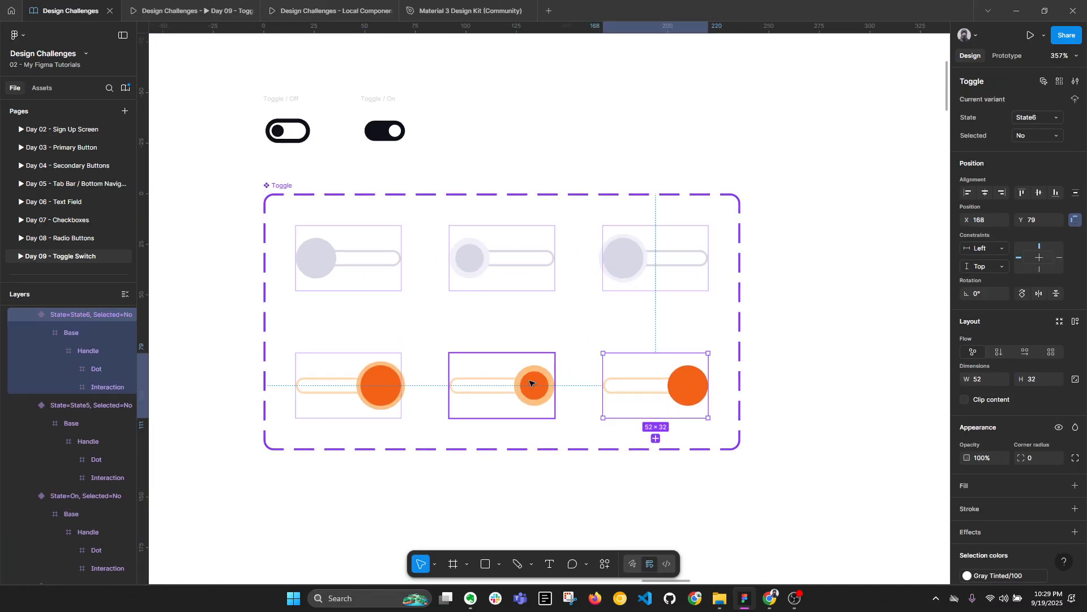
shift+click(529, 379)
shift+click(381, 378)
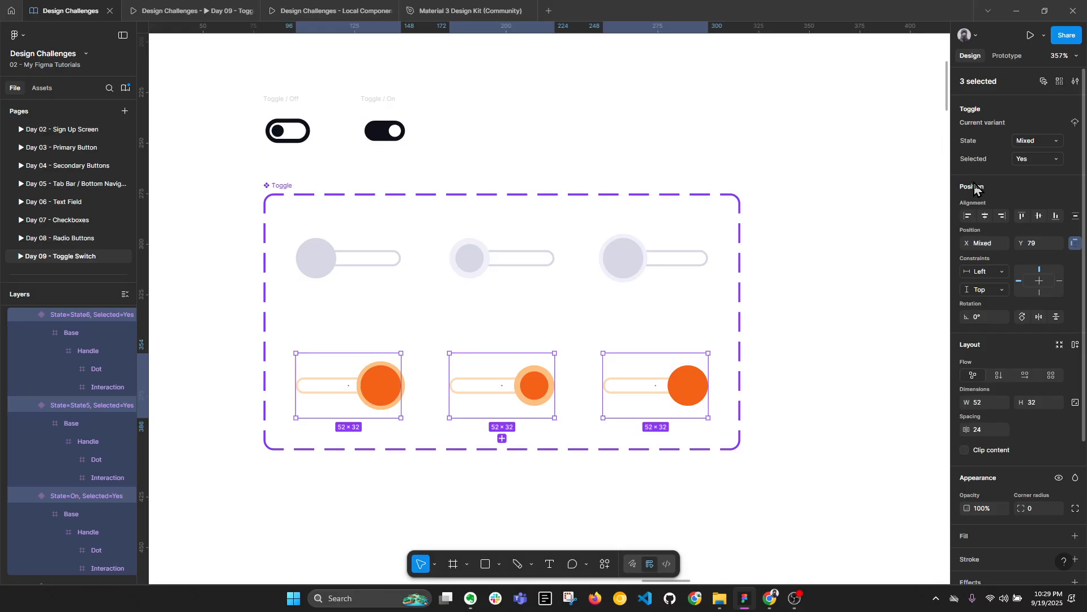
Set the State of the plain gray variant and the plain orange variant without a halo to Default.
click(341, 240)
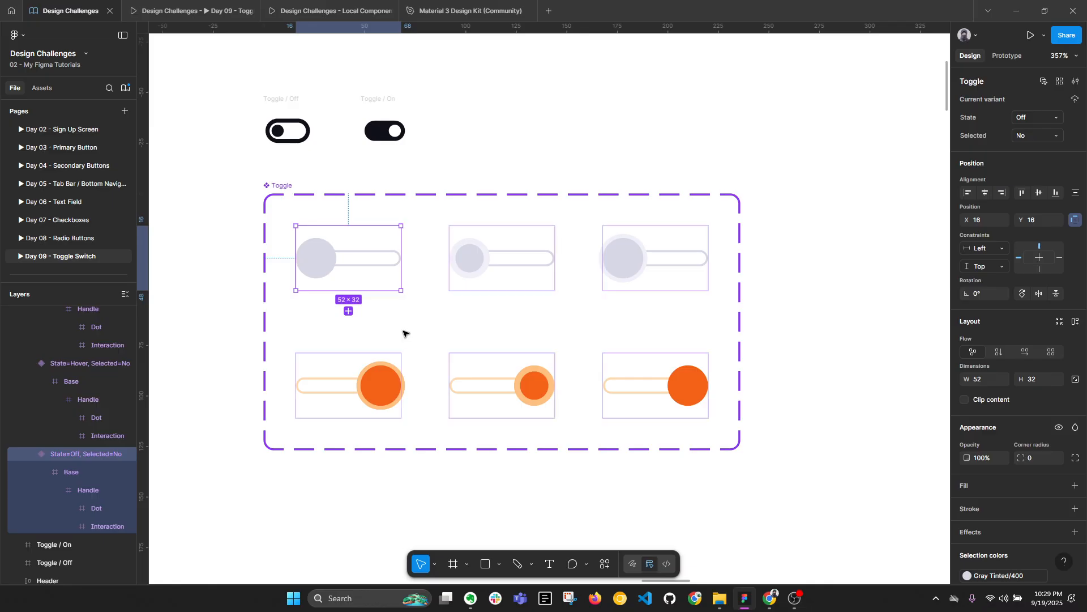
shift+click(654, 368)
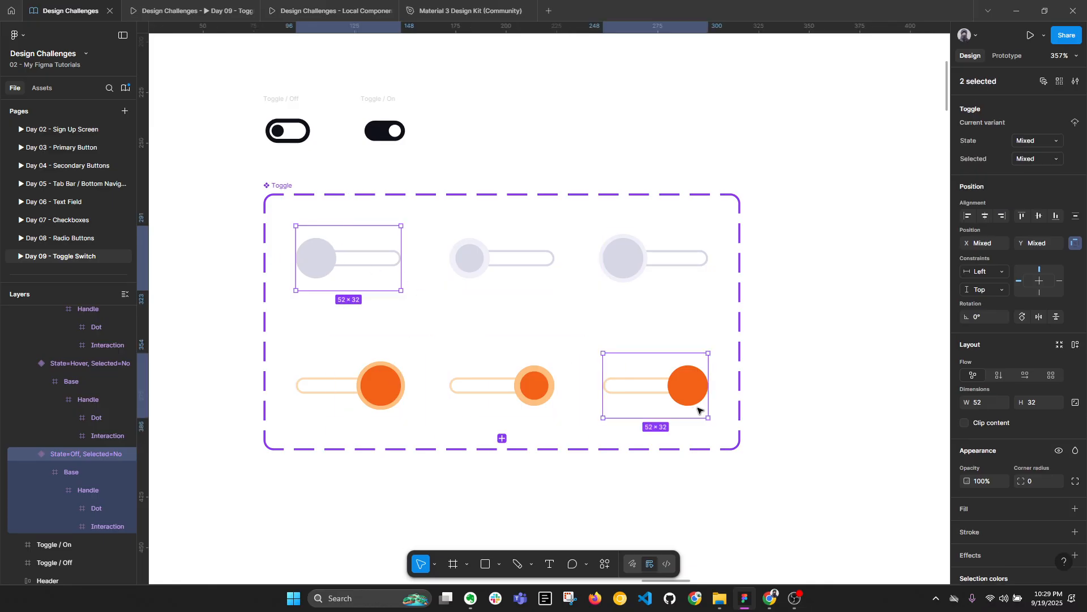
click(1035, 142)
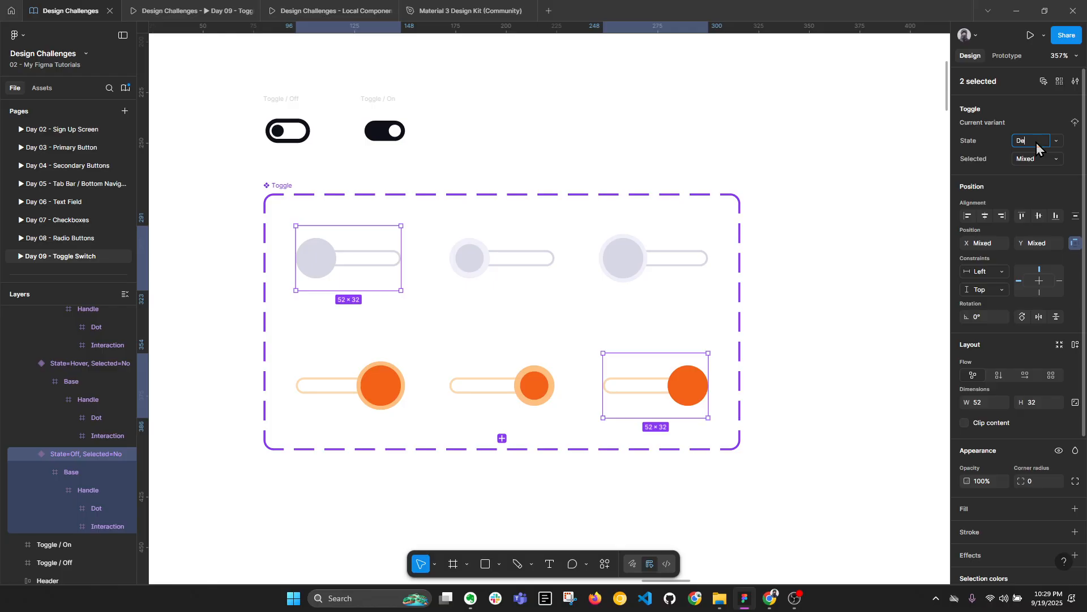
text(Default)
key(Return)
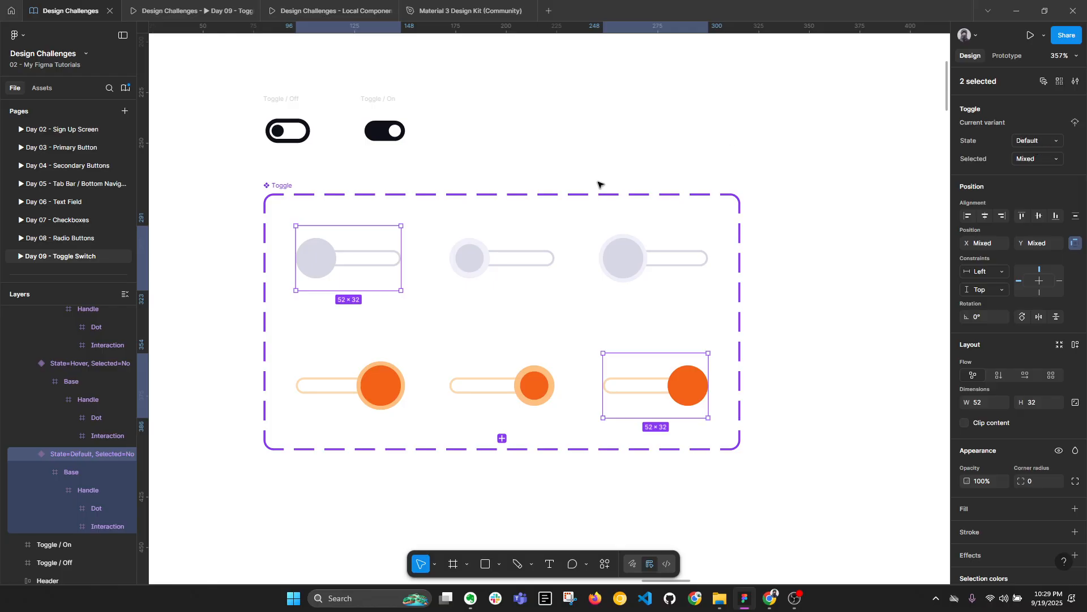
Set the State property of the middle gray and middle orange variants to Hovered.
click(520, 269)
shift+click(552, 372)
click(1049, 141)
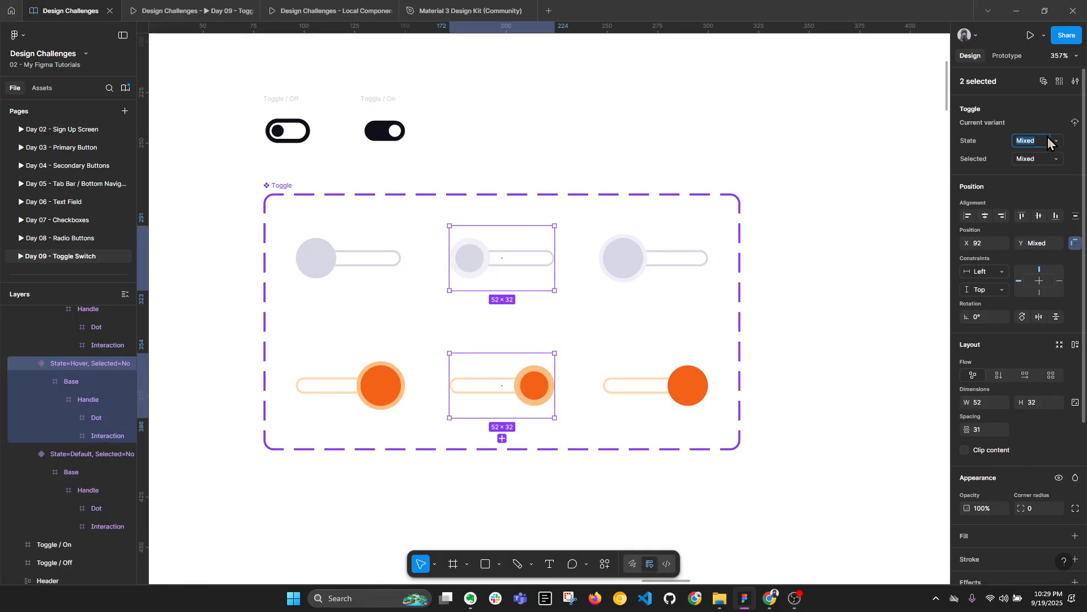
text(Hovered)
key(Return)
Set the State property of the large haloed gray variant and the large haloed orange variant to Pressed.
click(654, 258)
shift+click(348, 385)
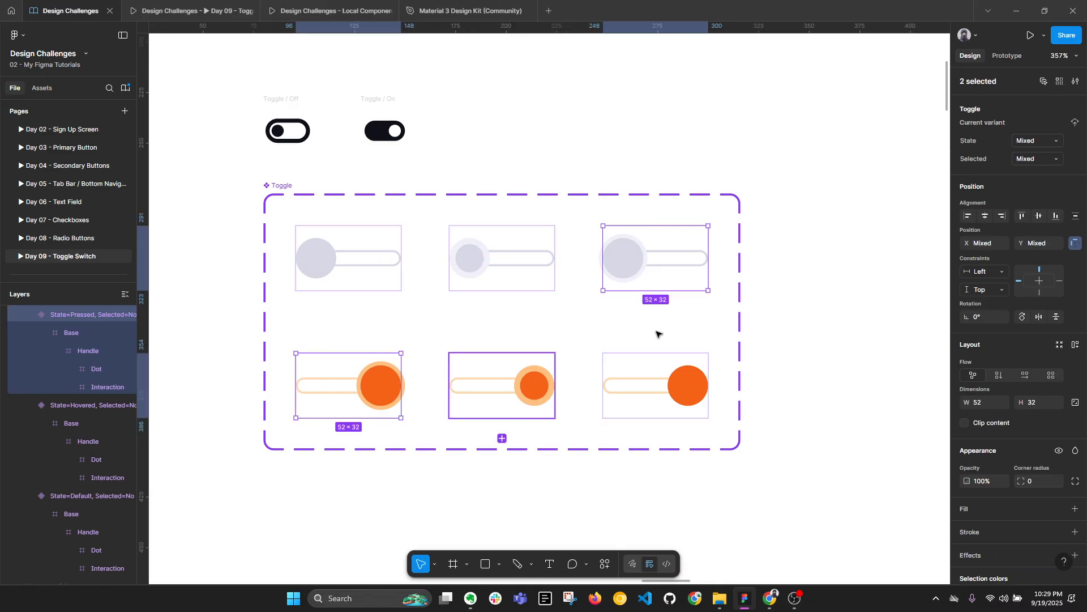
click(1042, 138)
text(Pressed)
key(Return)
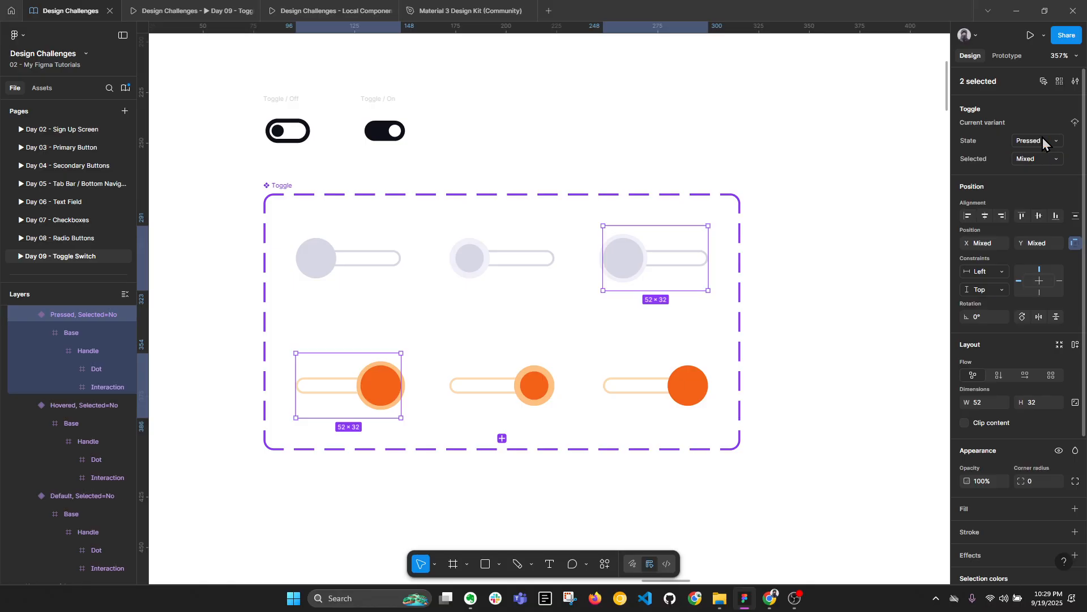
click(859, 230)
Redirect the click interaction of the pressed gray variant's Handle to the Handle of the default orange variant.
scroll(708, 293, down, 3)
scroll(673, 284, right, 3)
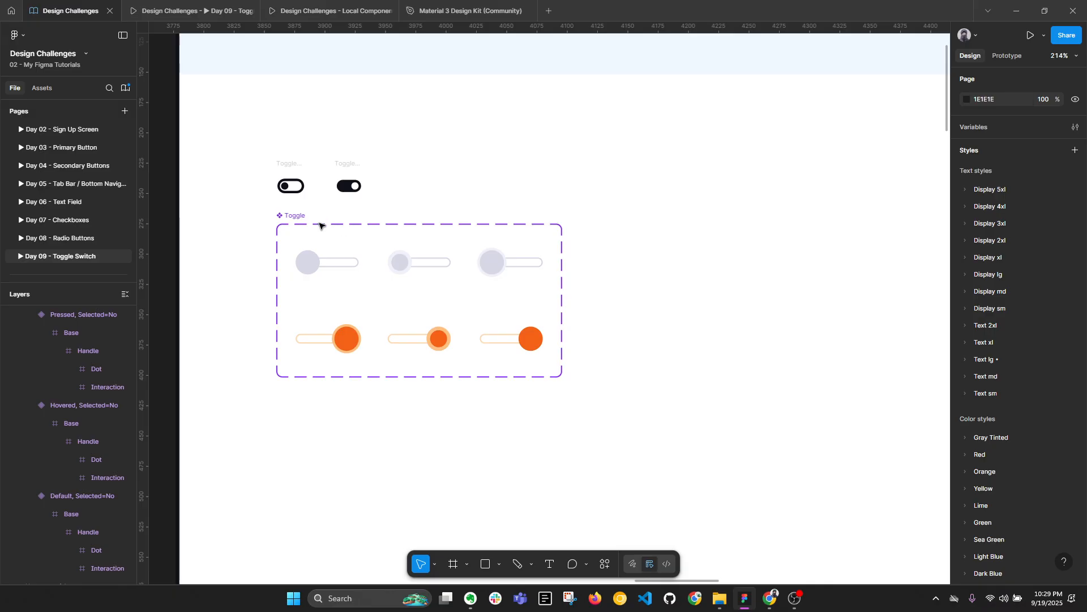
scroll(318, 266, up, 3)
click(621, 371)
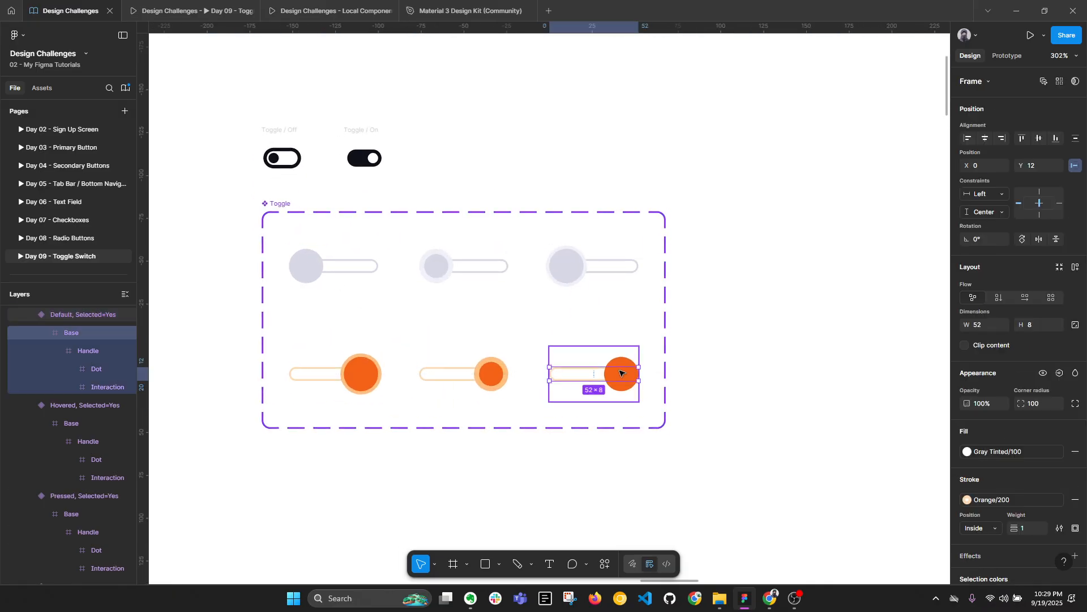
double_click(623, 369)
click(566, 266)
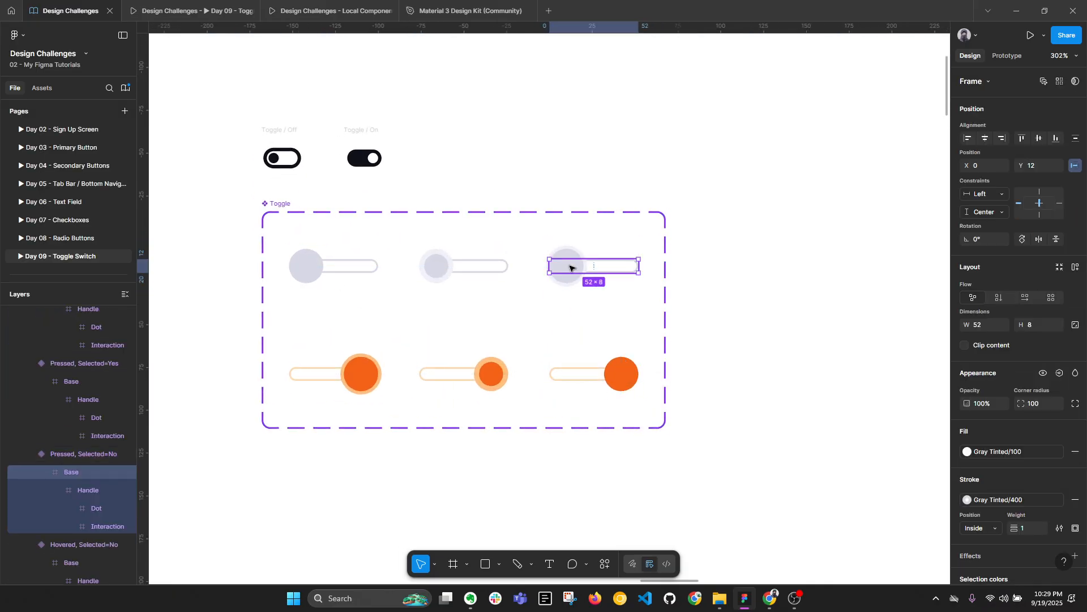
double_click(574, 250)
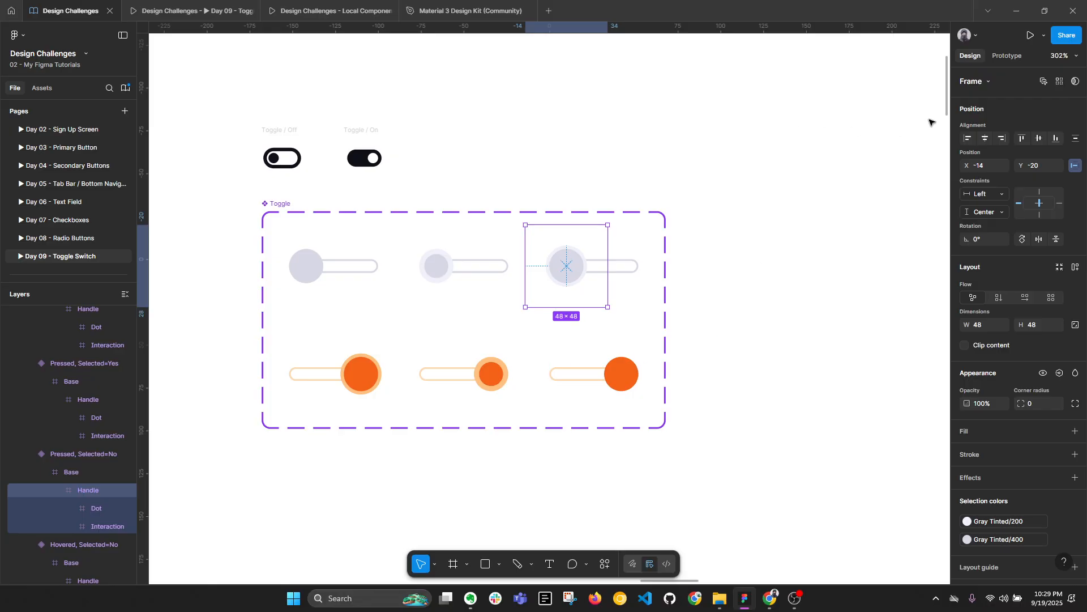
click(1007, 56)
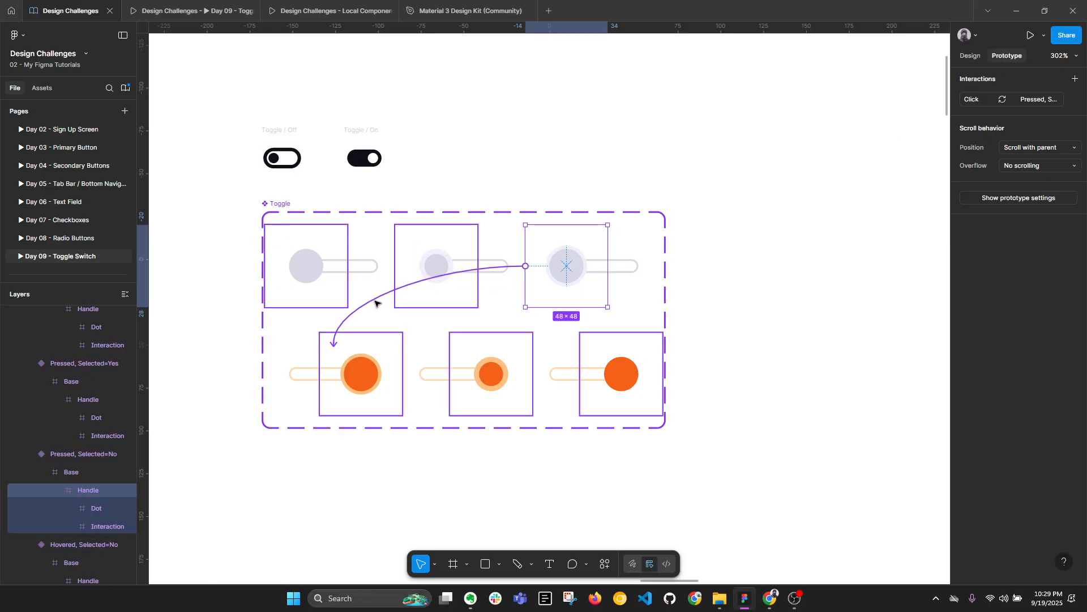
drag(375, 303, 610, 361)
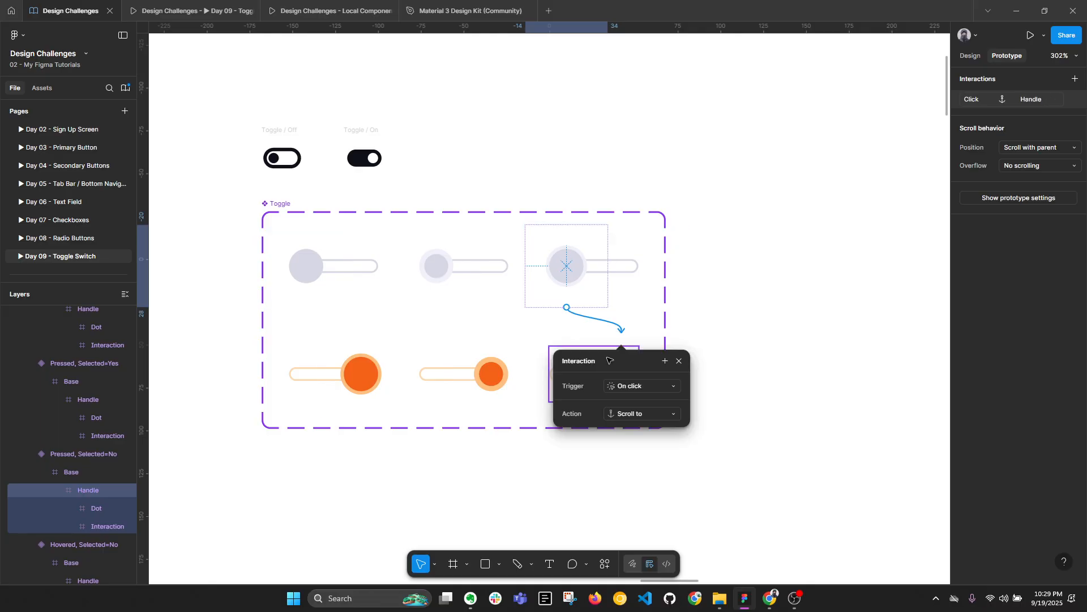
key(Escape)
click(657, 358)
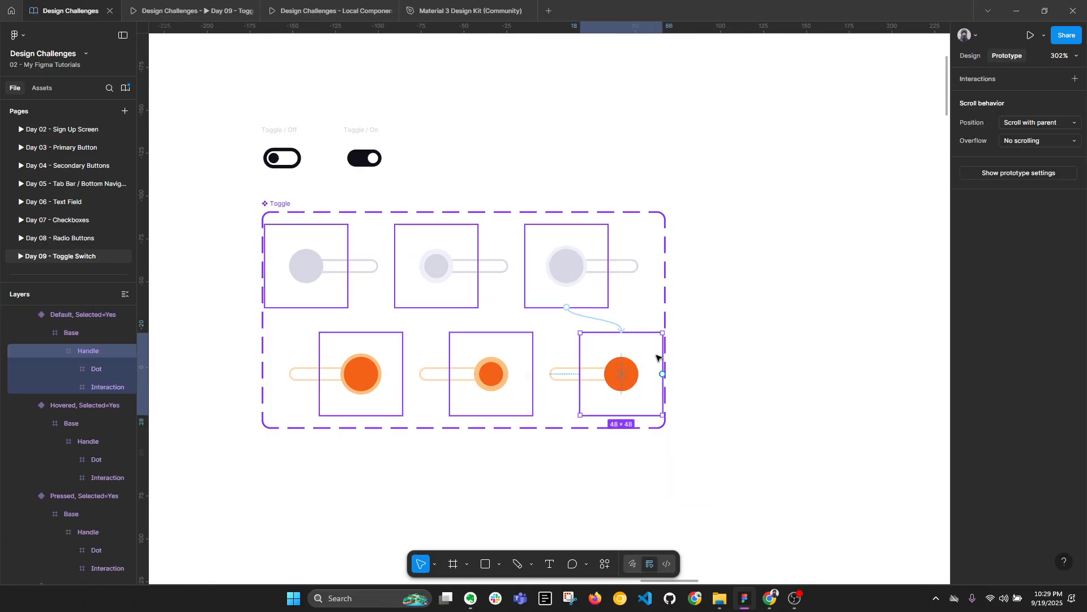
drag(662, 374, 512, 375)
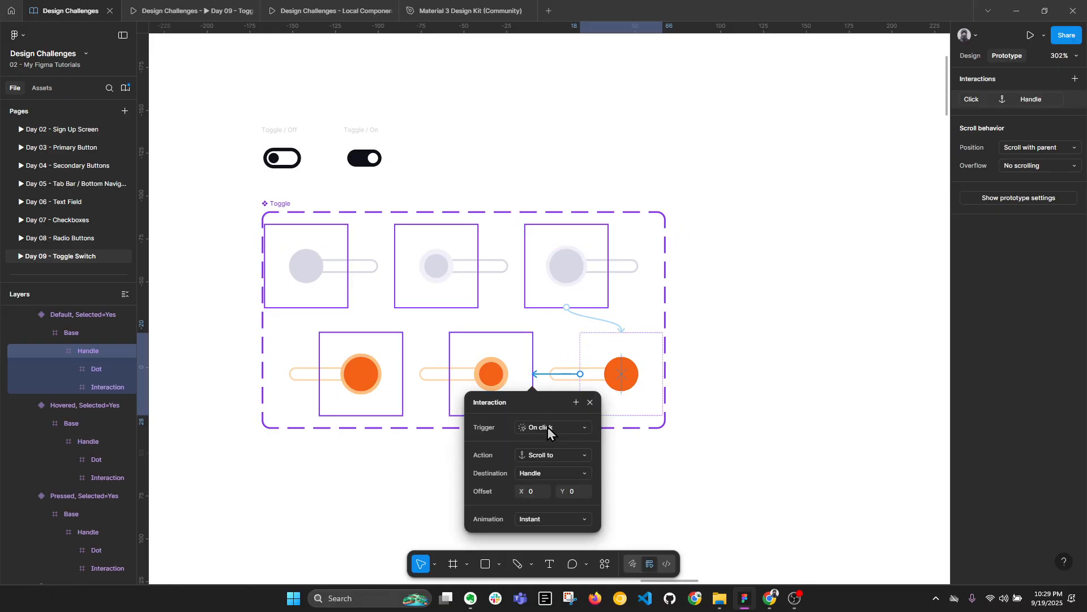
click(548, 428)
key(Escape)
key(ctrl+z)
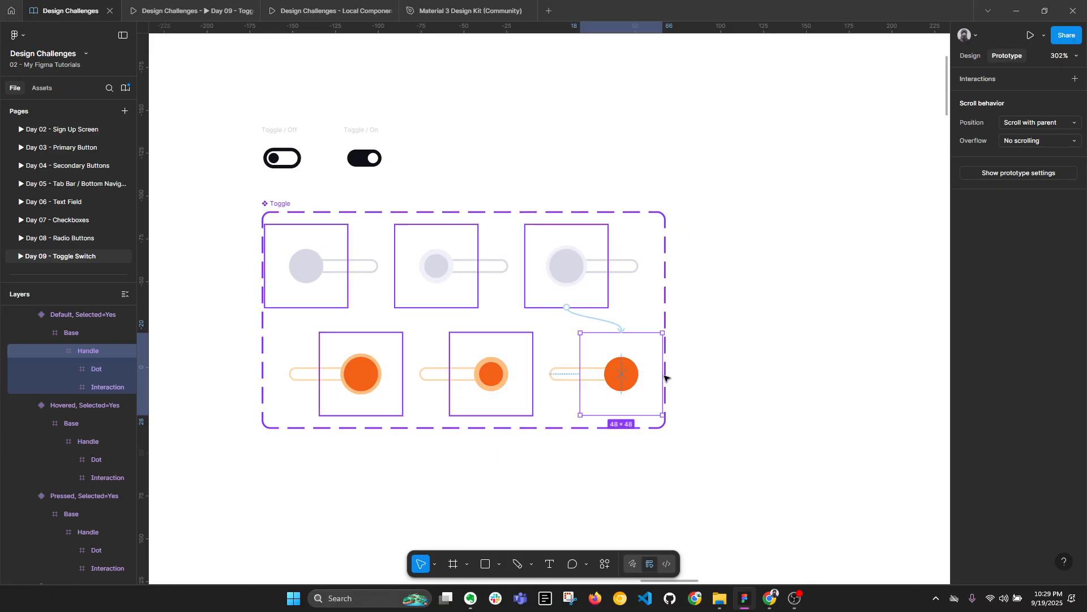
Link the default orange variant's Handle to the hovered orange variant with a While hovering trigger.
drag(580, 375, 504, 385)
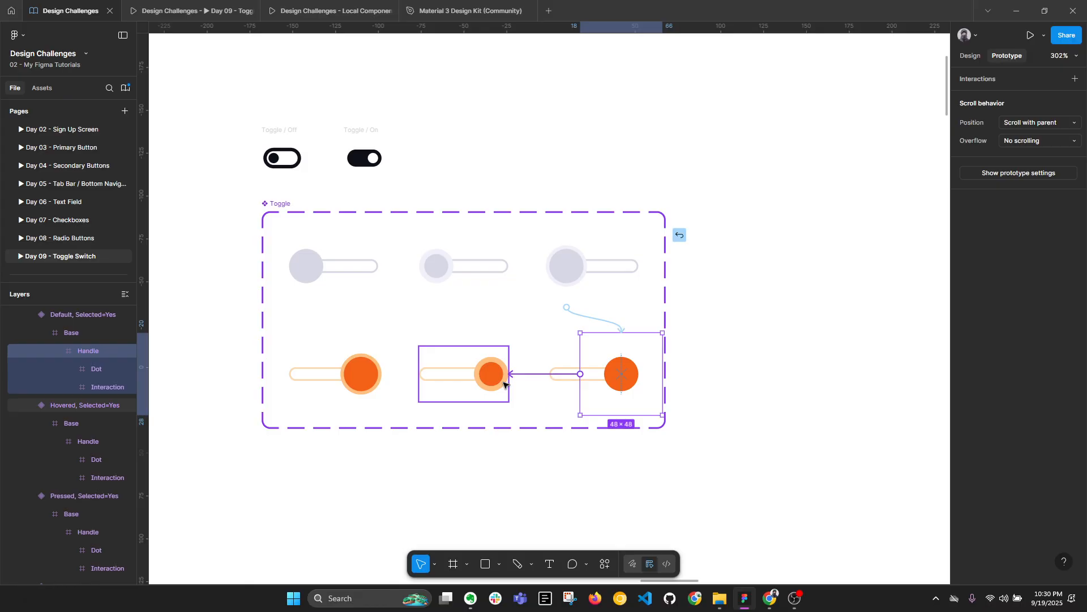
drag(504, 385, 505, 385)
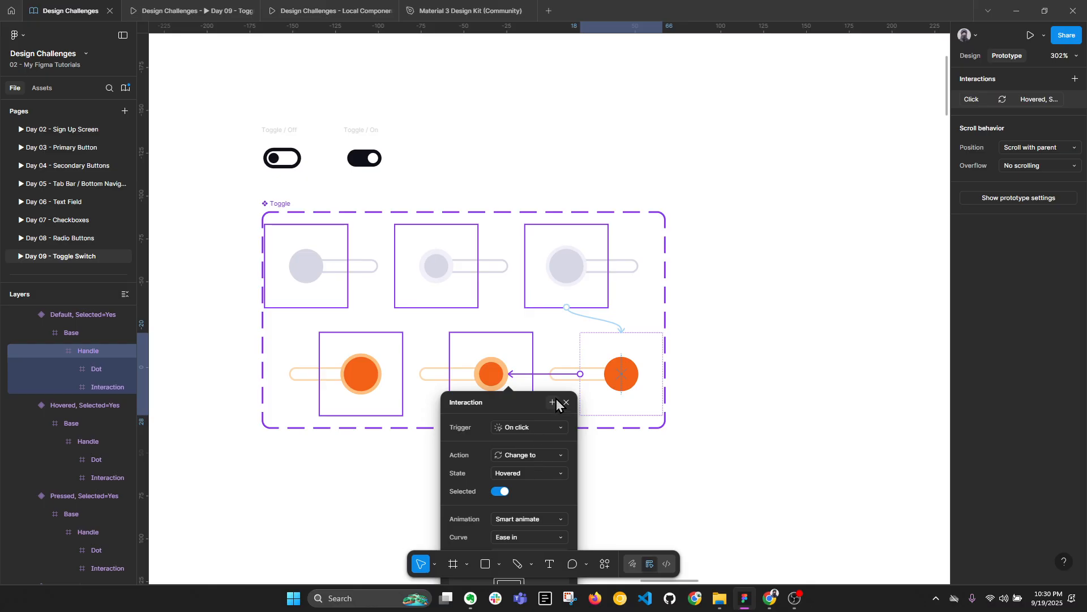
click(591, 405)
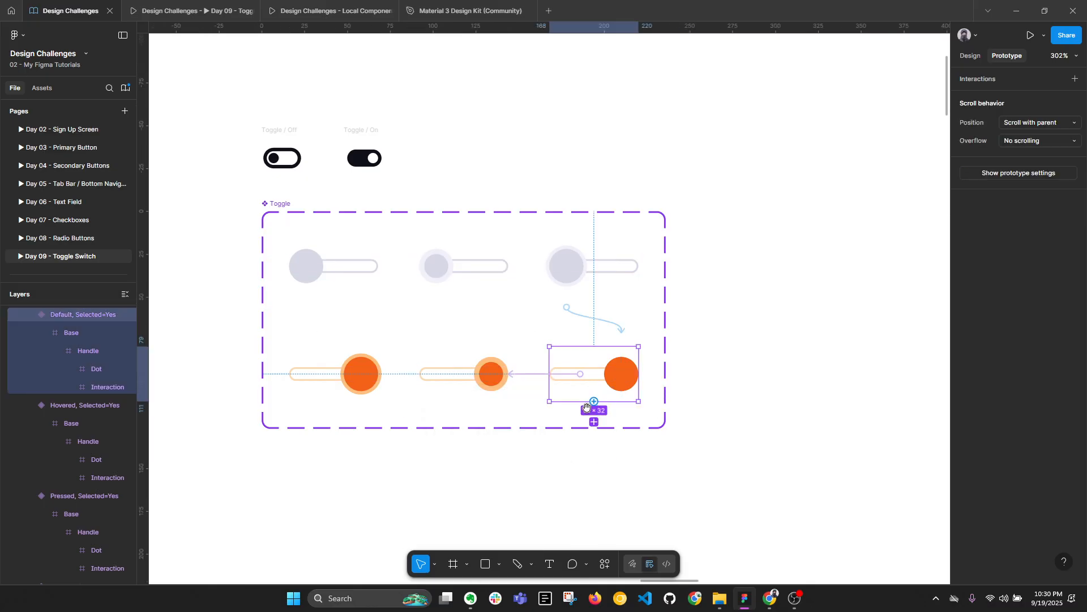
scroll(543, 396, down, 3)
click(514, 315)
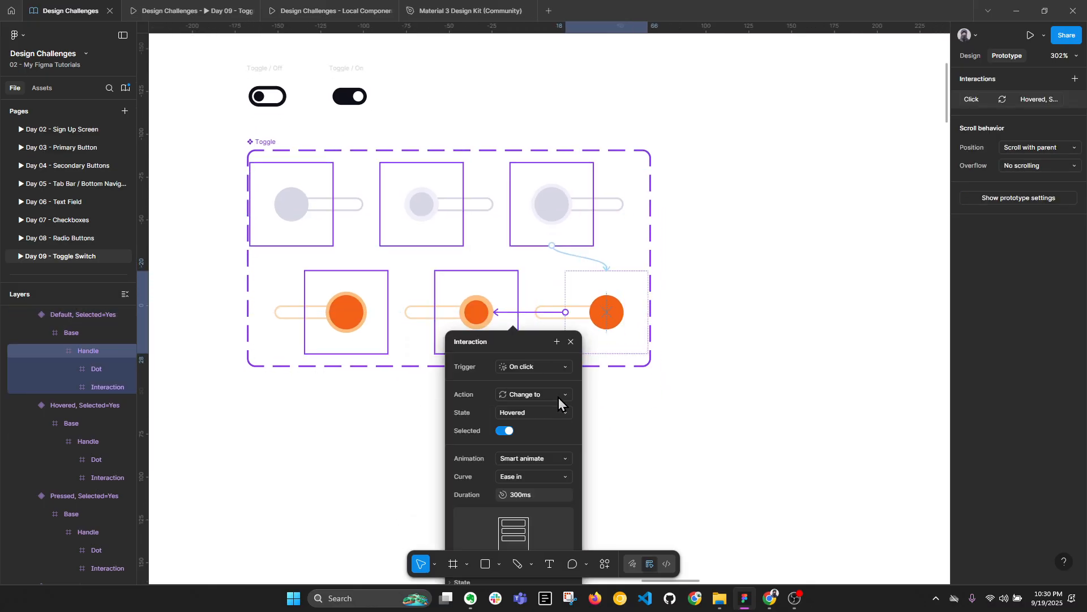
click(548, 367)
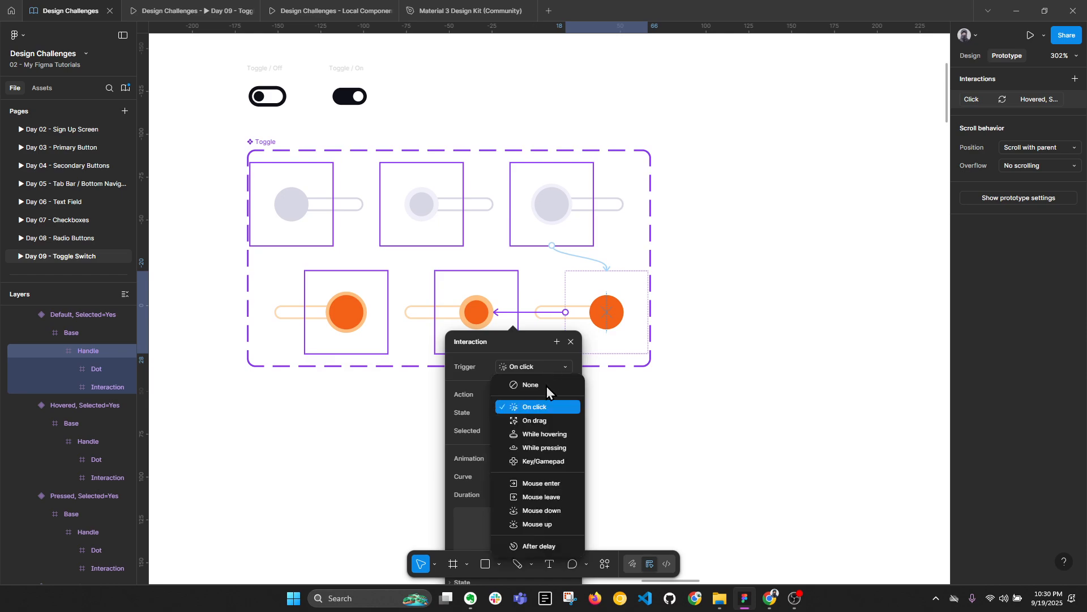
click(545, 438)
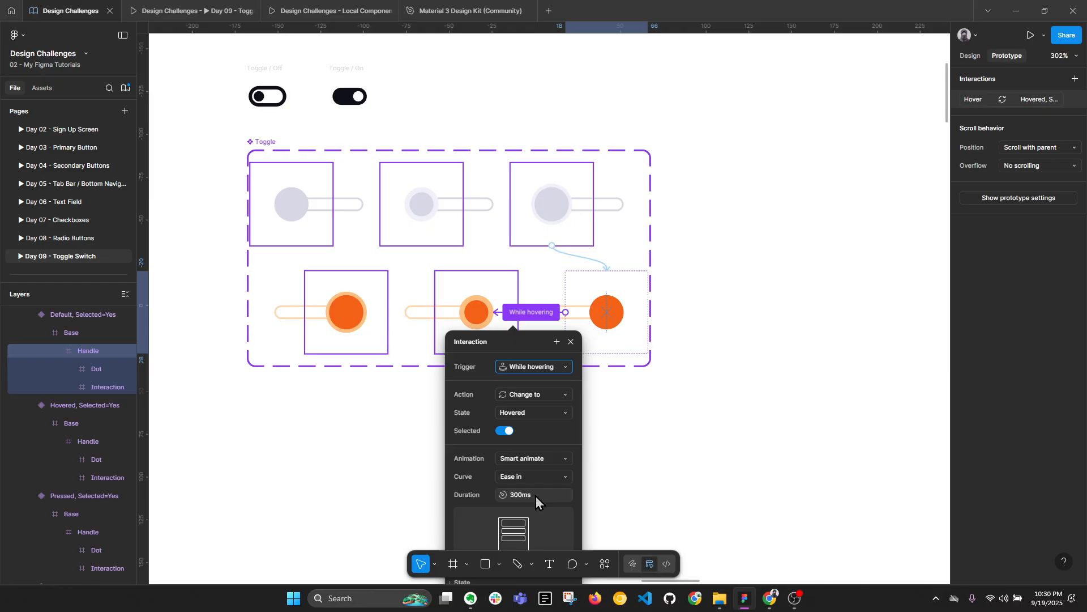
click(376, 425)
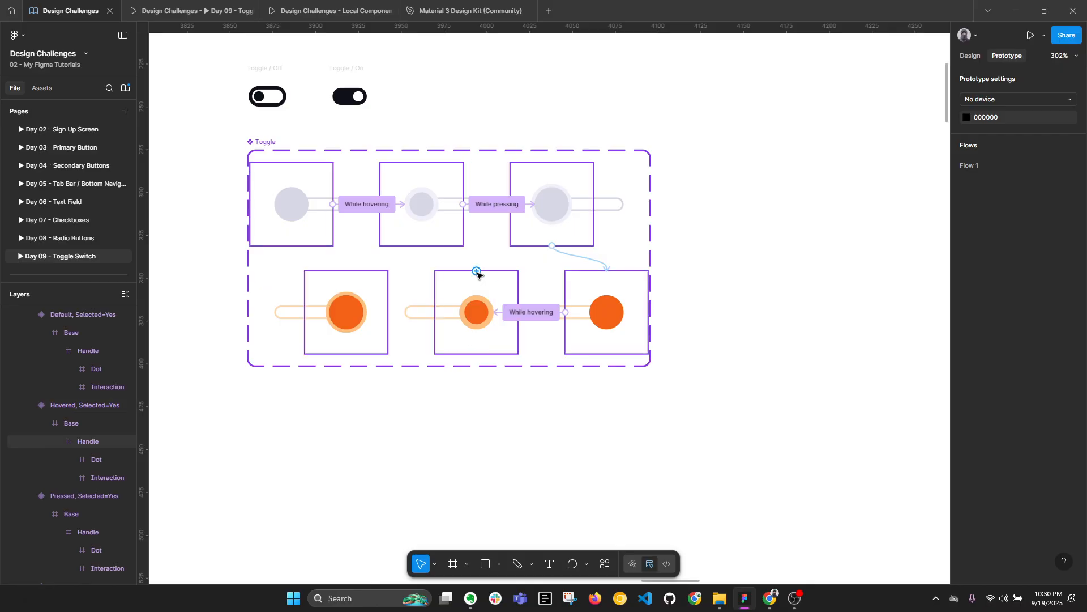
Link the hovered orange variant's Handle to the pressed orange variant with a While pressing trigger and Smart animate.
click(477, 275)
drag(518, 312, 375, 317)
click(418, 367)
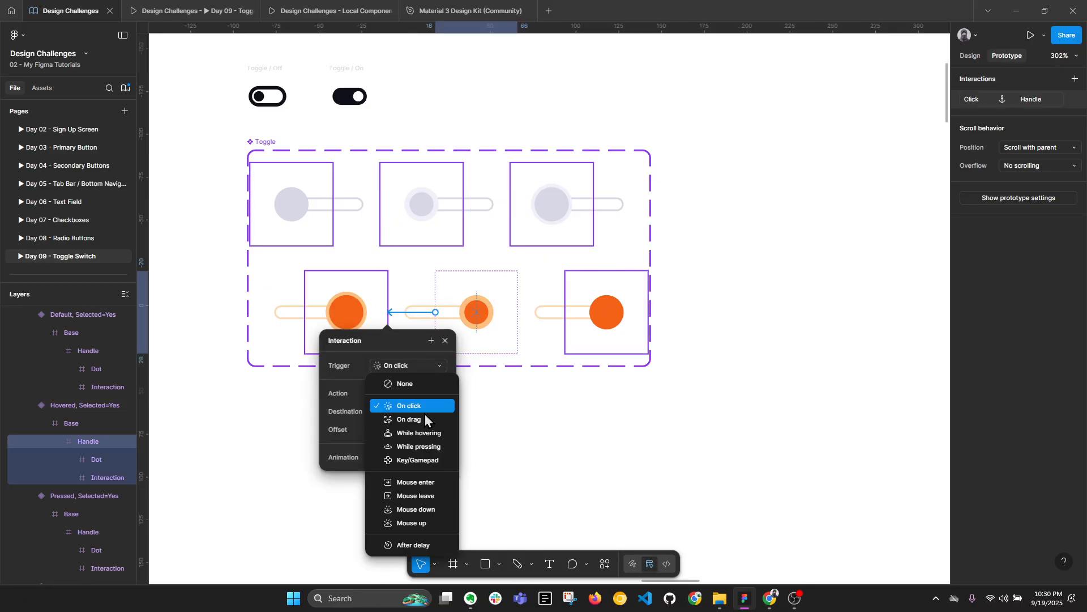
click(515, 384)
drag(401, 315, 376, 321)
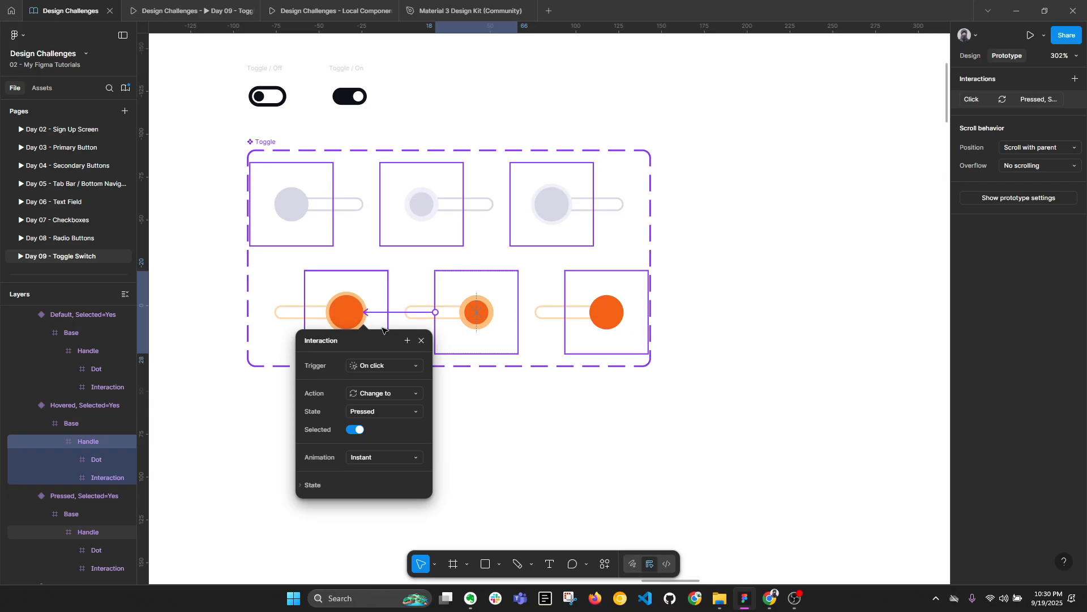
click(400, 367)
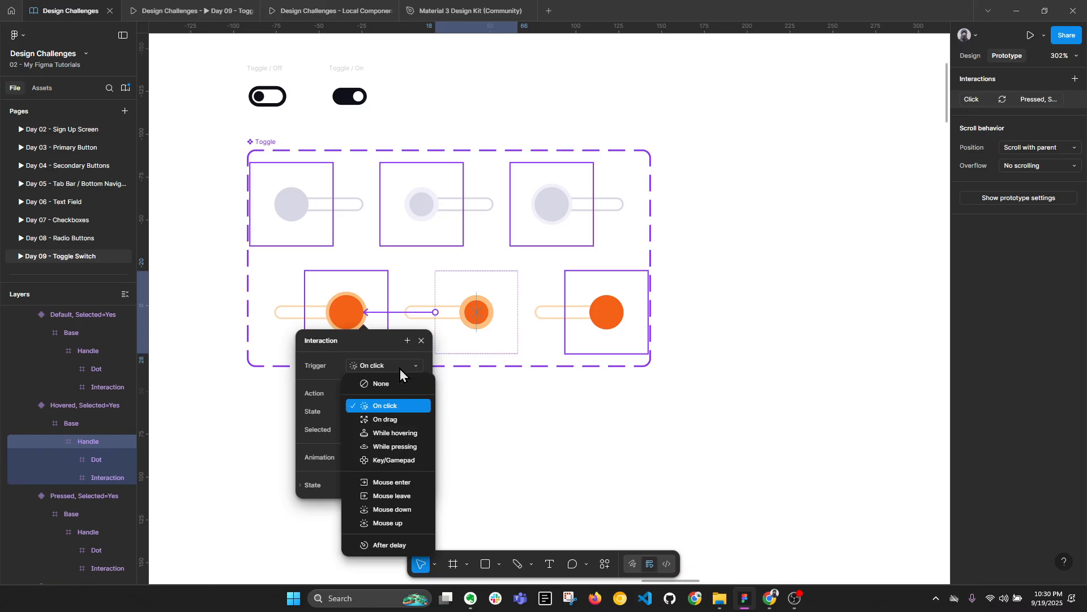
click(415, 445)
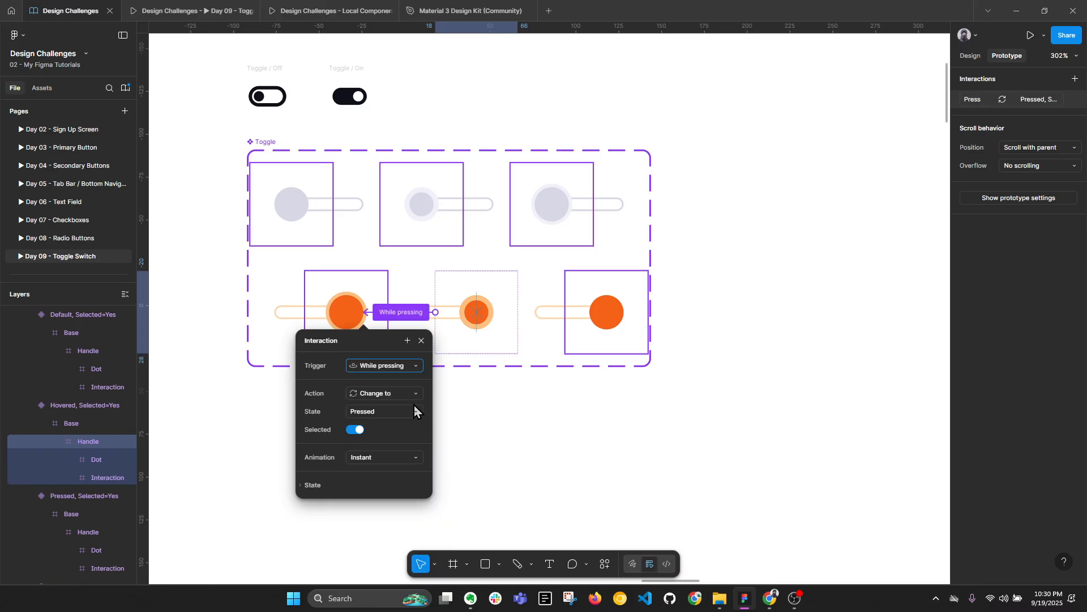
click(402, 457)
click(389, 486)
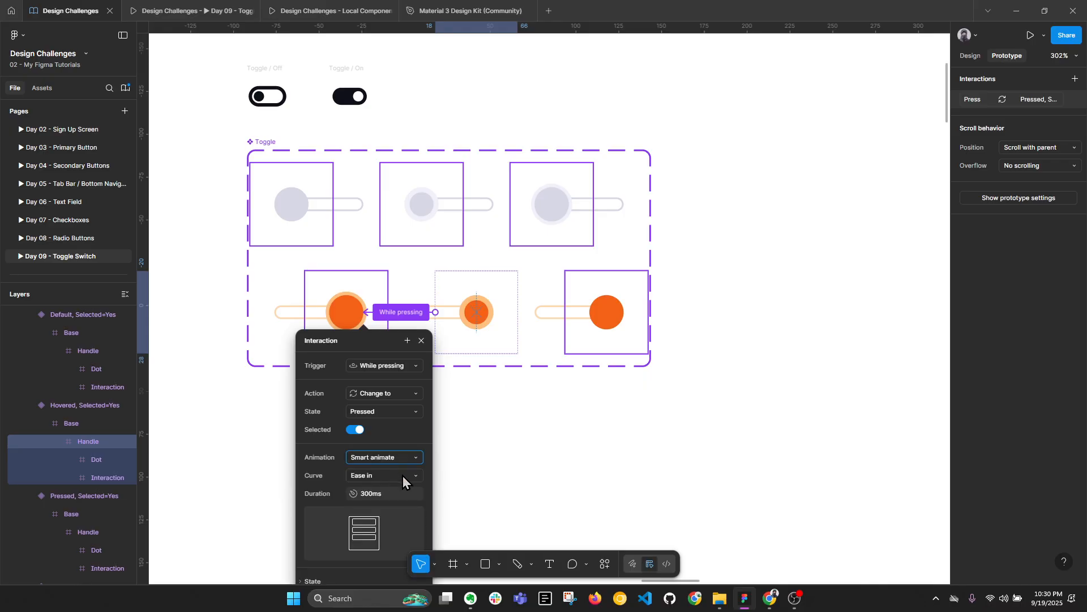
click(483, 401)
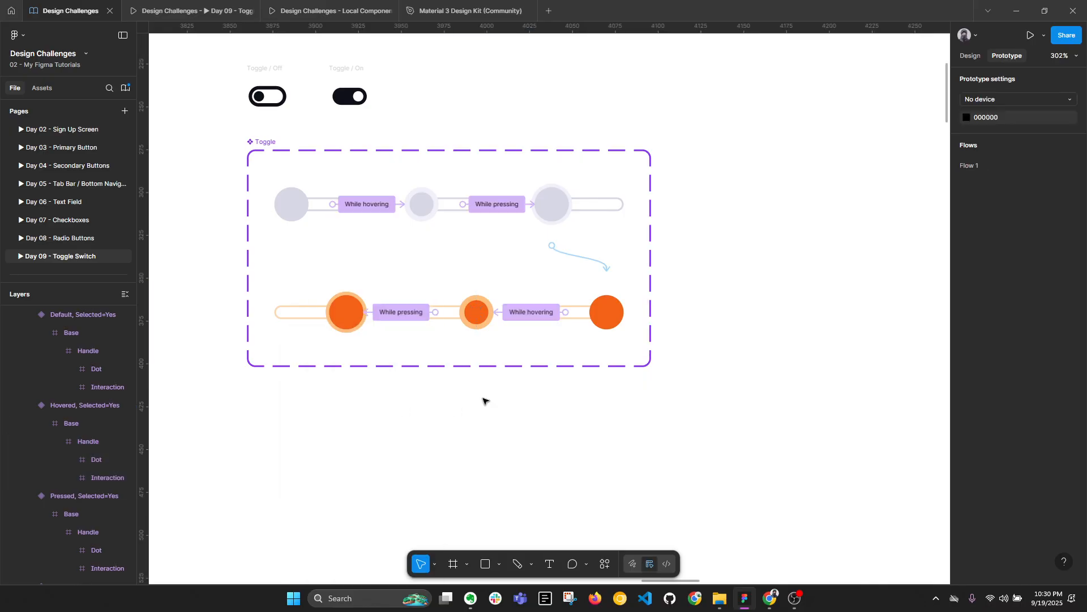
Link the pressed orange variant's Handle to the default gray variant with an on-click Change to interaction.
ctrl+click(347, 273)
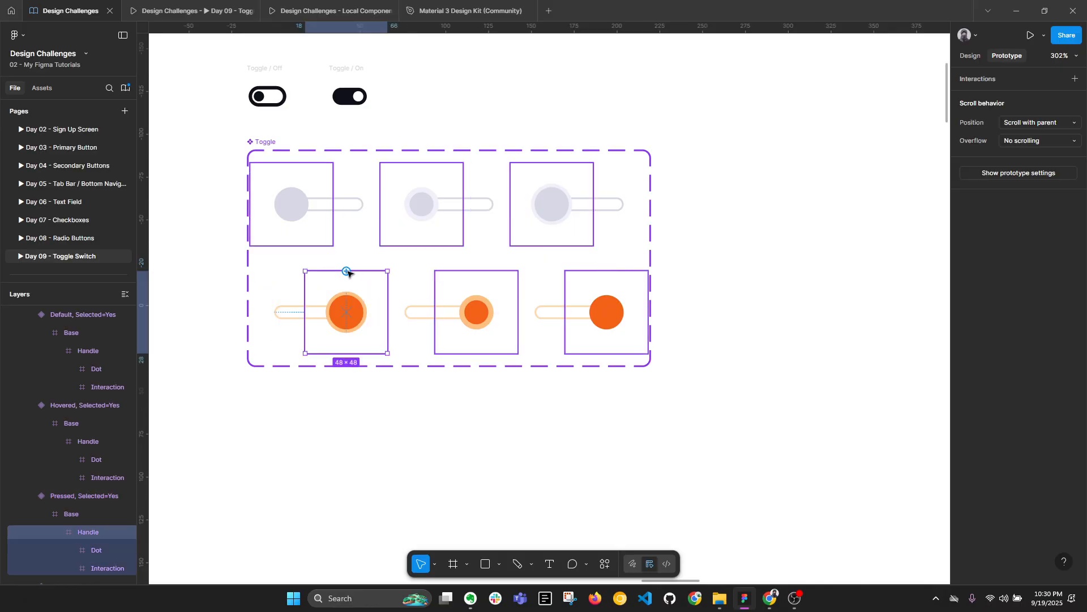
drag(347, 272, 299, 232)
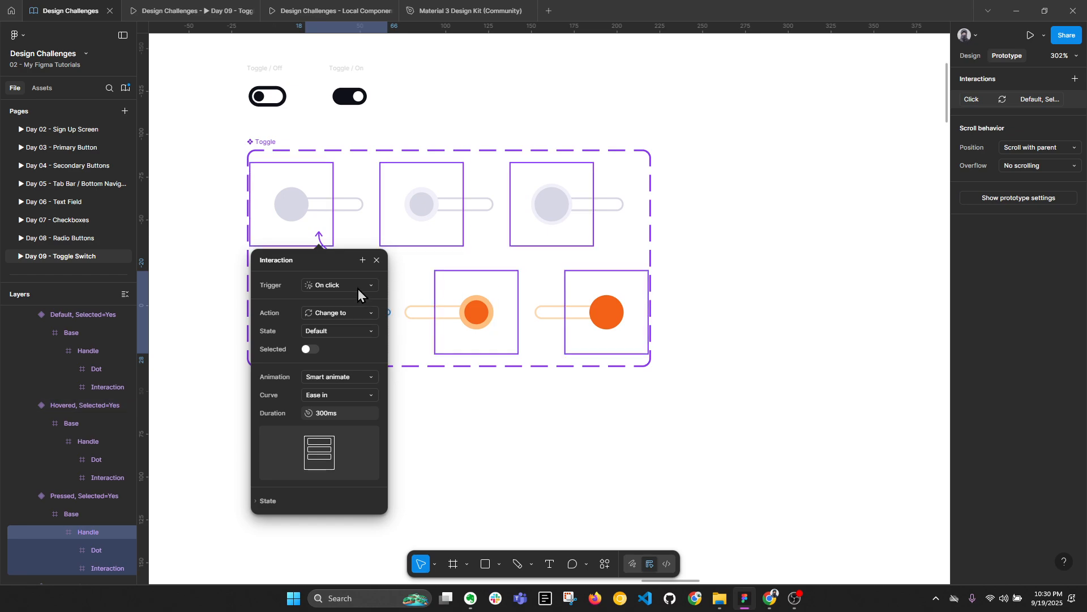
click(530, 437)
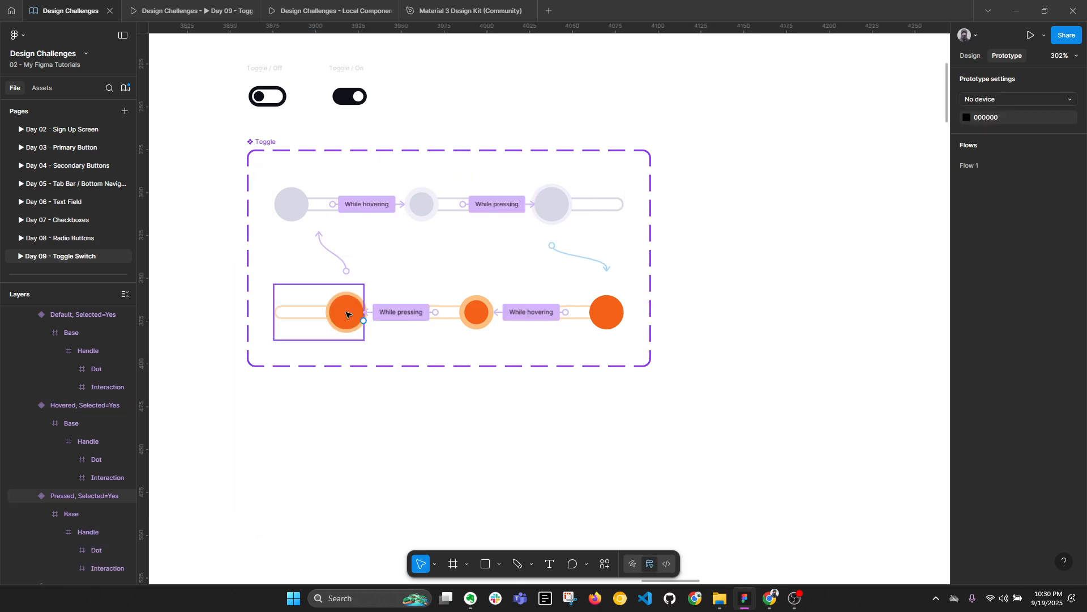
Switch to the Day 09 prototype preview and test hovering over and pressing the gray toggle handle.
click(193, 11)
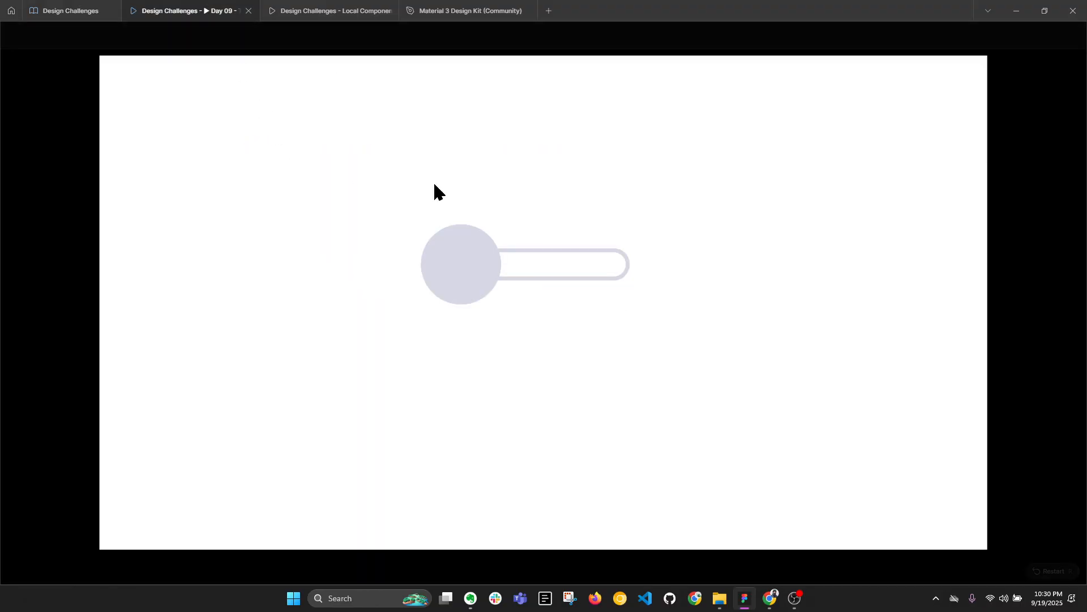
click(469, 274)
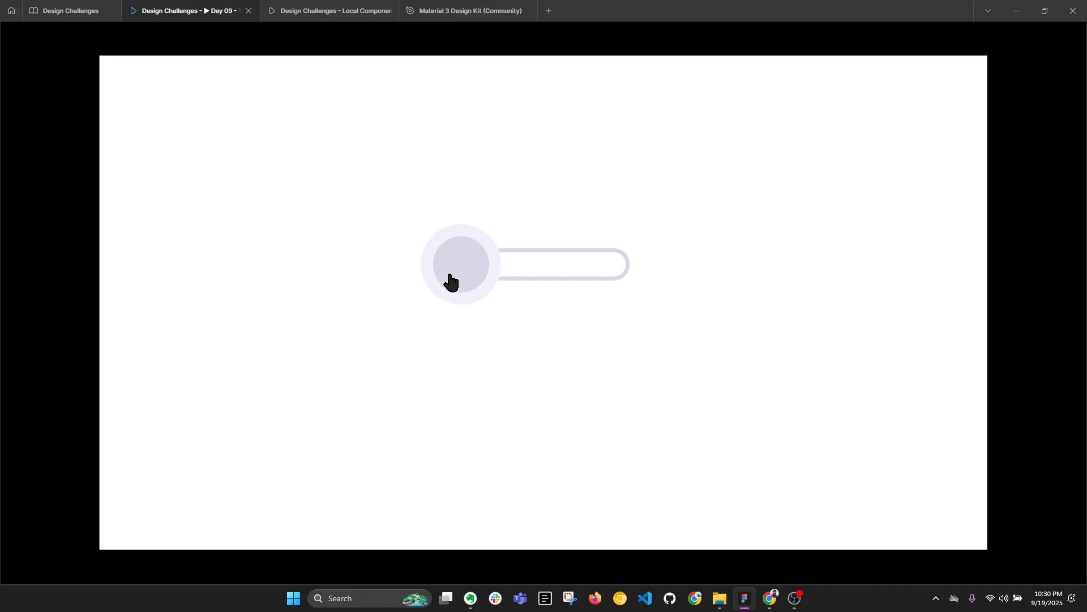
click(450, 282)
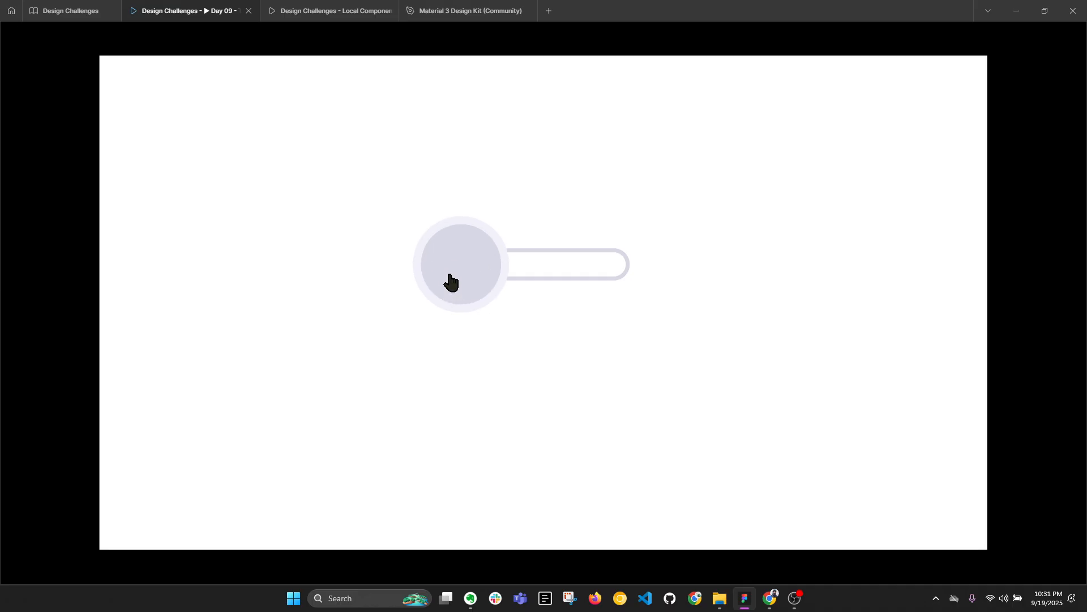
Inspect the click interaction from the pressed gray handle to the default orange handle and return to the prototype preview.
click(68, 10)
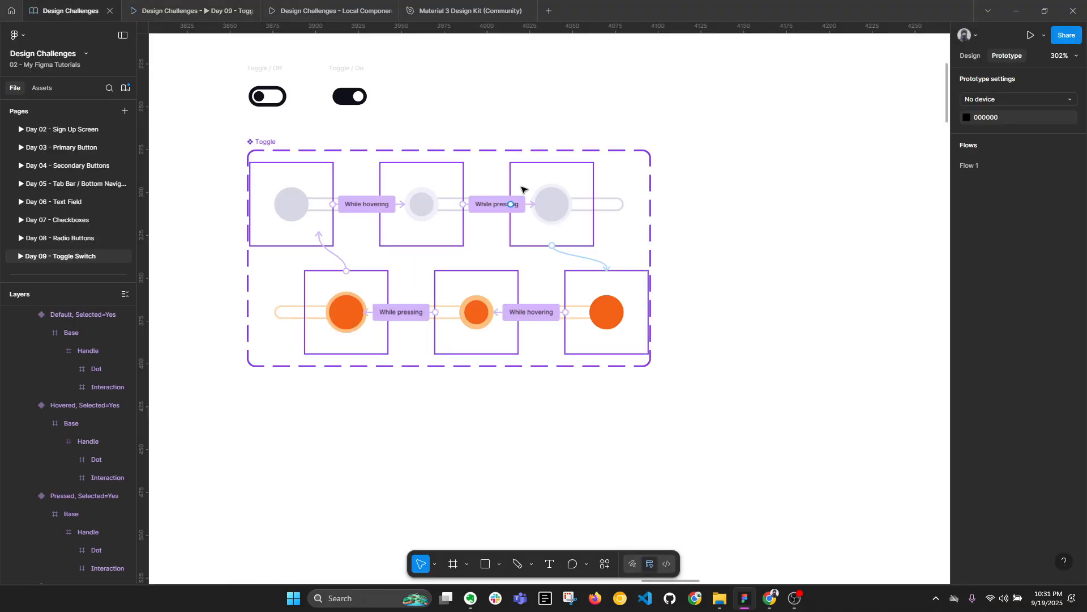
click(533, 167)
click(579, 259)
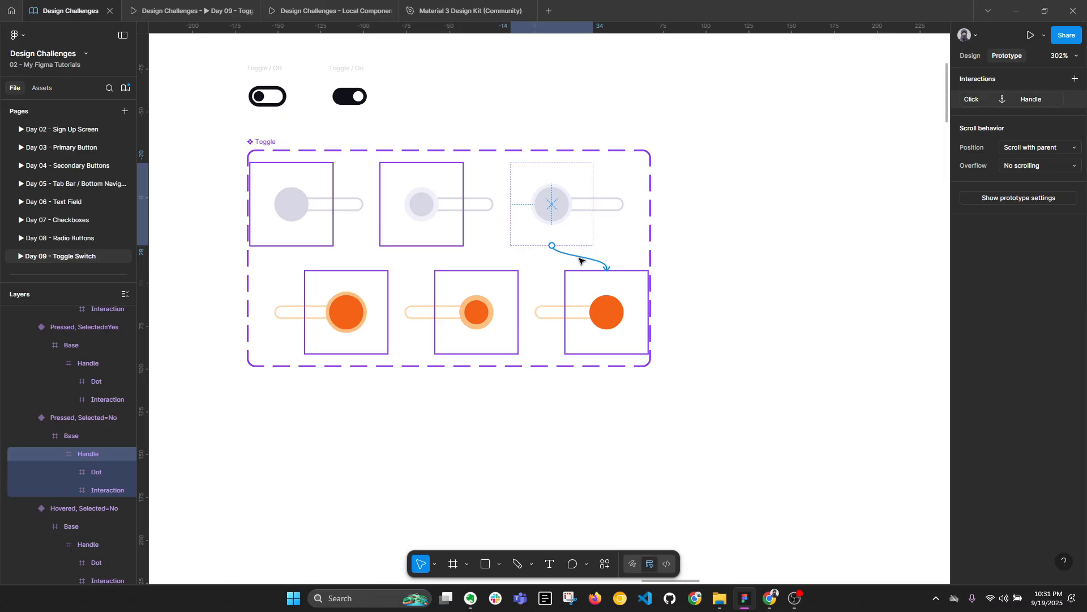
click(580, 260)
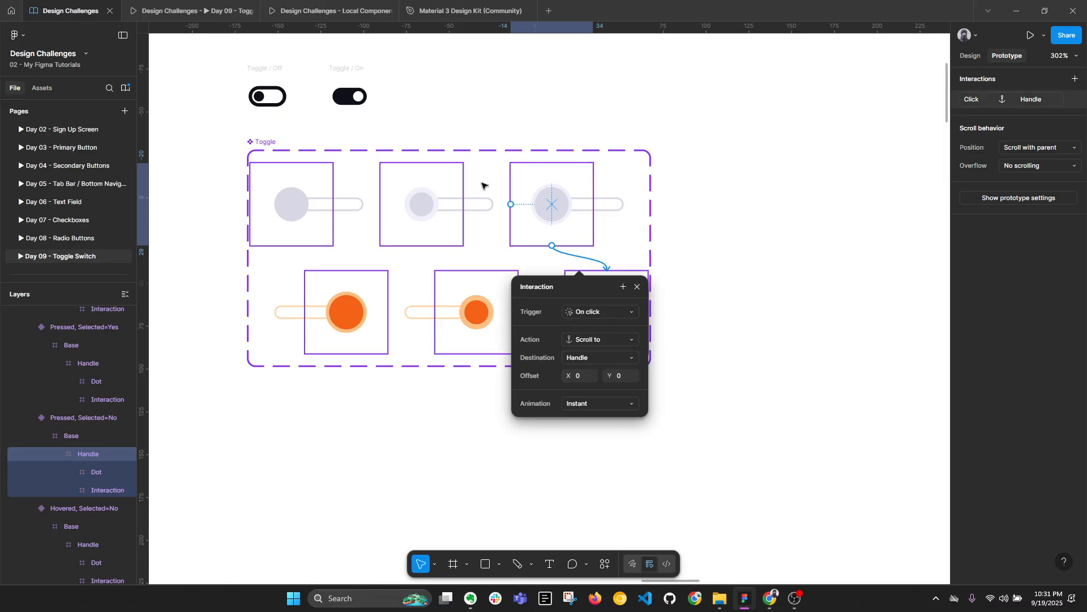
click(229, 12)
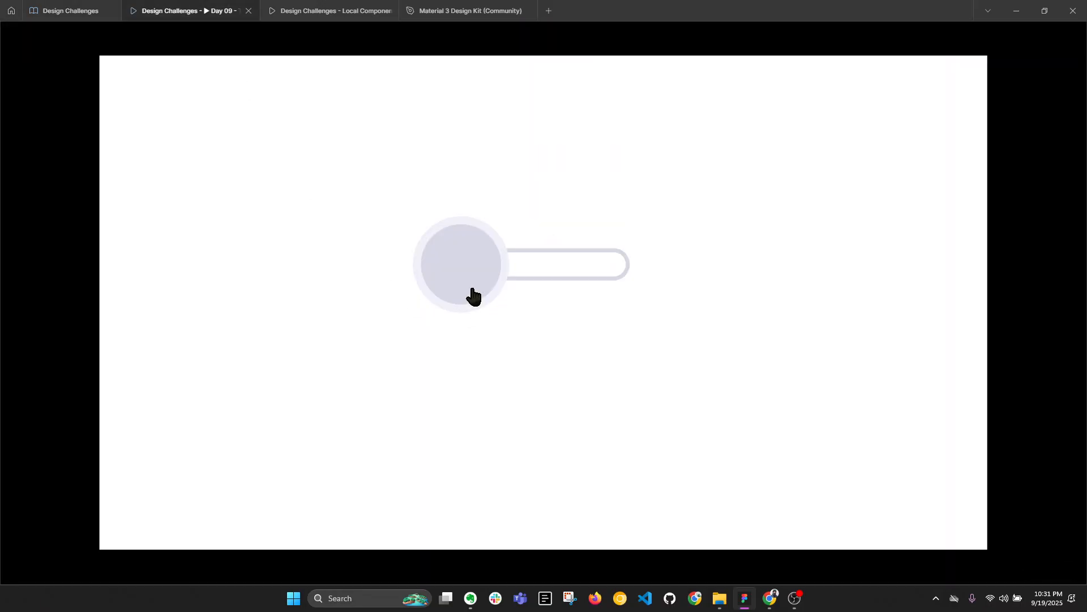
Relink the pressed gray variant's Handle to the default orange variant with an on-click Change to interaction and Smart animate.
click(63, 11)
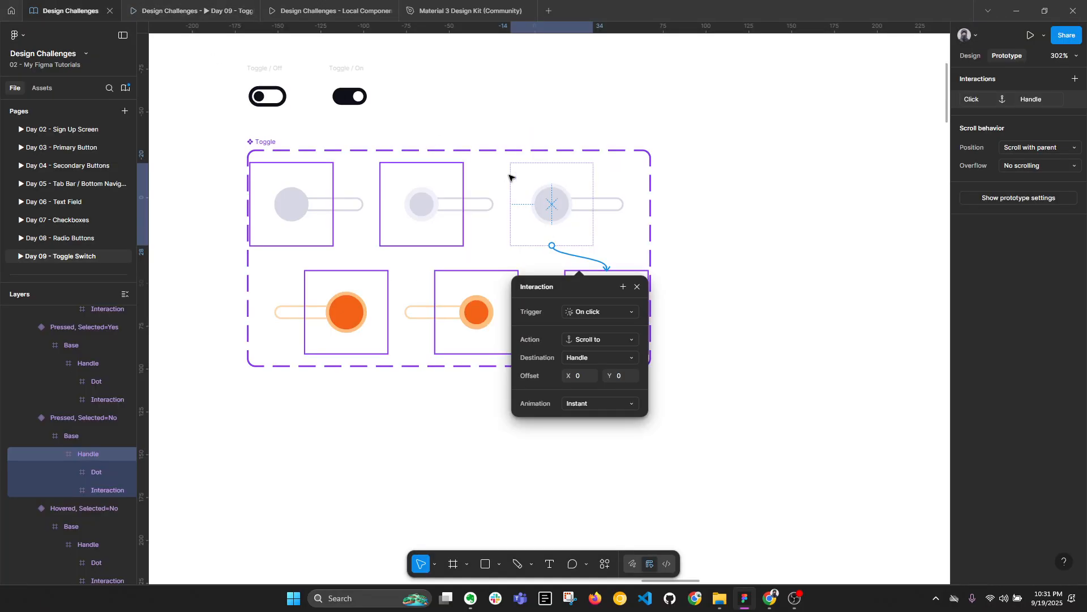
click(416, 171)
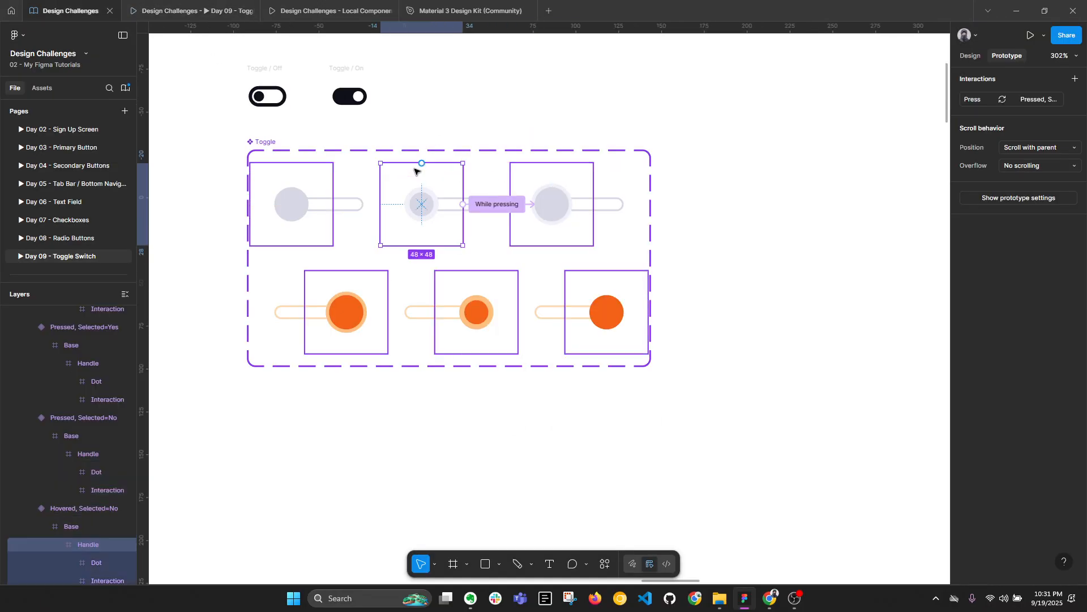
click(549, 171)
drag(551, 245, 570, 309)
click(664, 298)
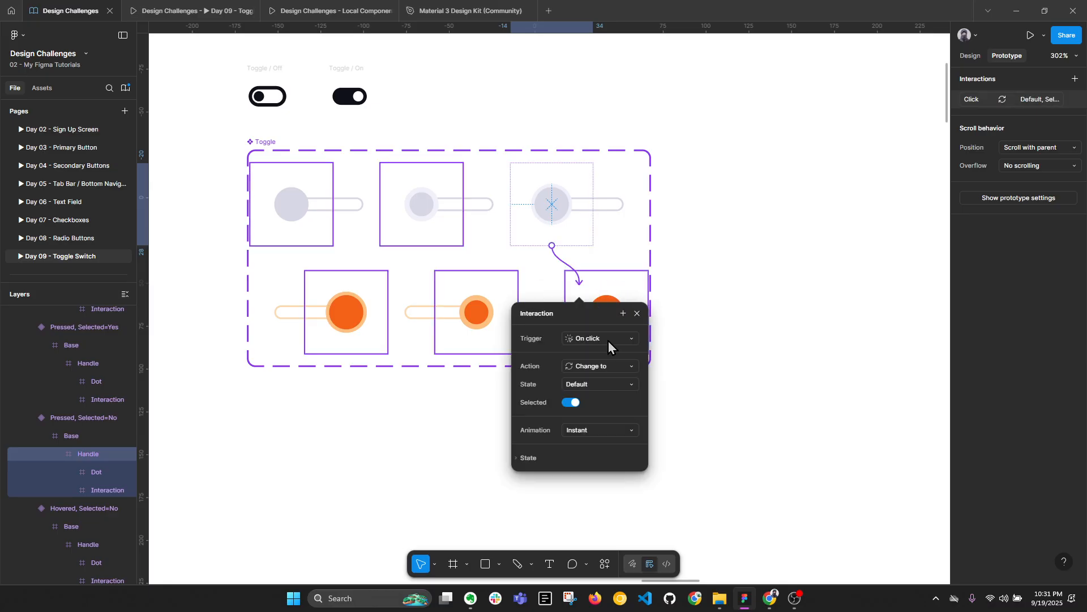
click(602, 430)
click(604, 453)
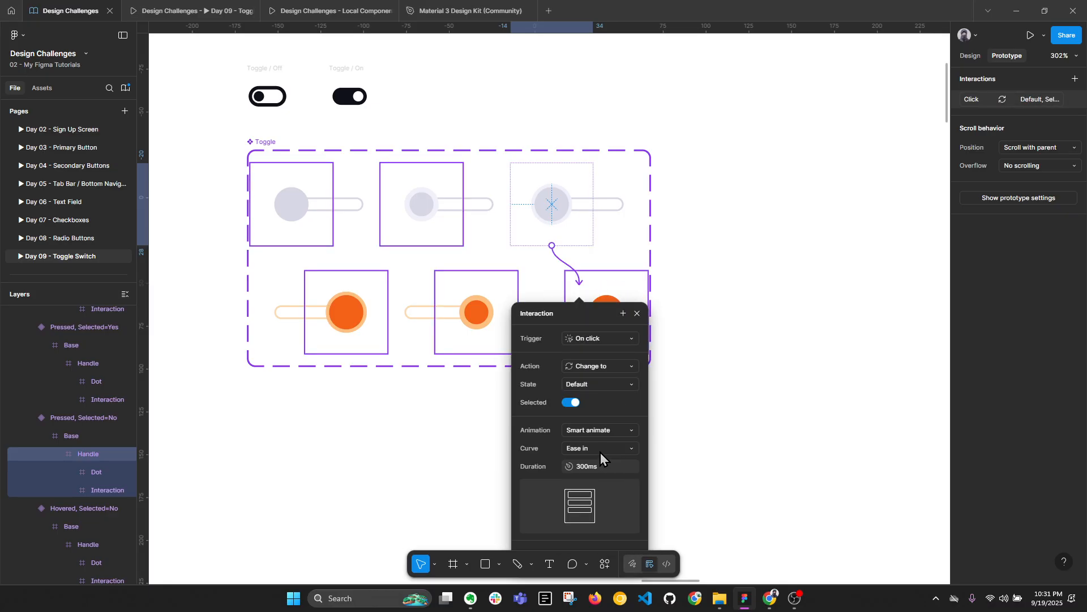
click(690, 335)
Test toggling the switch on and off in the Day 09 prototype preview and return to the design file.
click(193, 8)
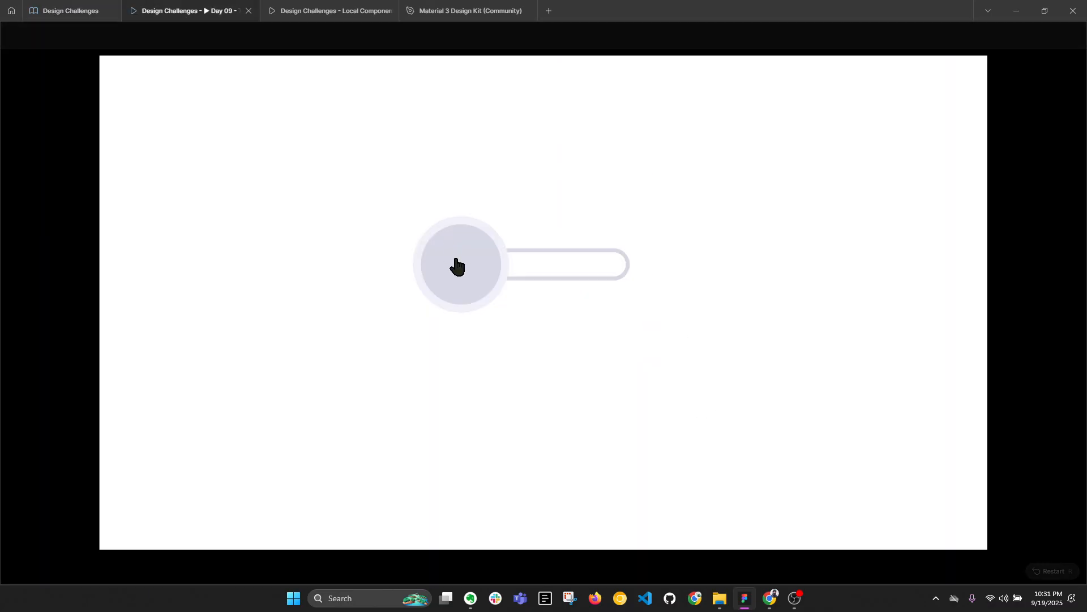
click(456, 260)
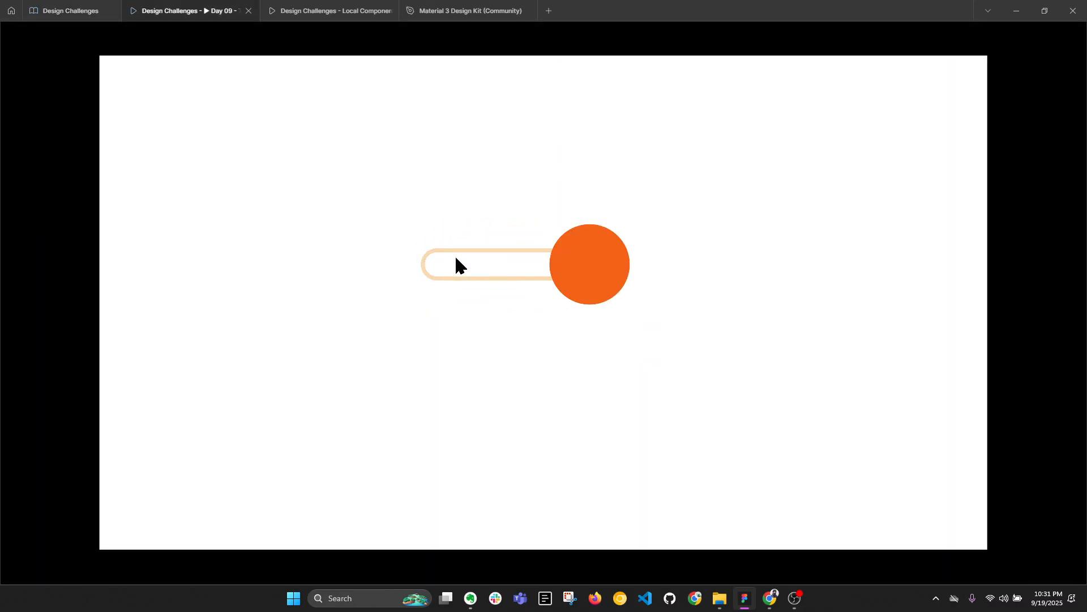
click(589, 277)
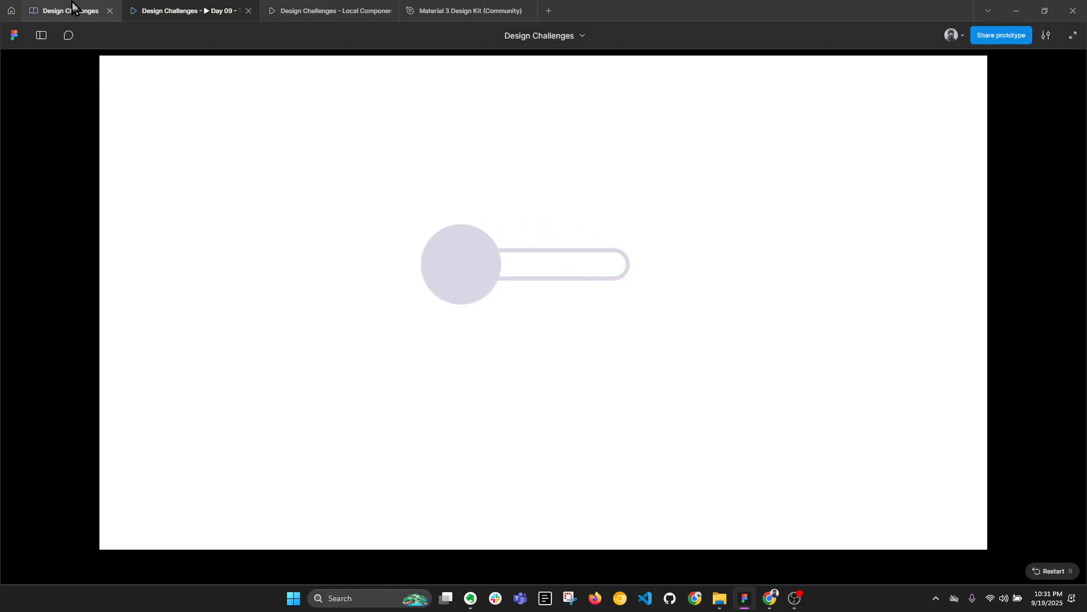
click(94, 11)
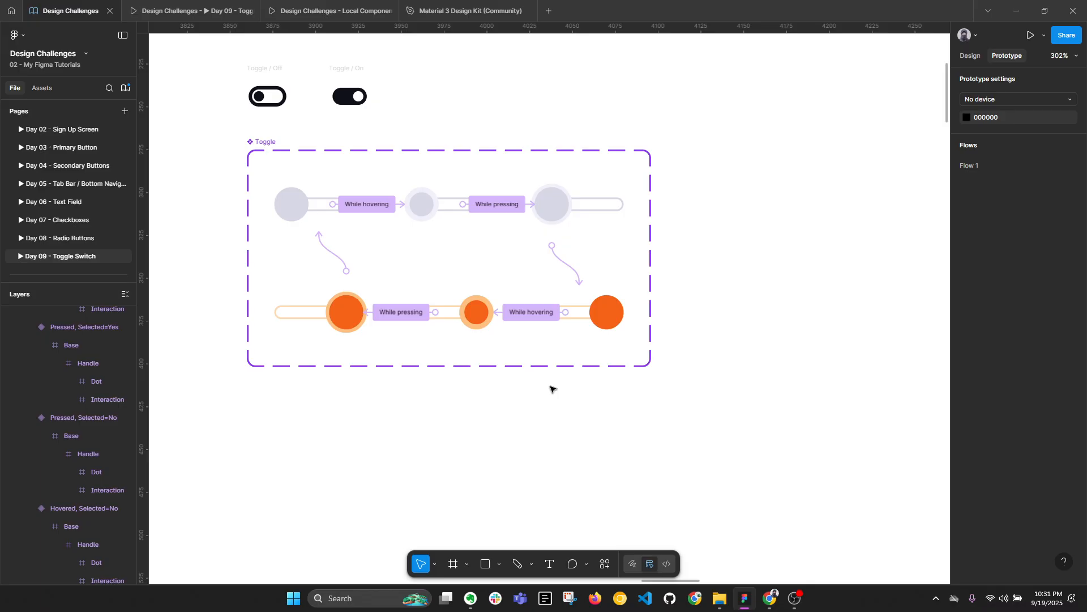
Copy the first gray variant of the Test component set on the Local Components page.
click(973, 57)
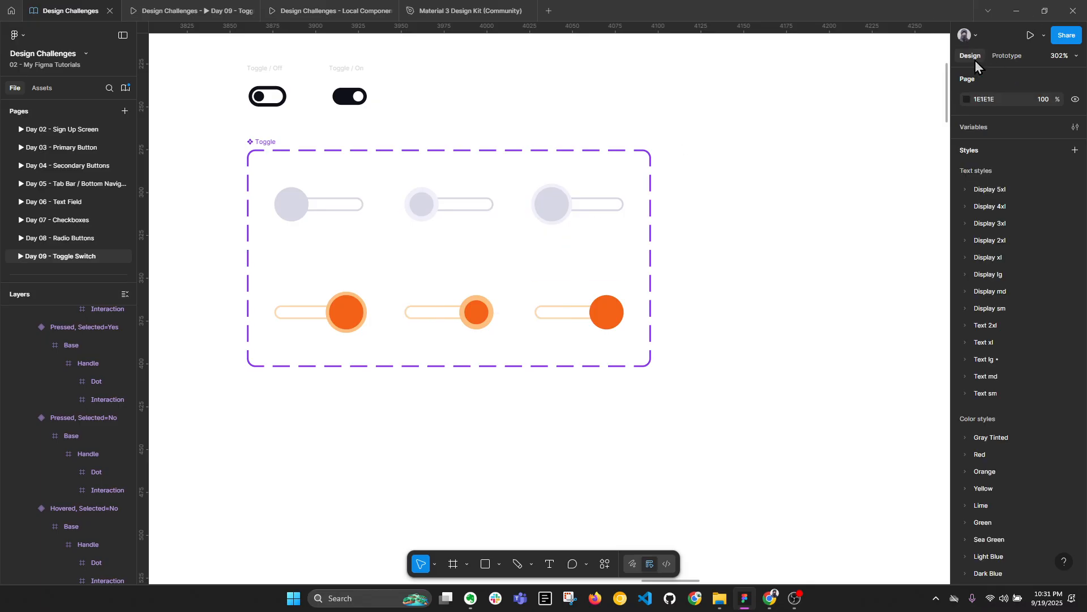
scroll(77, 216, down, 3)
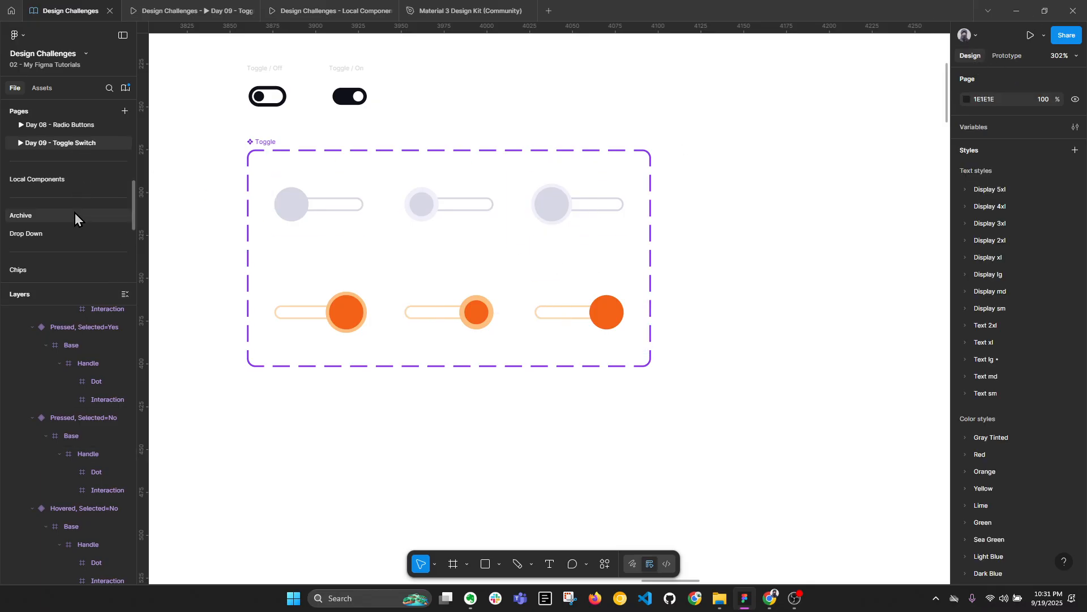
click(66, 187)
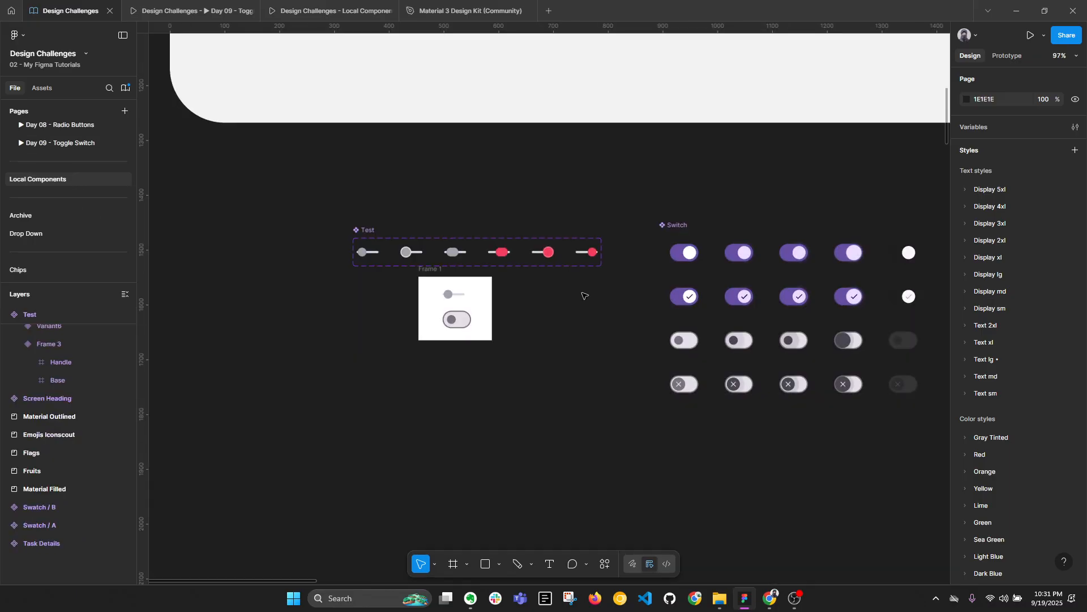
click(333, 257)
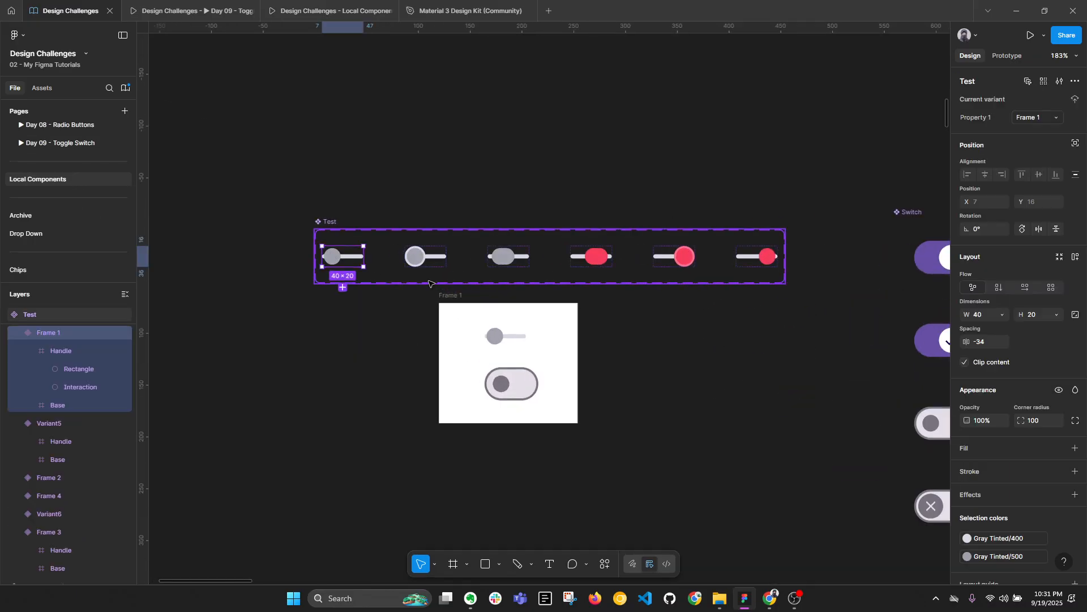
scroll(56, 243, up, 5)
scroll(62, 249, down, 3)
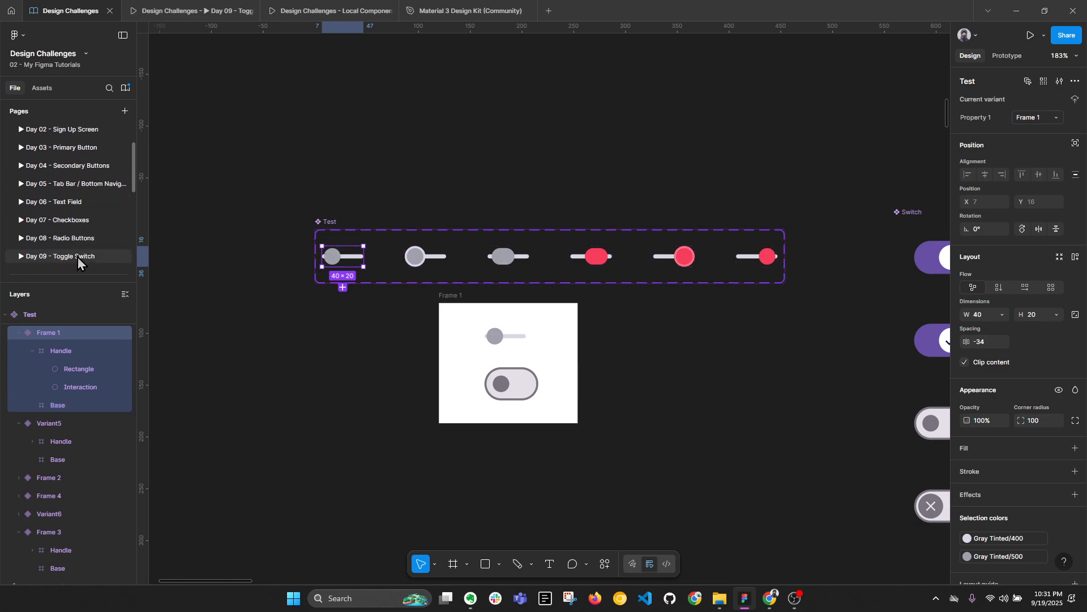
Paste the copied Test toggle into the Test frame on the Day 09 page and place it below the existing toggle at X 80, Y 78.
click(77, 257)
scroll(440, 252, down, 4)
drag(811, 209, 607, 226)
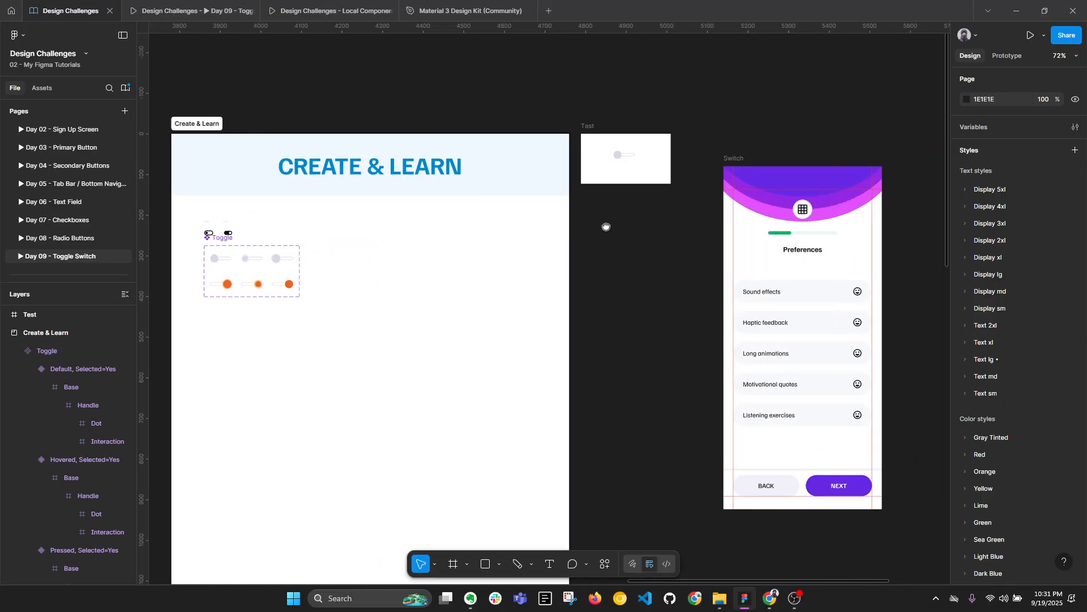
scroll(630, 157, up, 4)
click(524, 96)
drag(675, 207, 655, 196)
scroll(617, 198, up, 3)
key(ctrl+v)
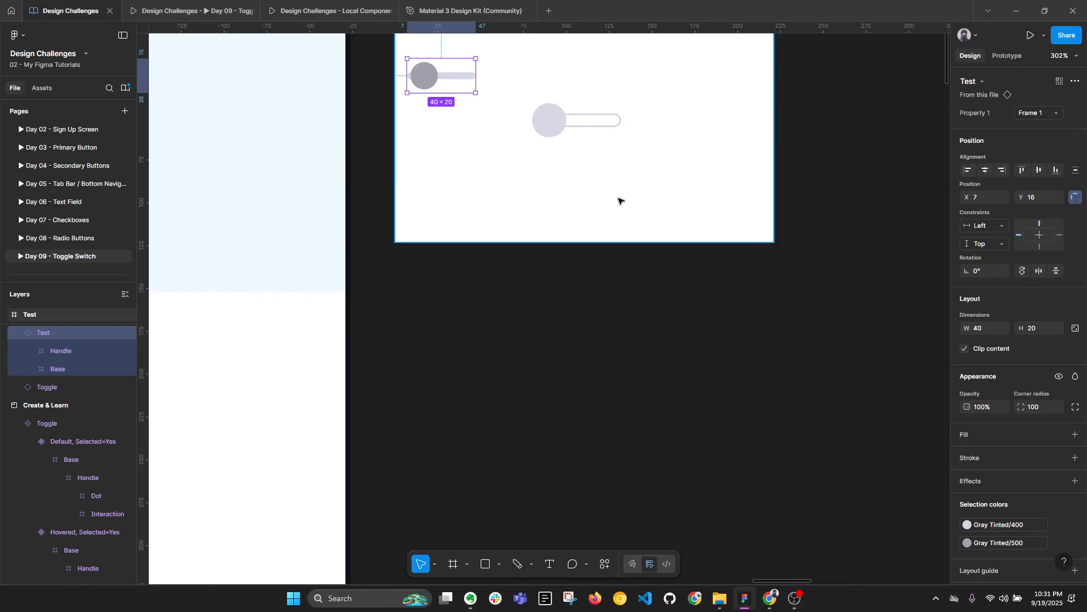
drag(447, 83, 606, 190)
Test the pasted lower toggle in the Day 09 prototype preview and return to the design file.
click(192, 10)
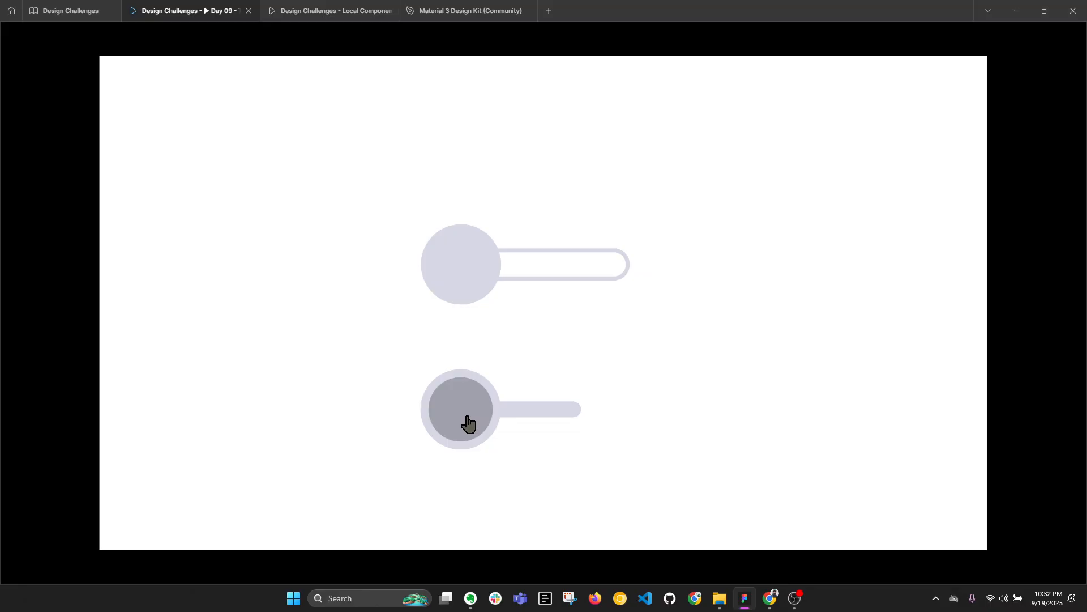
click(379, 522)
click(460, 430)
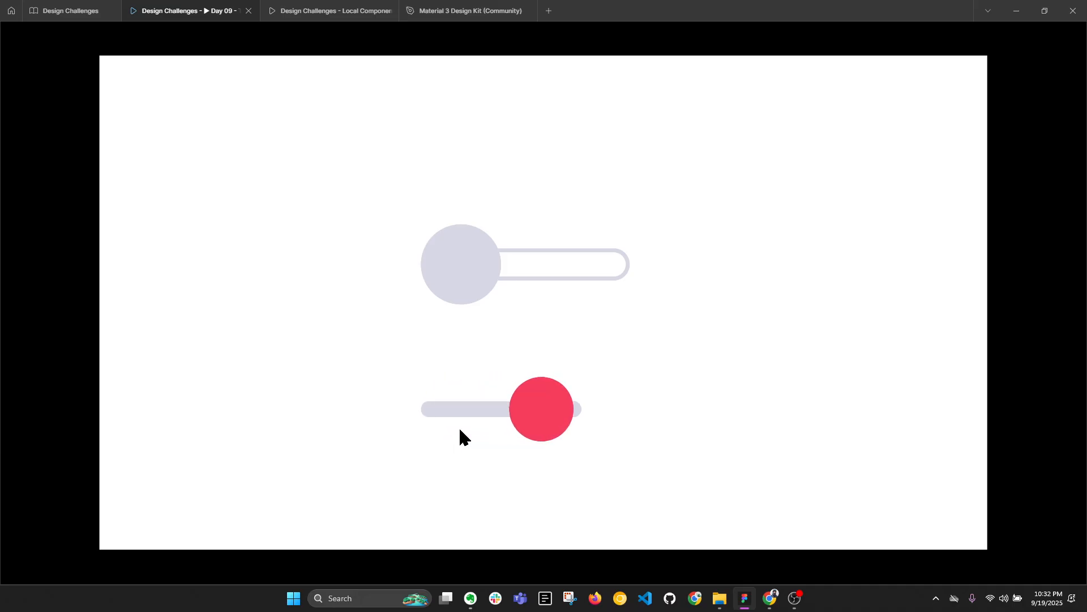
click(74, 11)
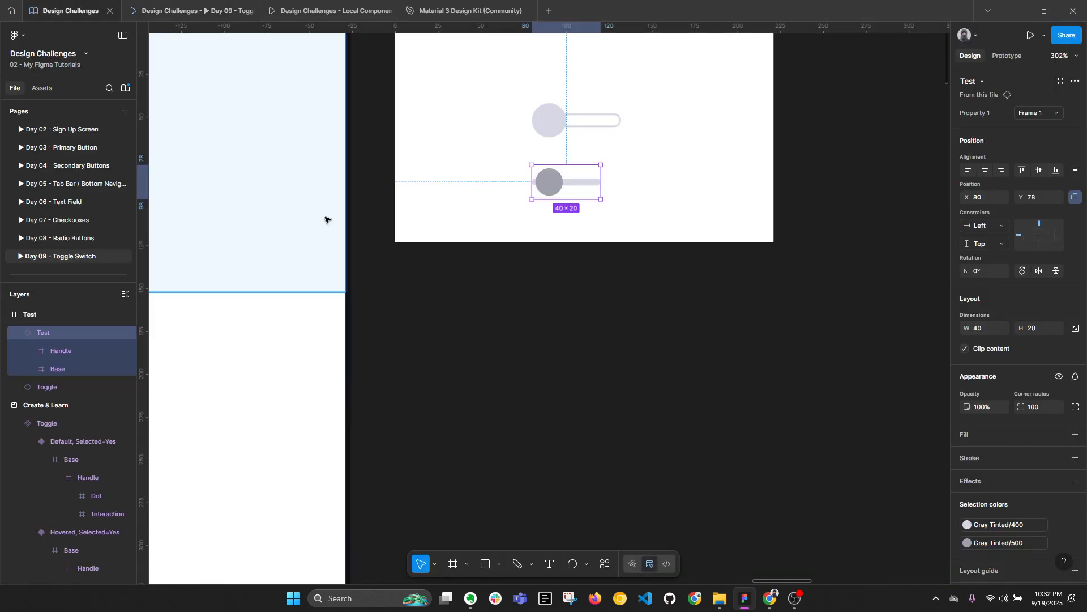
Duplicate the default gray and default orange variants as instances beside the Toggle component set.
scroll(657, 323, down, 3)
drag(392, 307, 784, 256)
drag(460, 347, 656, 245)
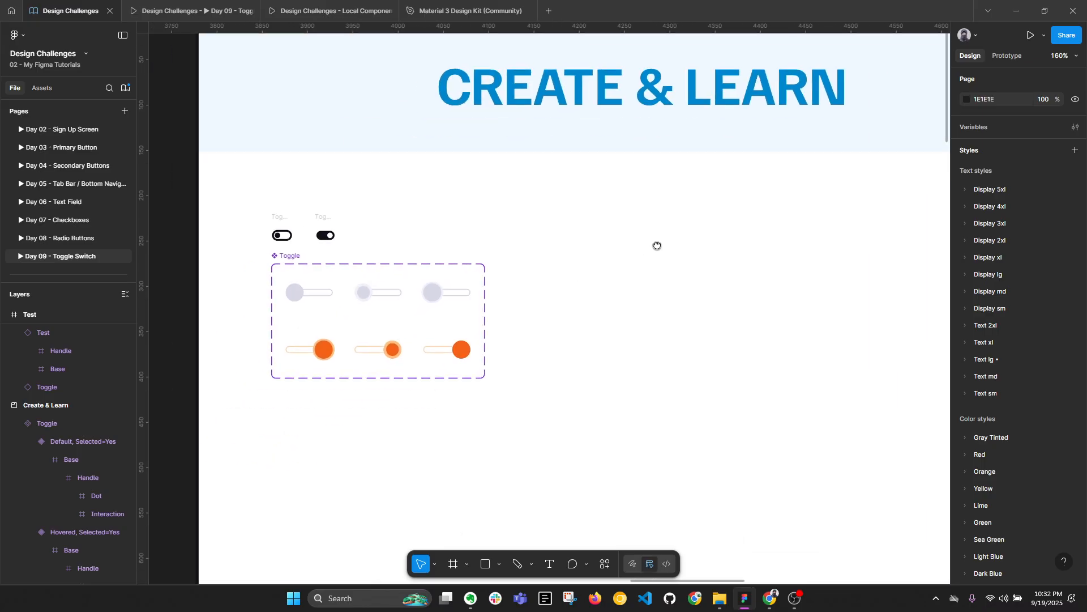
scroll(598, 265, down, 1)
click(346, 255)
scroll(430, 271, up, 3)
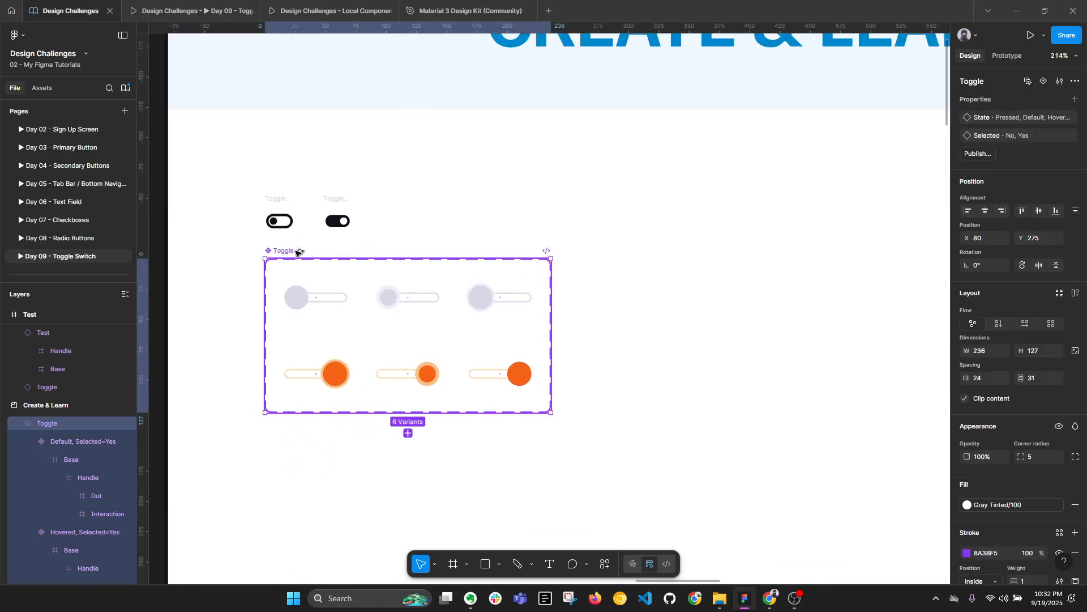
click(306, 307)
shift+click(518, 379)
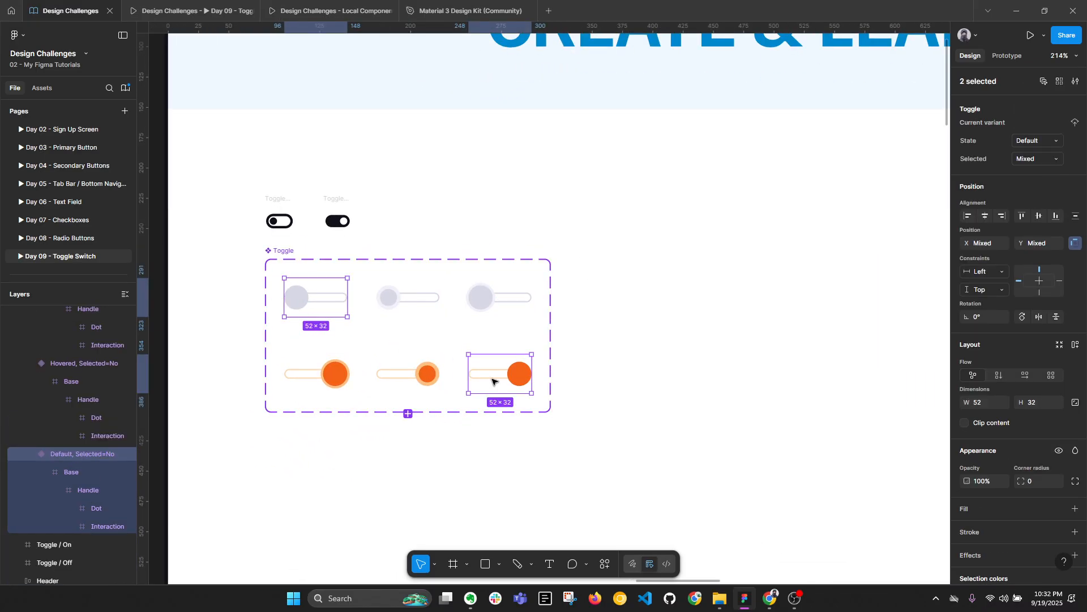
drag(498, 378, 843, 333)
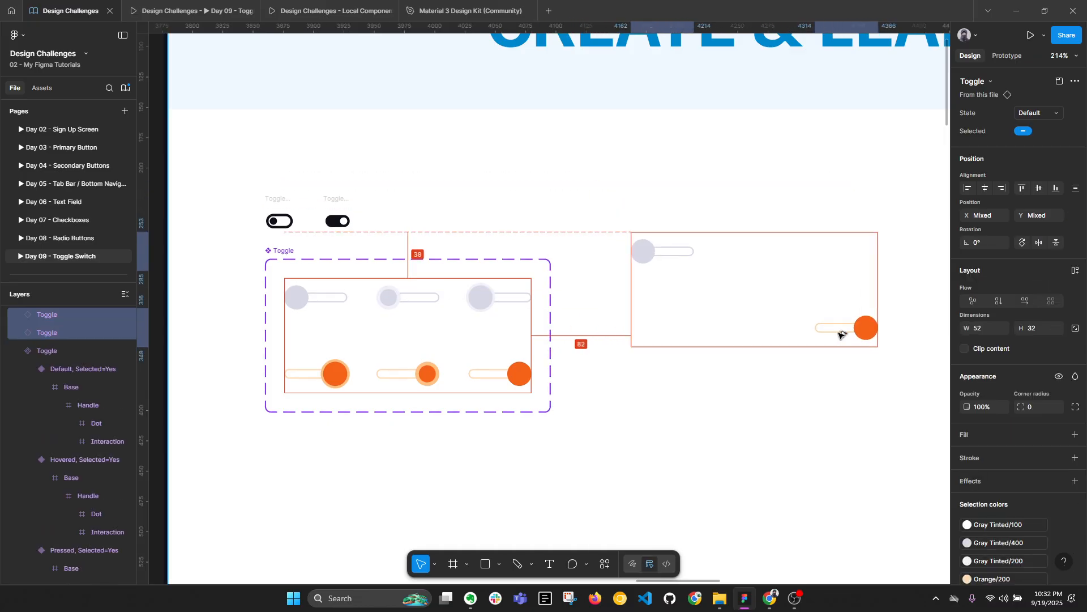
Align the top edges of the two toggle instances and detach both from their component.
click(1022, 189)
drag(862, 215, 668, 255)
scroll(558, 322, up, 2)
right_click(467, 274)
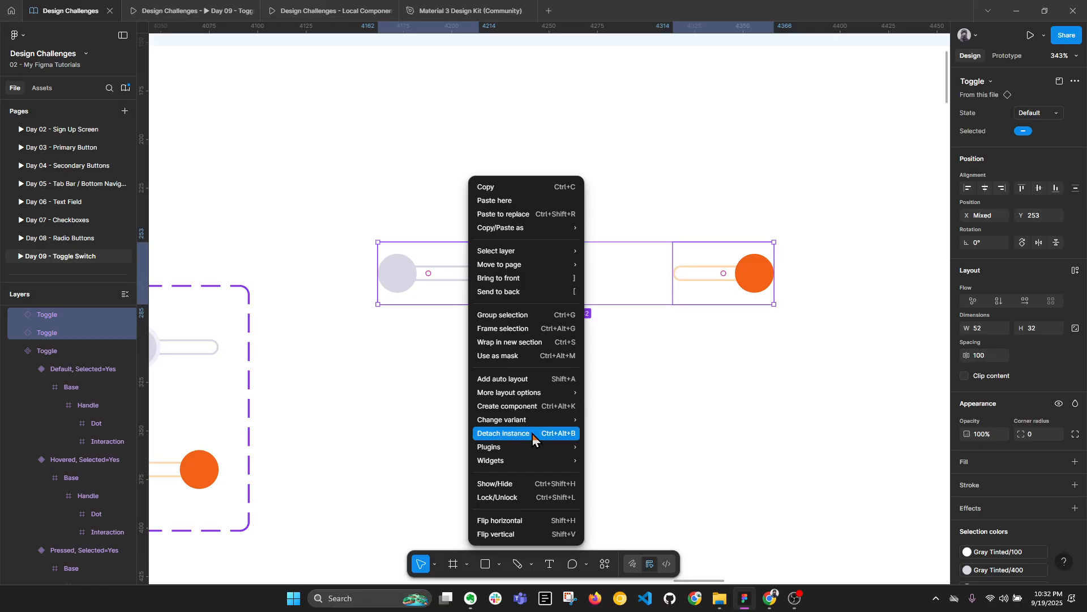
click(534, 436)
Examine the nested Dot and Handle layers of the detached gray toggle.
scroll(483, 267, up, 2)
click(553, 274)
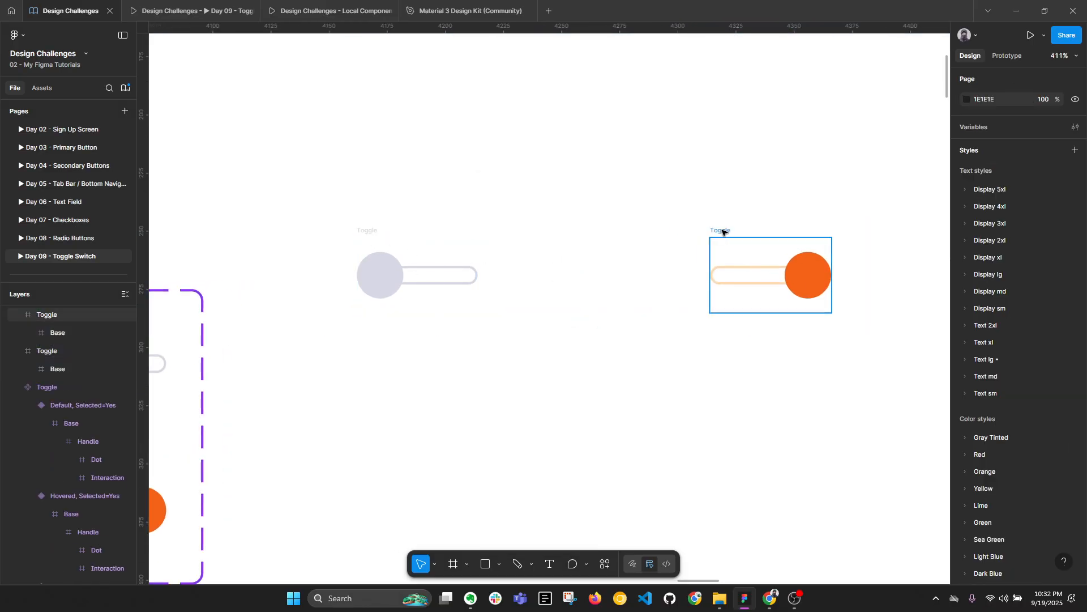
ctrl+click(374, 263)
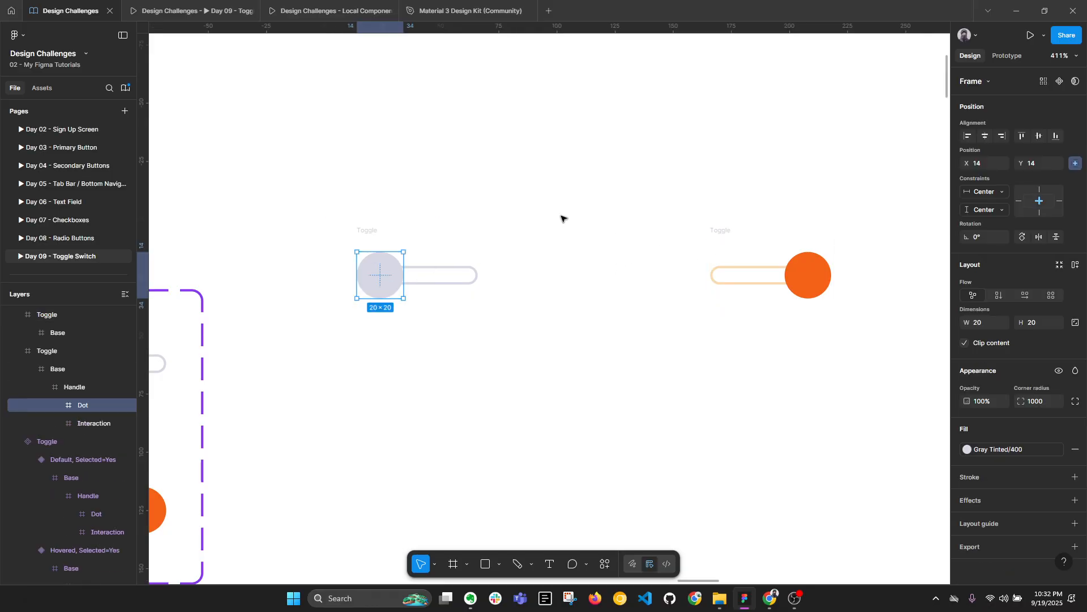
click(522, 206)
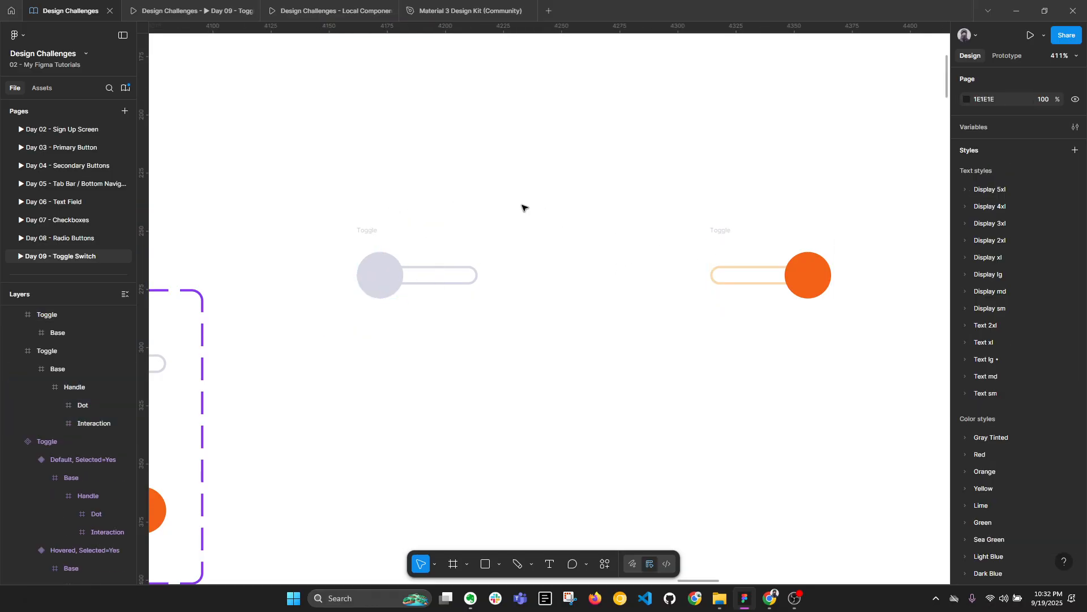
ctrl+click(372, 235)
scroll(527, 211, down, 1)
scroll(526, 212, down, 5)
click(539, 214)
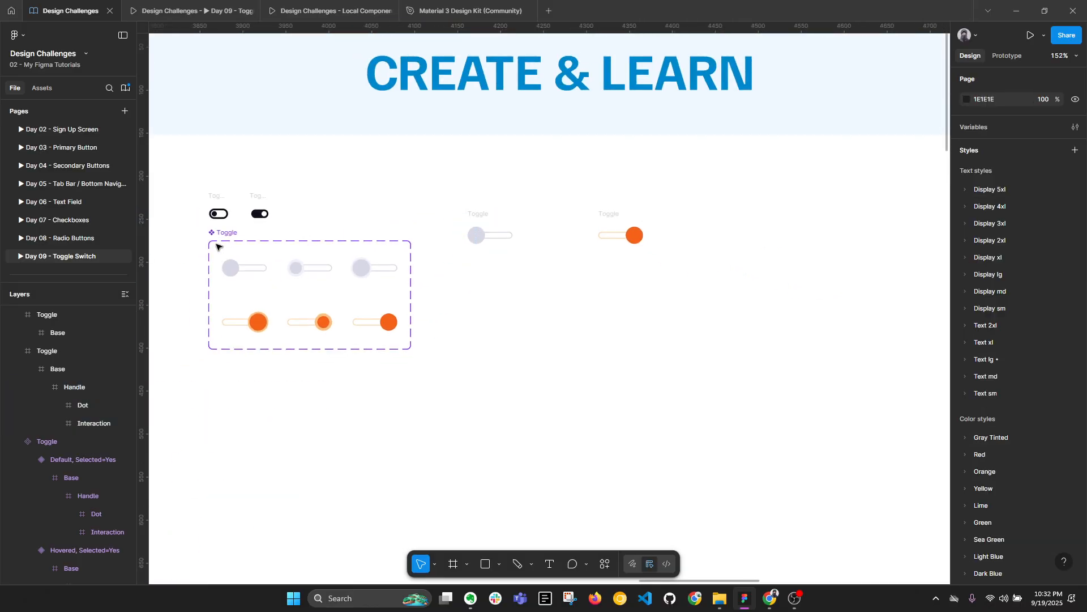
Rename the detached gray toggle frame as "Toggle / Off", matching the naming of the black toggle icon.
click(218, 197)
scroll(456, 187, up, 3)
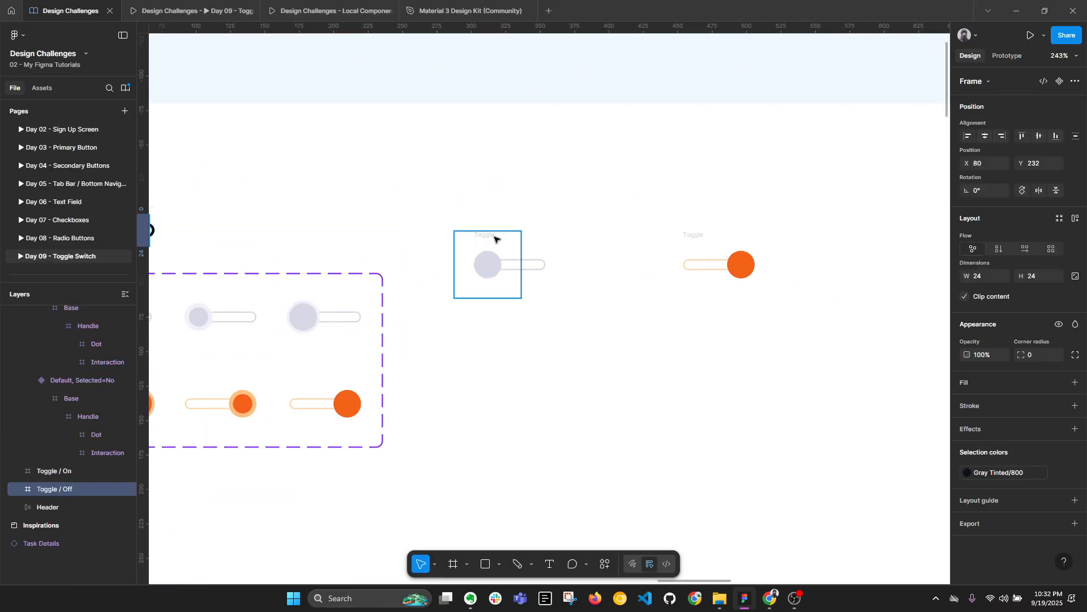
click(495, 239)
scroll(526, 239, up, 2)
scroll(87, 348, up, 3)
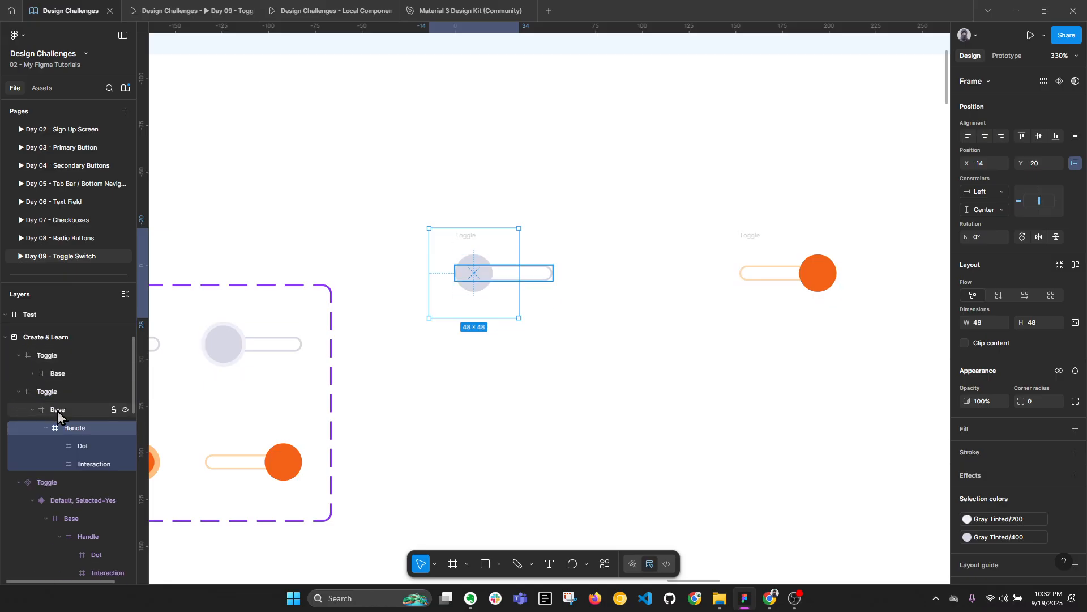
click(59, 391)
click(478, 249)
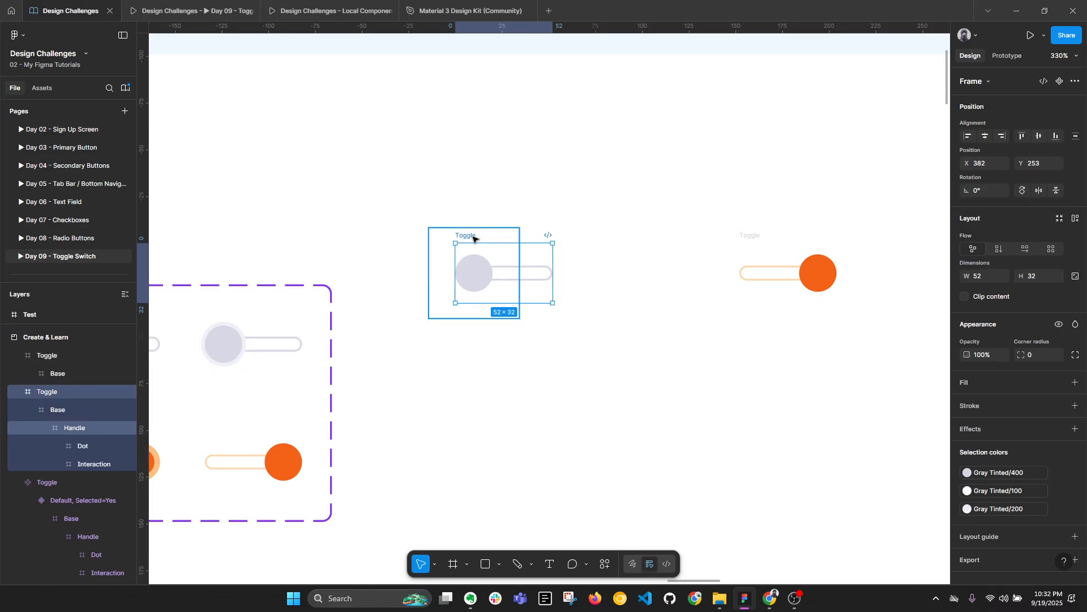
key(Return)
click(56, 392)
double_click(56, 392)
text(Toggle / Off)
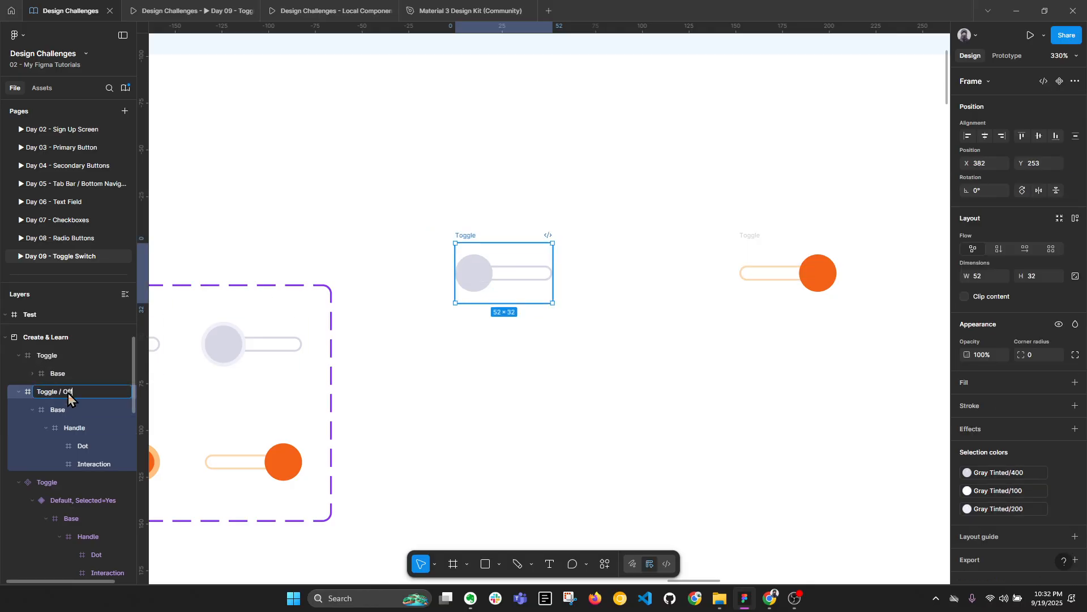
key(Return)
Rename the detached orange toggle frame as "Toggle / On" and select it together with the Toggle / Off frame.
double_click(50, 356)
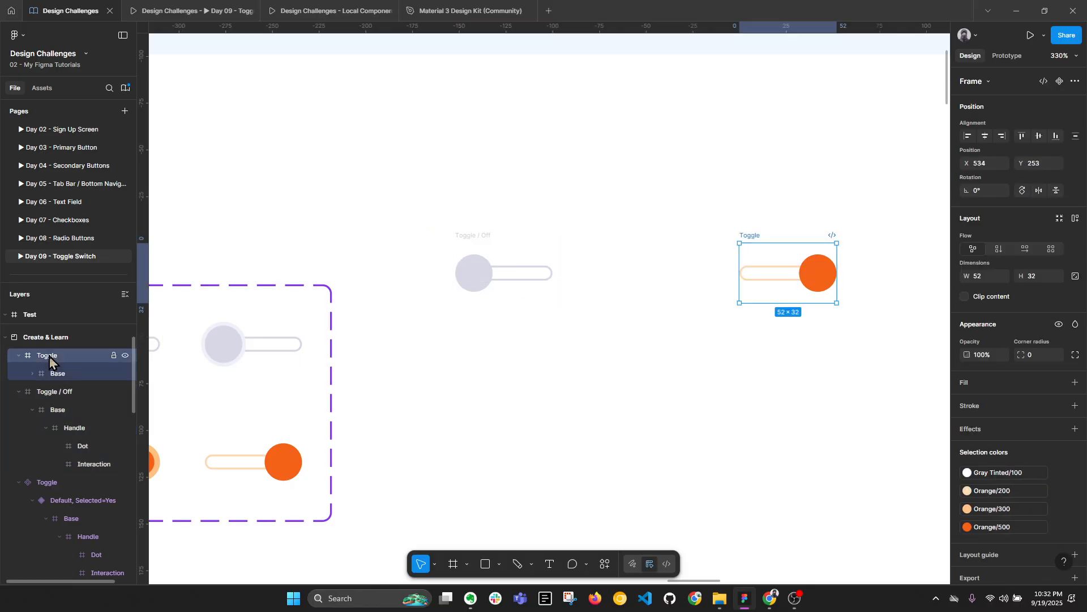
text(Toggle / Off)
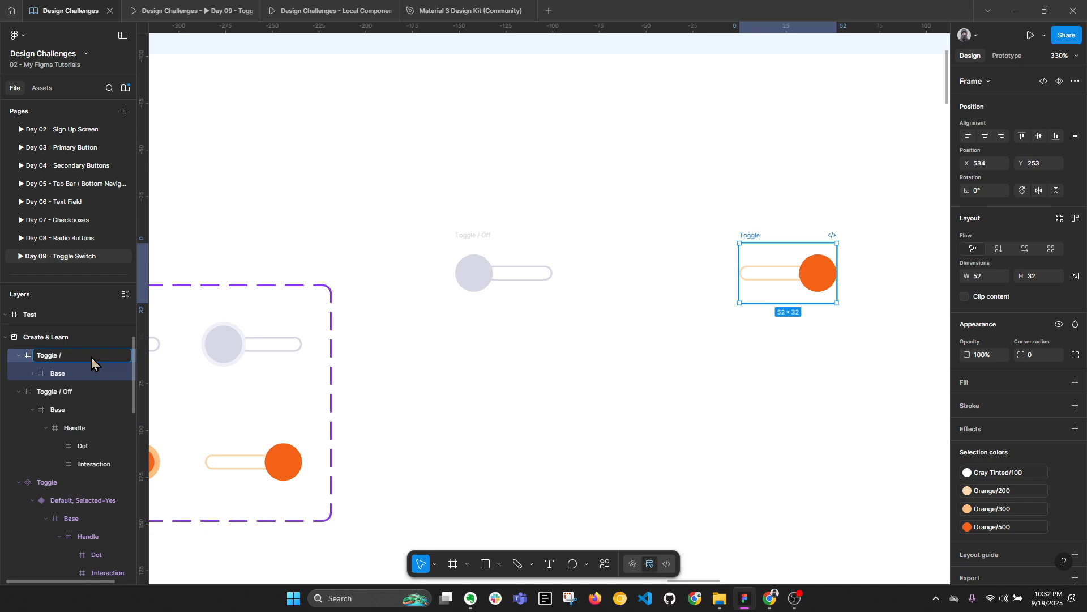
text(On)
key(Return)
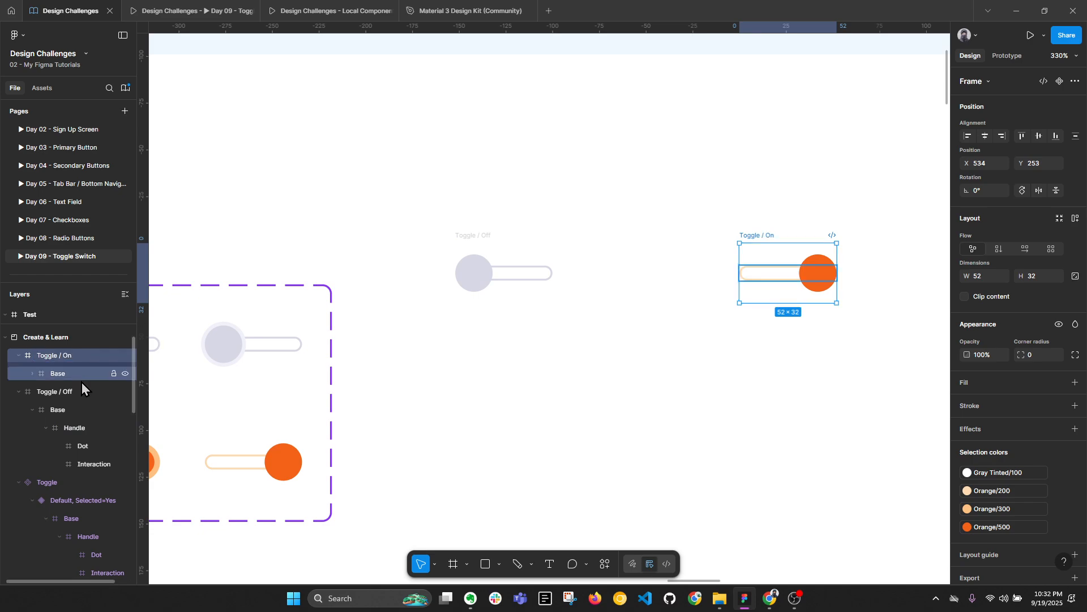
shift+click(488, 236)
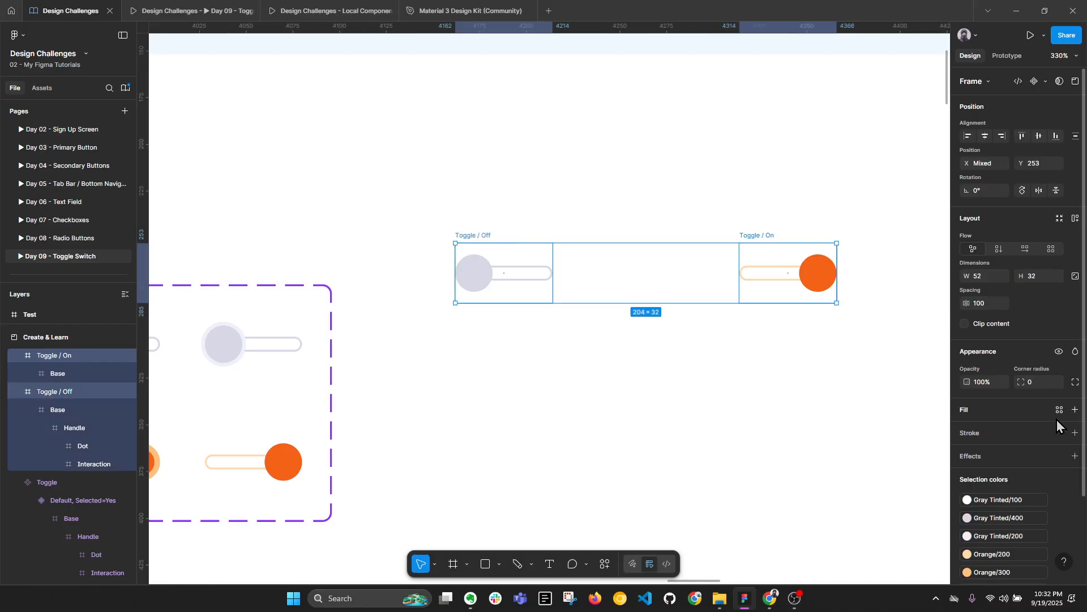
Apply the Gray Tinted/200 fill style to both the Toggle / Off and Toggle / On frames.
click(1059, 410)
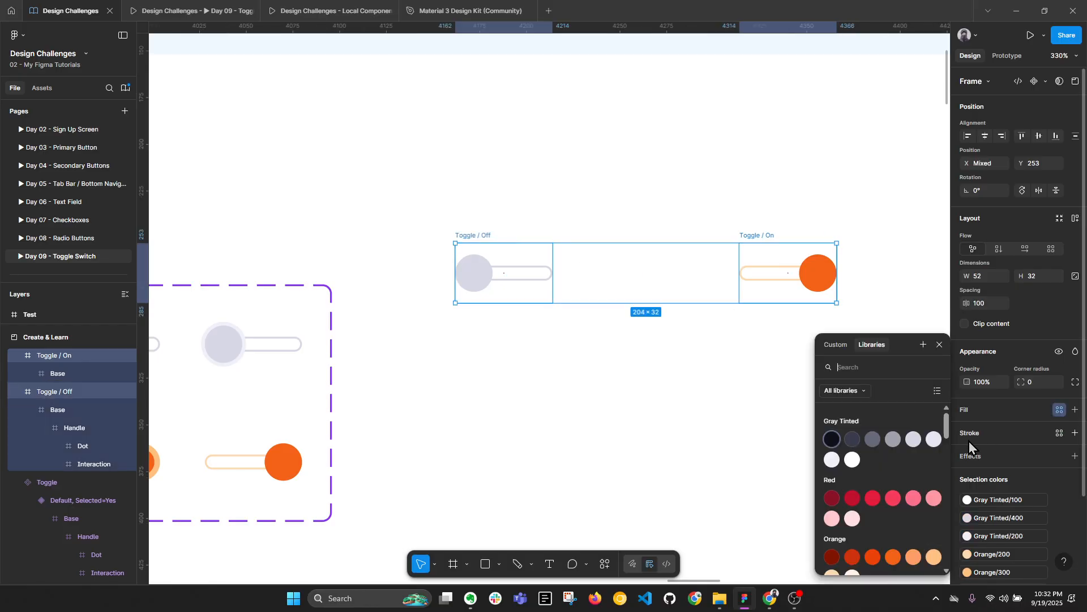
click(829, 460)
click(772, 451)
scroll(636, 384, right, 4)
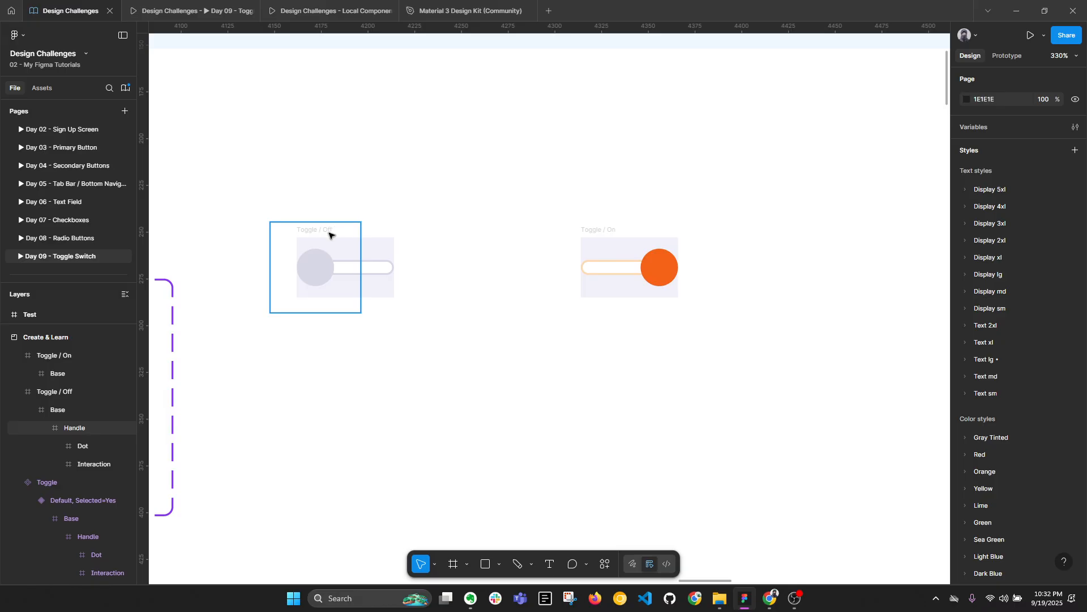
Move the Toggle / On frame further right and duplicate both toggle frames into the gap between them.
drag(598, 229, 717, 229)
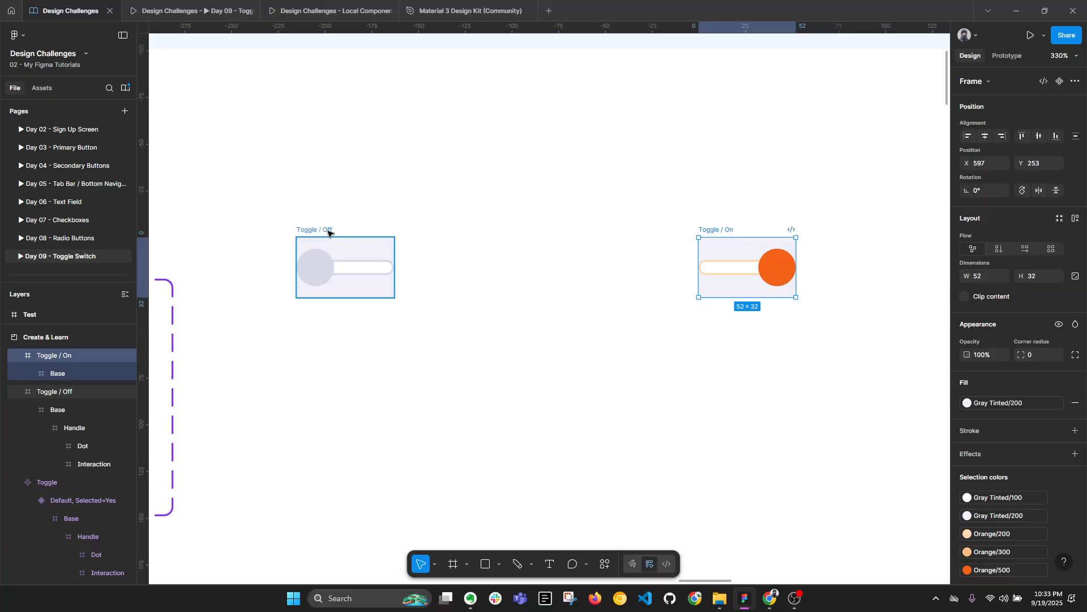
drag(328, 233, 465, 230)
drag(717, 229, 638, 236)
scroll(538, 238, down, 3)
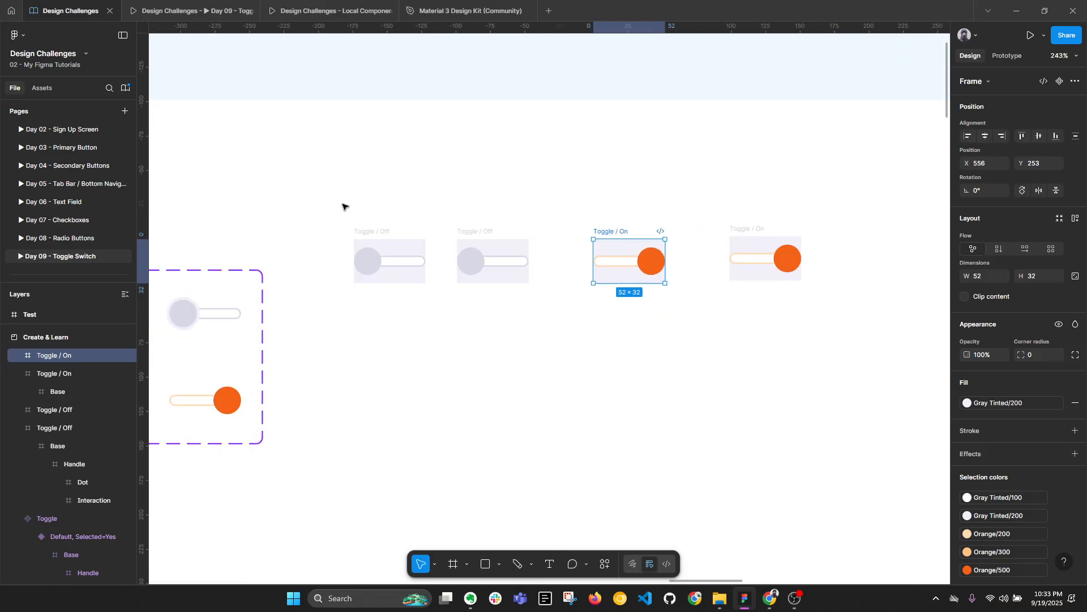
Align the top edges of all four toggle frames and distribute them evenly with a spacing of 24.
drag(343, 206, 873, 296)
click(1022, 136)
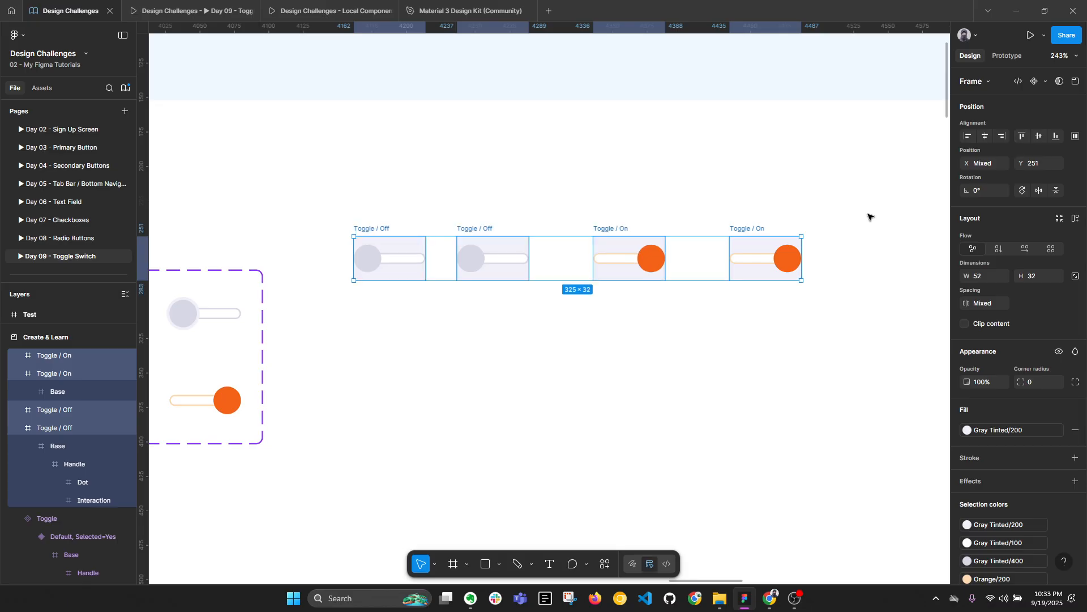
click(793, 272)
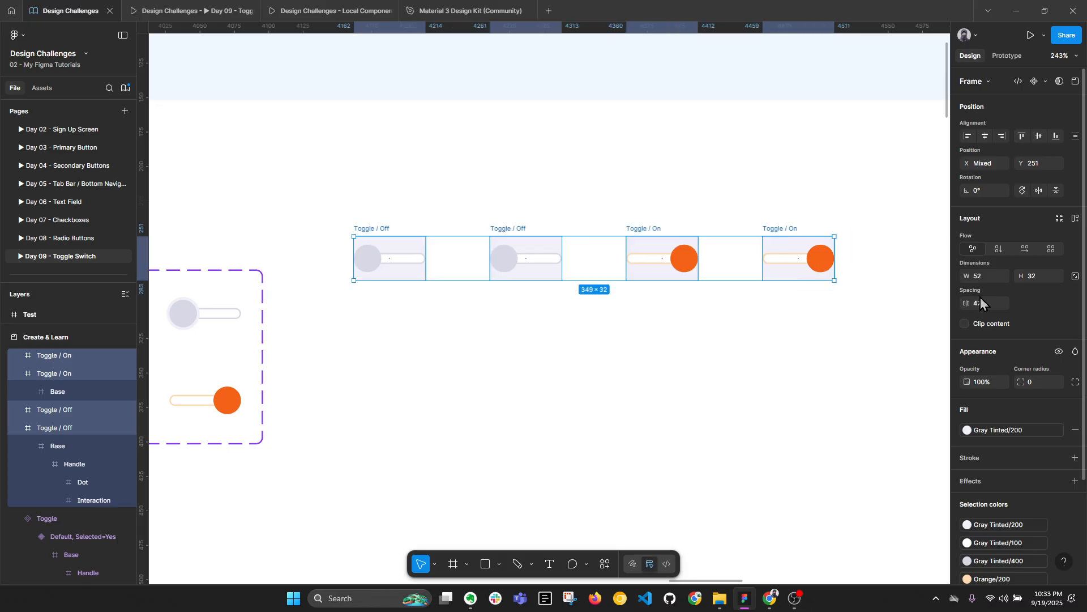
click(981, 303)
text(24)
key(Return)
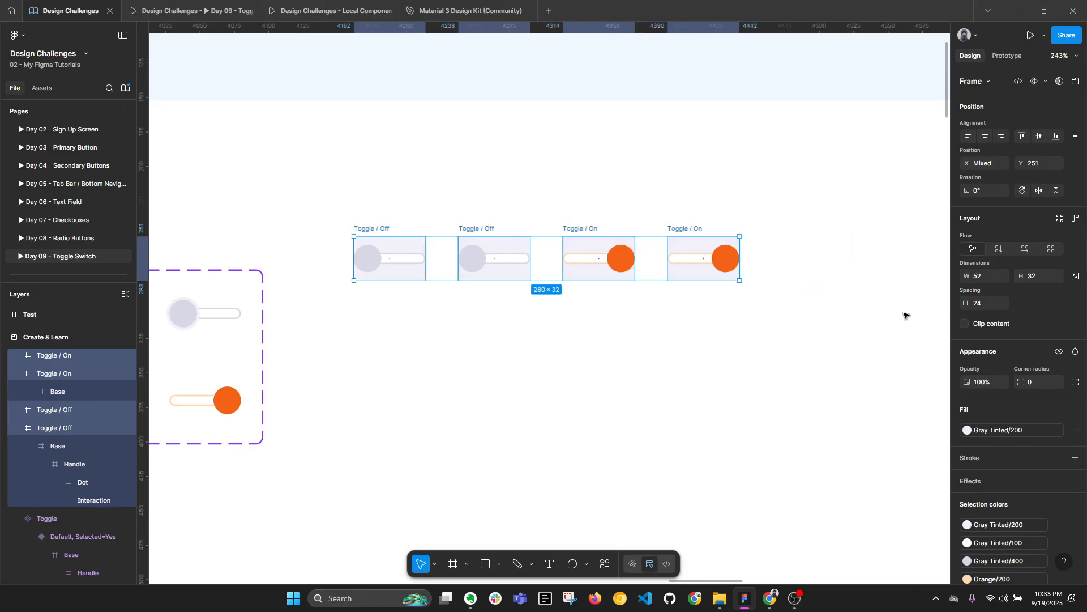
key(shift+2)
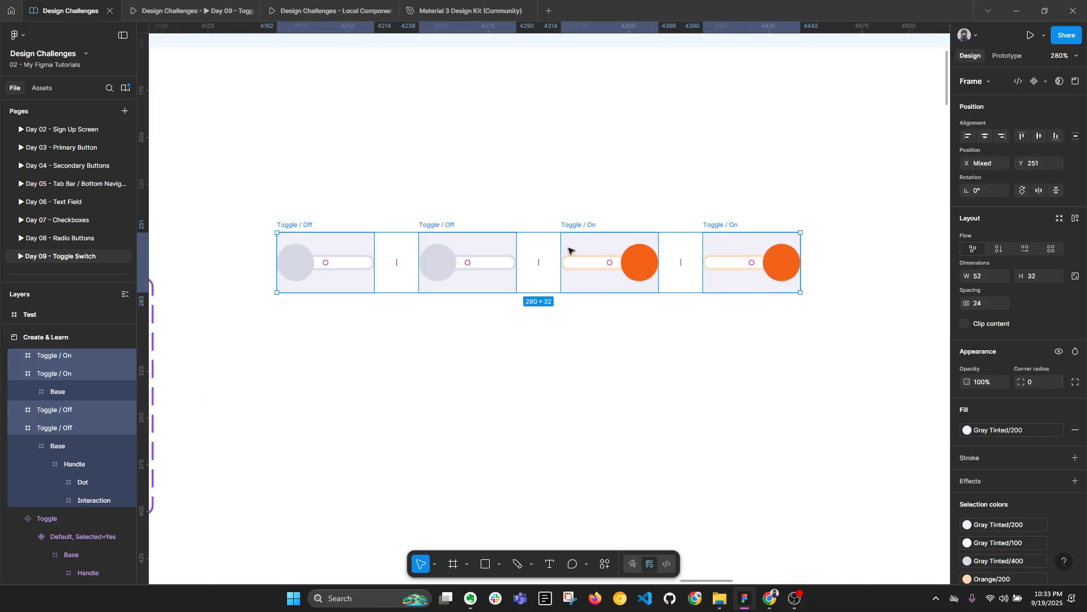
Select the matching Interaction layers in all four toggle frames and delete them.
ctrl+click(389, 271)
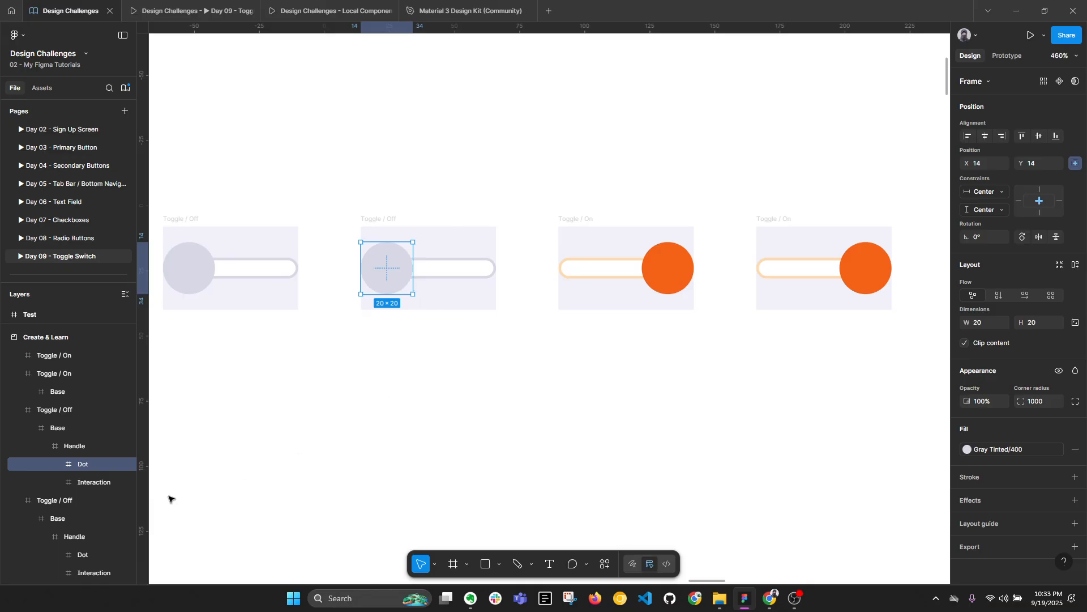
click(94, 482)
click(1043, 83)
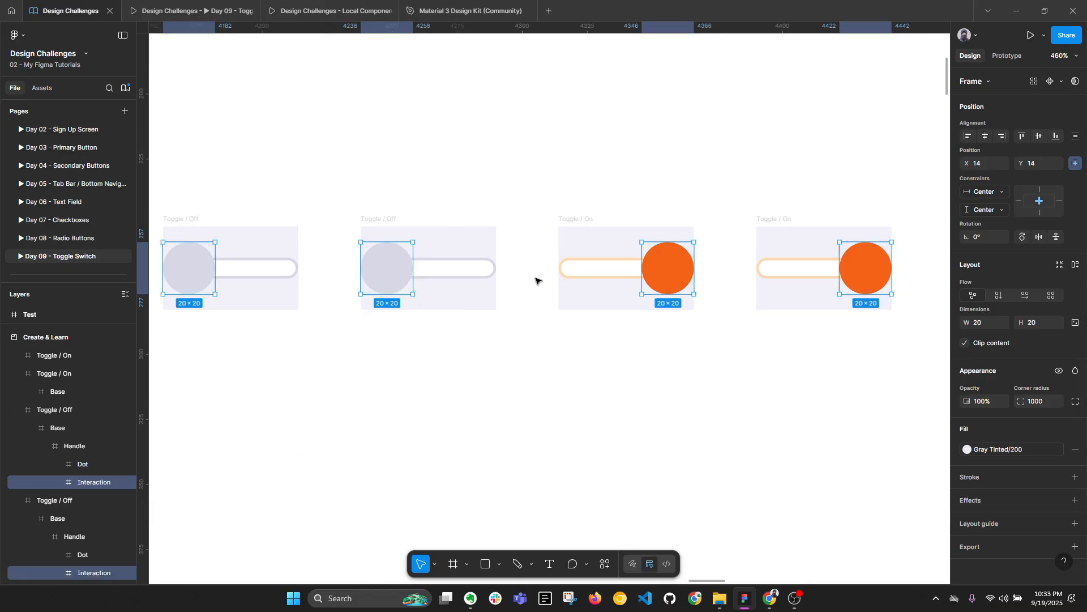
scroll(536, 279, down, 3)
key(Delete)
scroll(542, 301, up, 1)
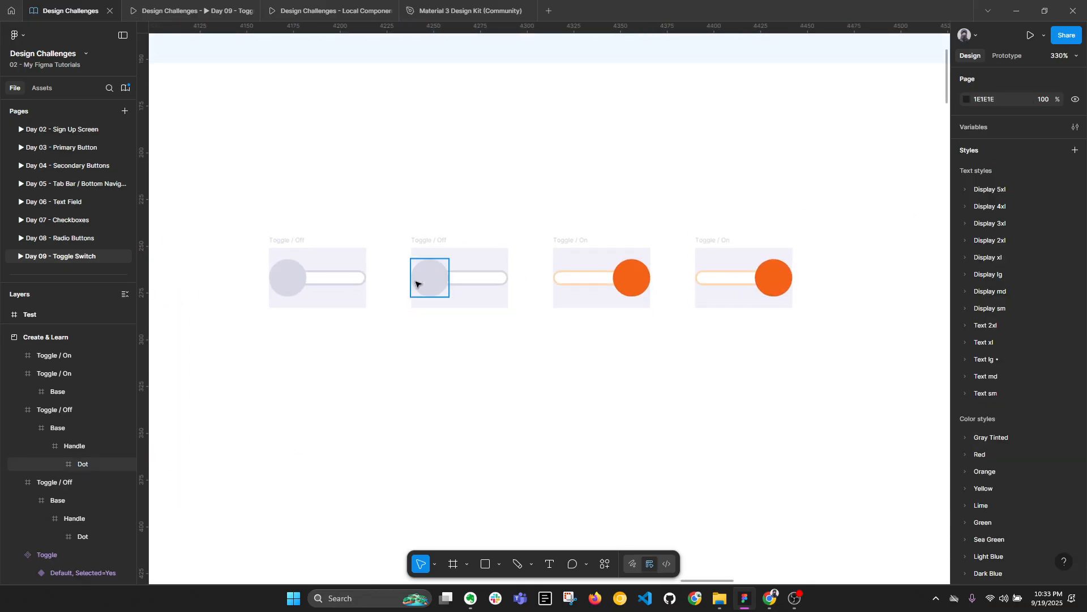
Stretch the gray dot of the second Toggle / Off frame to the right to 28 × 20.
ctrl+click(291, 282)
scroll(291, 282, up, 2)
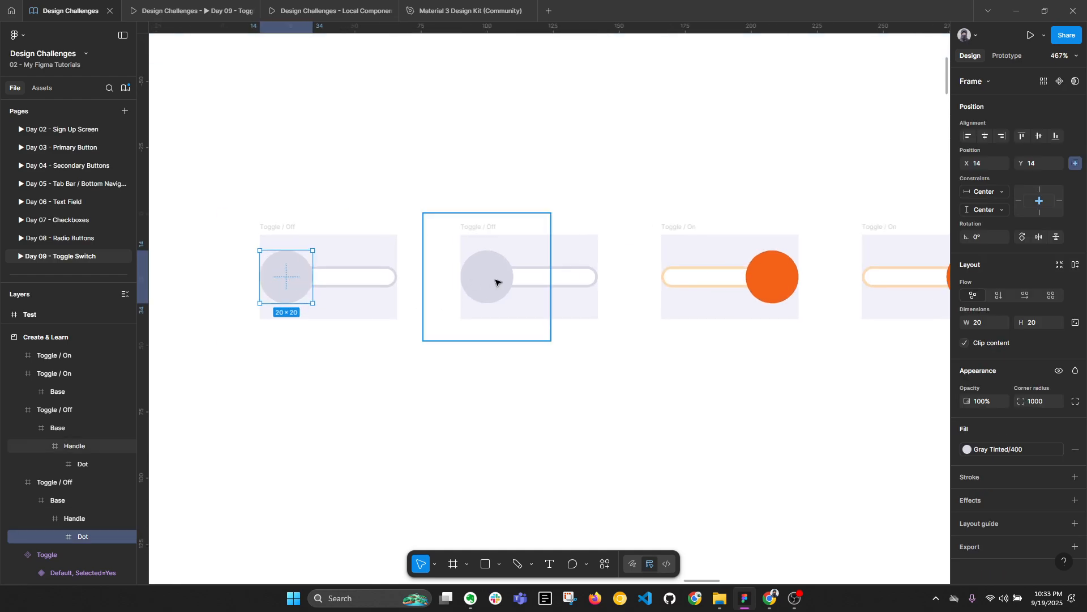
ctrl+click(443, 282)
scroll(505, 280, up, 2)
scroll(508, 266, up, 2)
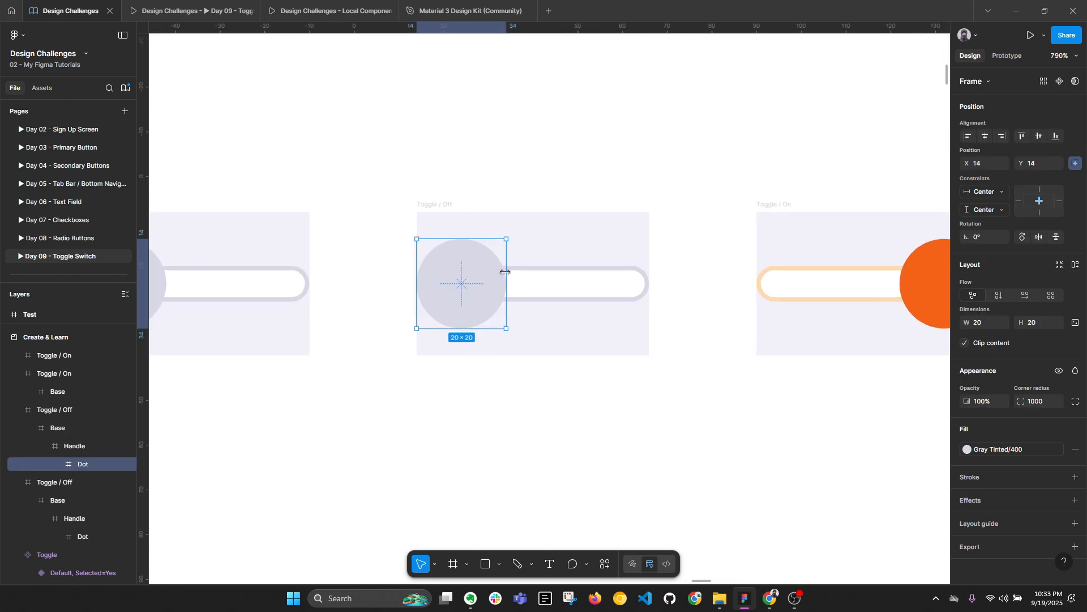
drag(506, 280, 546, 281)
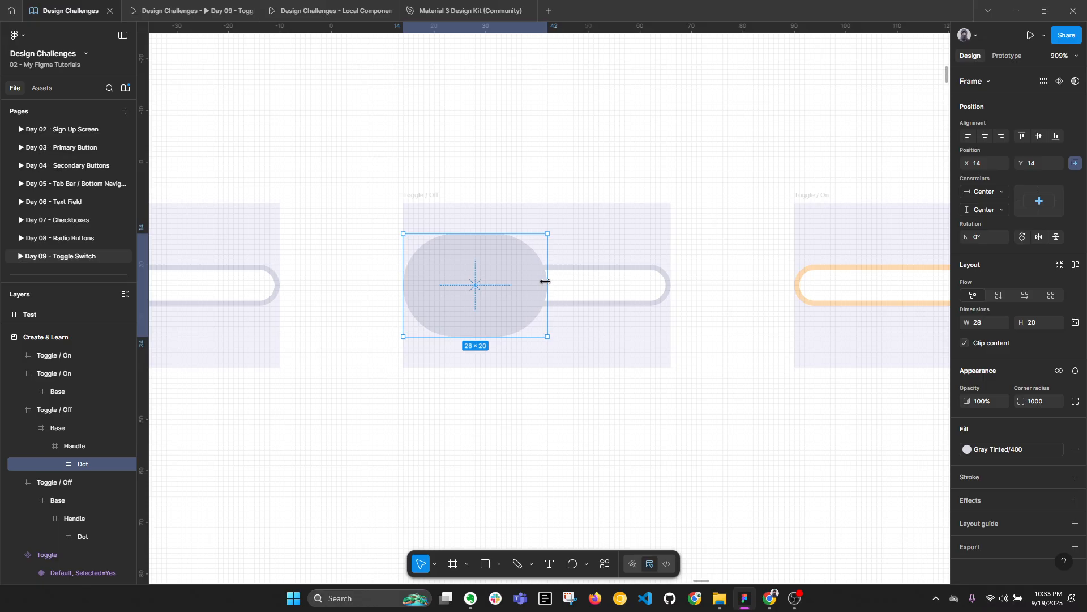
scroll(543, 282, down, 2)
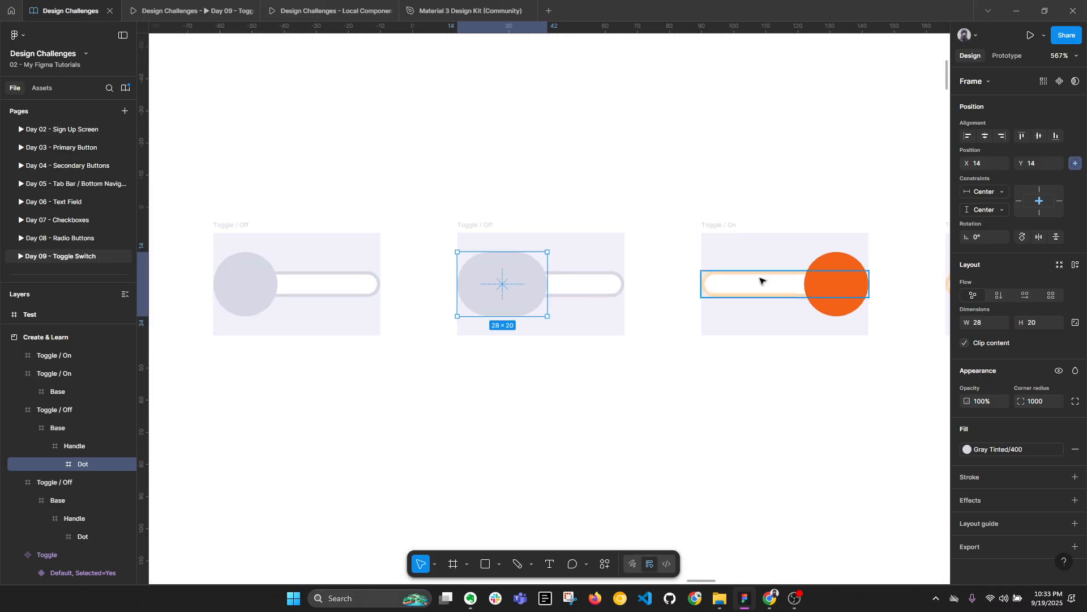
Stretch the orange dot of the first Toggle / On frame to the left to 28 × 20.
scroll(760, 279, right, 3)
scroll(736, 303, up, 1)
click(731, 303)
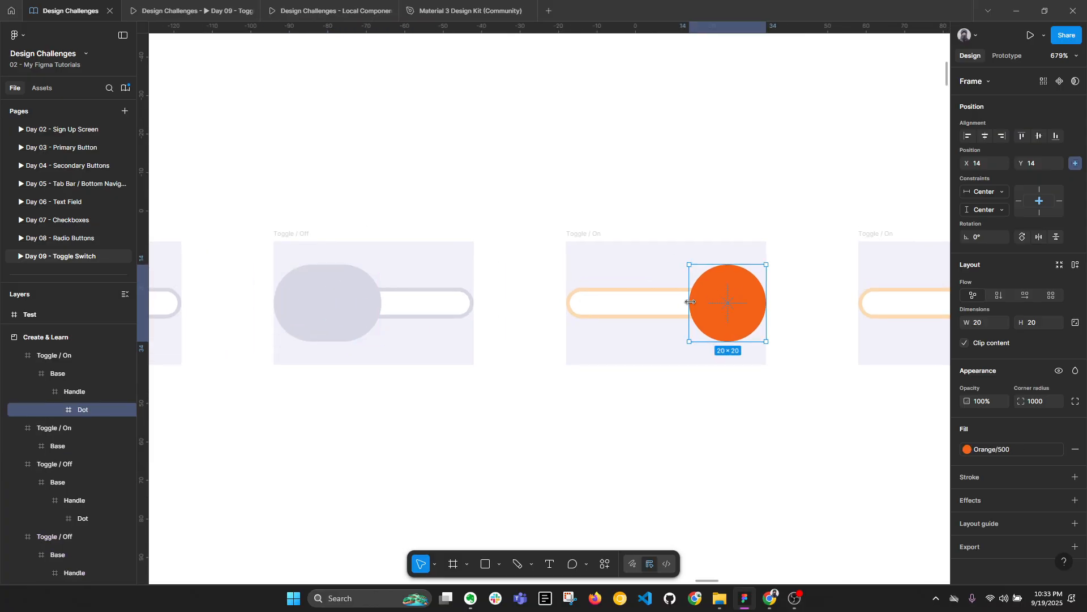
drag(690, 302, 657, 302)
scroll(657, 302, down, 4)
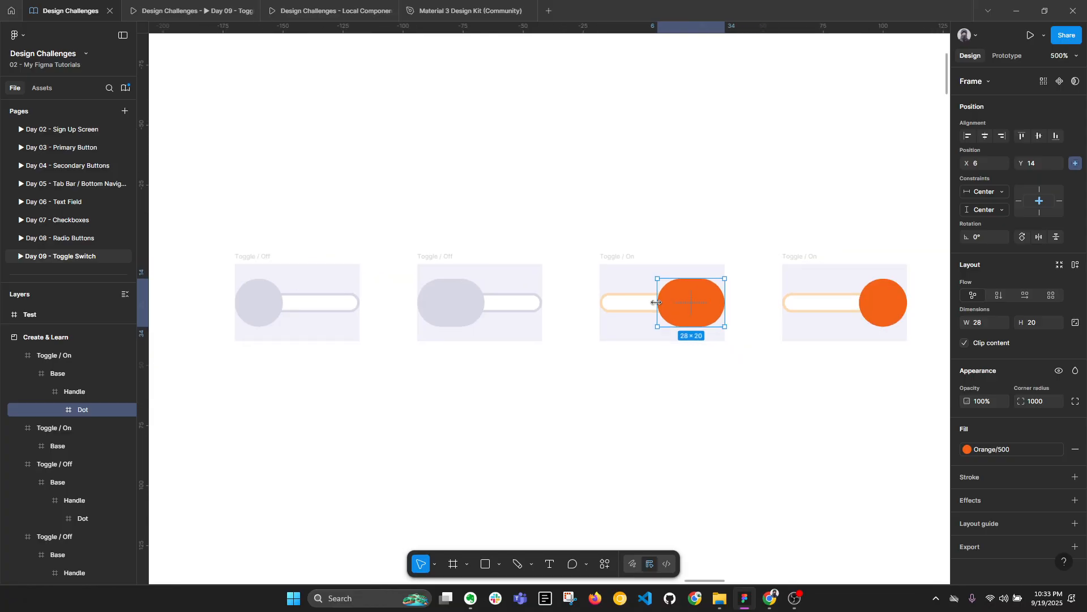
Combine the four toggle frames into one component set.
click(590, 380)
scroll(319, 259, down, 1)
drag(272, 225, 818, 378)
click(1045, 81)
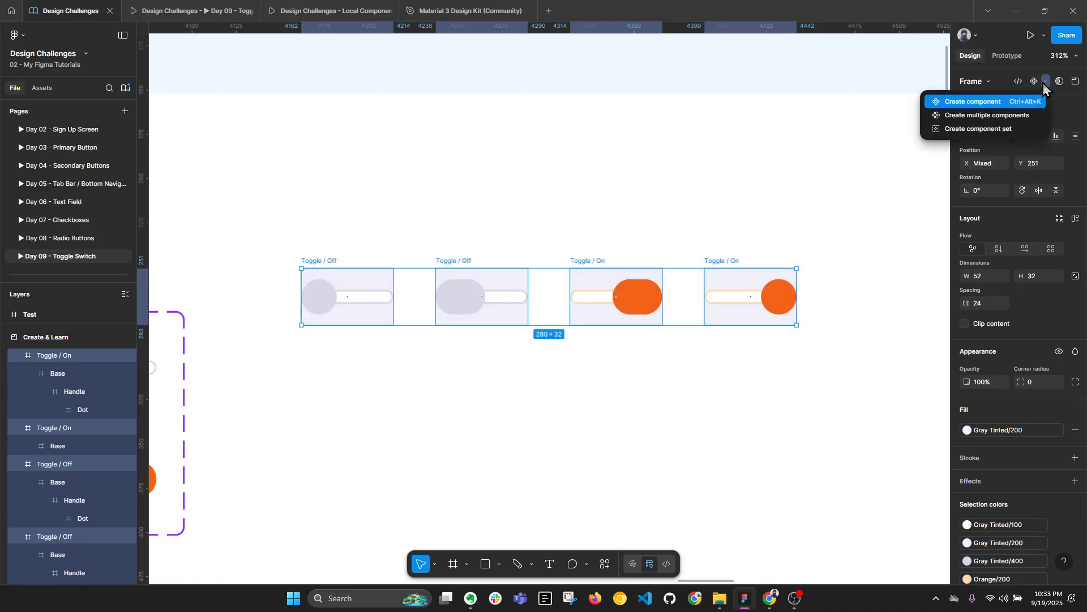
click(1028, 130)
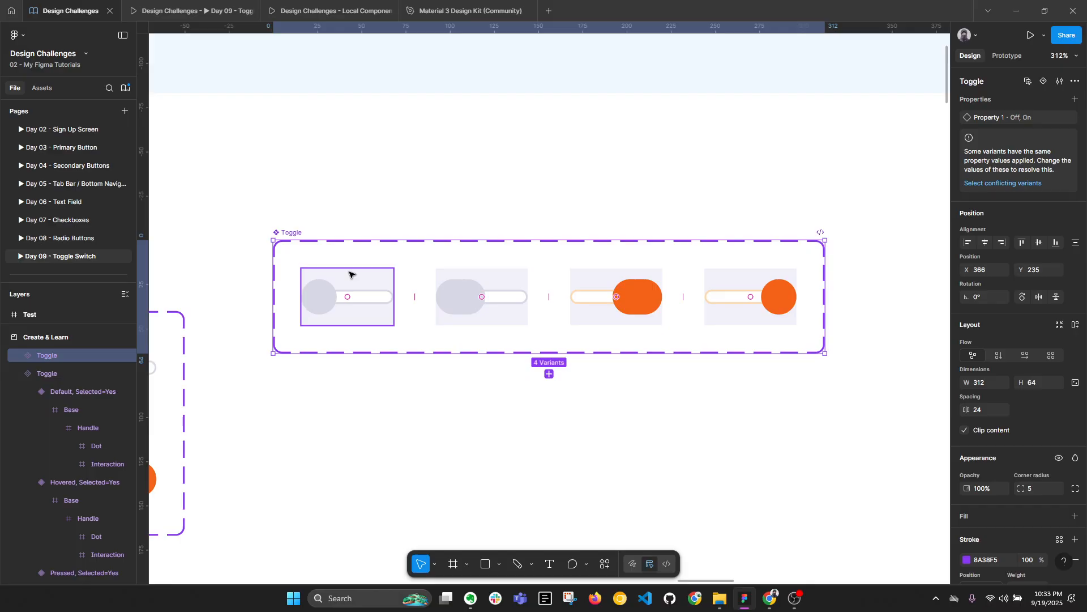
Add a variant property named "Selected" with the value "No" to the new Toggle component set.
click(1075, 99)
click(1032, 134)
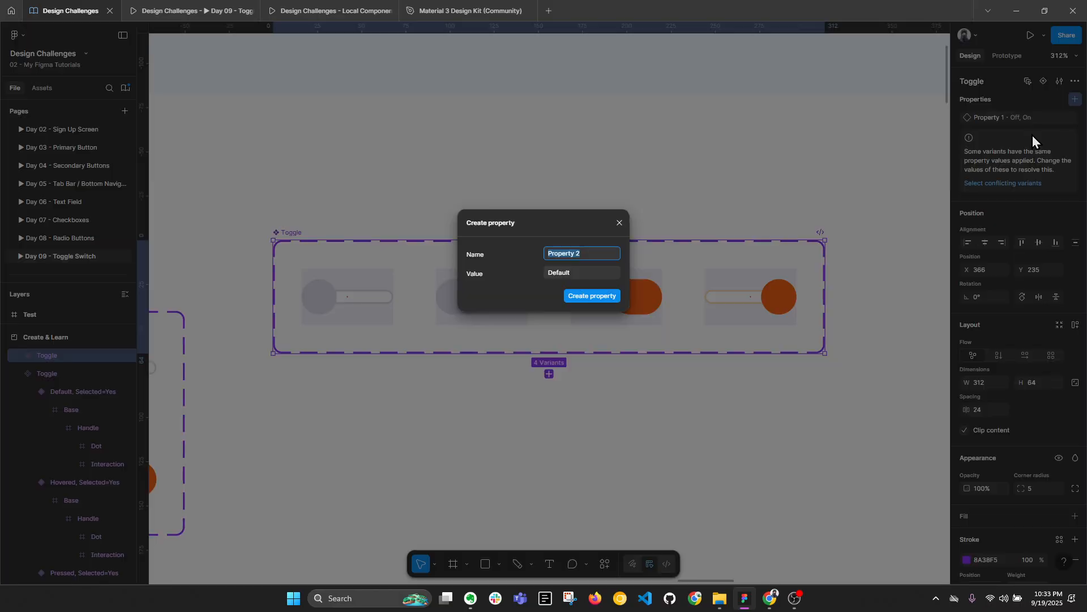
text(Selected)
click(571, 274)
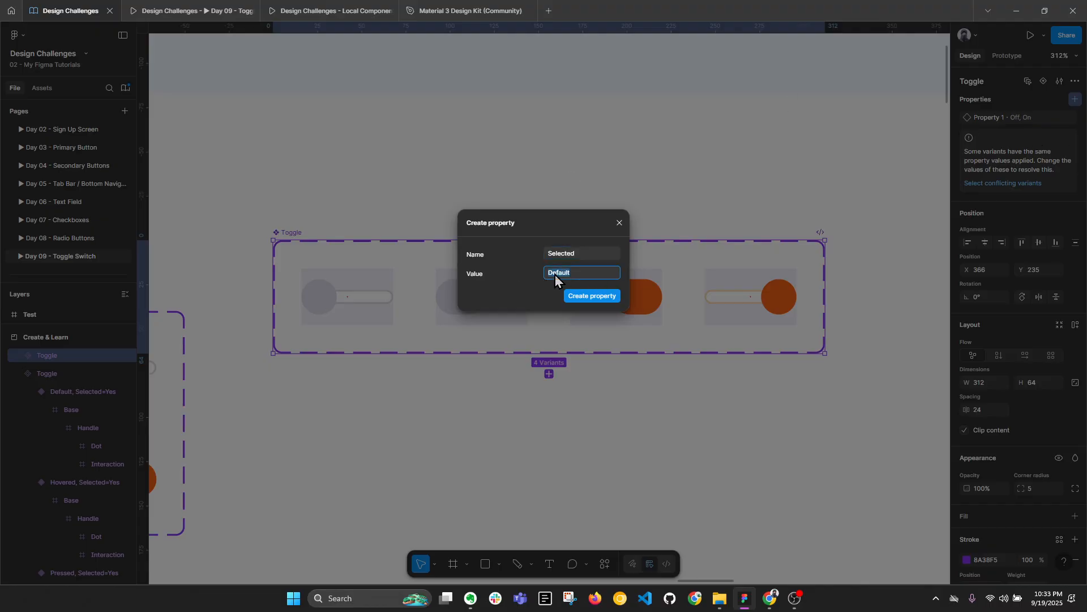
text(No)
key(Return)
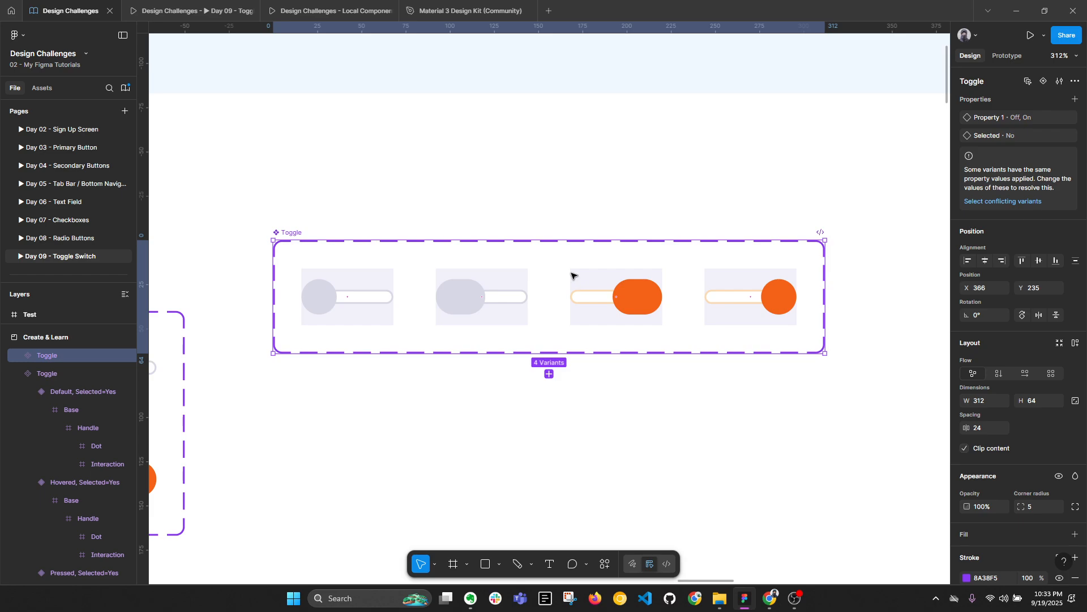
Set the Selected property of both orange variants to "Yes".
click(361, 284)
shift+click(473, 287)
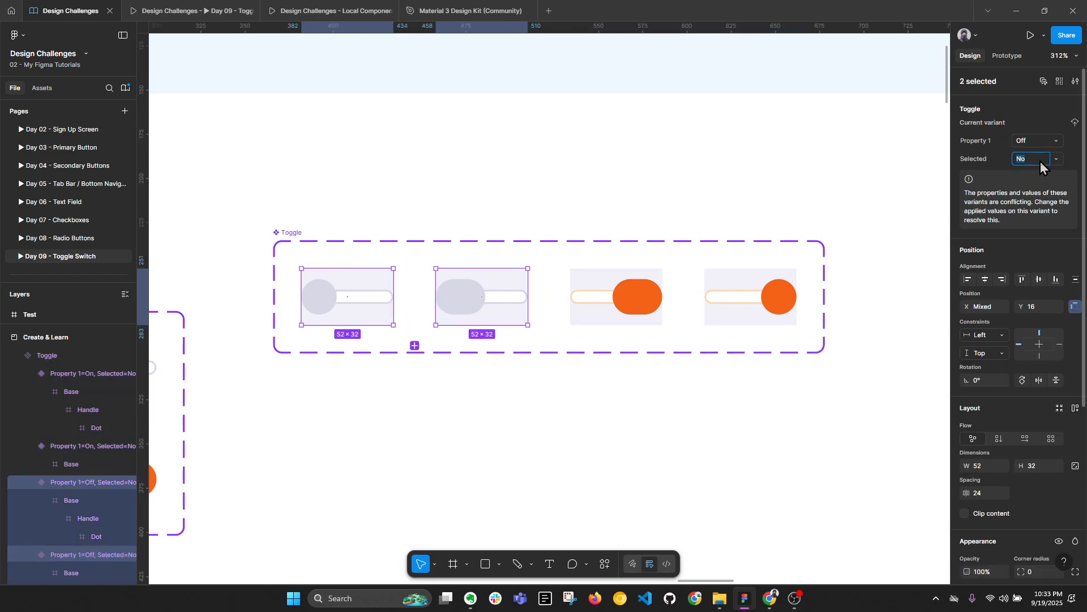
click(636, 291)
shift+click(773, 274)
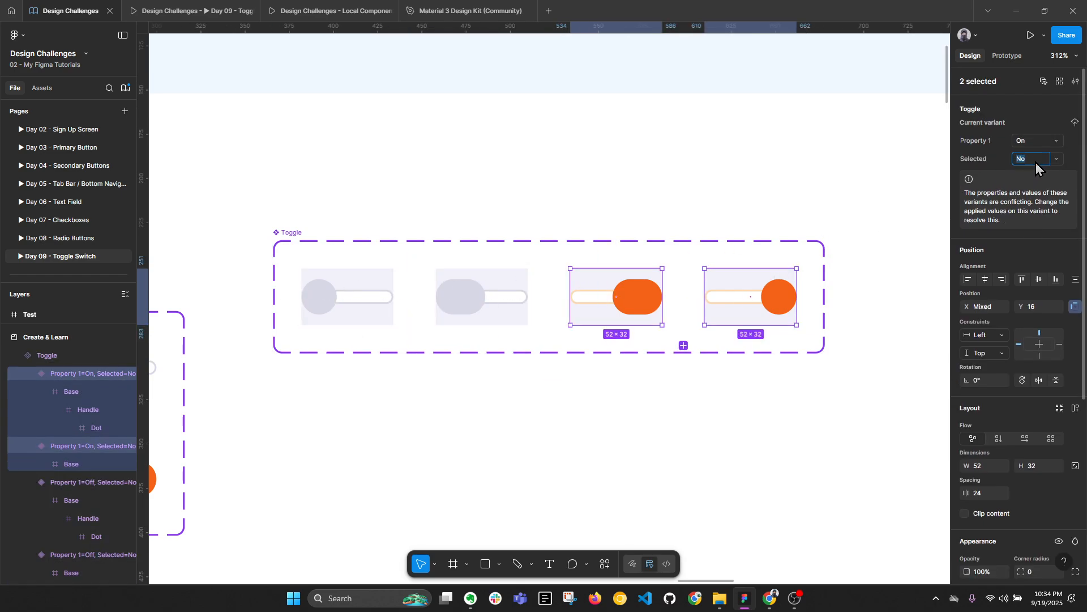
key(Return)
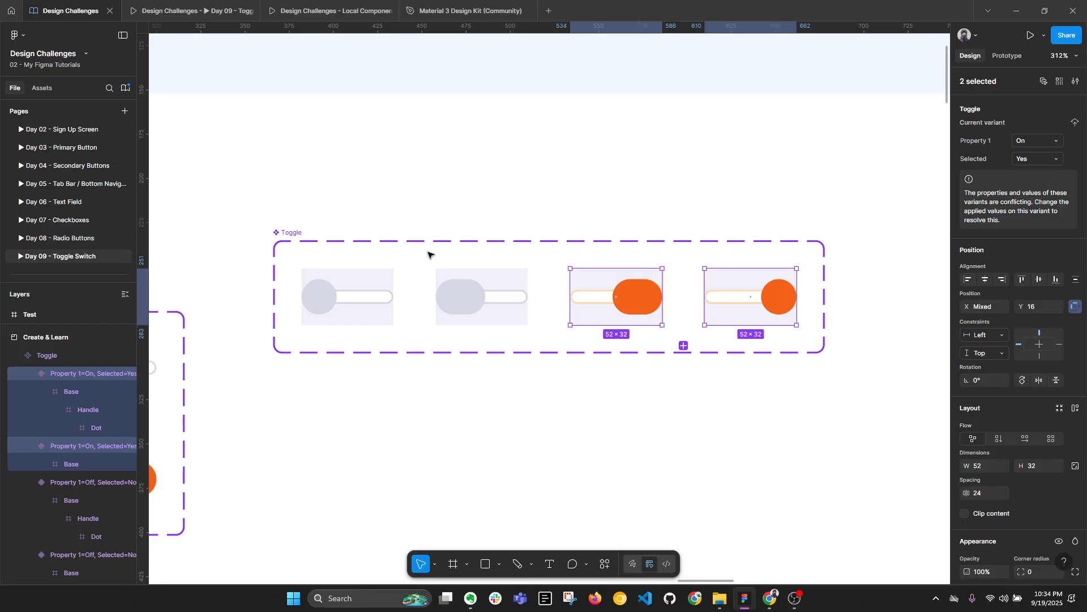
Set Property 1 to "Default" on the two variants with round dots, the first gray and the last orange one.
click(379, 290)
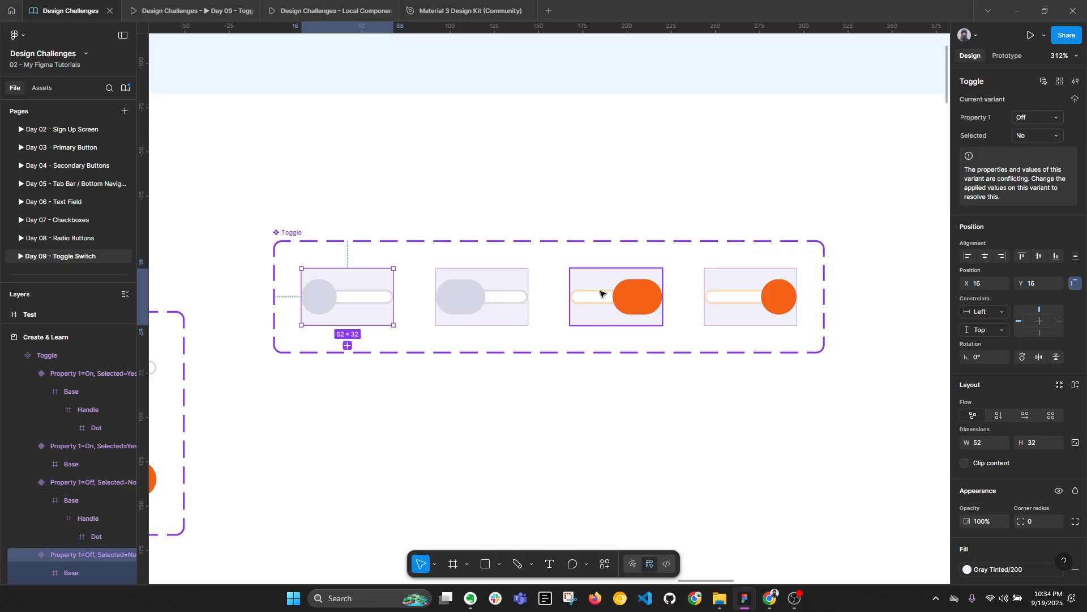
shift+click(759, 292)
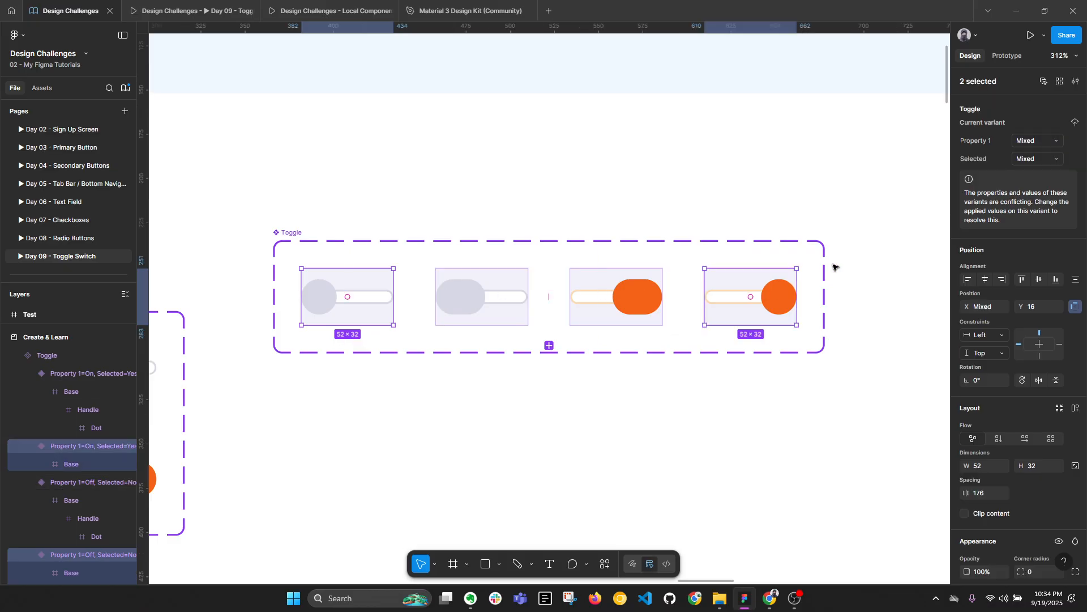
click(1043, 146)
text(Default)
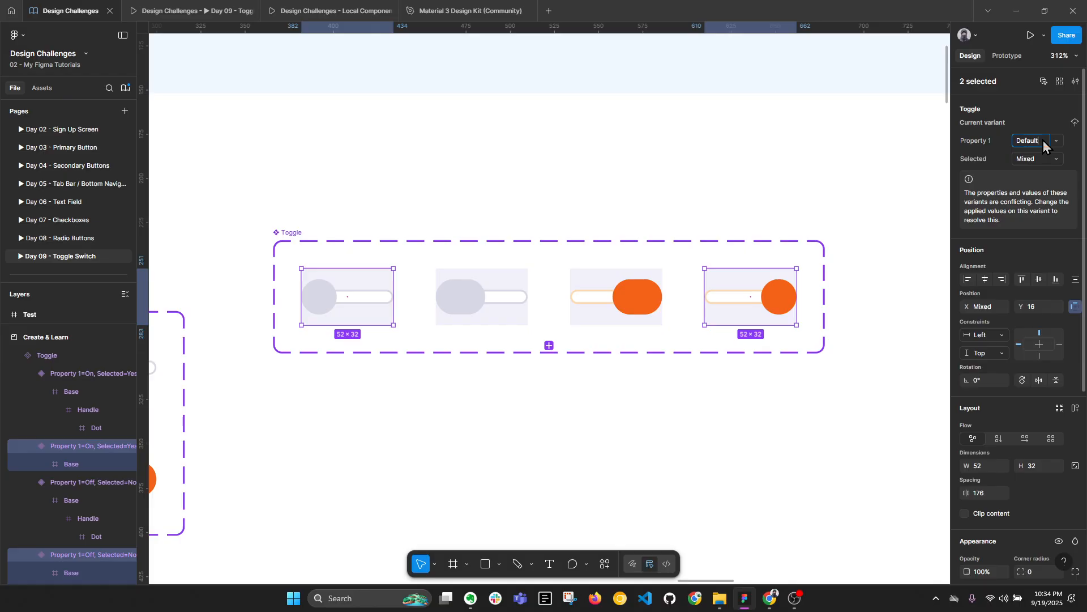
key(Return)
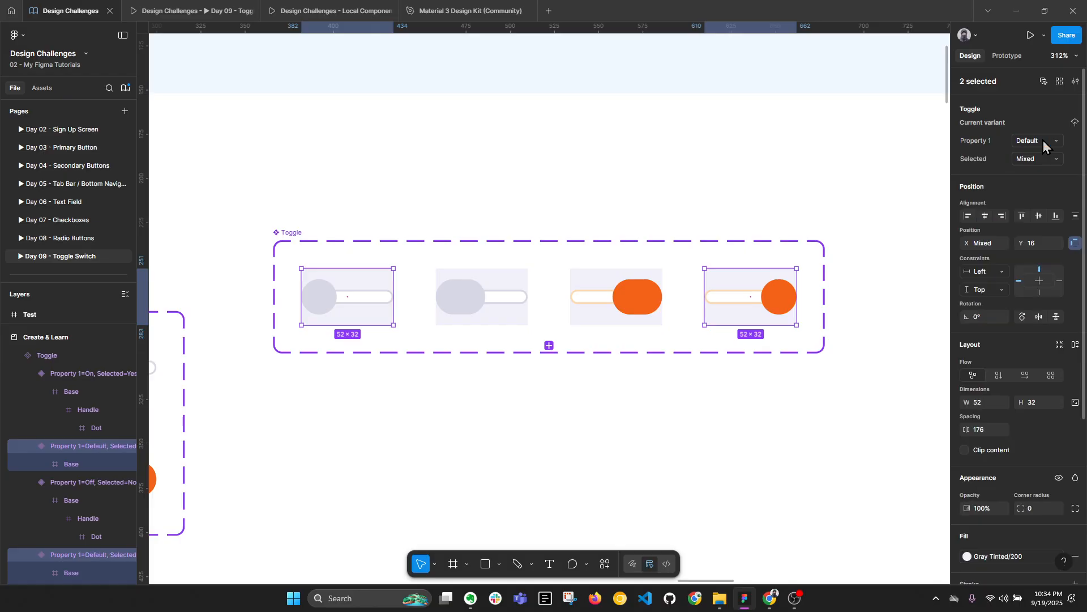
click(626, 287)
shift+click(496, 288)
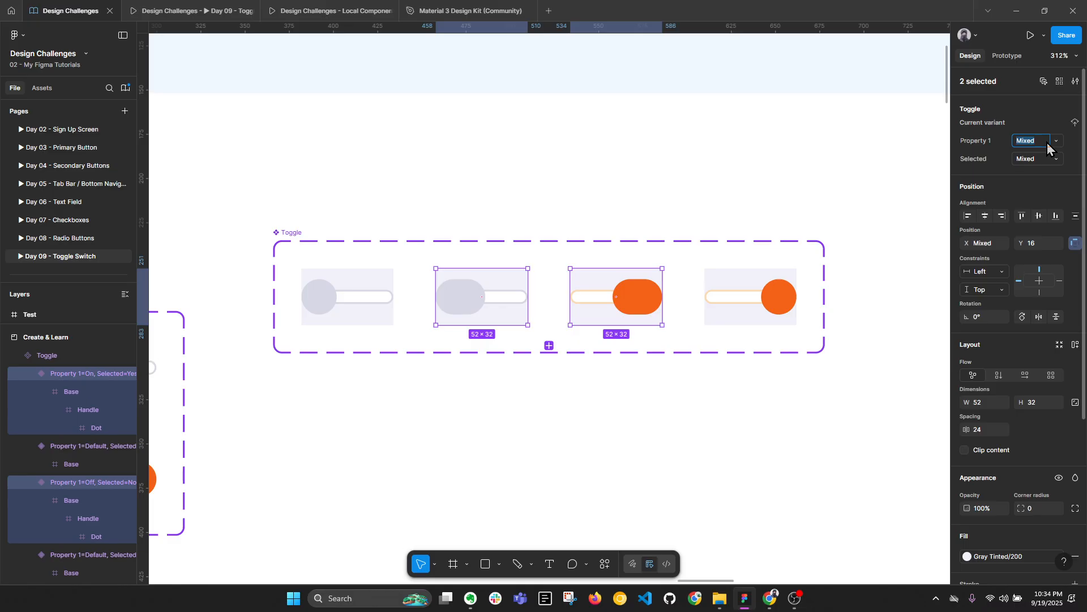
click(483, 289)
Set Property 1 of the gray variant with the round dot to "01".
key(Tab)
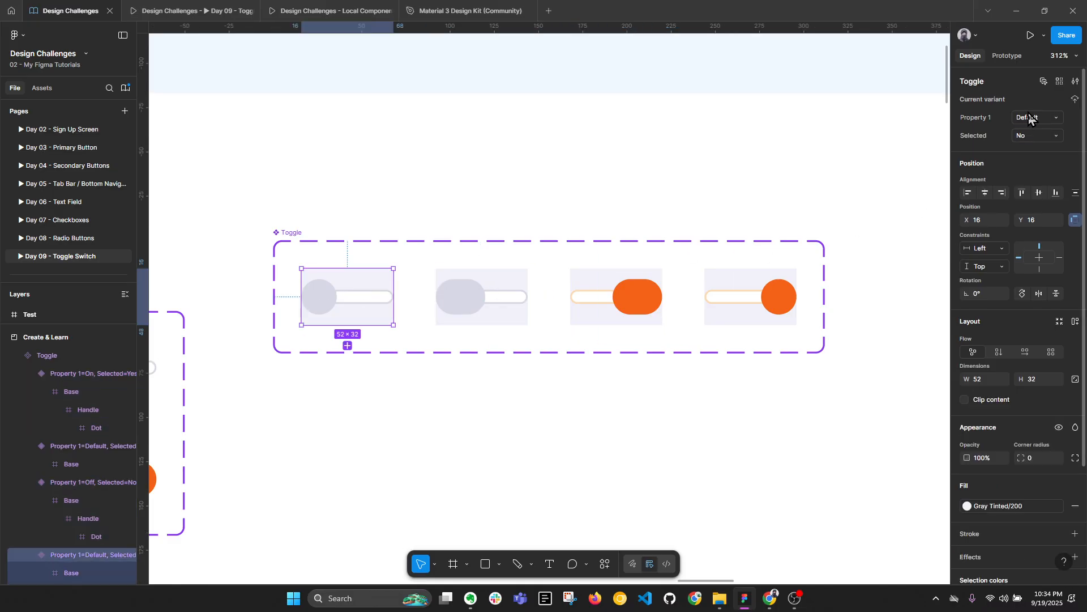
click(1049, 120)
text(Frame)
key(ctrl+a)
text(01)
key(Return)
Set Property 1 to "02" on the stretched gray variant and to "03" on the stretched orange variant.
click(485, 291)
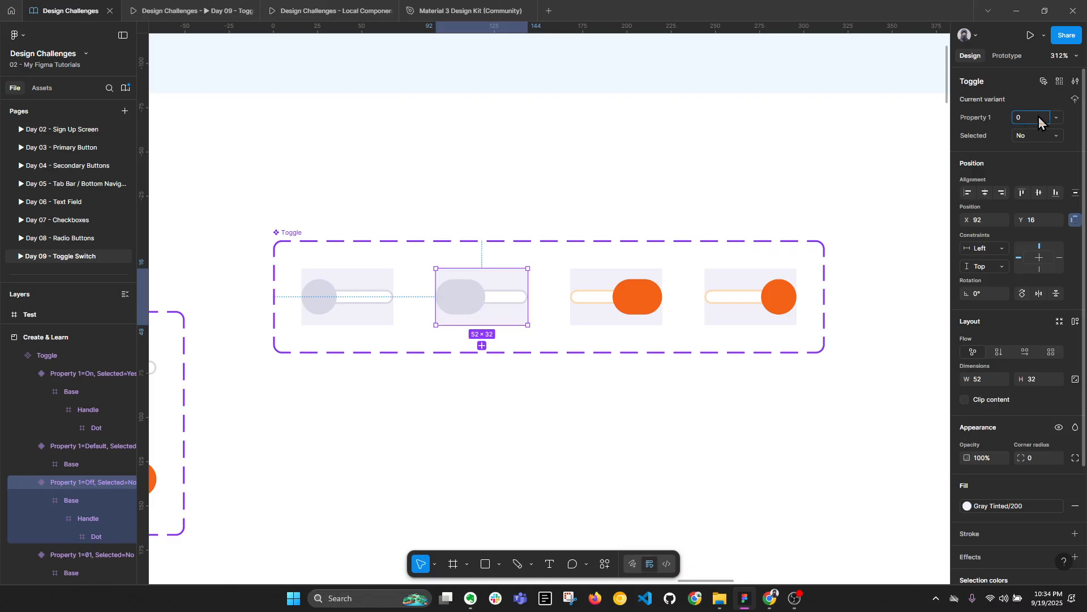
click(657, 288)
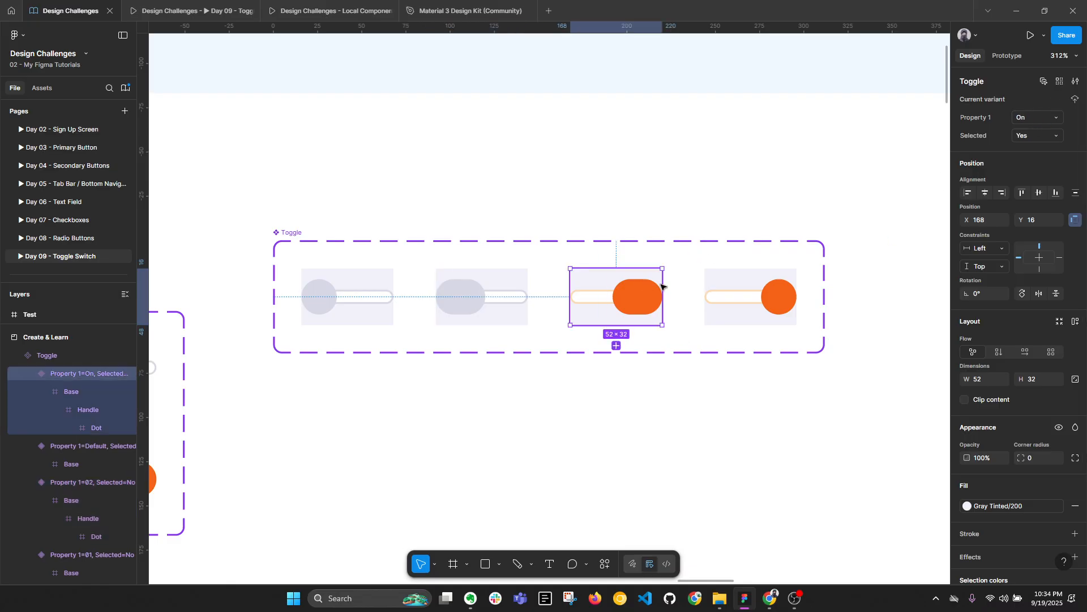
click(1027, 115)
text(02)
key(BackSpace)
text(3)
key(Return)
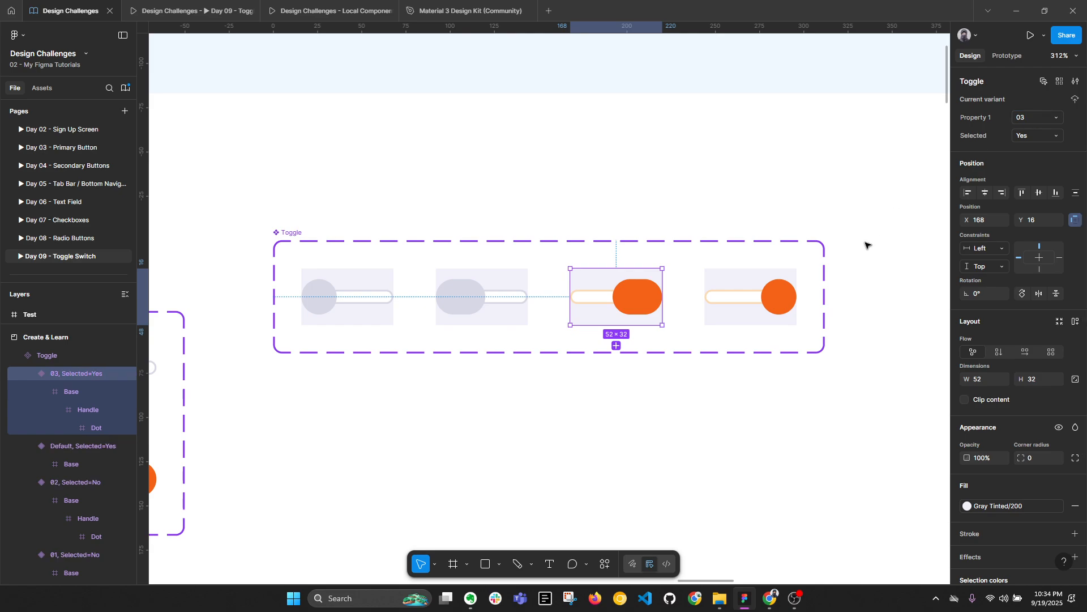
Set Property 1 of the orange variant with the round dot to "04" and rename Property 1 of the component set as "Stages".
key(Tab)
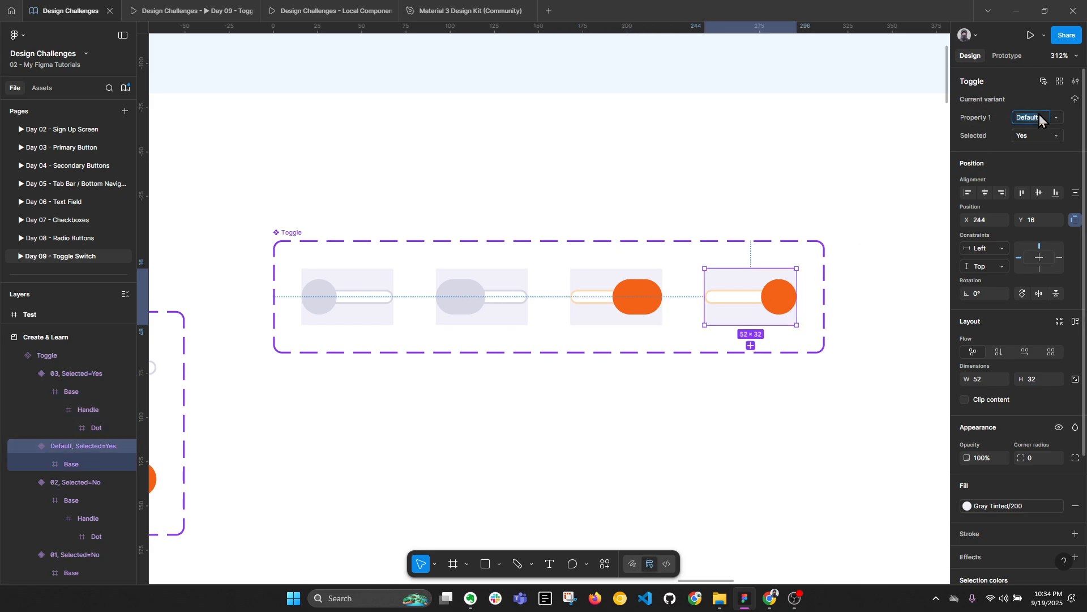
key(Return)
click(316, 241)
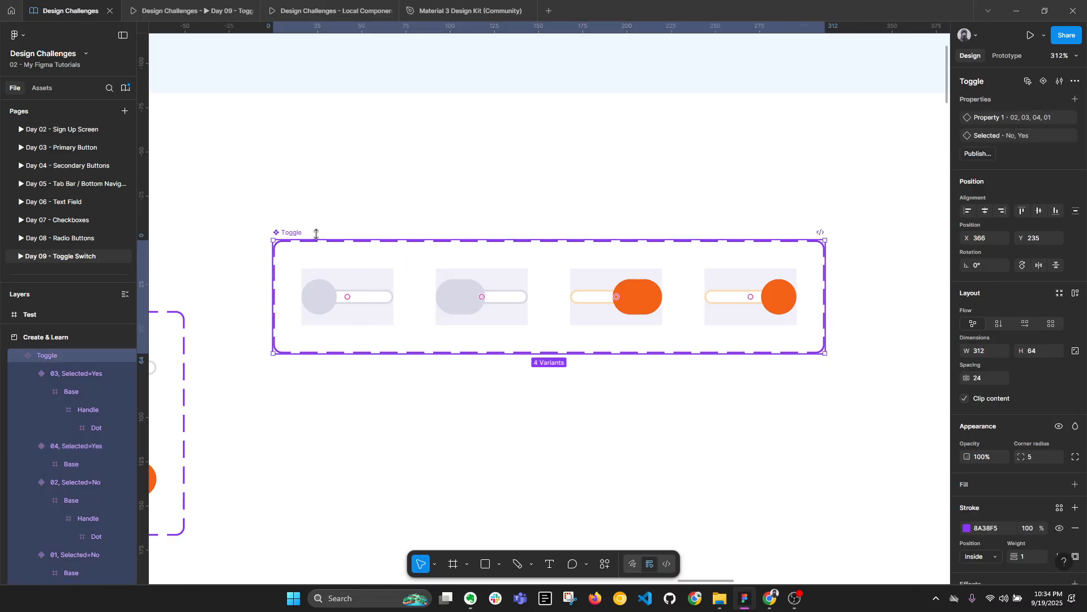
double_click(979, 118)
text(Stage)
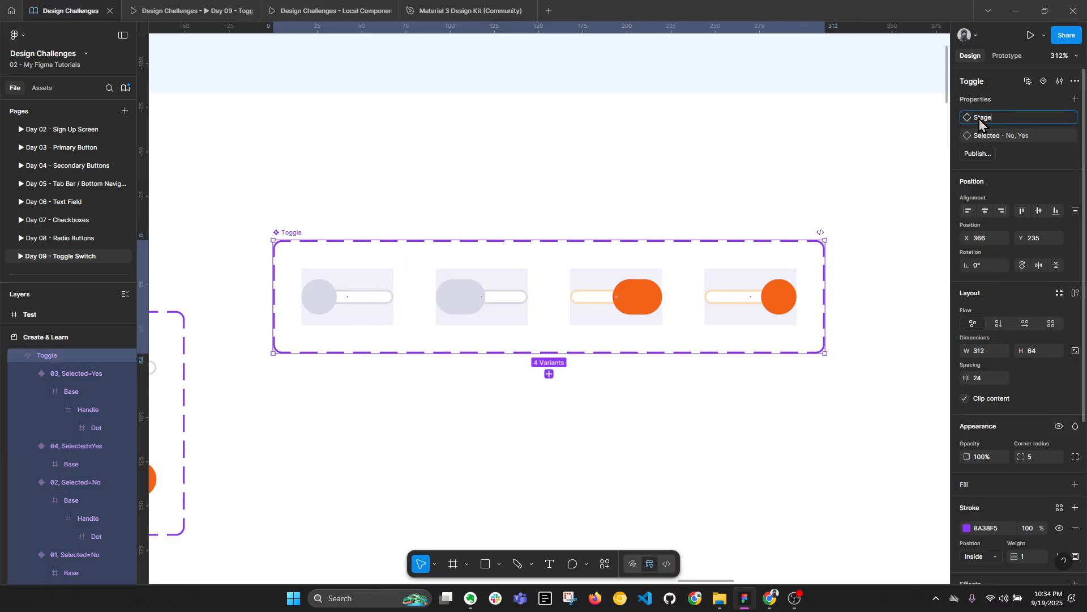
text(s)
key(Return)
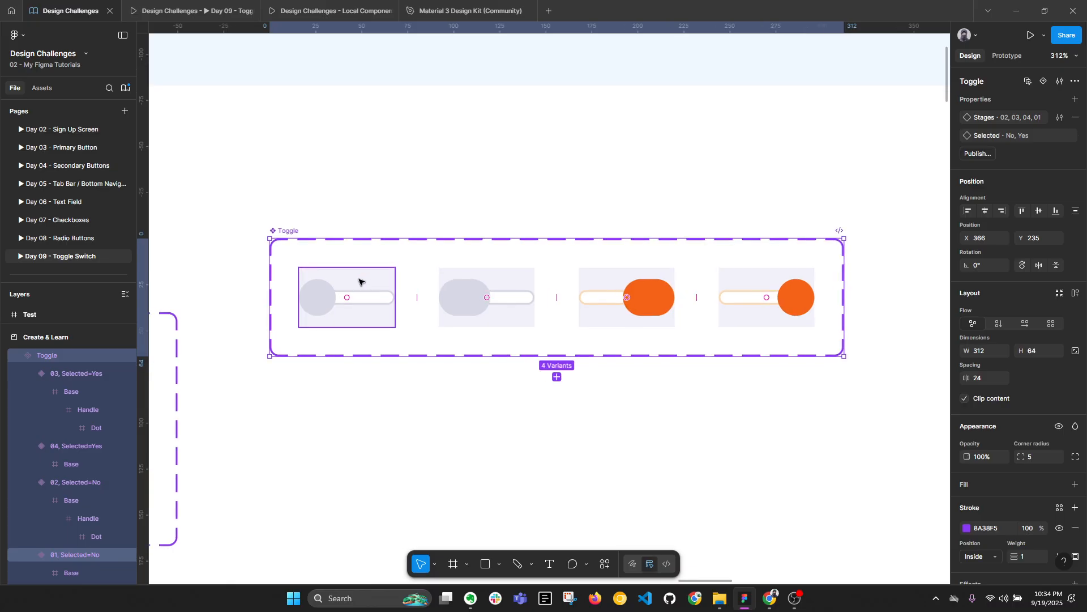
Add a prototype connection from the handle inside the stage 01 variant to the stage 02 variant.
click(375, 277)
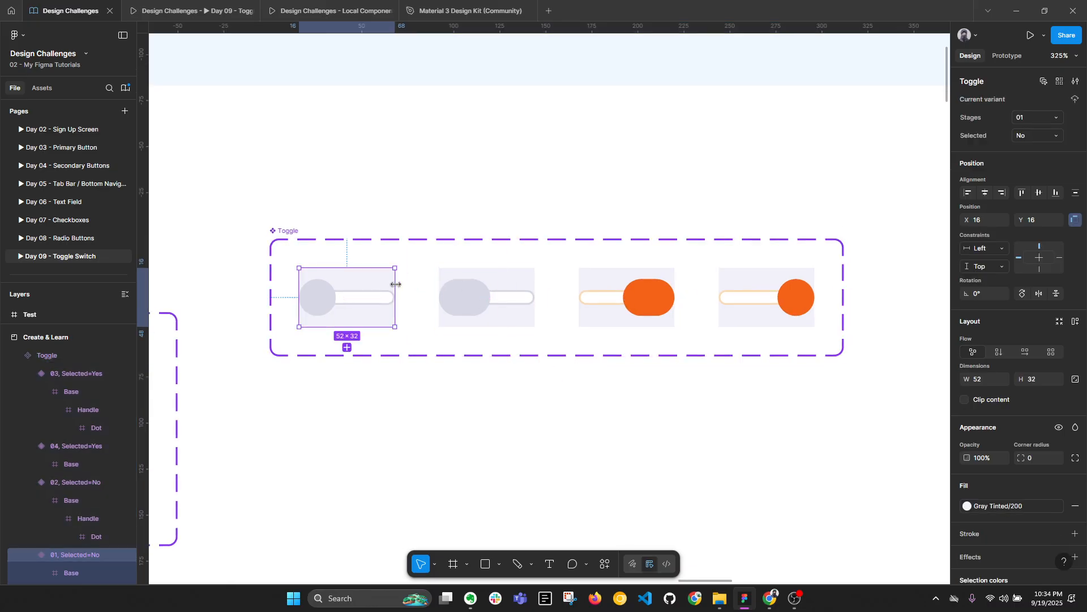
double_click(312, 298)
double_click(315, 296)
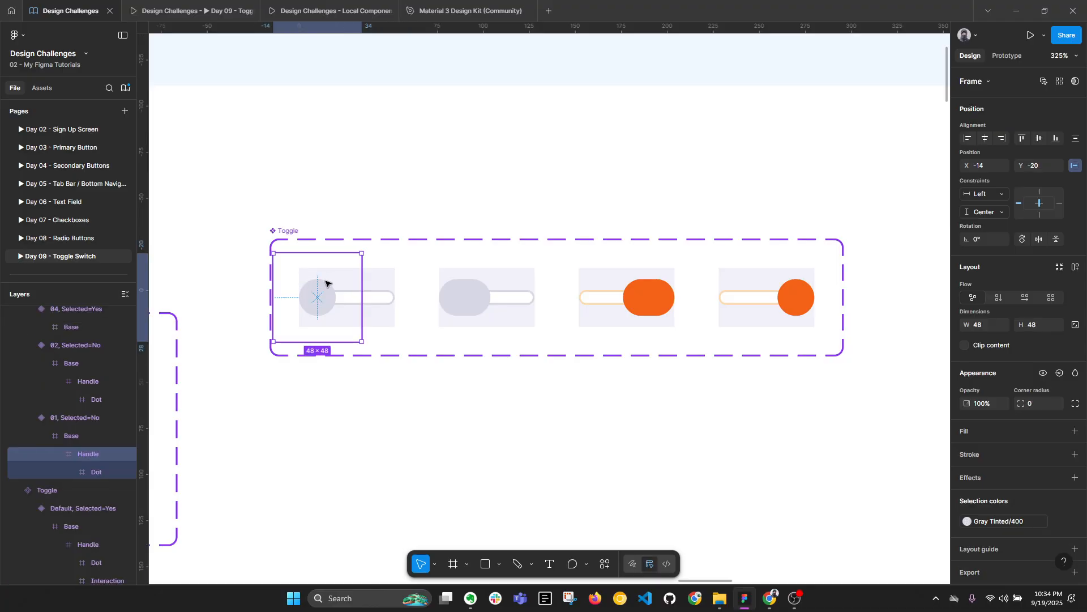
click(1007, 55)
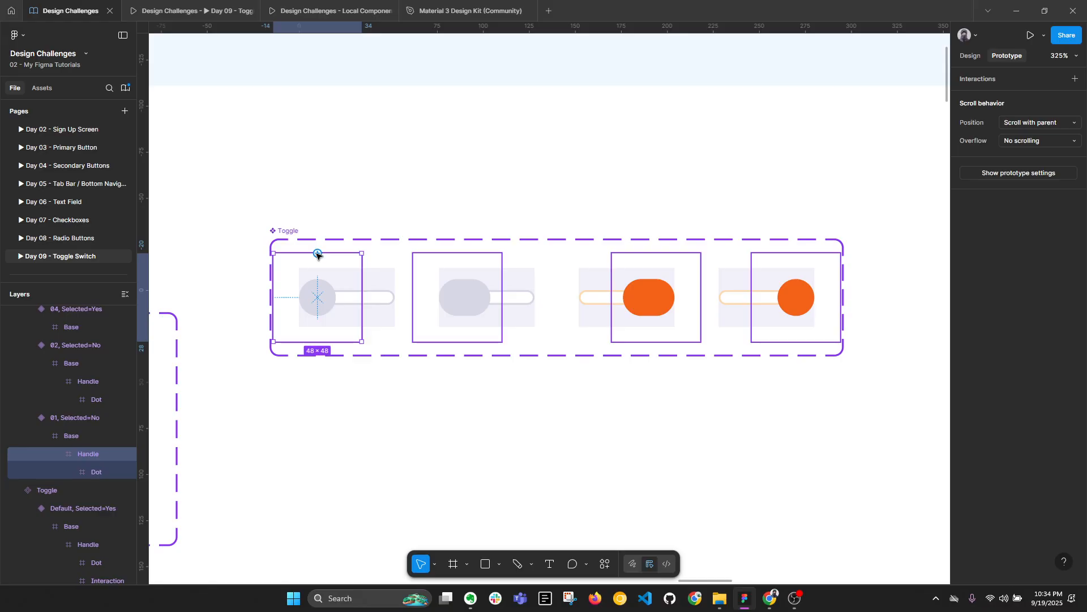
drag(317, 253, 471, 280)
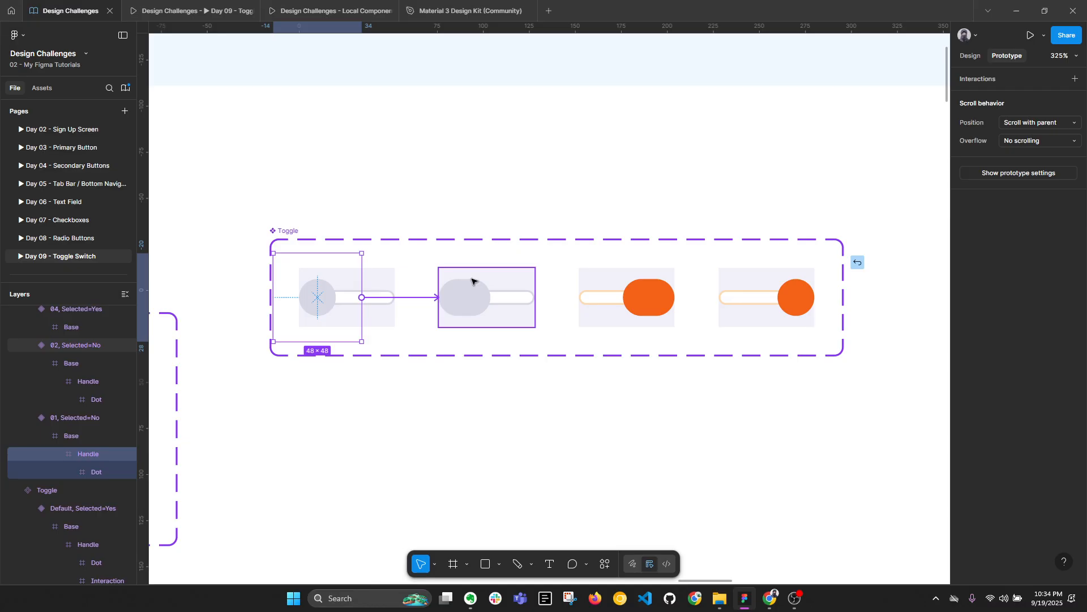
drag(472, 279, 473, 278)
Collapse the layers and inspect the interaction running from the stage 01 handle to the stage 02 variant.
click(494, 272)
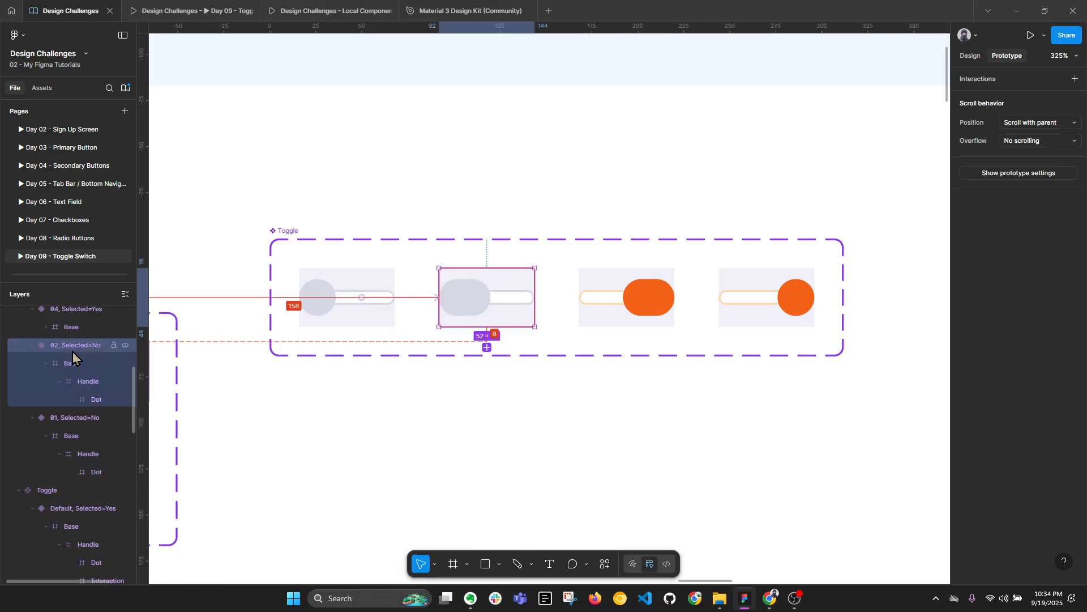
key(alt+l)
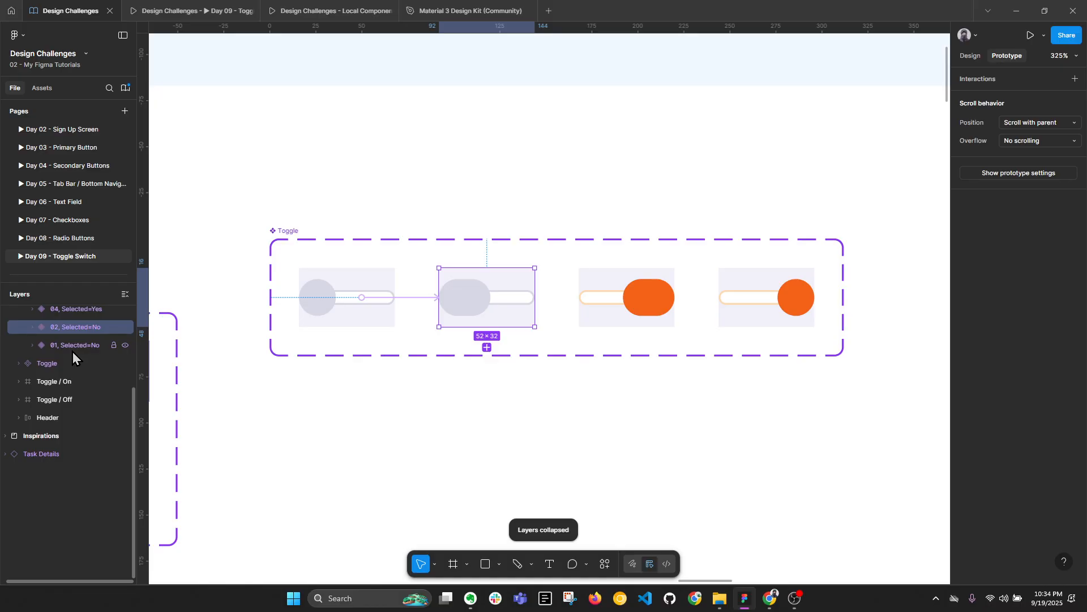
click(413, 300)
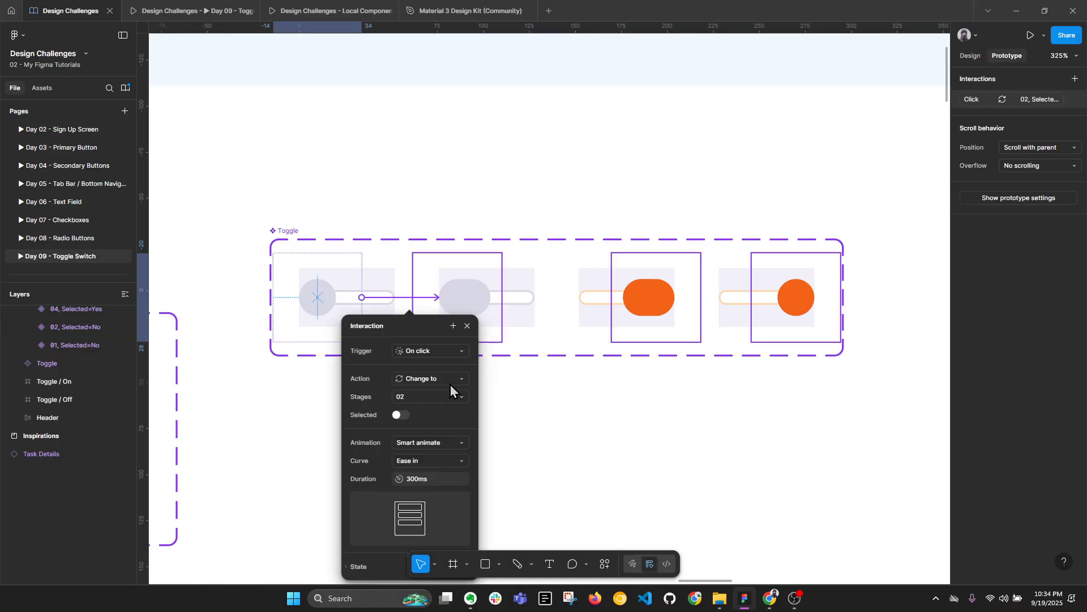
Connect the stage 02 variant to the stage 03 variant with an After delay trigger of 5 ms.
click(480, 269)
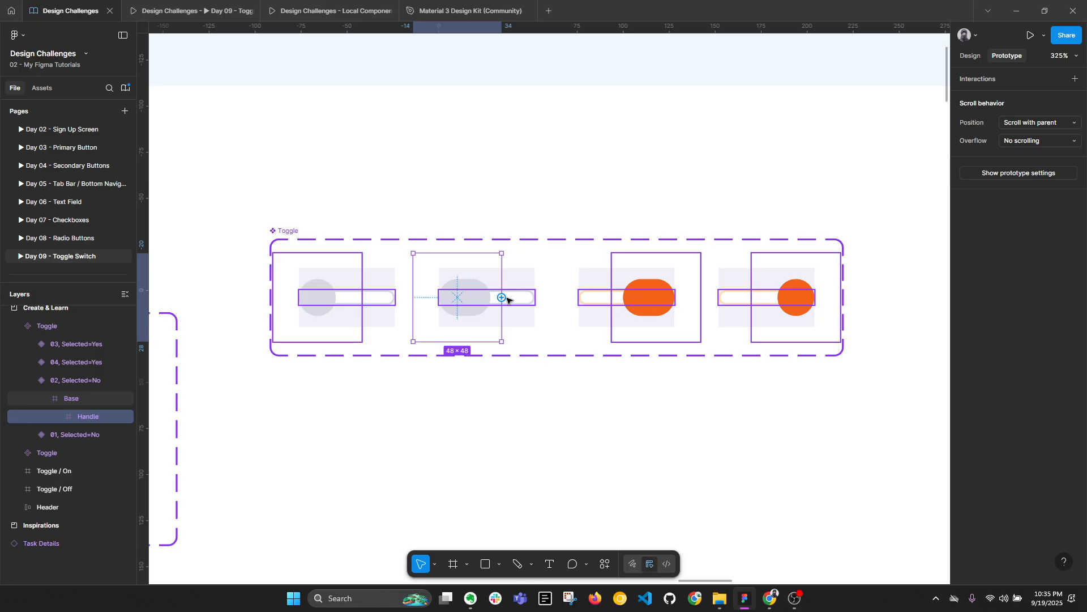
key(Escape)
click(529, 284)
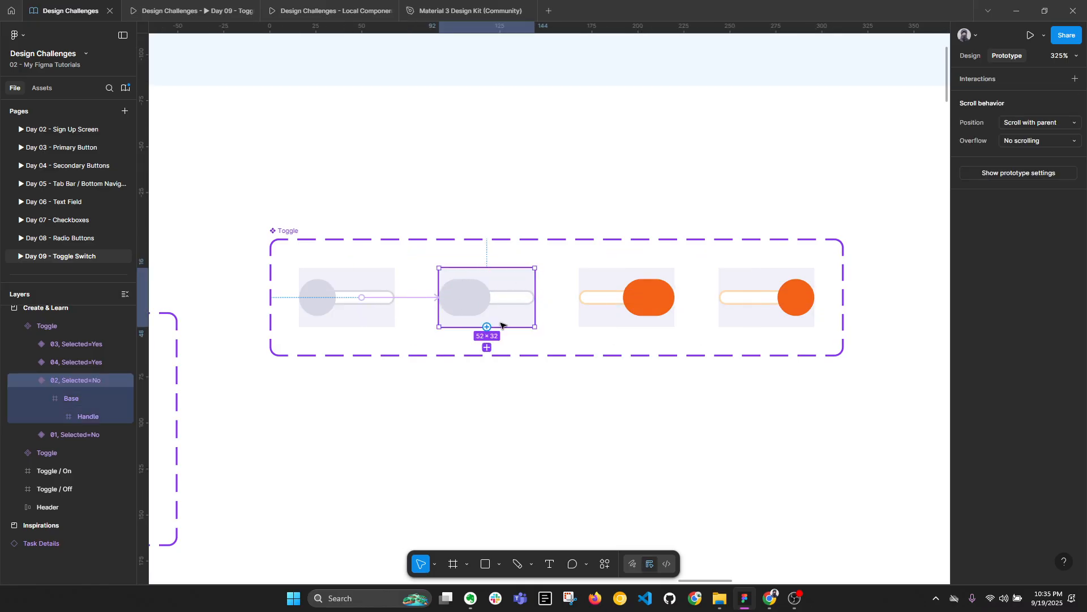
drag(536, 297, 606, 305)
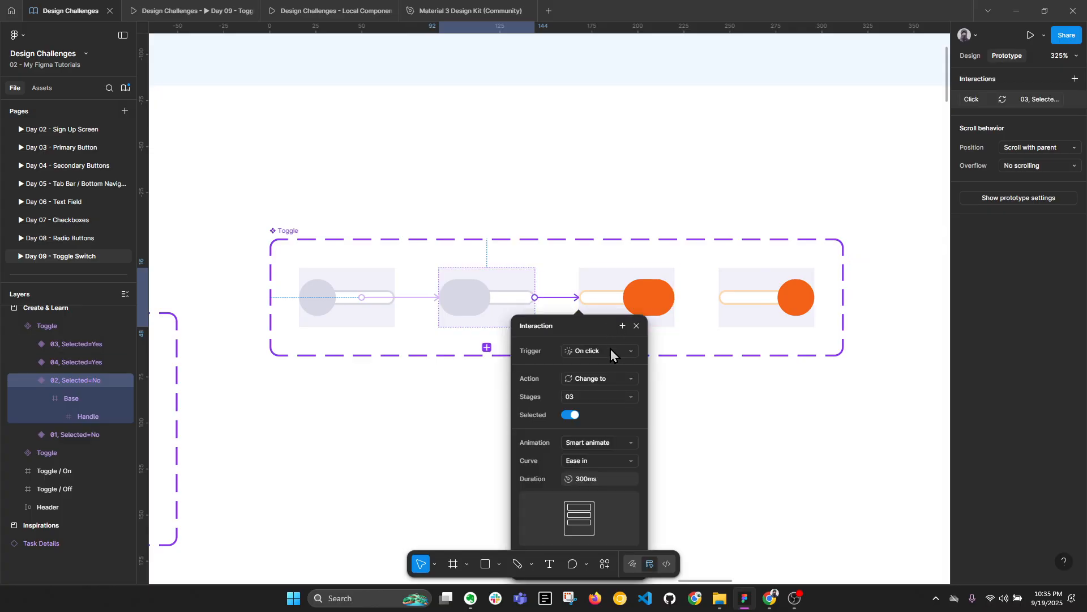
click(611, 351)
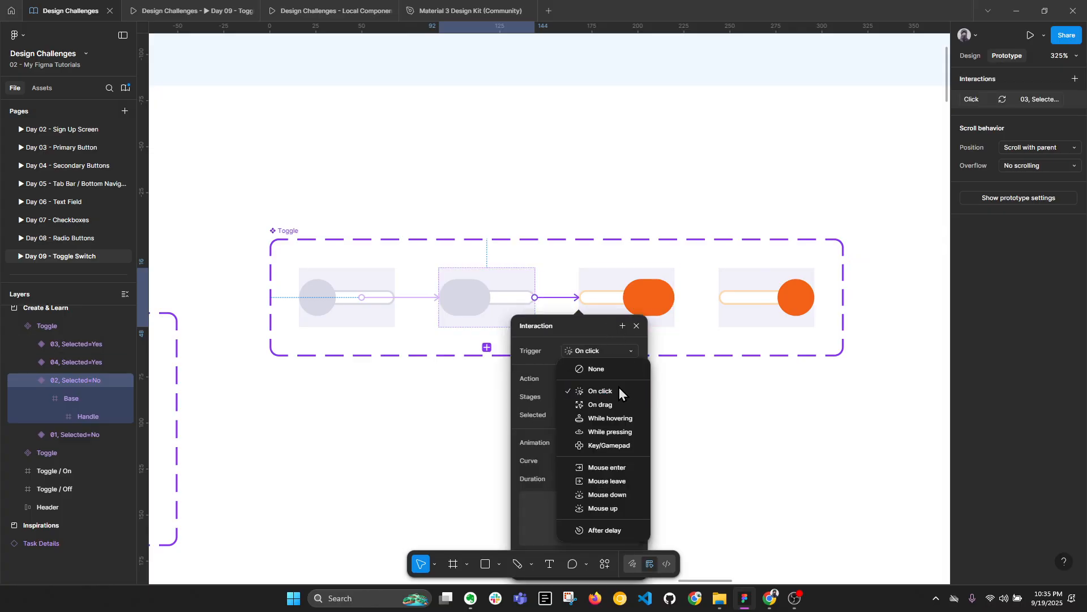
click(625, 533)
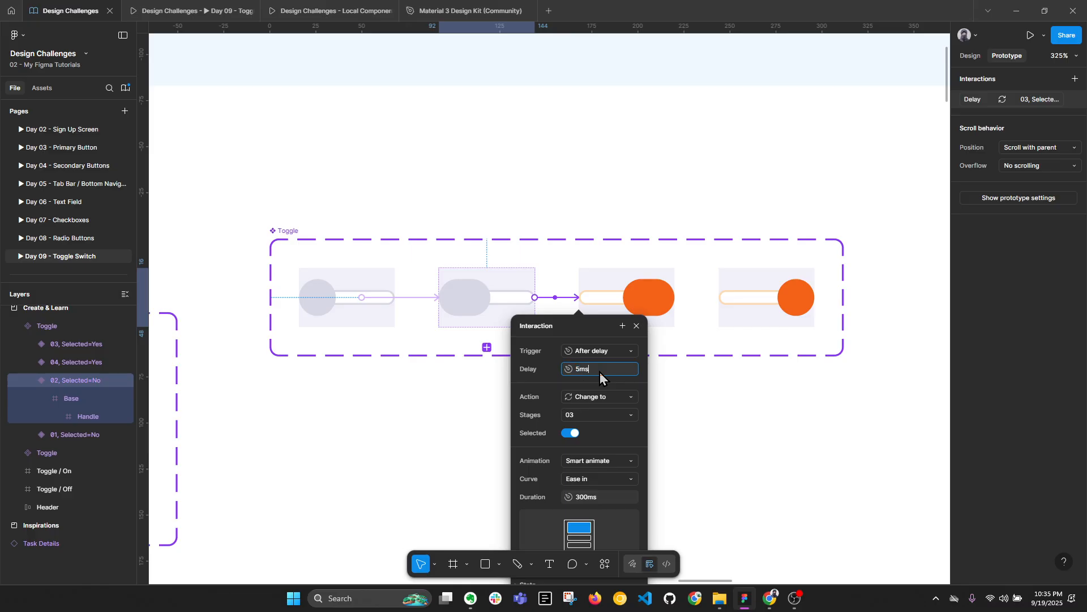
key(Return)
drag(585, 332, 583, 301)
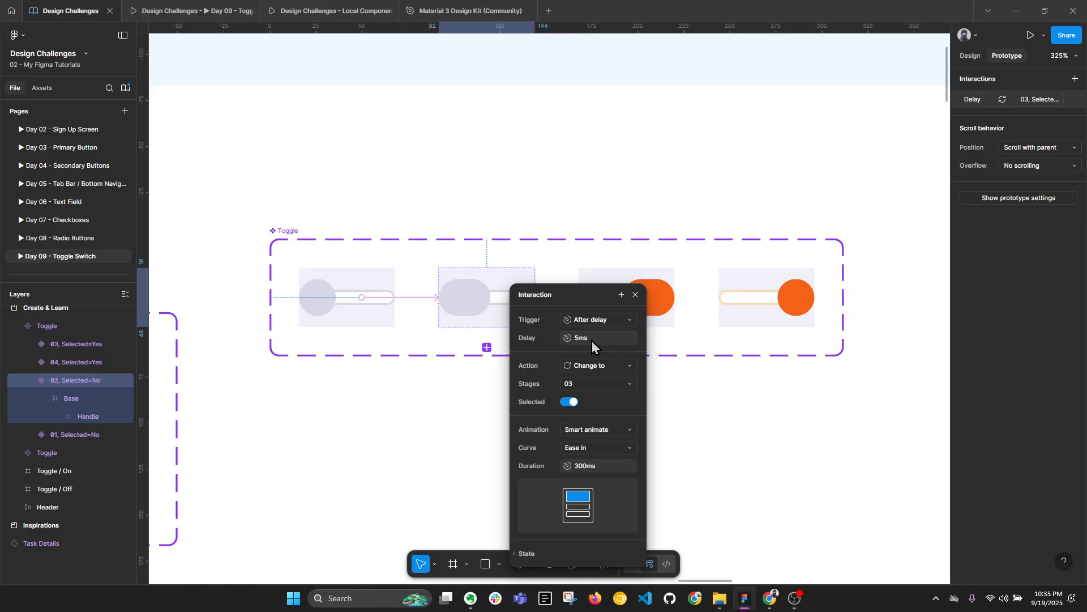
click(764, 410)
click(634, 292)
Connect the stage 03 variant to the stage 04 variant with an After delay trigger of 5 ms.
scroll(677, 298, up, 2)
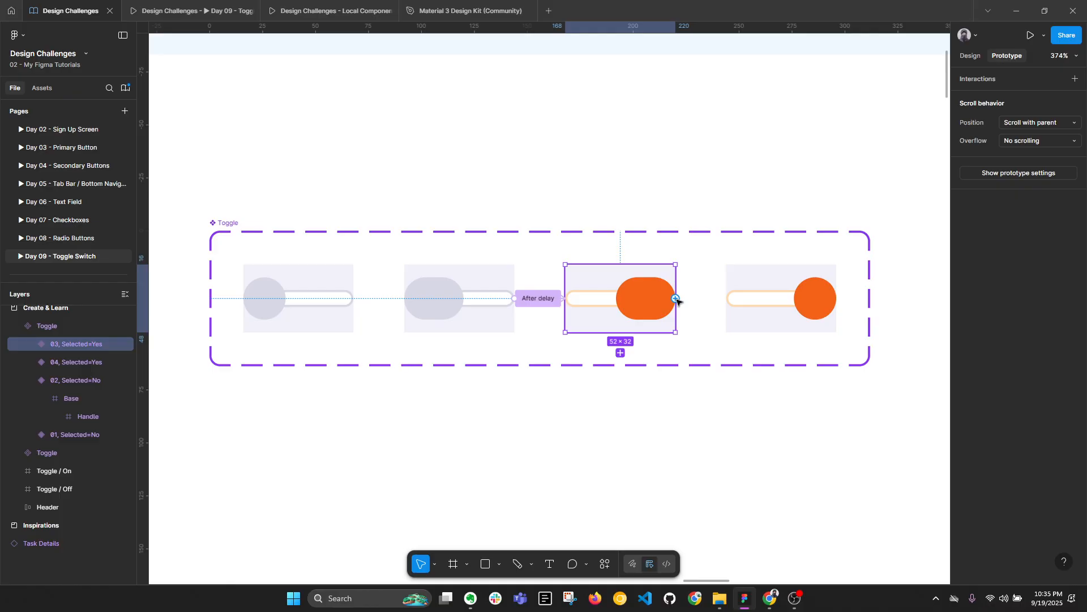
drag(676, 298, 757, 314)
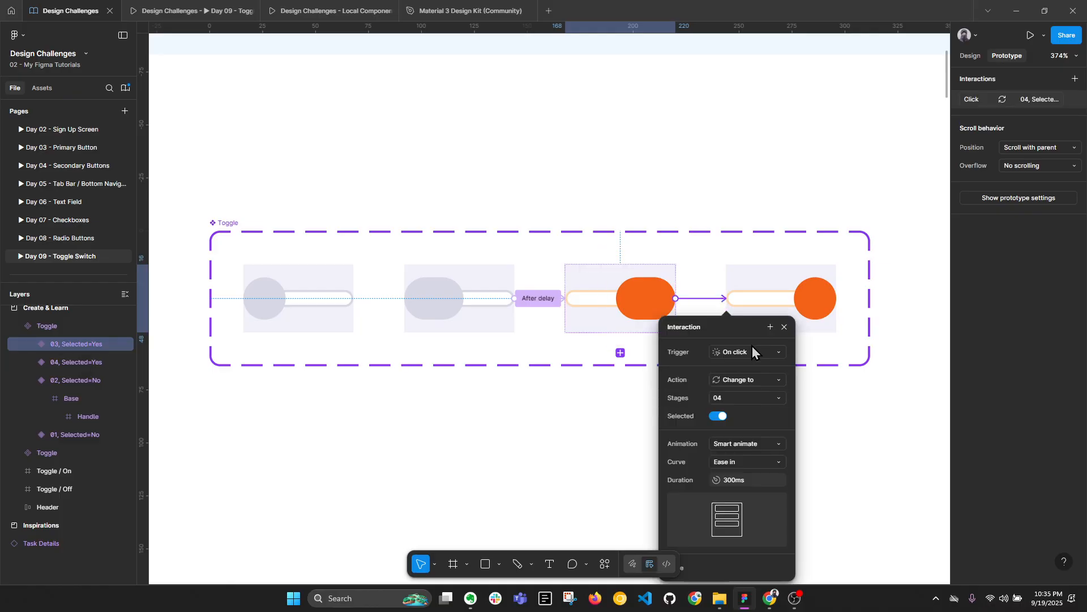
click(751, 352)
click(745, 369)
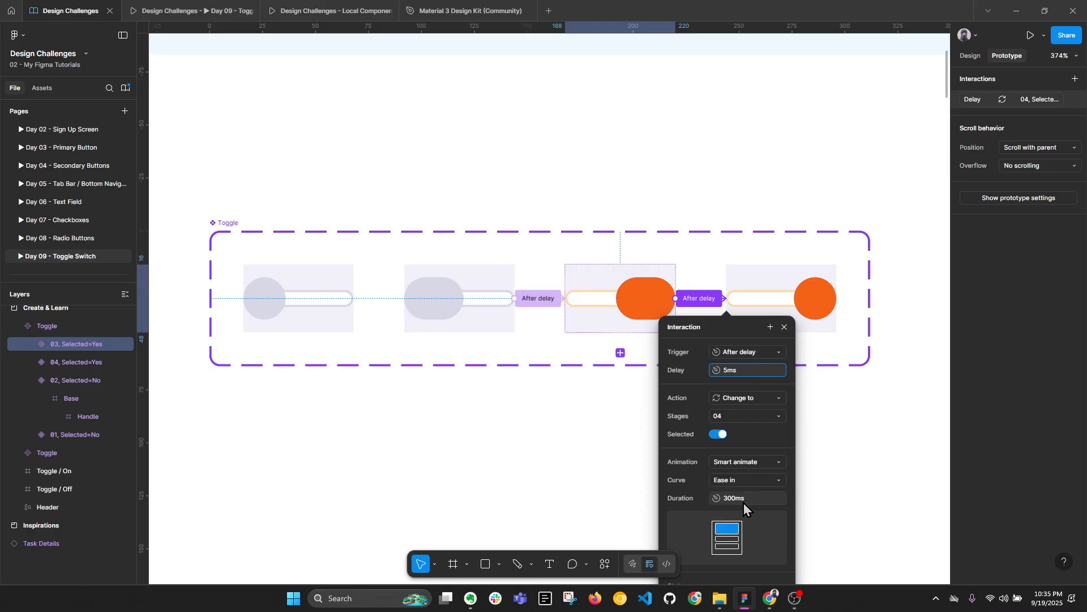
key(Return)
click(522, 418)
Extend the Test frame downward and place a copy of the stage 01 toggle below its two existing toggles.
scroll(448, 319, down, 2)
scroll(448, 321, down, 2)
click(359, 301)
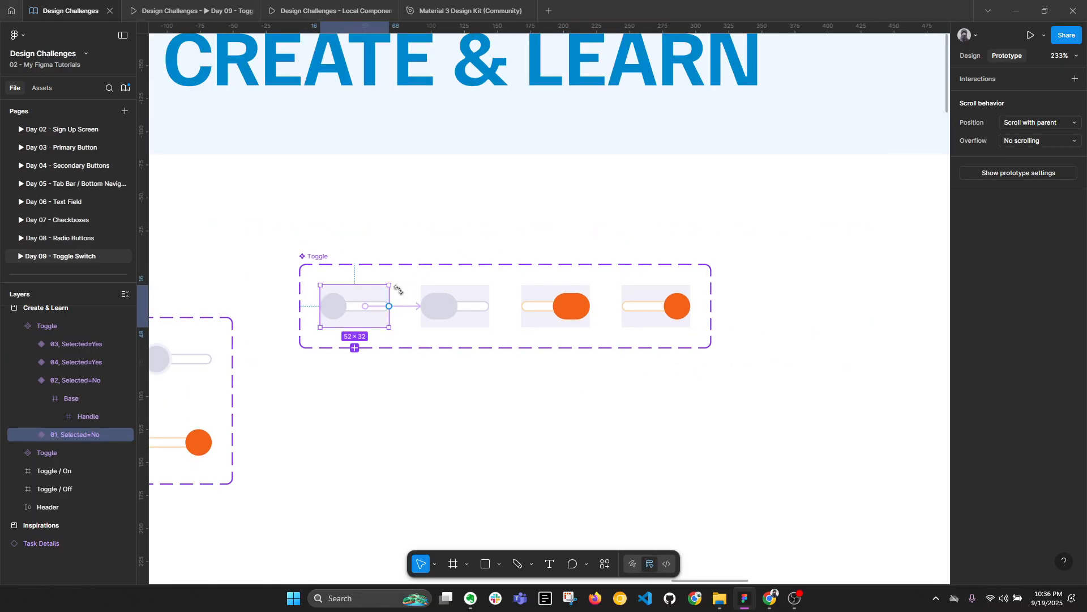
scroll(526, 307, down, 3)
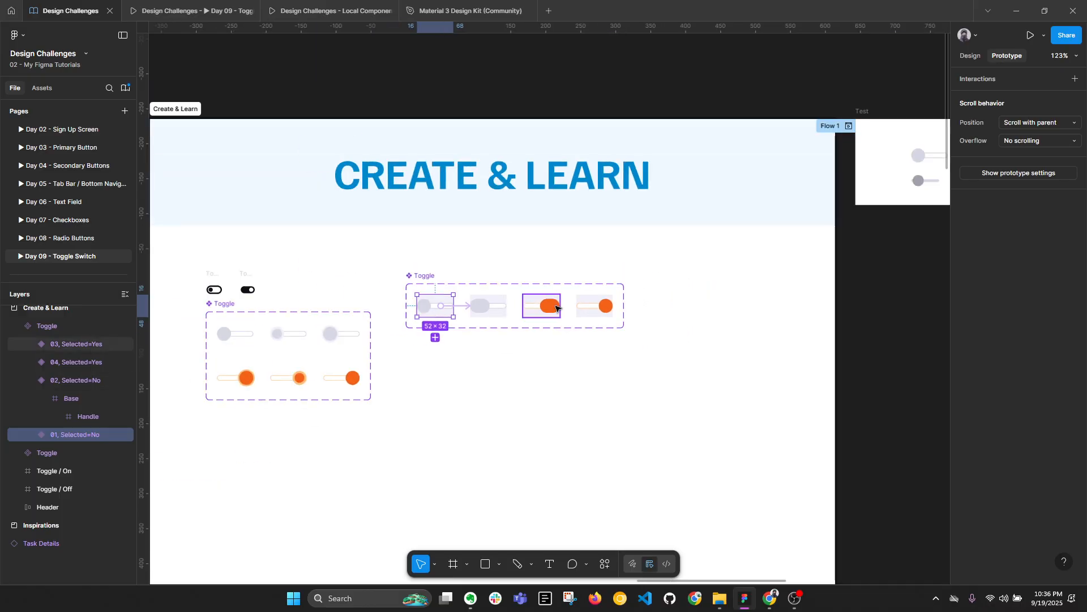
drag(806, 282, 501, 338)
scroll(691, 187, up, 2)
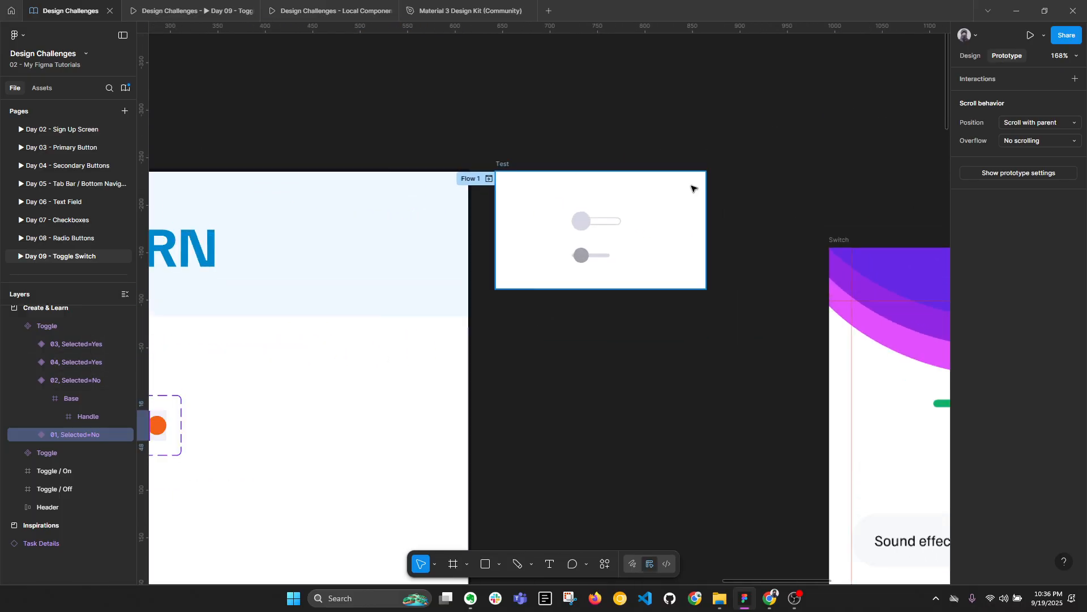
click(503, 164)
drag(573, 289, 572, 358)
key(ctrl+v)
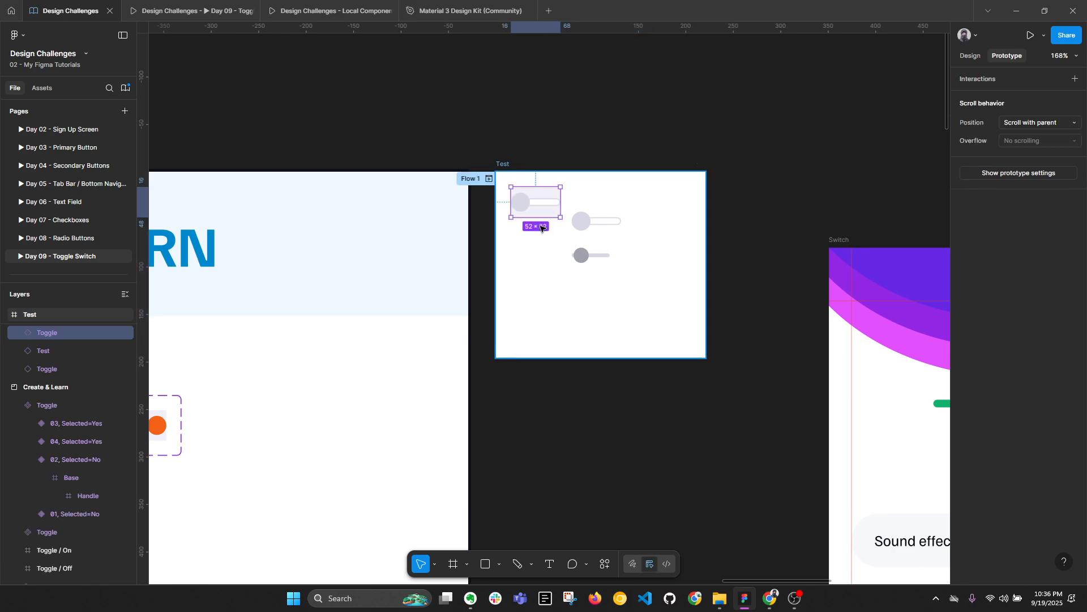
drag(540, 222, 600, 295)
Remove the Gray Tinted/200 fill from all four variants of the new Toggle set.
scroll(693, 292, down, 3)
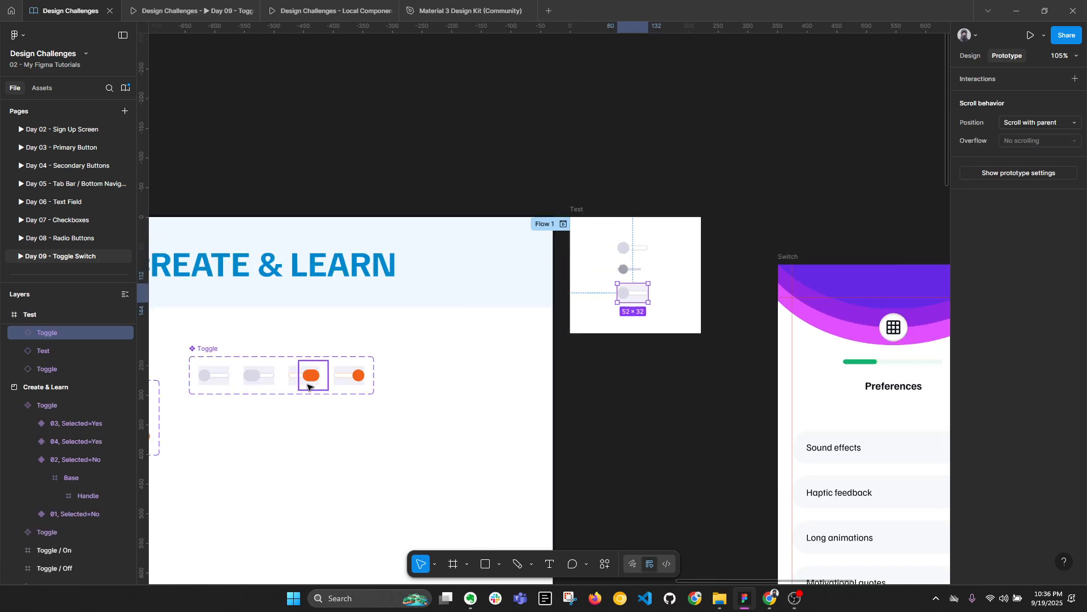
click(350, 375)
shift+click(310, 379)
shift+click(259, 375)
shift+click(213, 375)
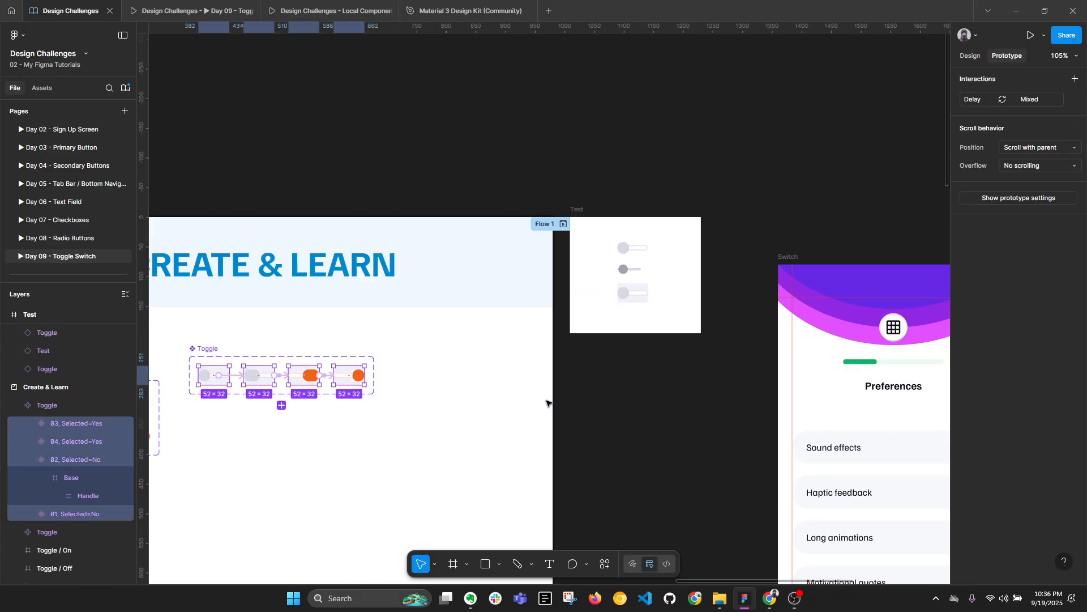
click(972, 56)
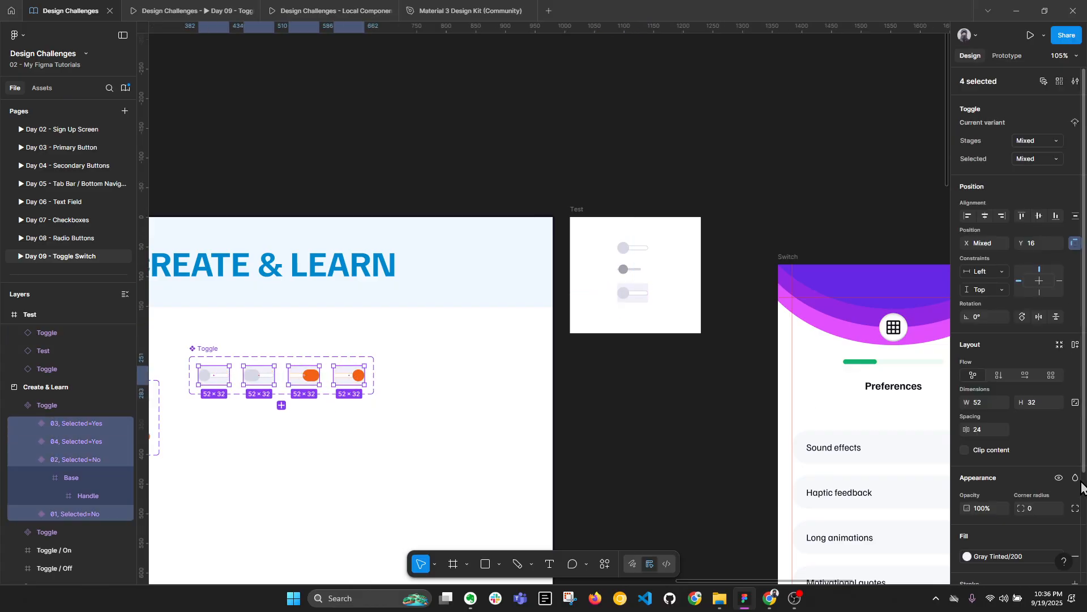
scroll(1076, 481, down, 3)
click(1076, 424)
scroll(671, 299, up, 4)
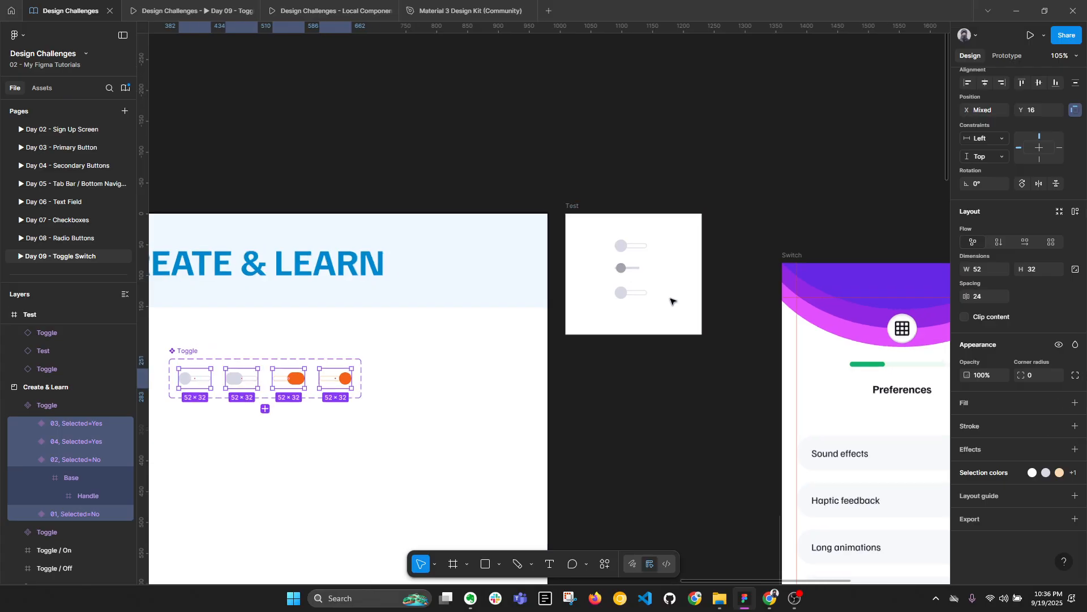
Test the new third toggle of the Test frame in the prototype preview by switching it on and trying to switch it back.
click(641, 382)
scroll(601, 265, up, 2)
click(612, 293)
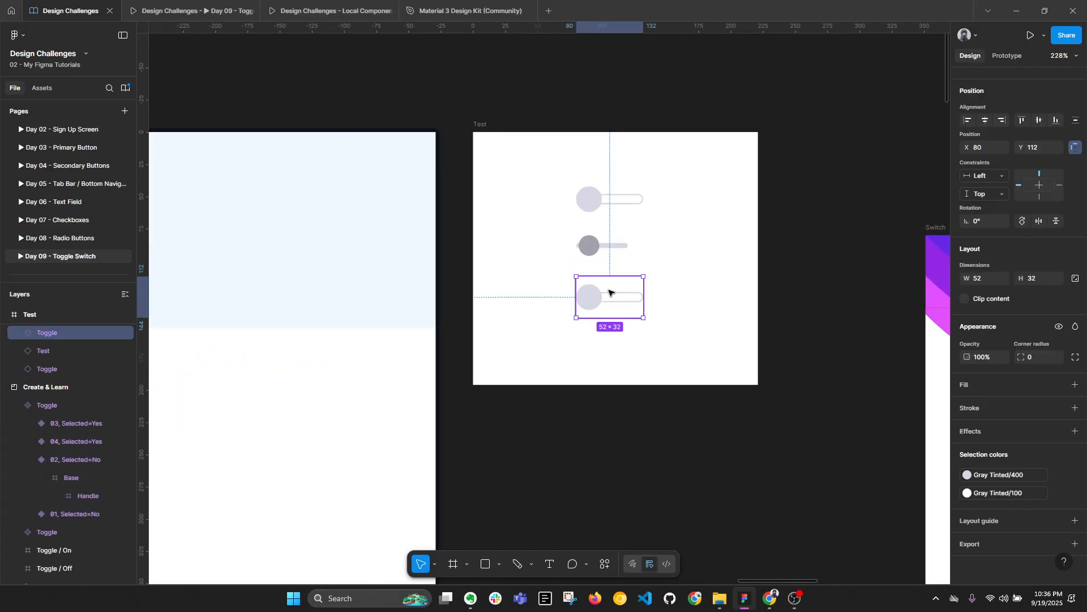
click(238, 7)
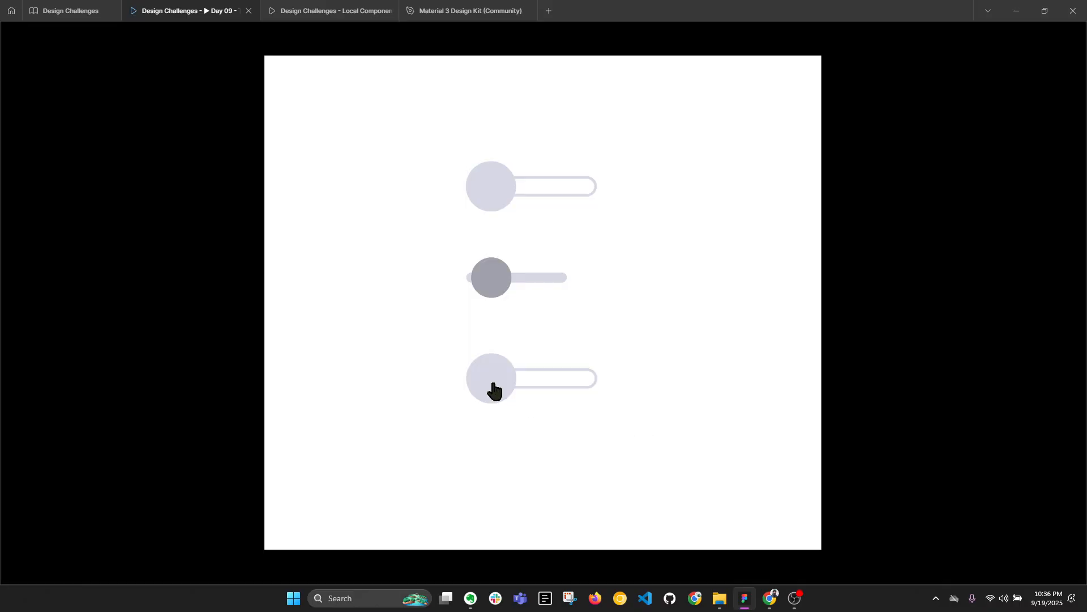
click(493, 383)
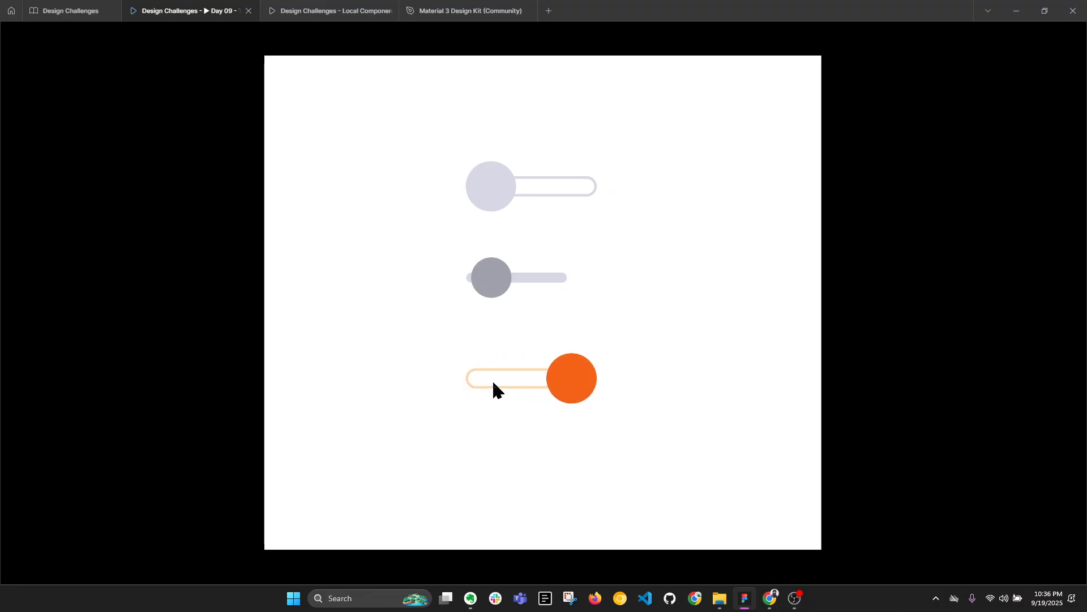
click(491, 381)
click(485, 379)
click(486, 378)
click(486, 378)
Set the After delay time of the stage 02 and stage 03 interactions in the four-stage Toggle set to 10 ms.
click(71, 11)
scroll(504, 339, down, 3)
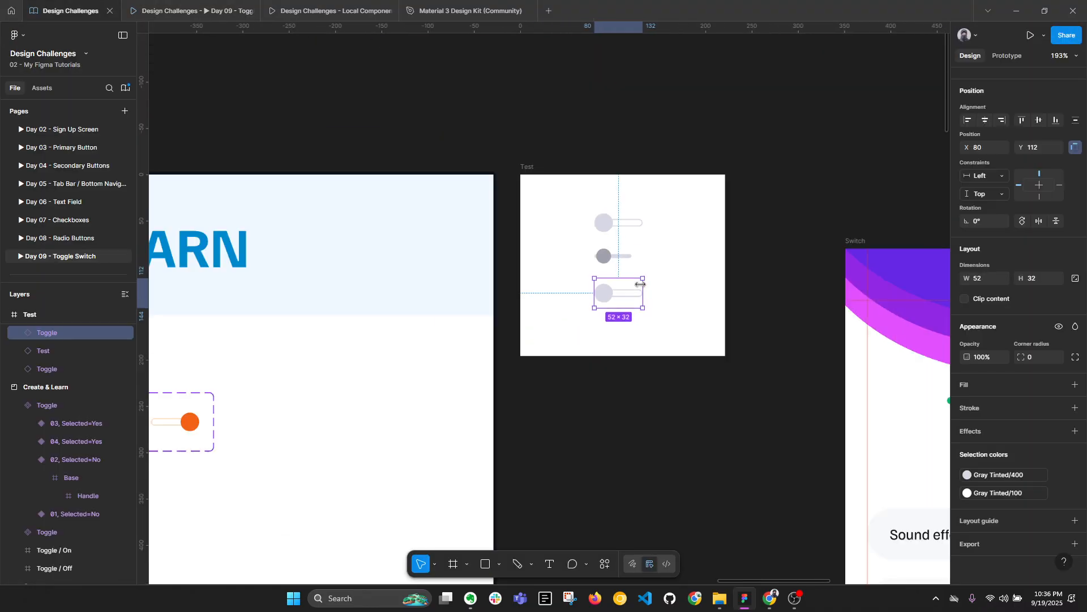
scroll(503, 338, left, 5)
scroll(357, 369, up, 5)
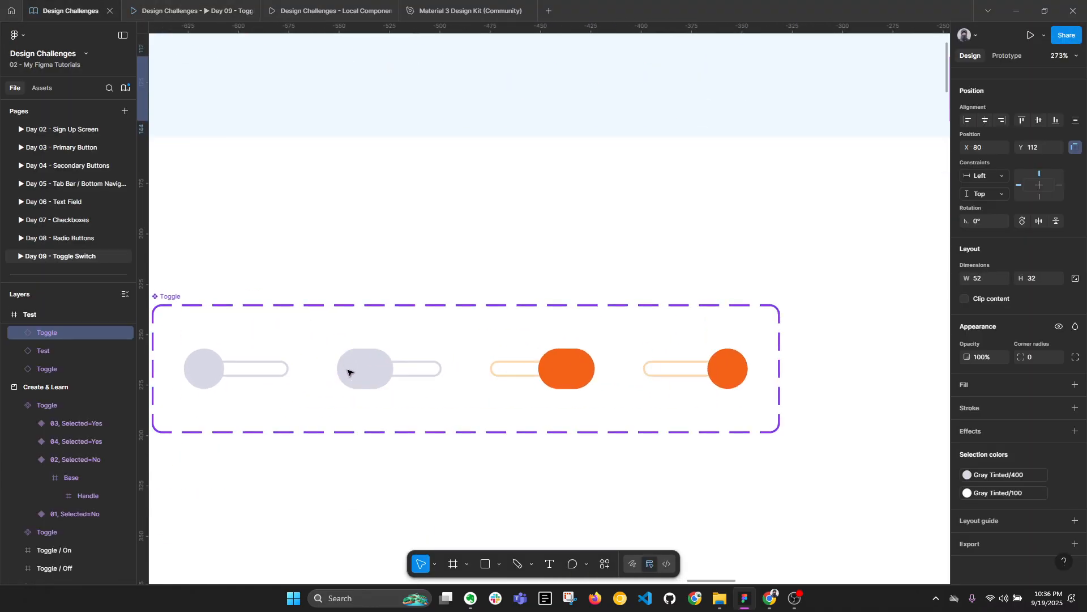
click(1007, 55)
click(260, 369)
drag(253, 369, 310, 385)
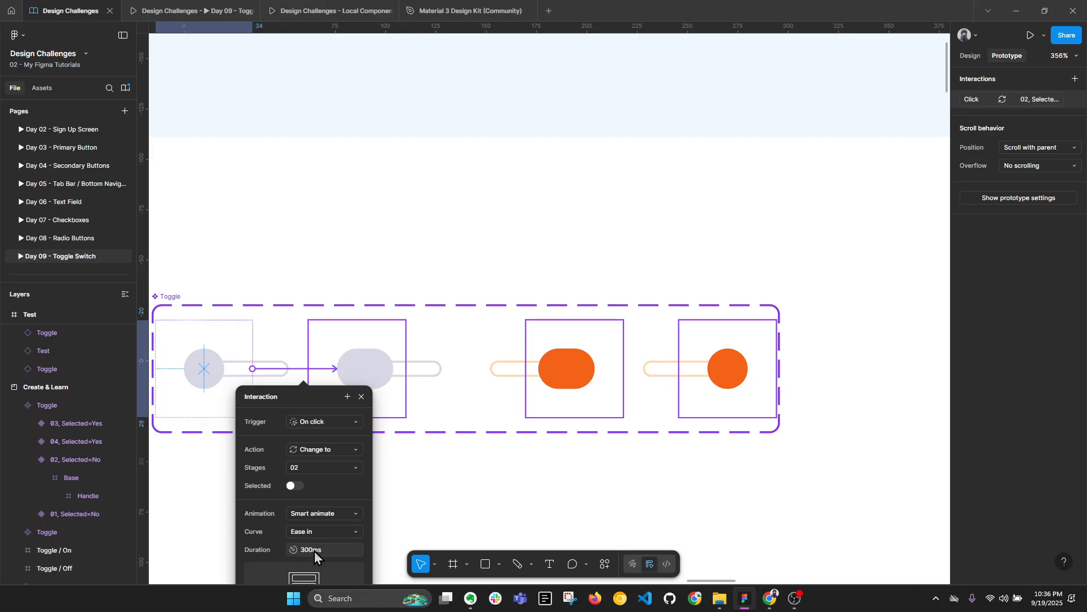
click(418, 369)
drag(442, 369, 622, 375)
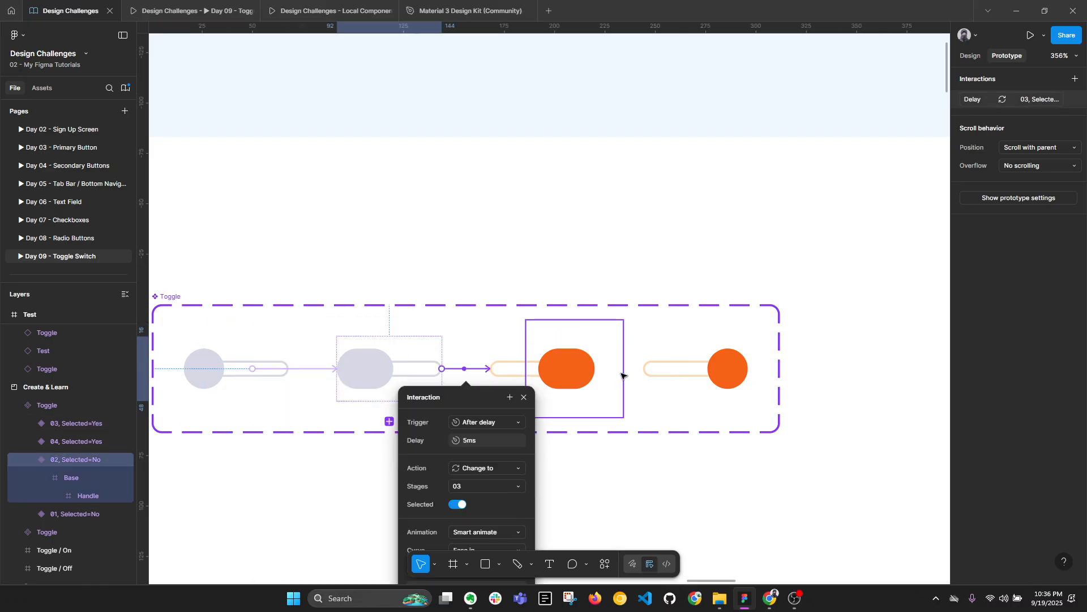
shift+click(617, 370)
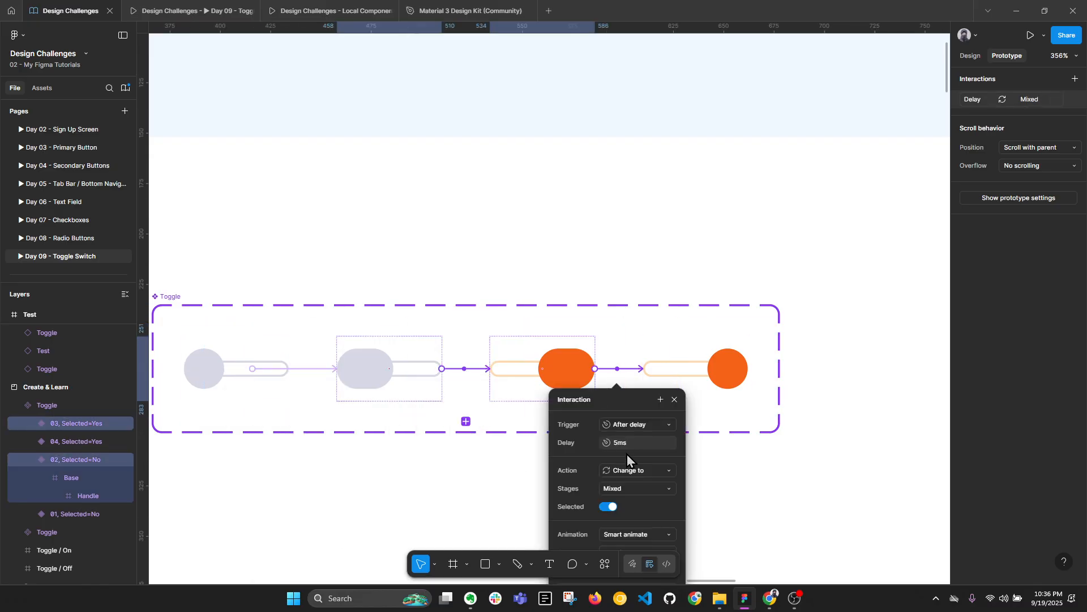
text(10ms)
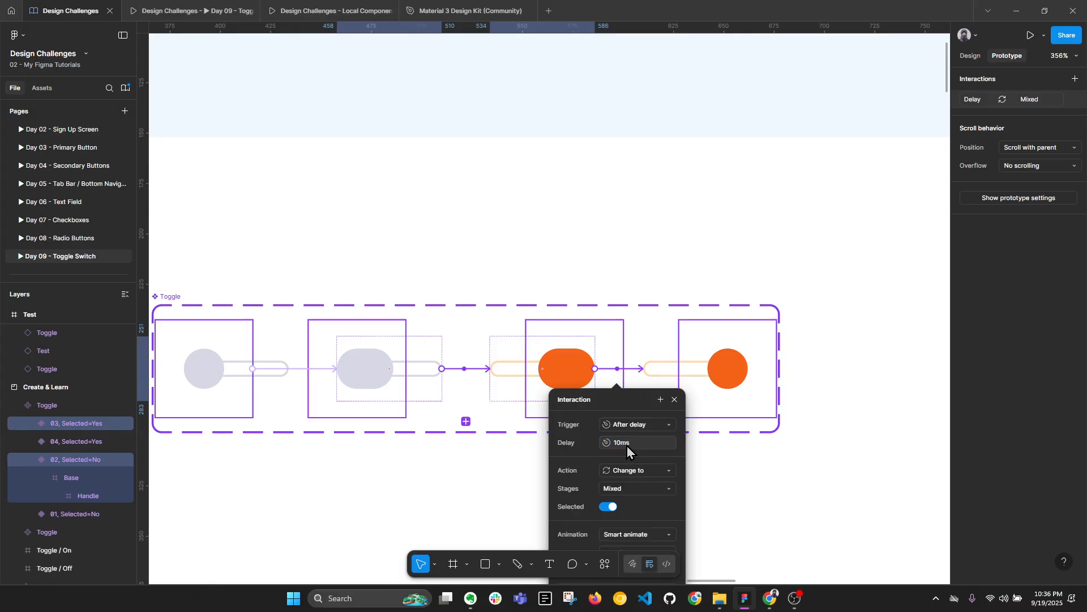
Test the third toggle of the Test frame in the prototype preview by switching it on, then return to the design file.
key(ctrl+alt+Return)
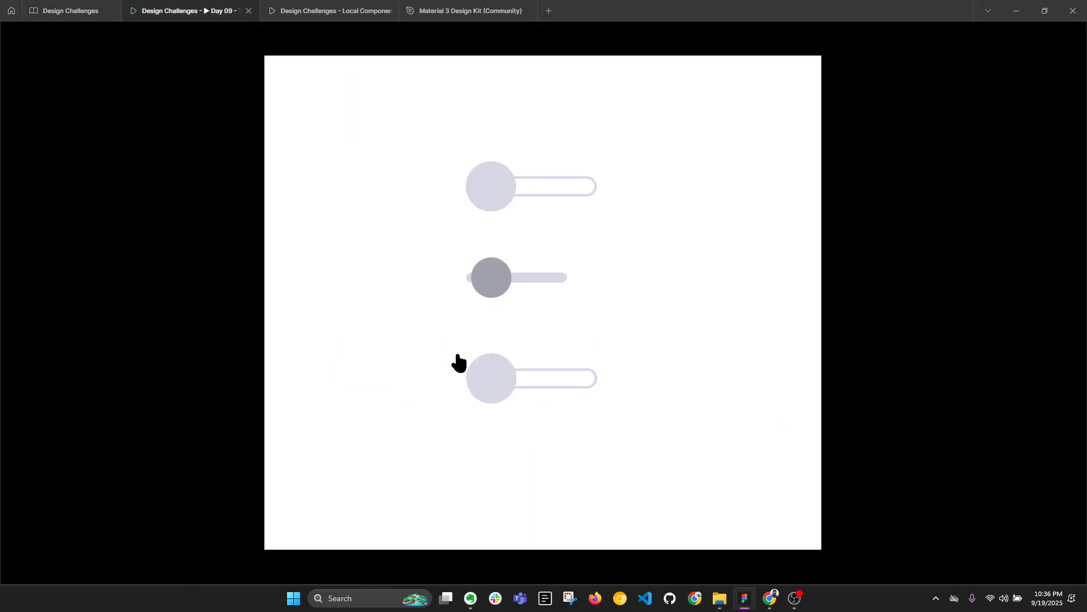
click(506, 379)
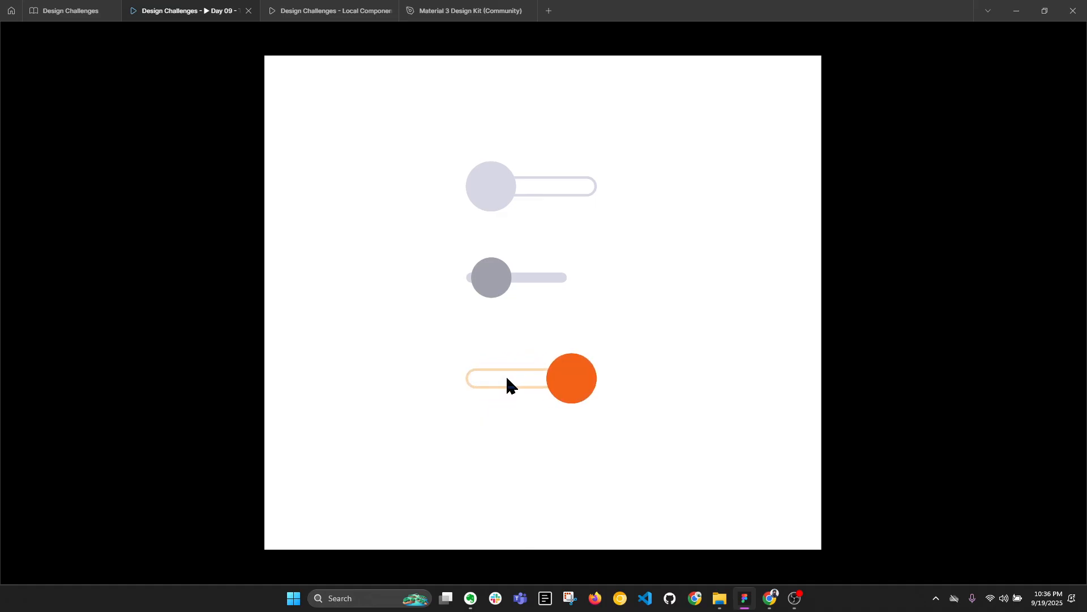
click(73, 10)
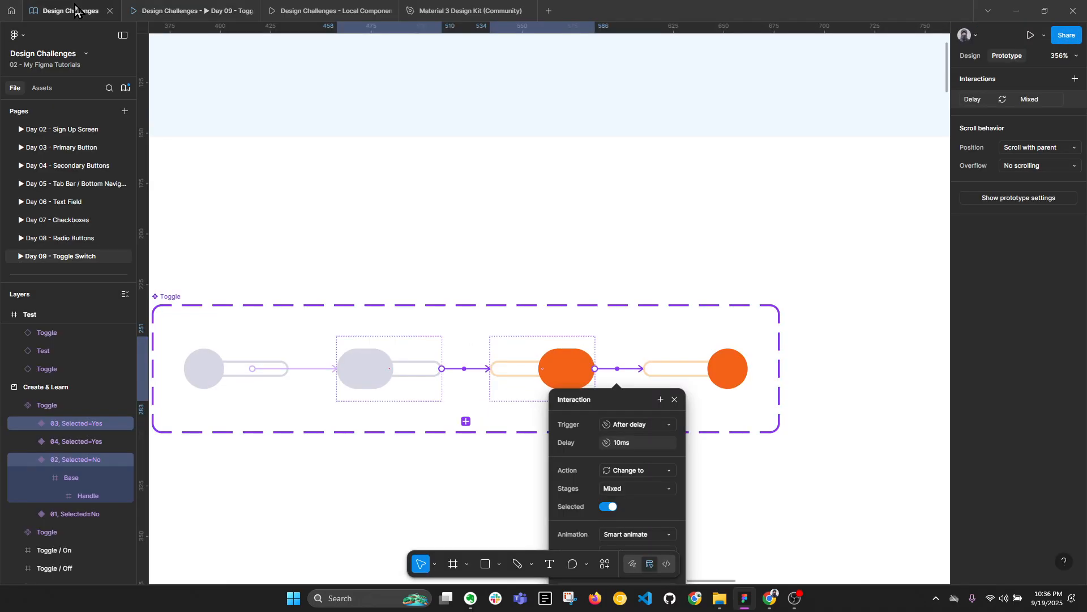
Examine the animation curve options for the stage 02 and 03 interactions, keep Ease in, and close the interaction settings.
drag(655, 406, 590, 197)
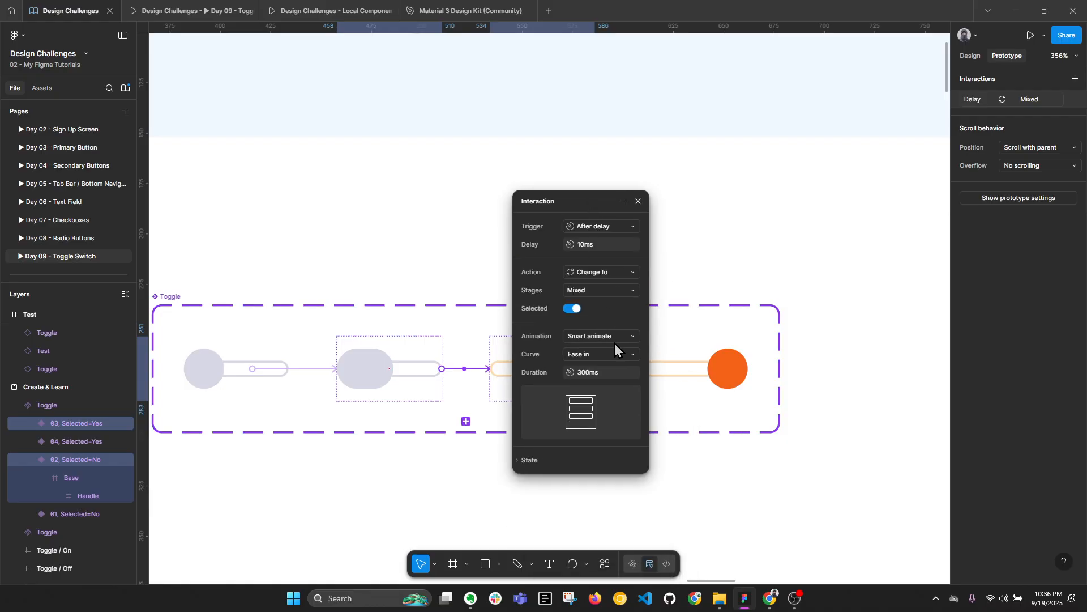
click(611, 354)
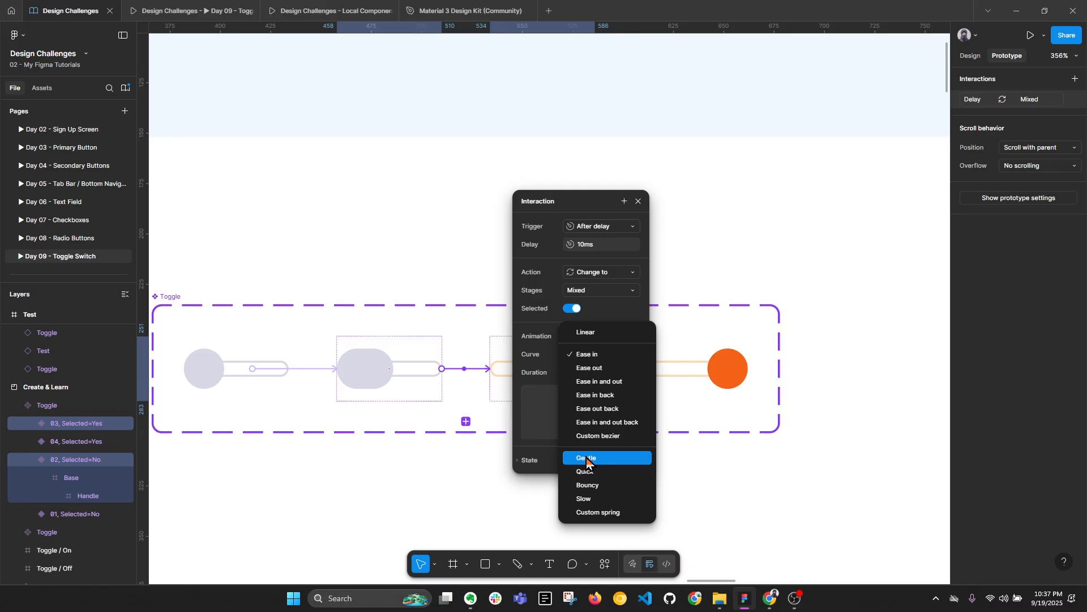
click(481, 484)
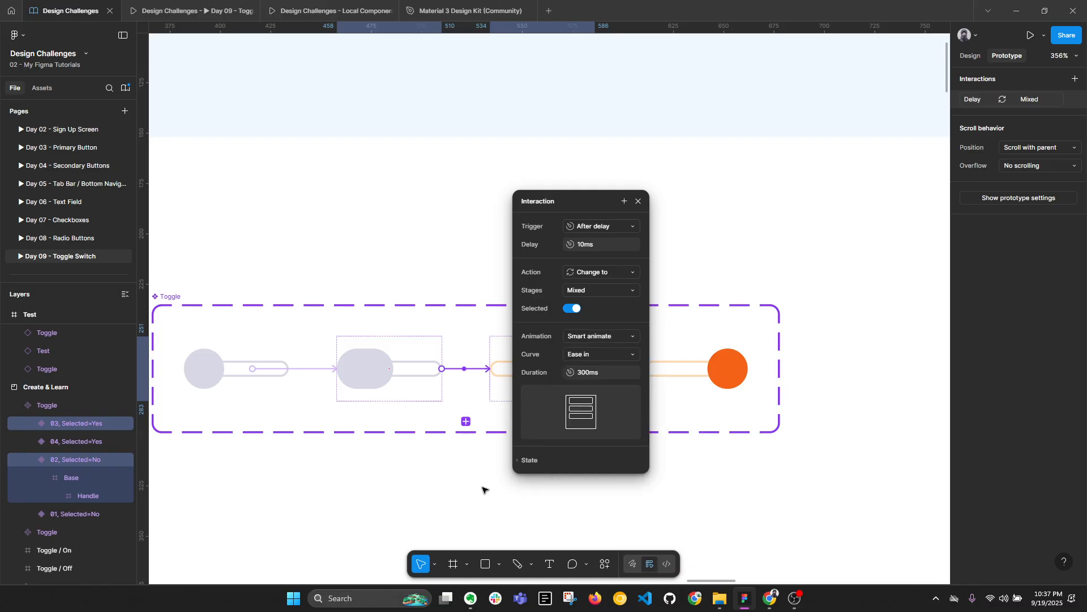
click(488, 487)
scroll(630, 248, down, 5)
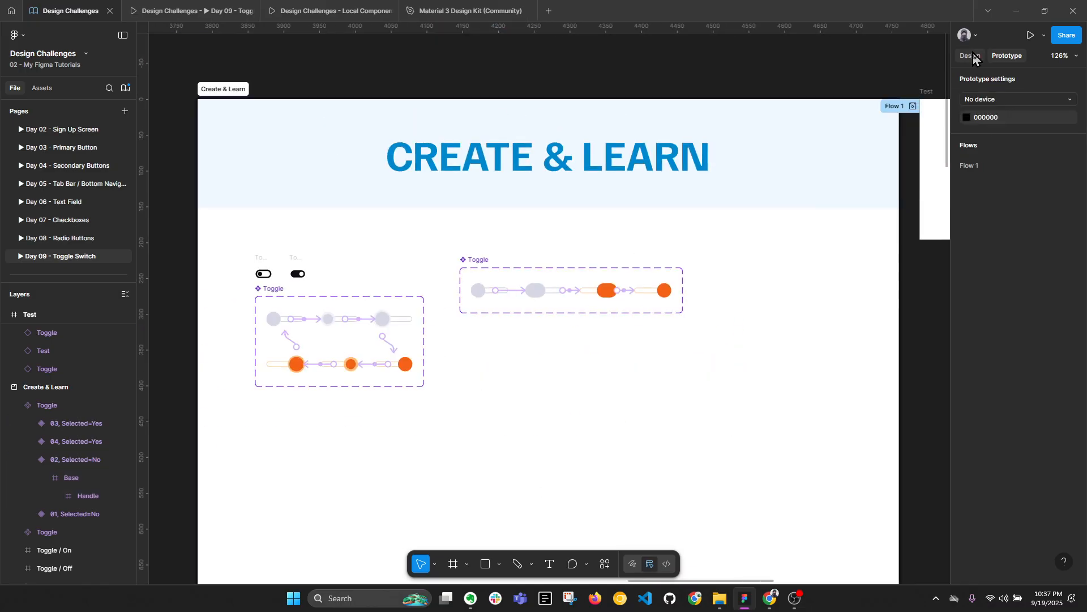
Copy the Default, unselected variant of the six-variant Toggle set.
click(970, 56)
scroll(277, 320, up, 3)
click(303, 310)
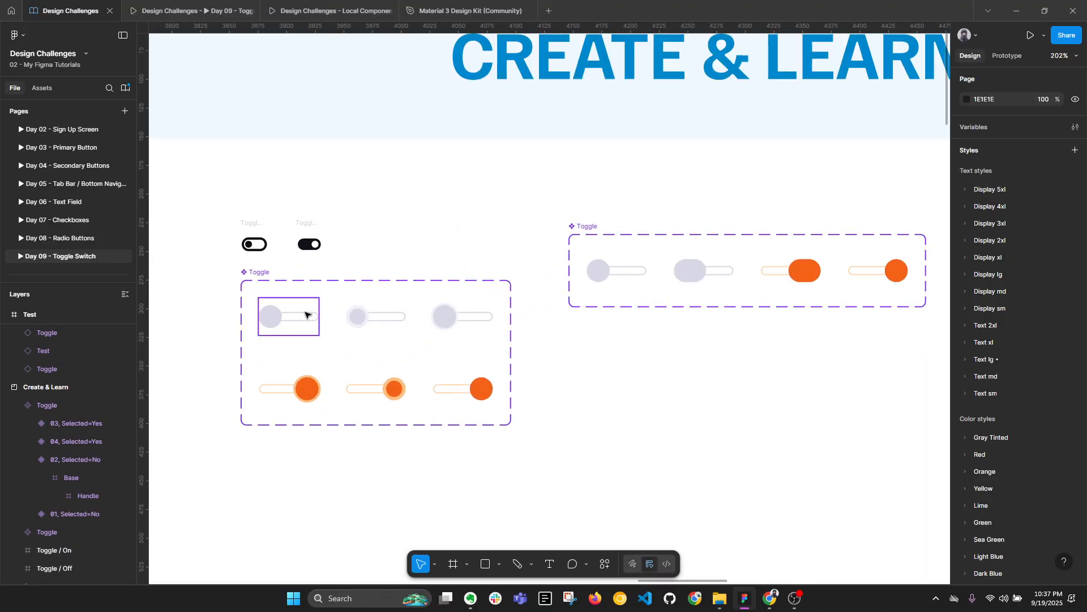
double_click(300, 312)
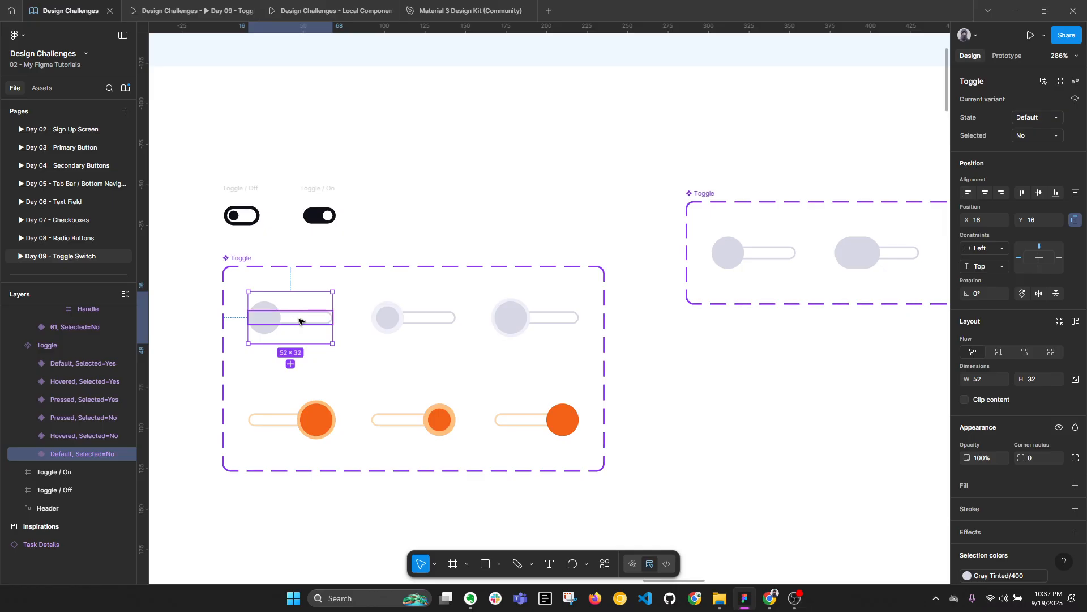
scroll(302, 313, up, 3)
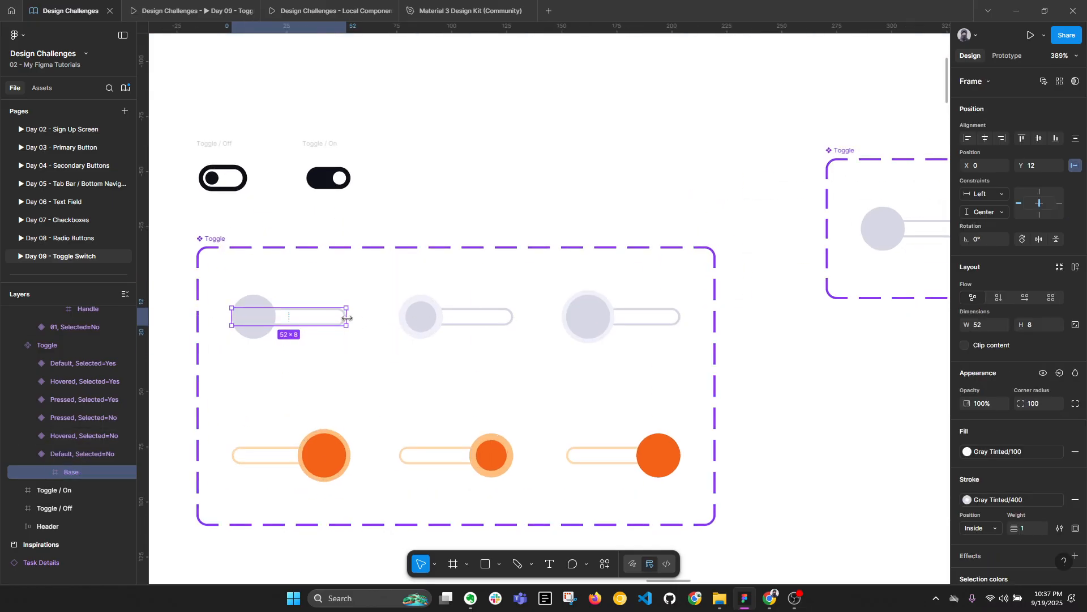
mouse_move(347, 319)
mouse_down()
mouse_move(319, 321)
mouse_move(346, 323)
mouse_up()
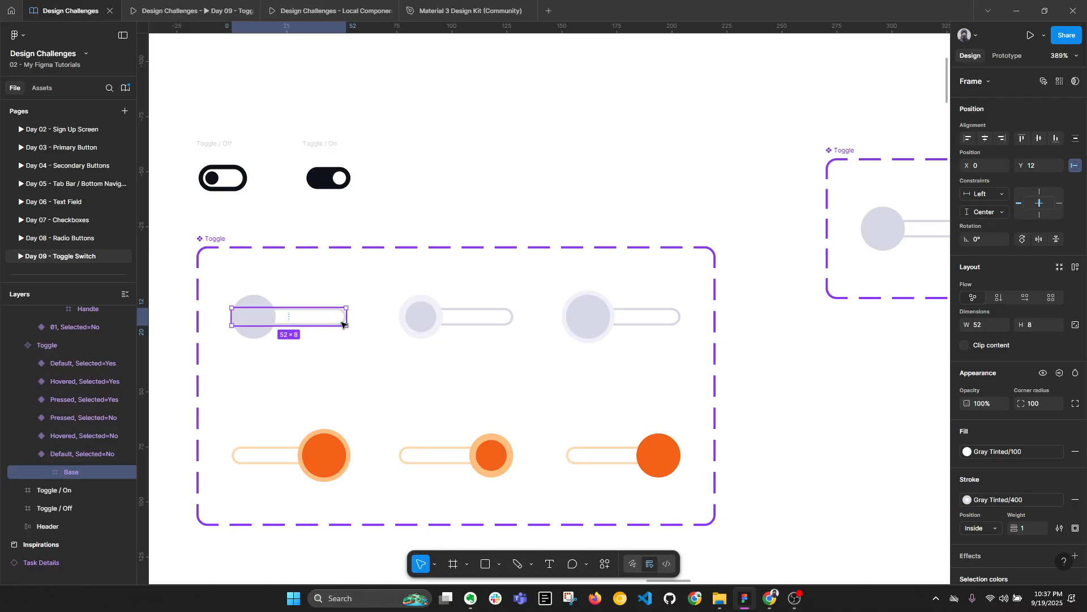
click(410, 314)
click(320, 303)
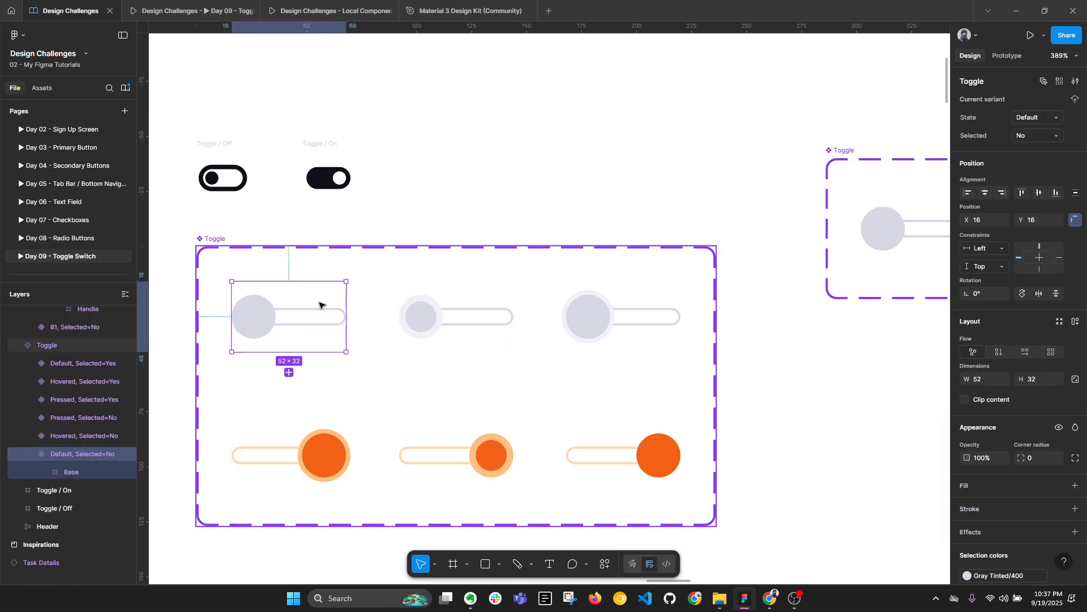
scroll(320, 303, down, 5)
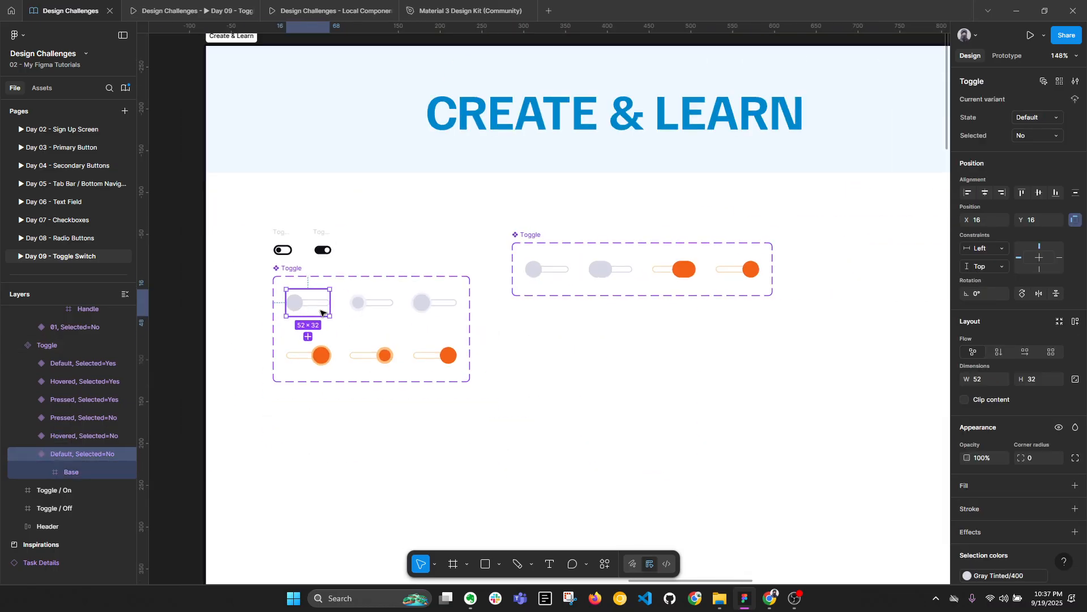
scroll(317, 306, up, 4)
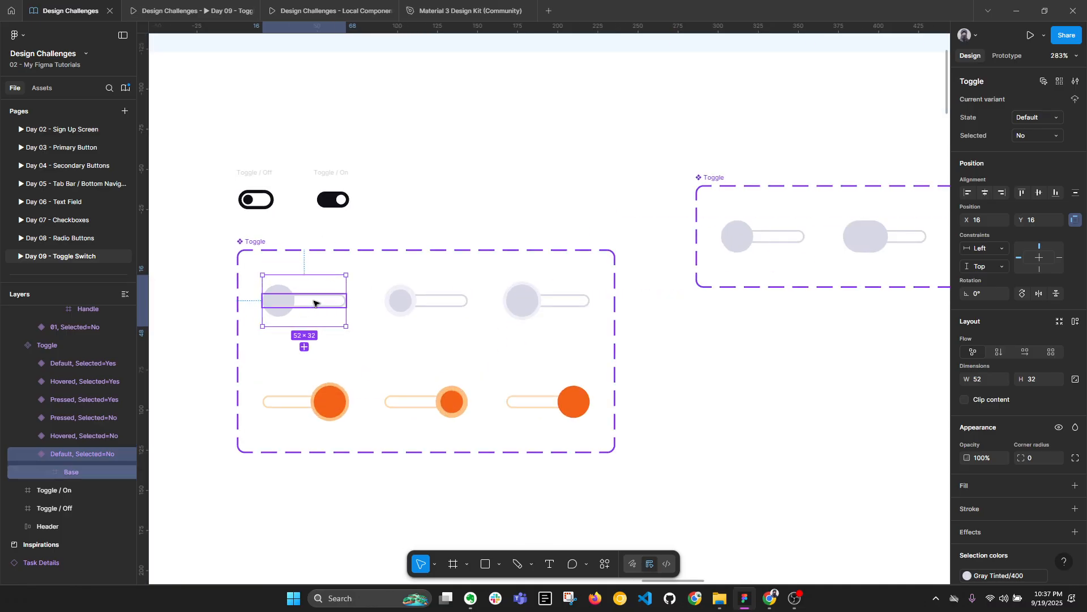
Replace the emoji icon in the Sound effects row of the Preferences screen with the copied Default toggle.
scroll(316, 303, down, 4)
drag(771, 306, 371, 306)
drag(667, 308, 467, 318)
drag(623, 370, 422, 287)
scroll(498, 269, down, 1)
drag(550, 265, 505, 224)
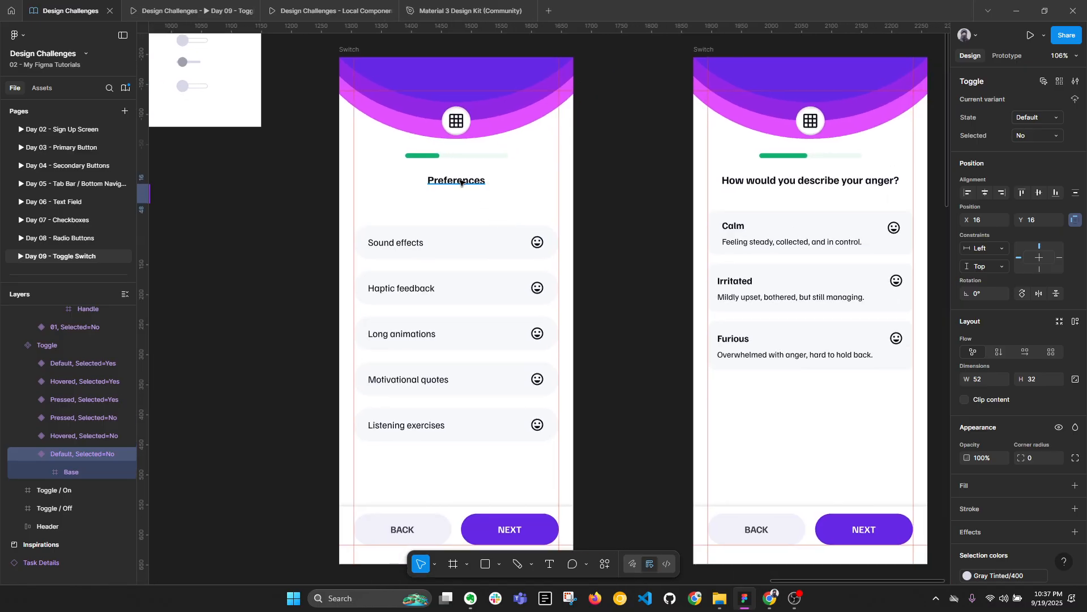
click(422, 244)
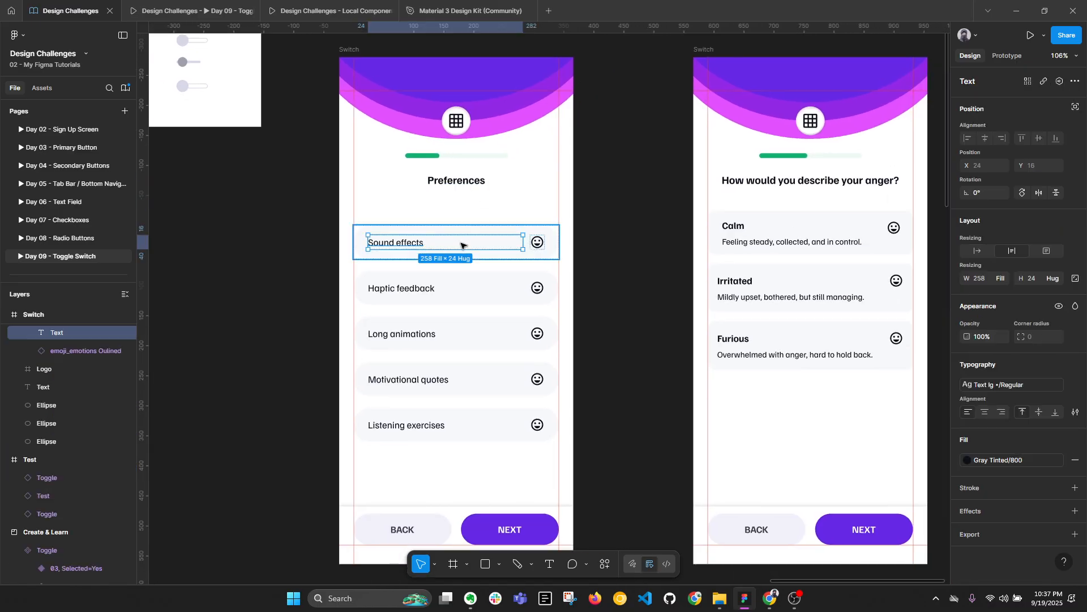
click(537, 242)
right_click(536, 243)
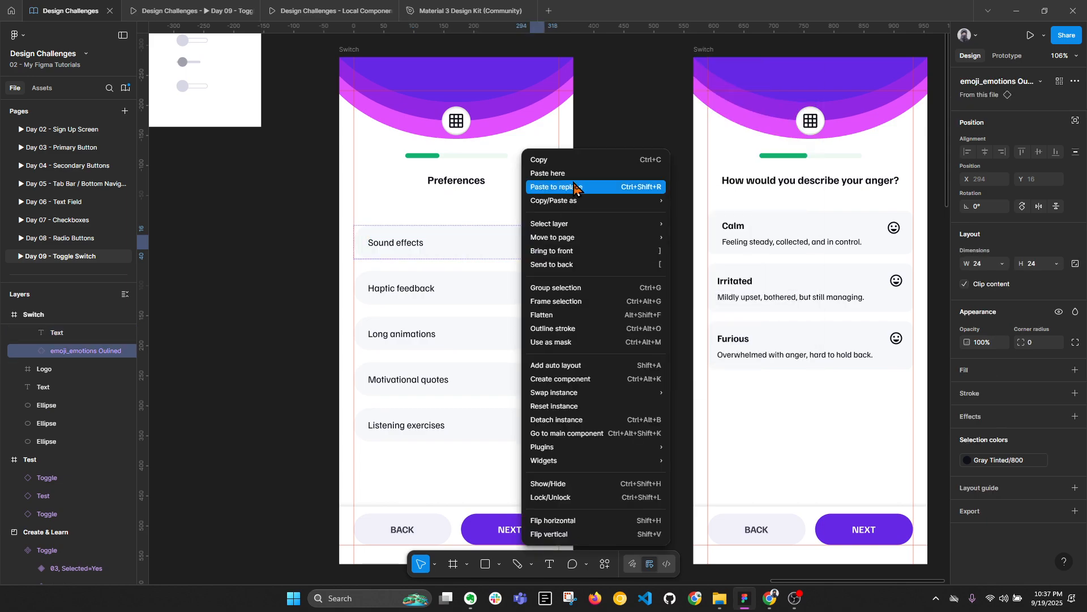
click(573, 187)
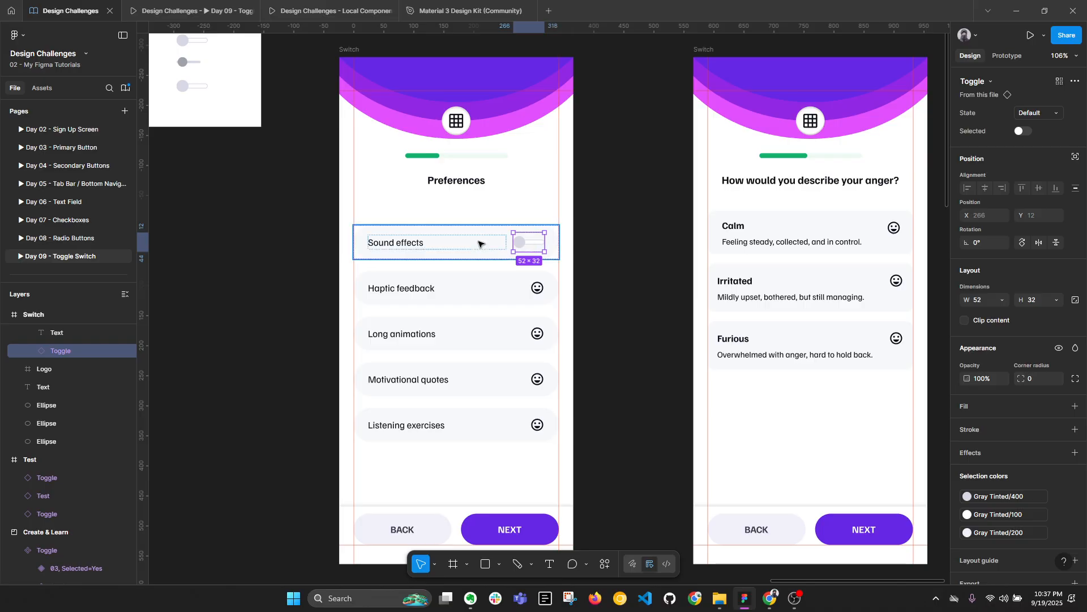
Change the gray Dot fill across all unselected variants of the six-variant Toggle set to Gray Tinted/500.
scroll(610, 240, down, 3)
drag(295, 283, 763, 303)
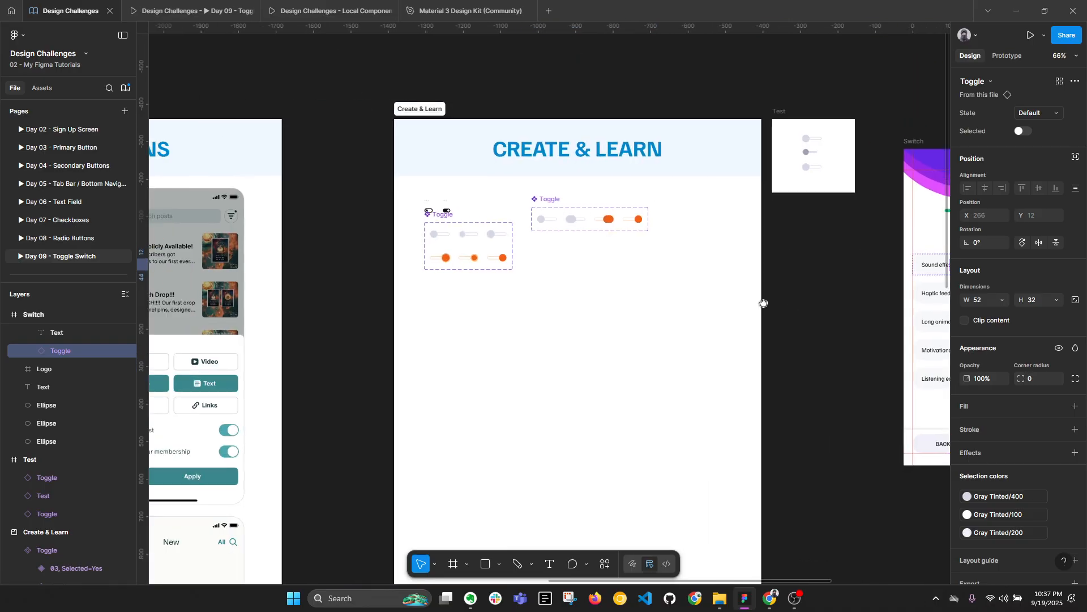
scroll(469, 245, up, 3)
click(424, 216)
scroll(1004, 389, down, 3)
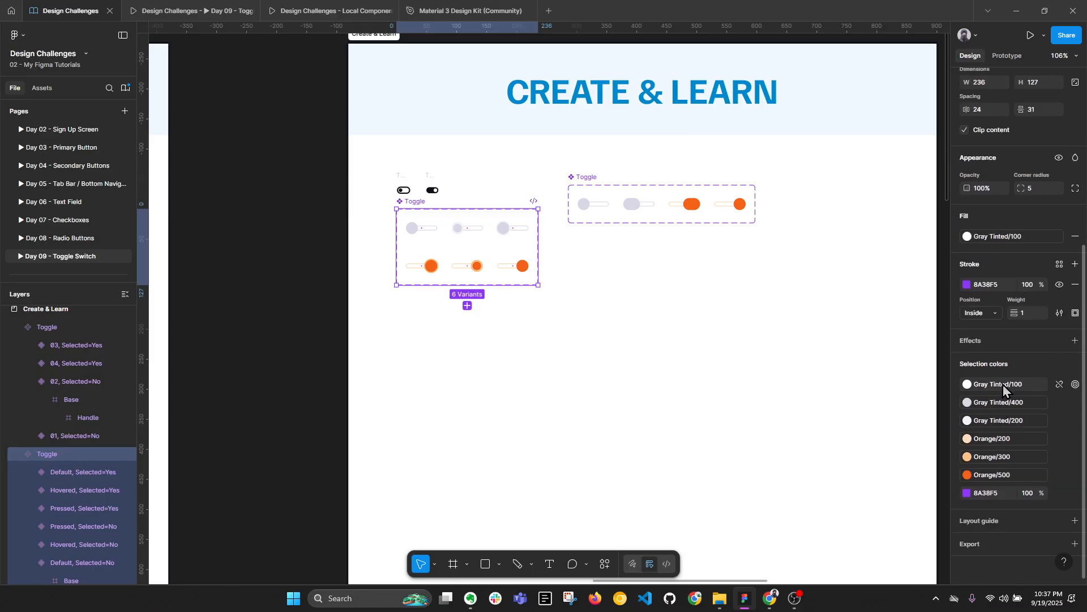
scroll(414, 227, up, 3)
double_click(415, 230)
scroll(414, 228, up, 2)
double_click(410, 219)
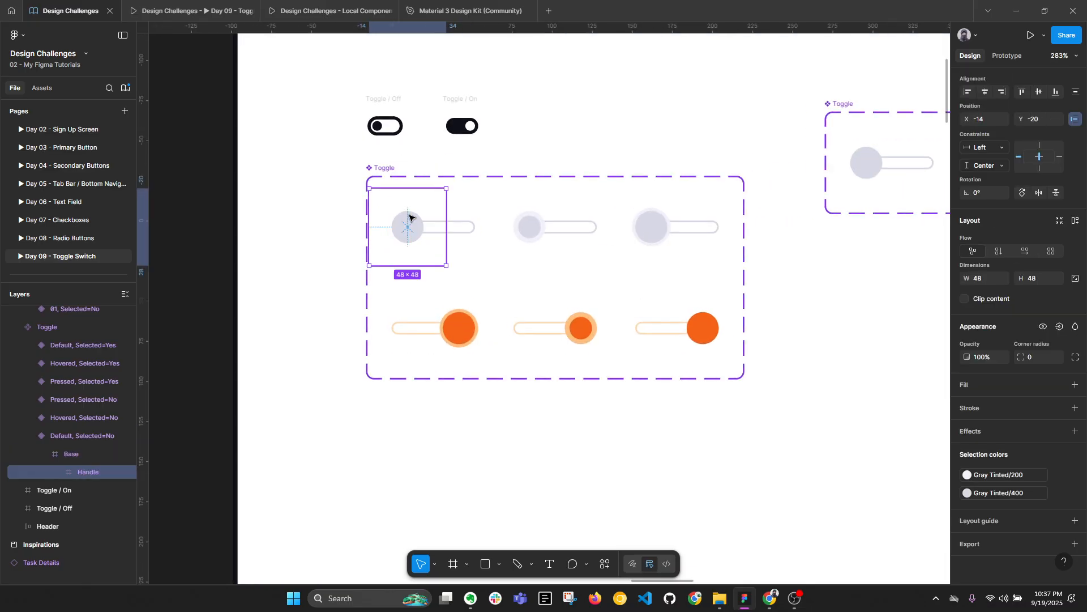
double_click(412, 218)
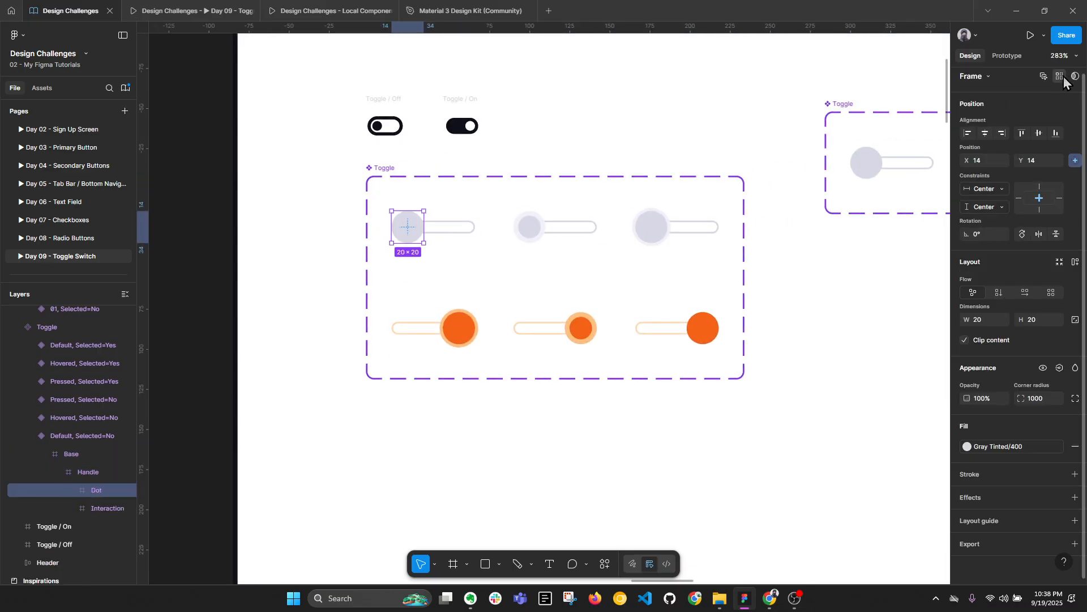
click(1044, 76)
scroll(939, 399, down, 5)
click(1019, 539)
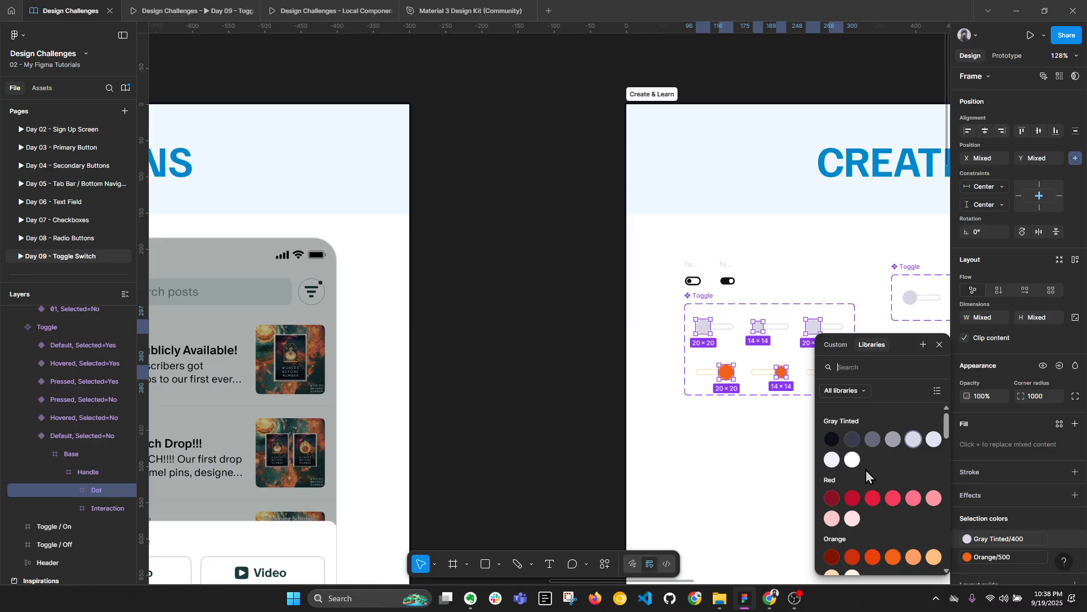
click(892, 440)
scroll(776, 413, right, 10)
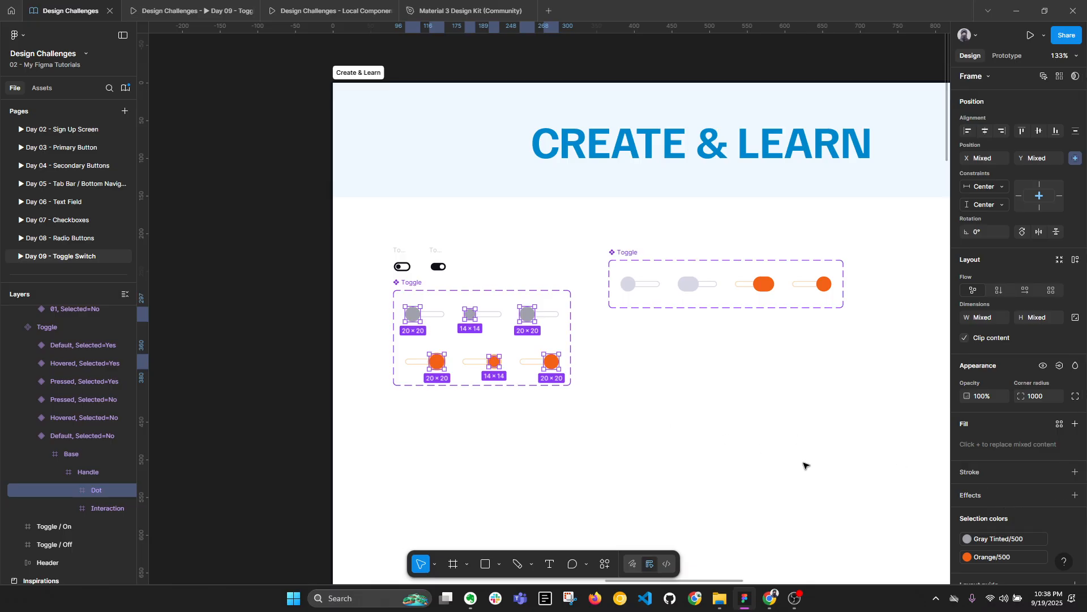
Change the gray fill of the matching Interaction layers in the six-variant Toggle set to Gray Tinted/300.
click(98, 508)
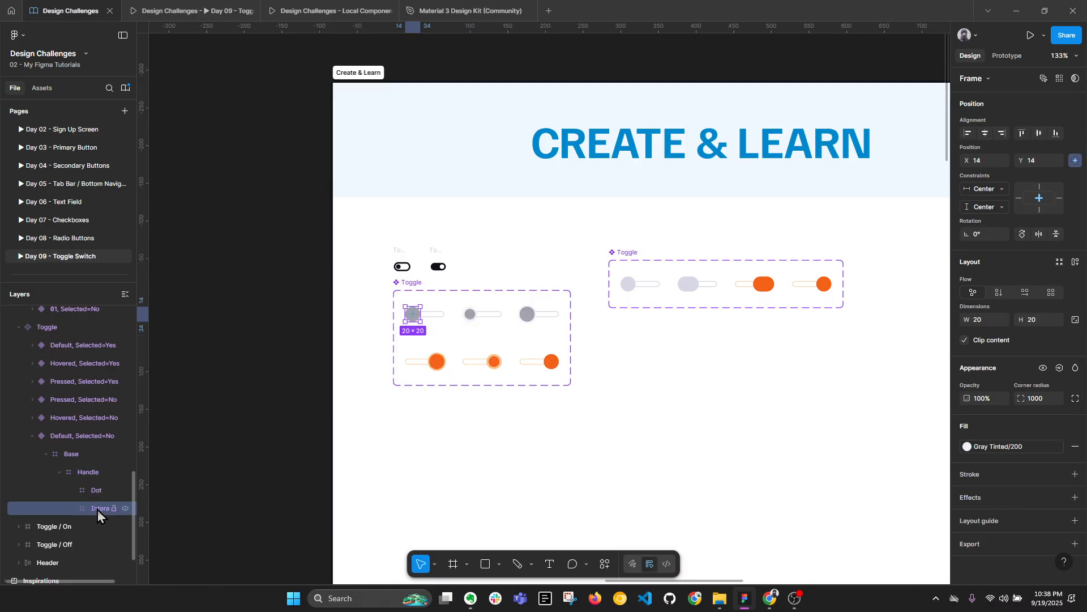
click(1059, 79)
click(967, 475)
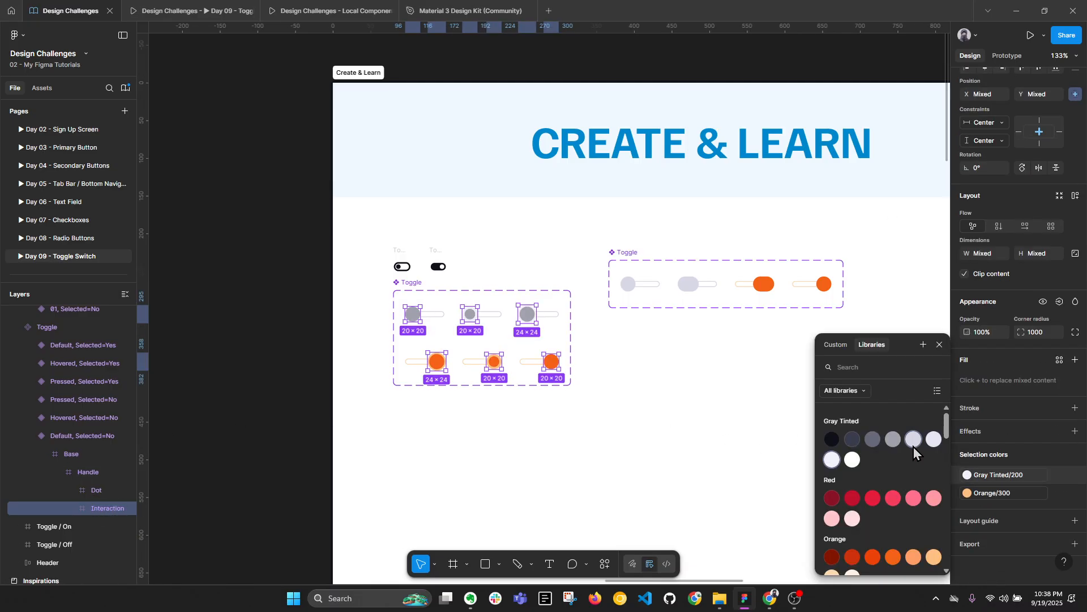
click(935, 440)
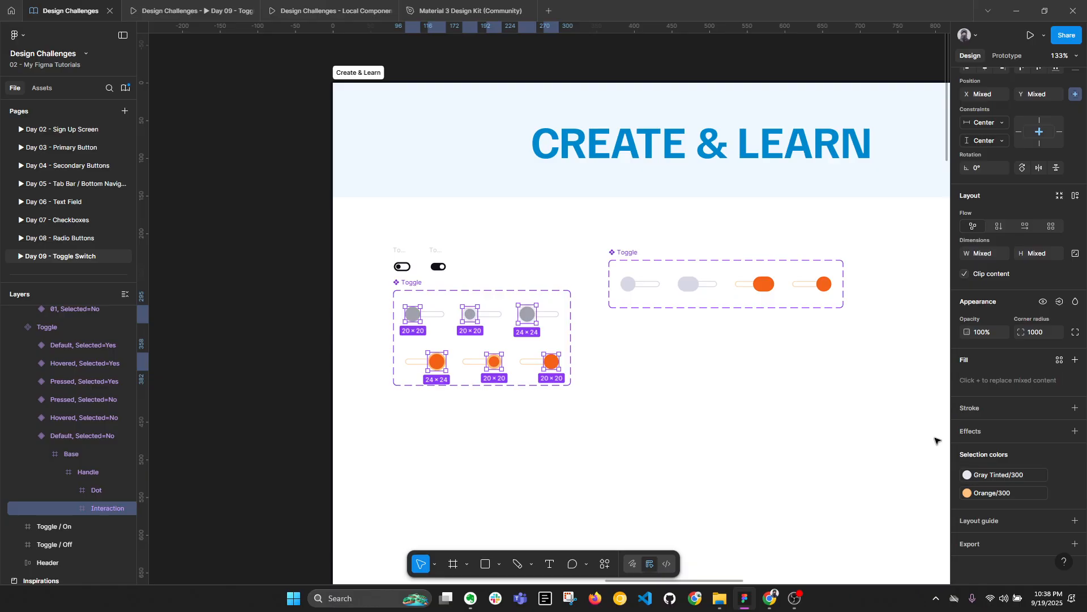
click(675, 449)
Replace the emoji icons in the Haptic feedback, Long animations, Motivational quotes and Listening exercises rows with the copied Default toggle.
drag(844, 398, 128, 369)
drag(739, 331, 393, 323)
scroll(479, 350, up, 2)
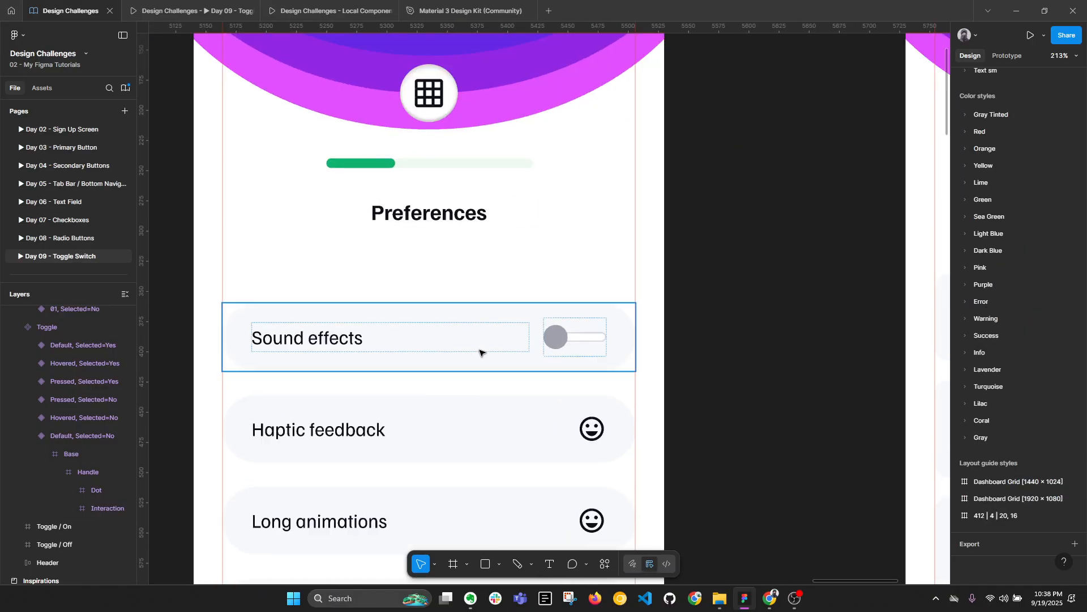
click(553, 344)
scroll(554, 340, down, 2)
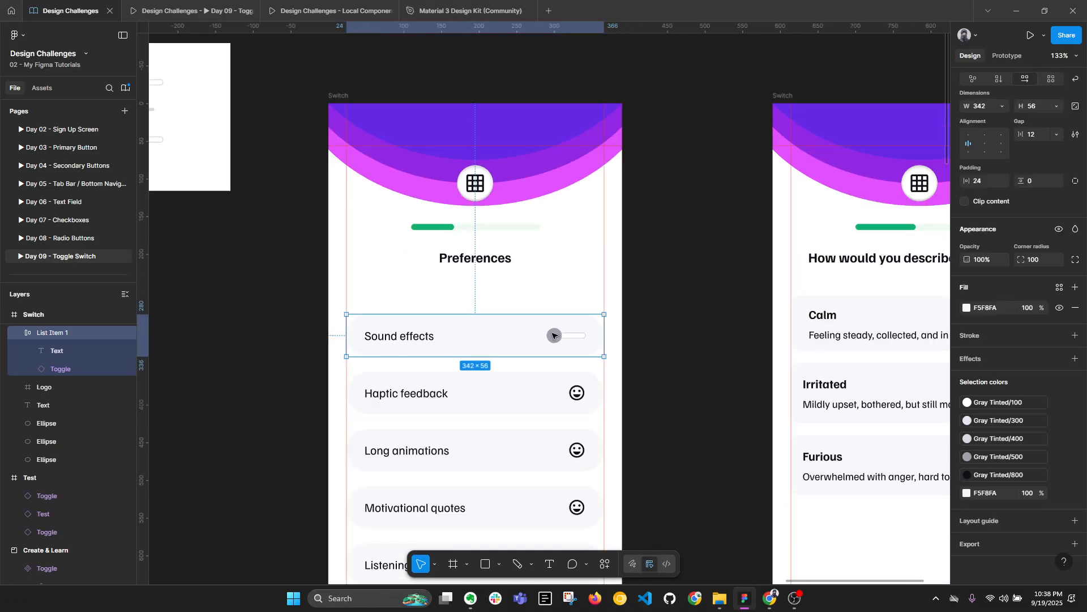
click(576, 390)
click(576, 392)
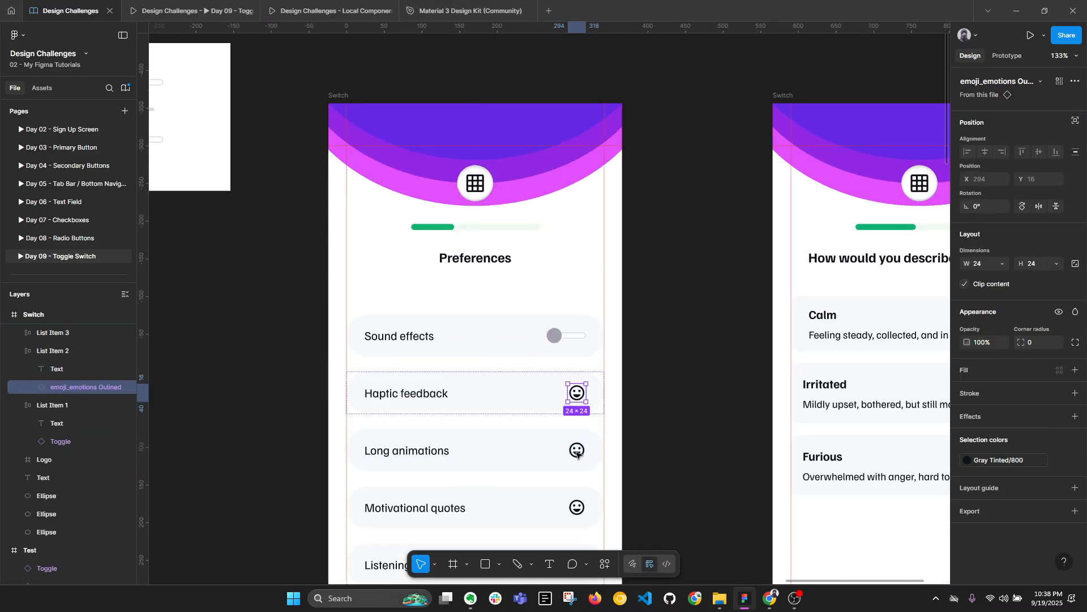
shift+click(576, 450)
scroll(575, 425, down, 3)
shift+click(570, 347)
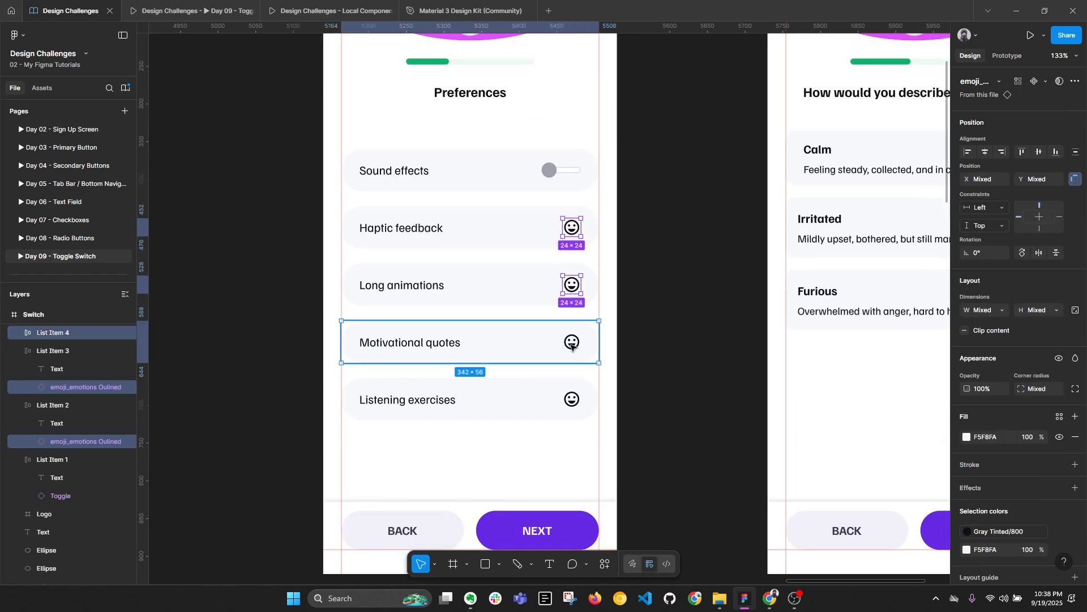
shift+click(571, 346)
shift+click(572, 399)
right_click(566, 400)
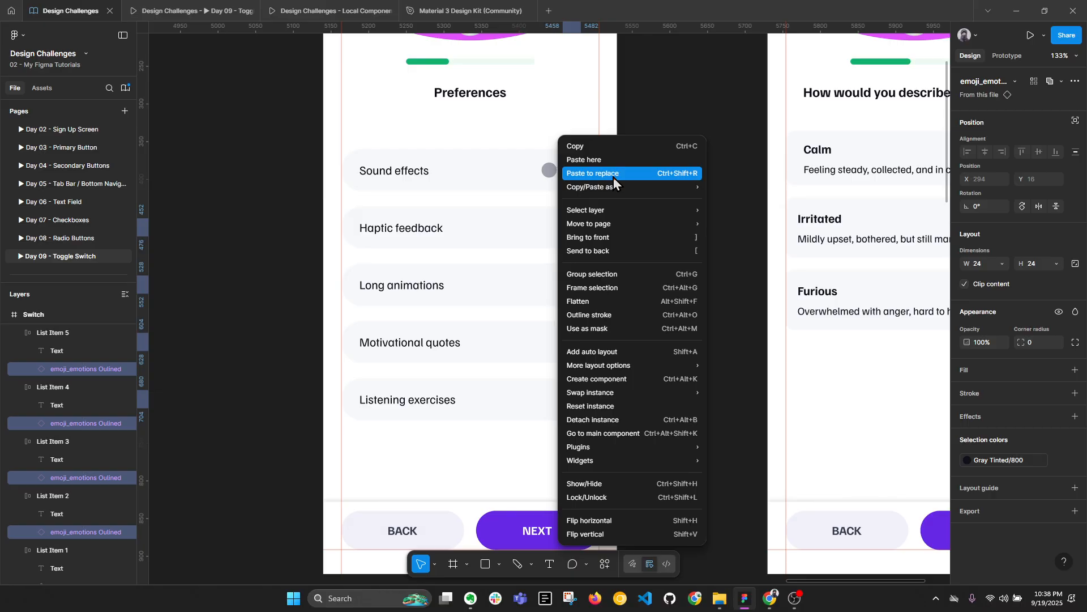
click(613, 176)
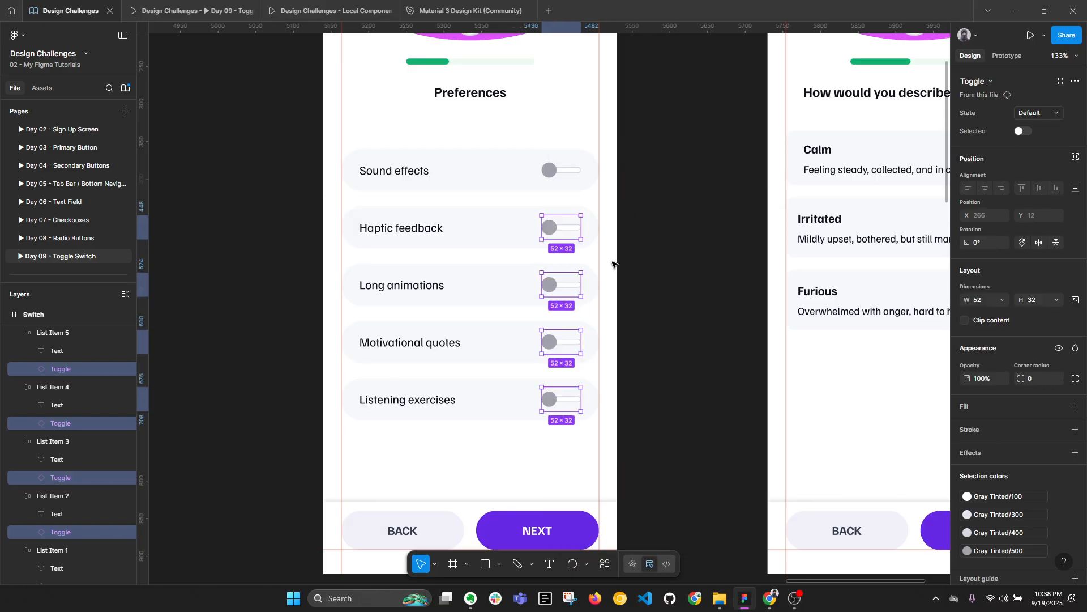
Switch on the Selected property of the toggles in the Haptic feedback and Long animations rows.
click(561, 226)
click(1053, 113)
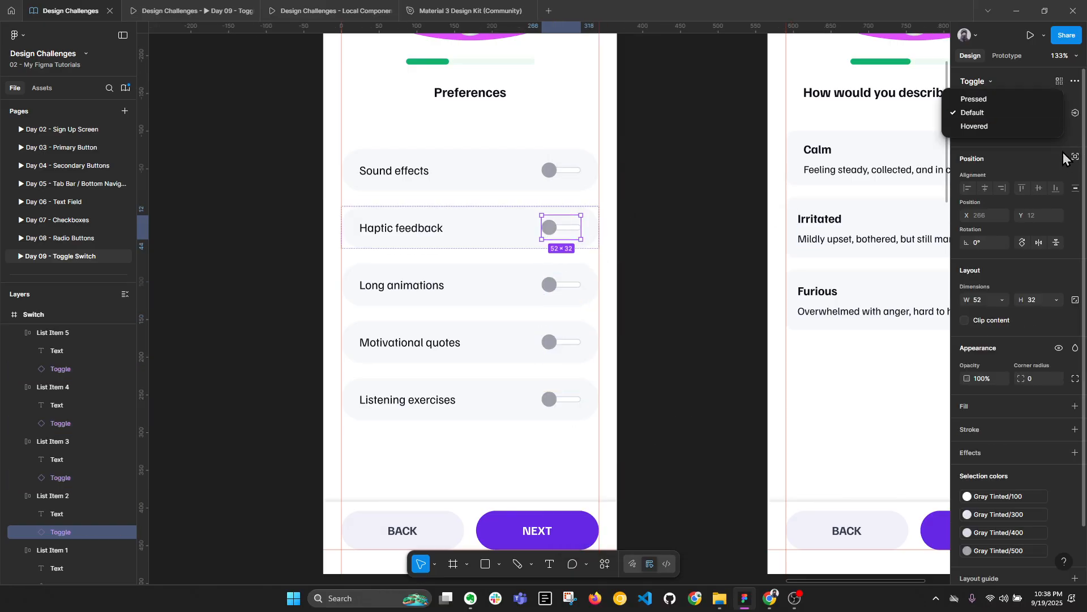
click(1053, 115)
click(1024, 130)
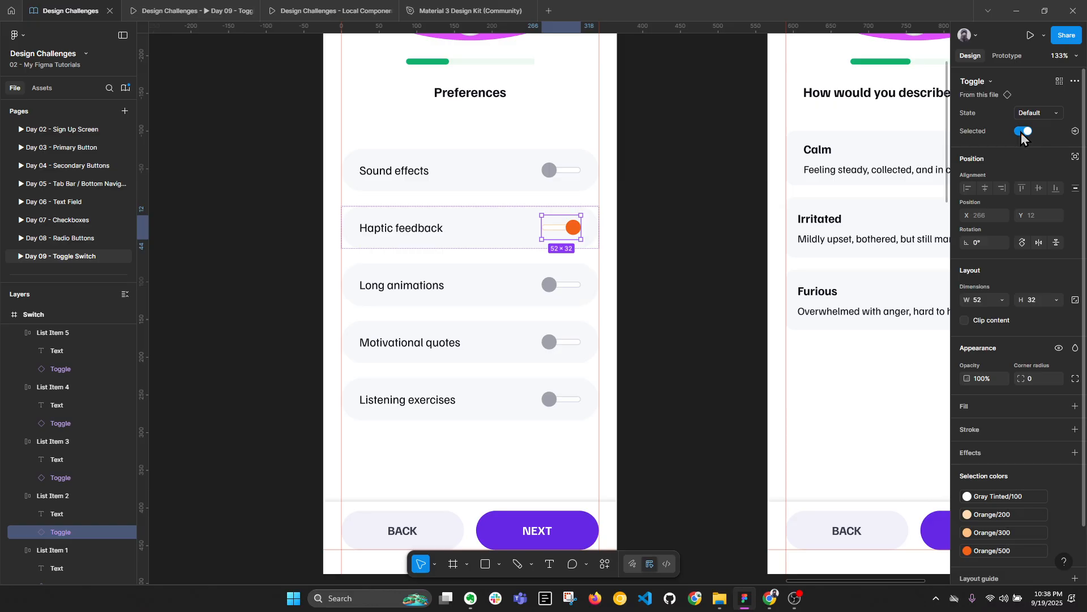
click(552, 284)
click(561, 284)
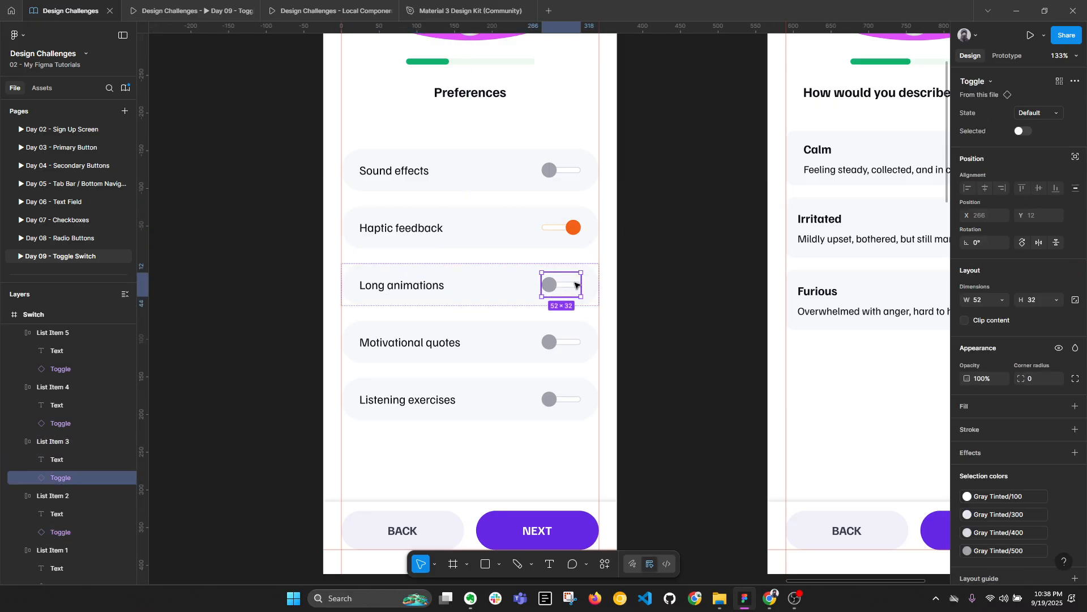
click(1023, 131)
click(601, 315)
scroll(601, 315, down, 4)
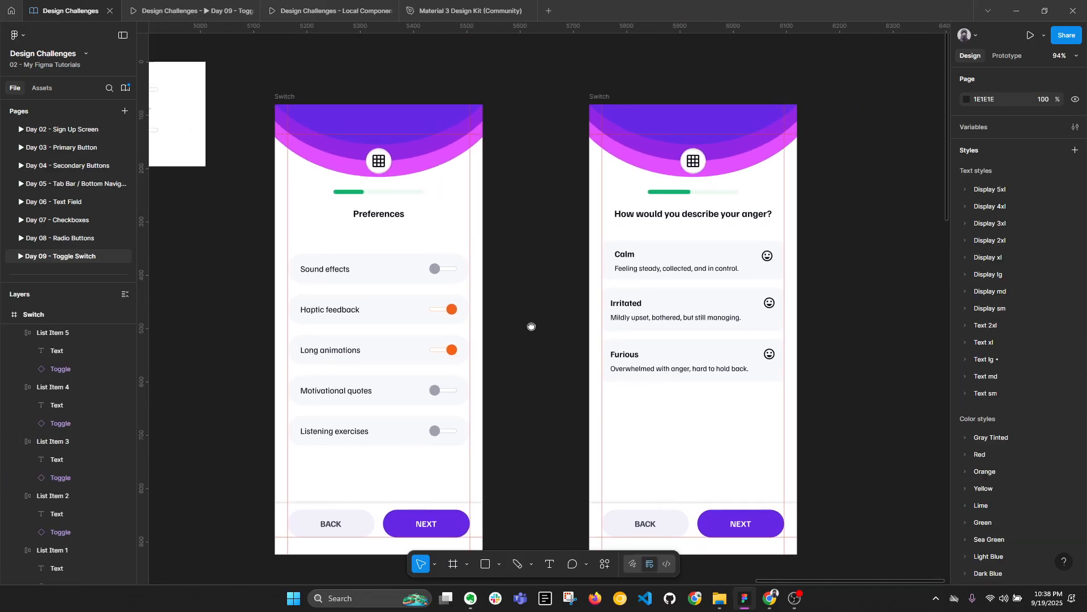
Replace the emoji icons in the Calm, Irritated and Furious cards of the anger screen with the Default, unselected toggle.
scroll(477, 324, up, 2)
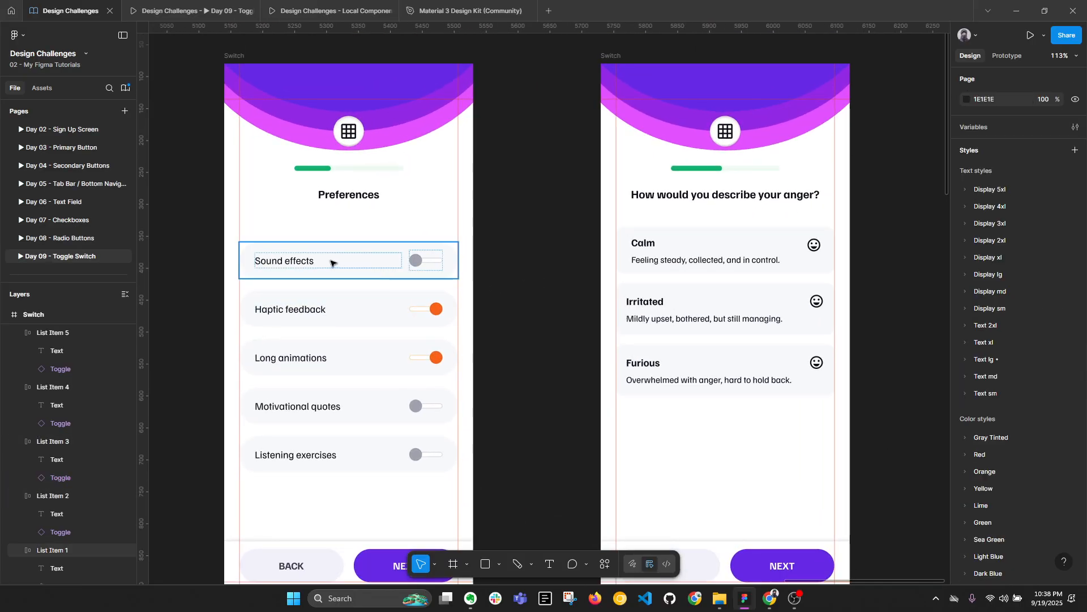
double_click(371, 267)
click(441, 271)
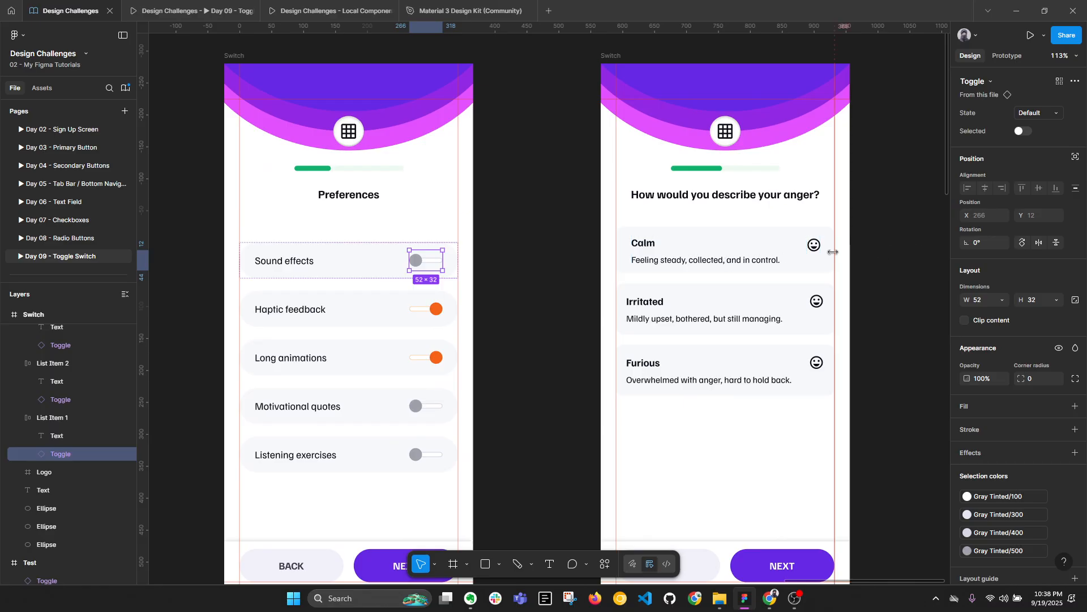
scroll(762, 253, right, 3)
click(698, 250)
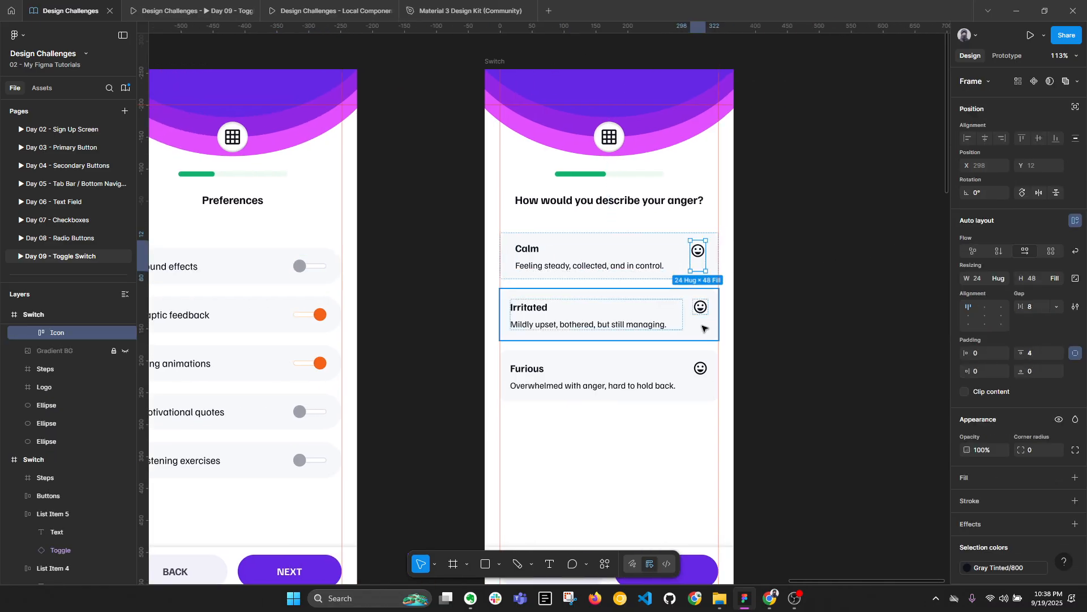
shift+click(701, 310)
shift+click(699, 368)
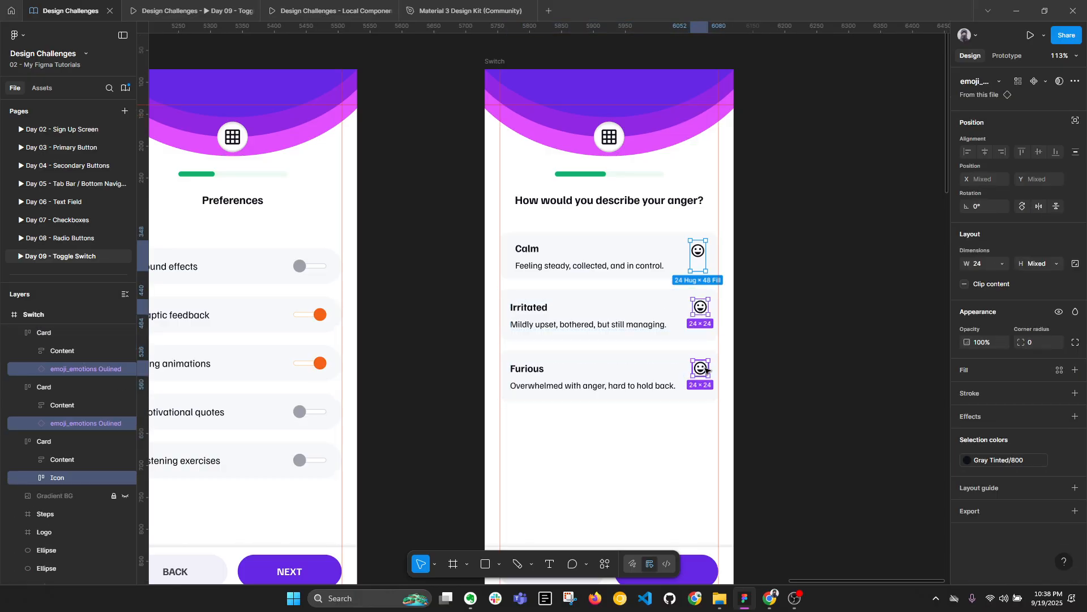
right_click(708, 367)
mouse_move(745, 218)
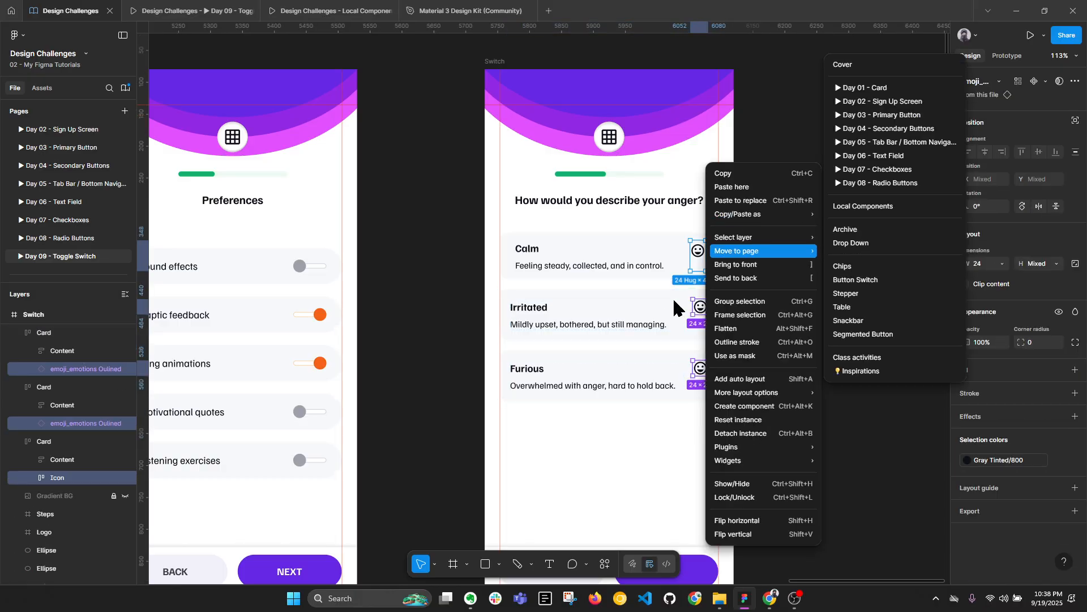
key(Escape)
shift+click(701, 253)
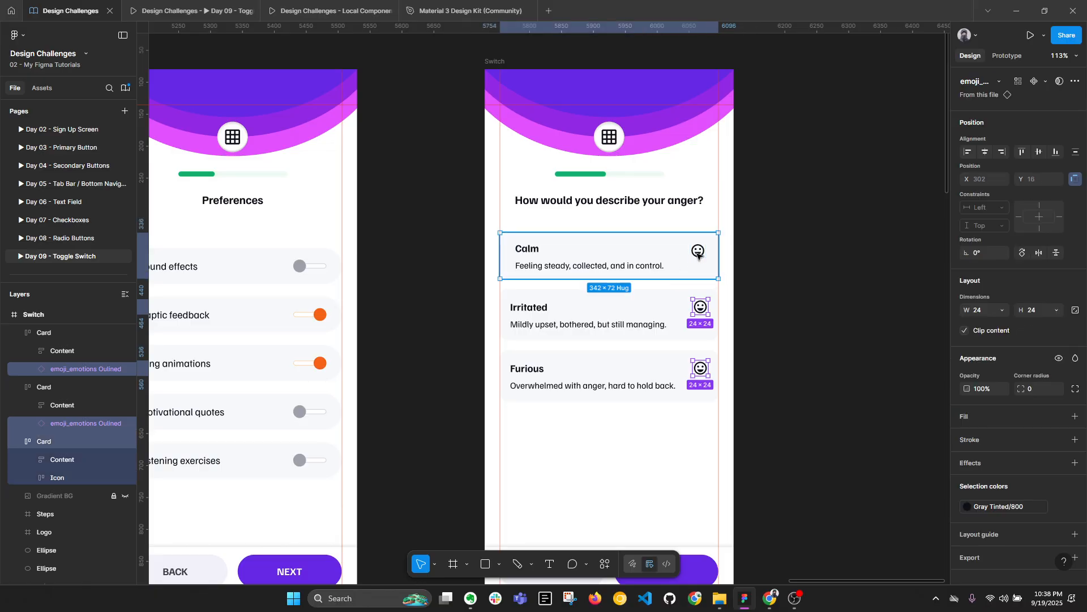
shift+double_click(700, 252)
right_click(700, 252)
click(736, 173)
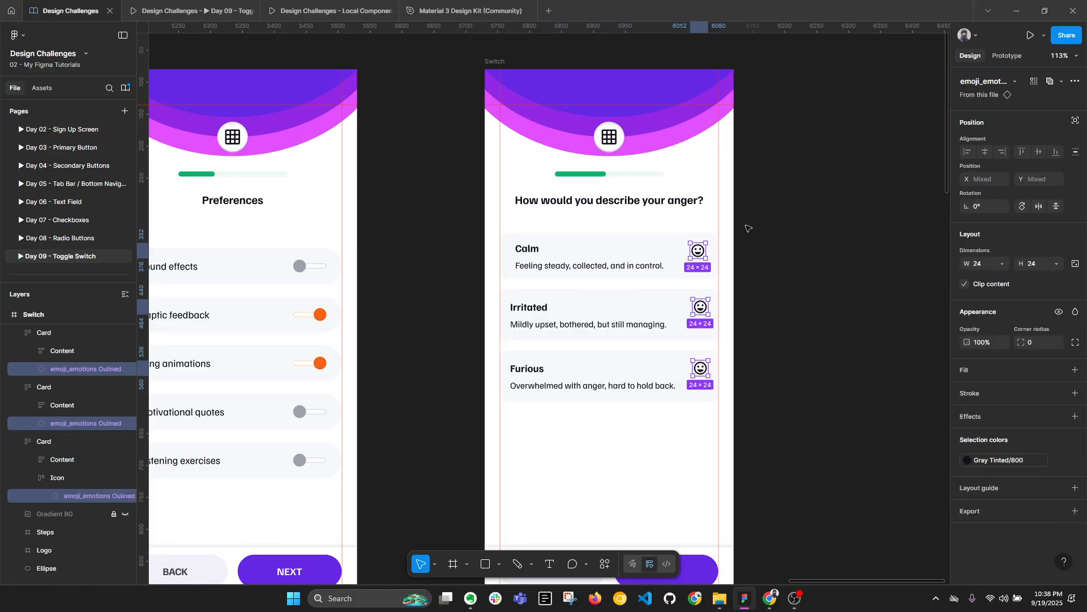
Set the width of the Calm card's Content frame to fill its container.
click(625, 263)
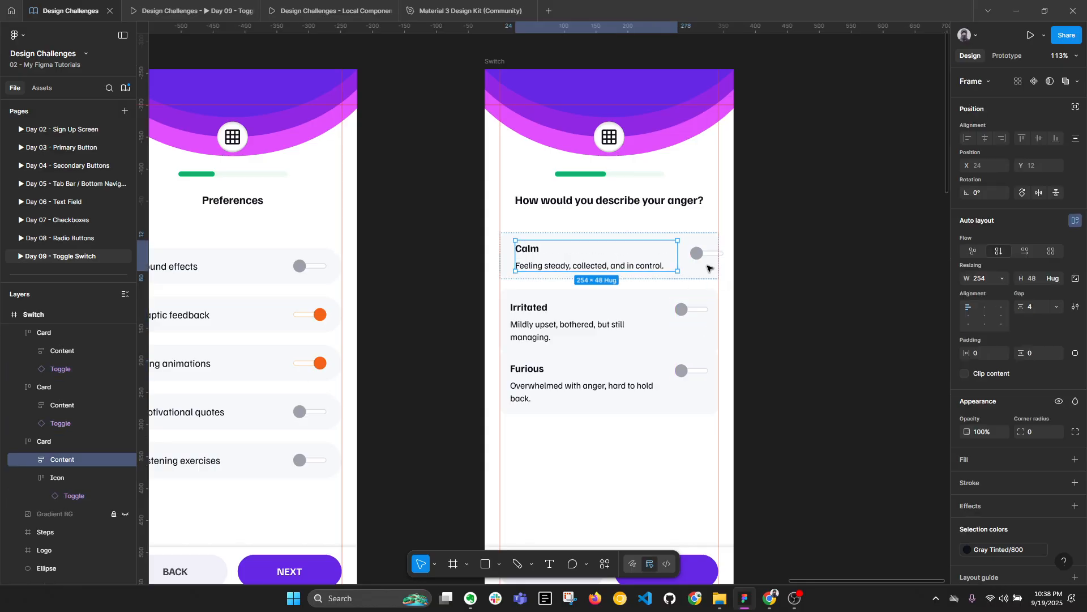
click(1008, 277)
click(1009, 306)
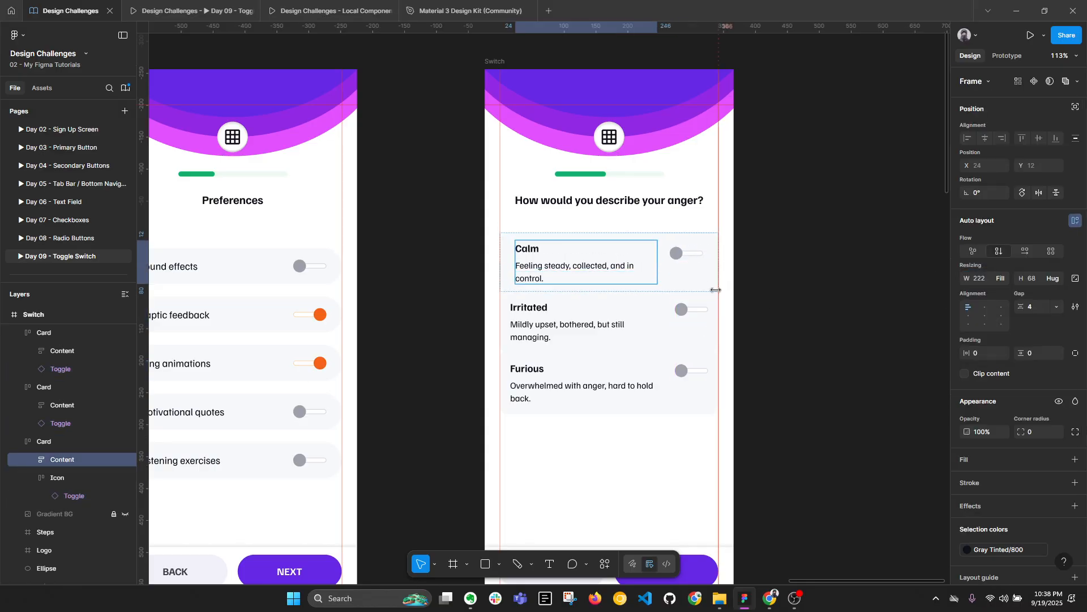
Ungroup the Icon frame around the Calm card's toggle so the toggle sits directly in the card.
click(694, 254)
shift+click(692, 311)
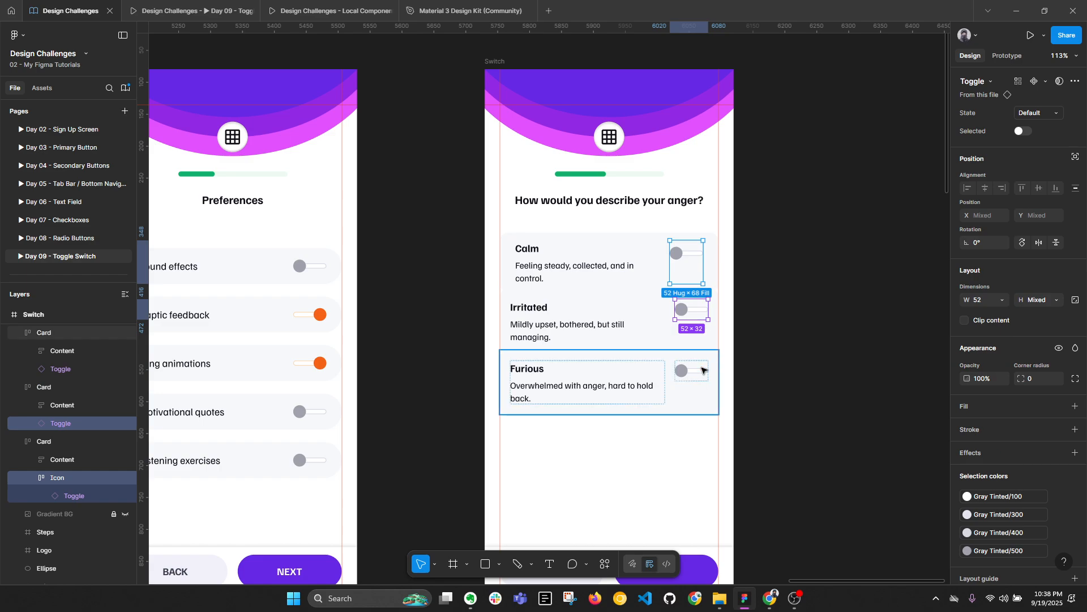
shift+click(686, 369)
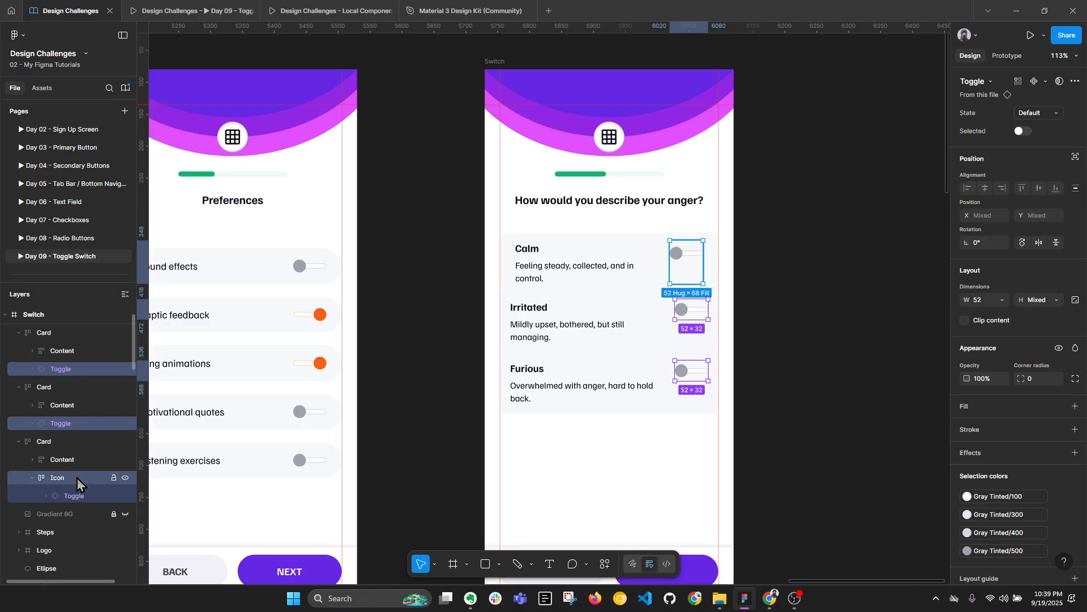
click(59, 479)
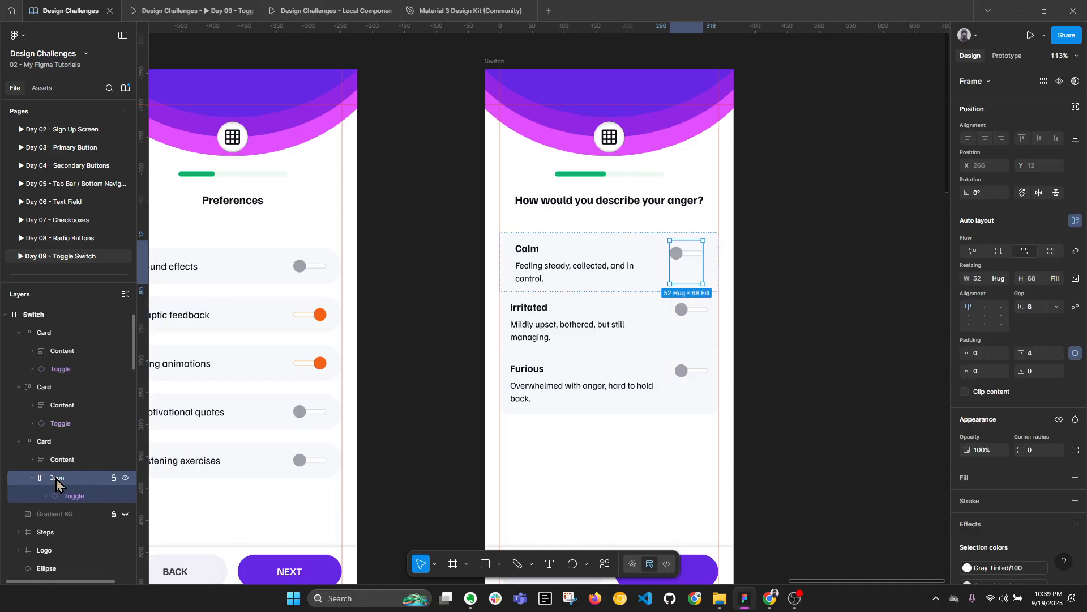
right_click(72, 483)
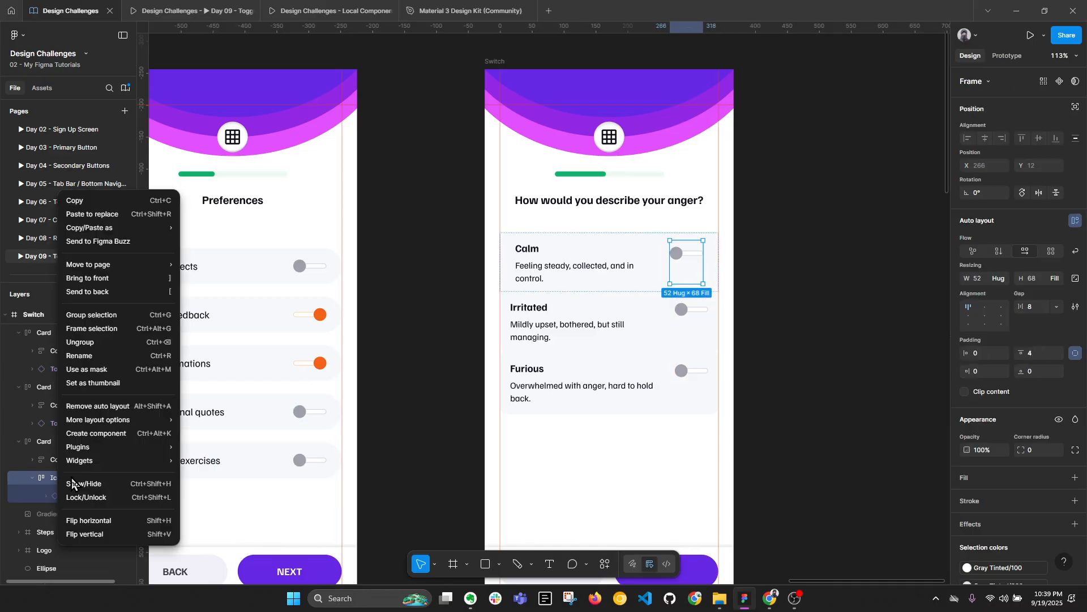
click(101, 342)
Set the vertical spacing between the Calm, Irritated and Furious cards to 24.
click(643, 277)
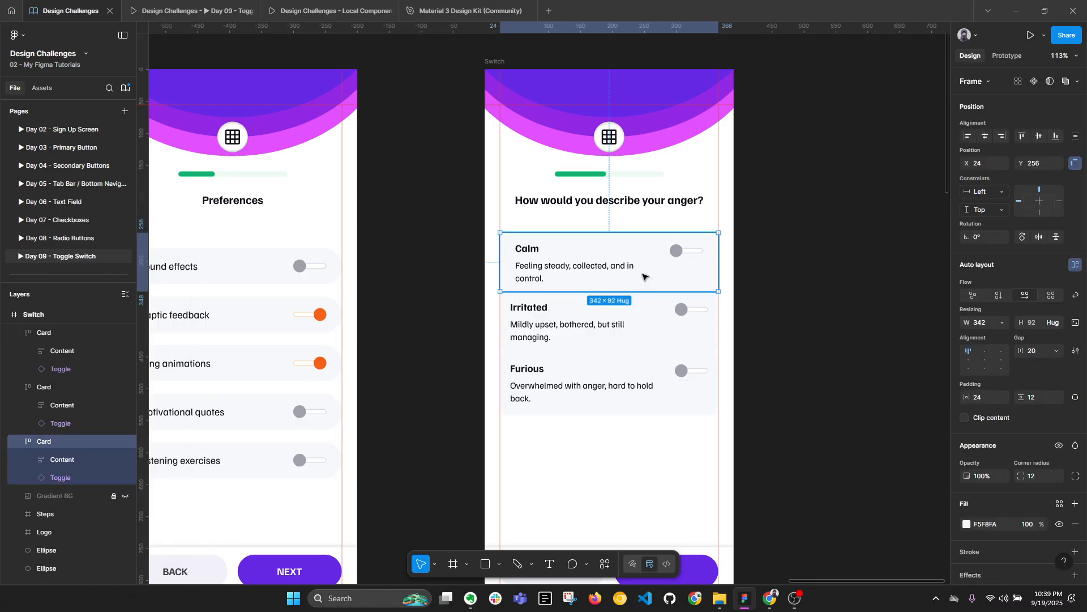
shift+click(683, 312)
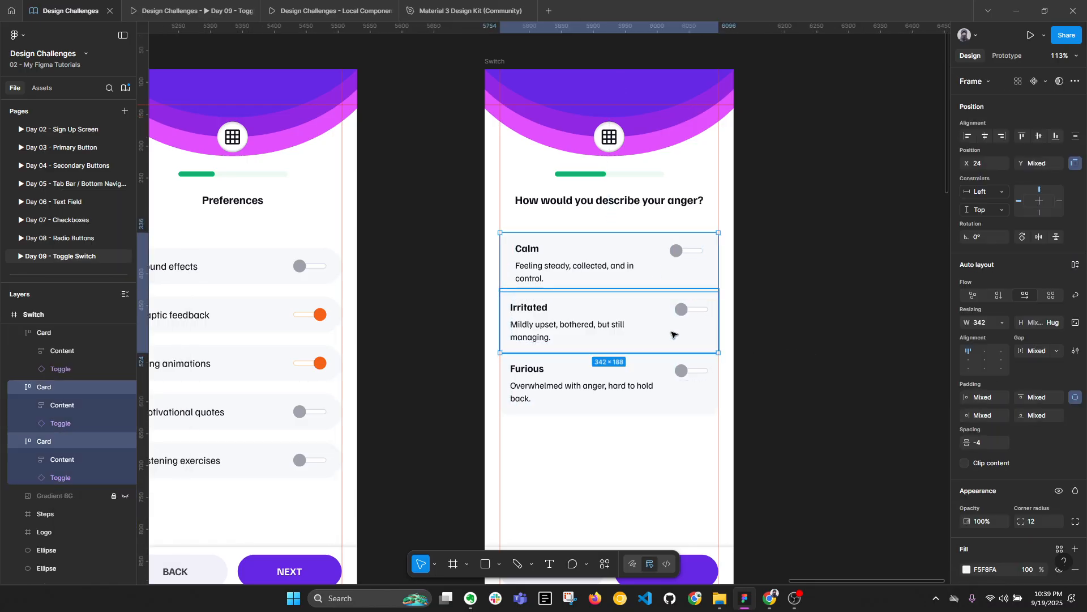
shift+click(706, 384)
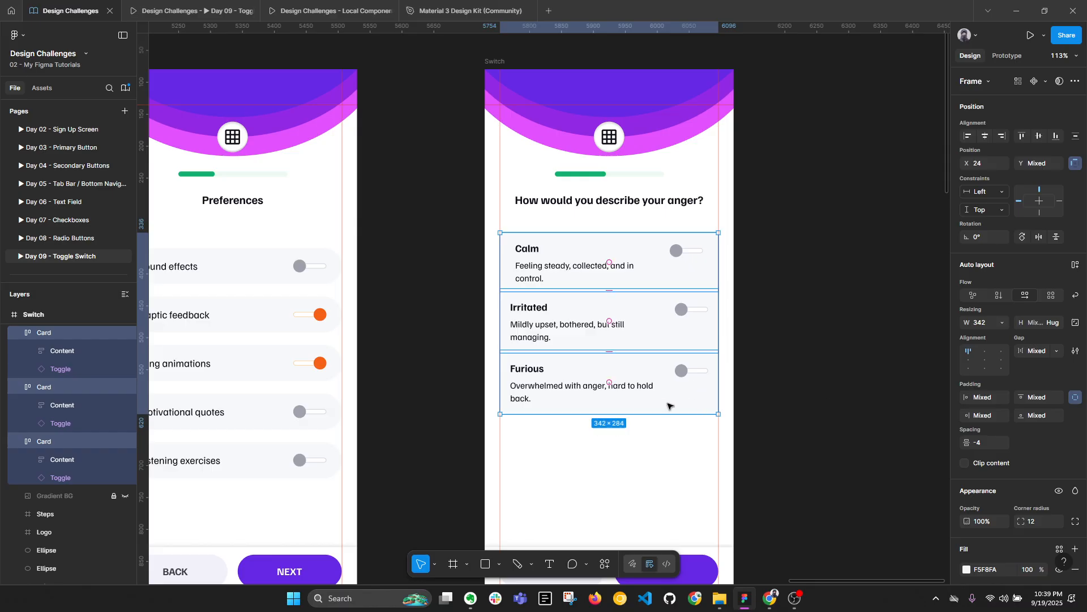
mouse_move(614, 356)
mouse_down()
mouse_move(615, 377)
mouse_move(622, 371)
mouse_up()
click(990, 443)
text(24)
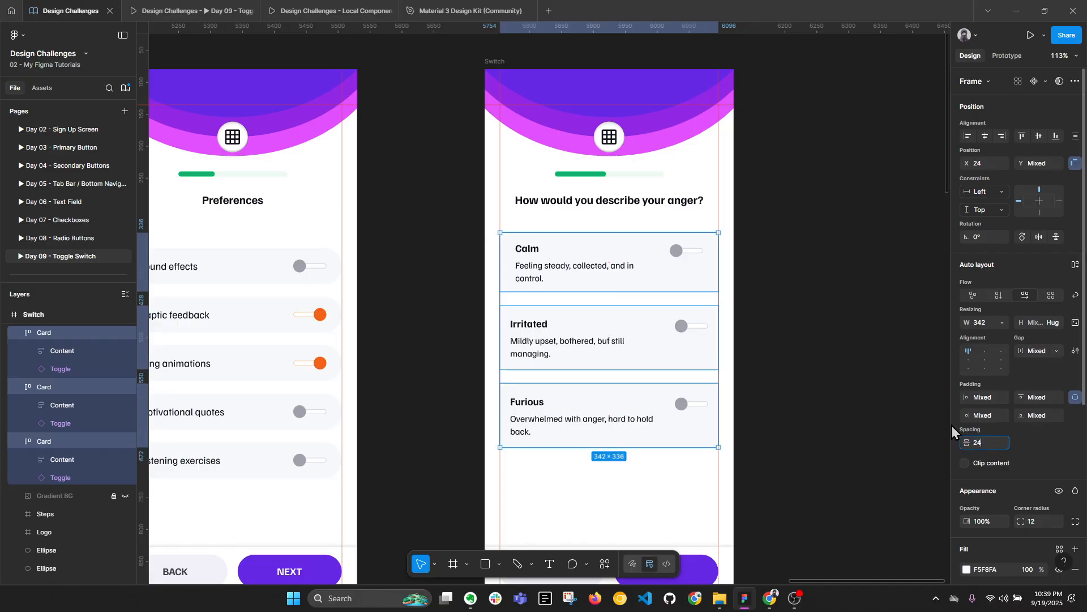
key(Return)
Set the auto layout alignment of the Furious, Irritated and Calm cards to left, vertically centered.
click(614, 413)
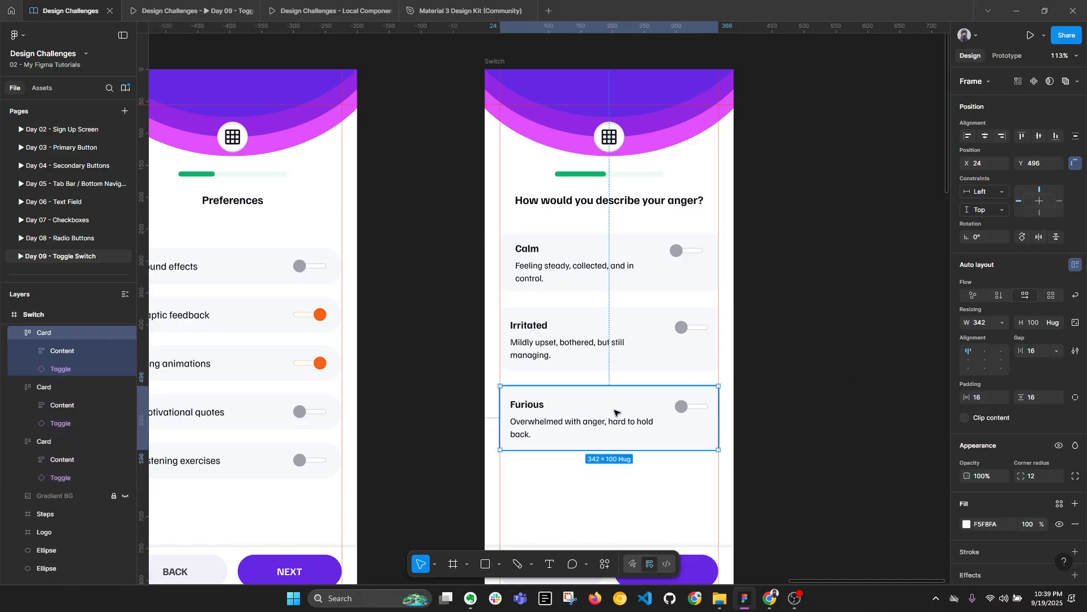
key(alt+l)
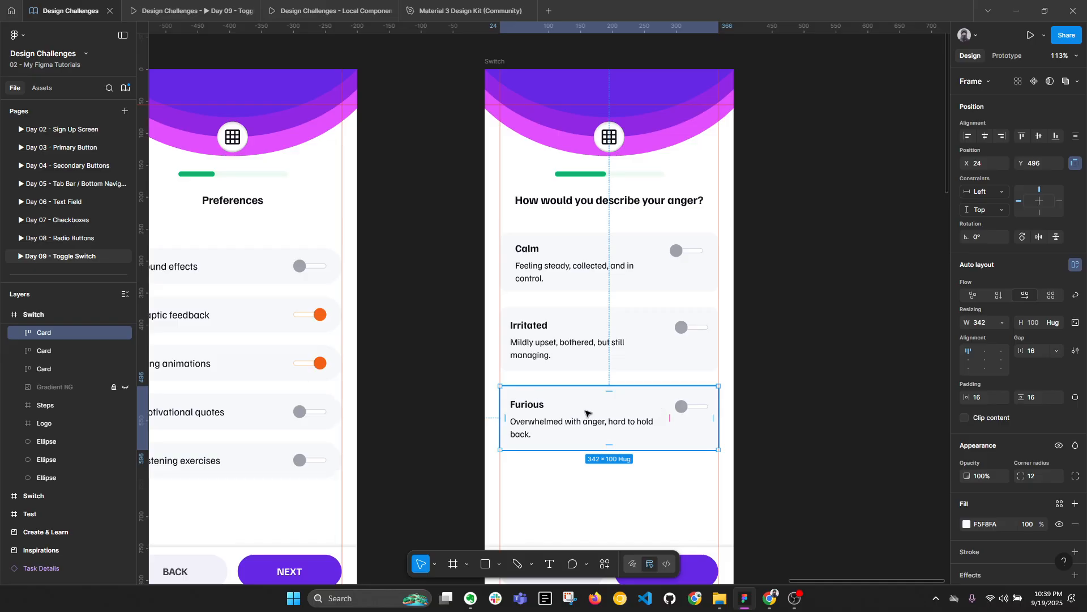
scroll(580, 430, up, 3)
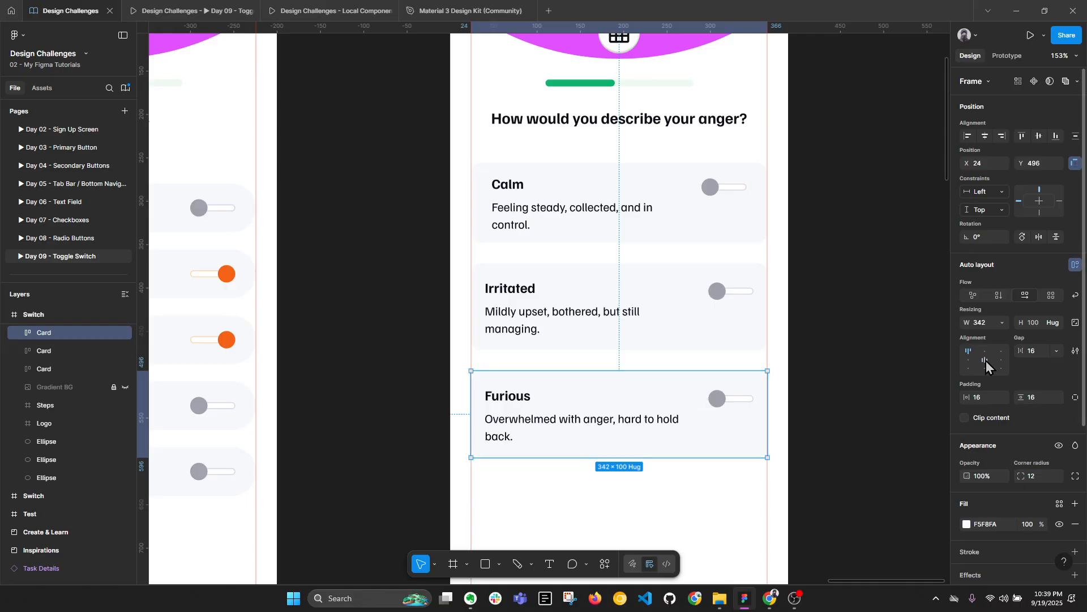
click(969, 360)
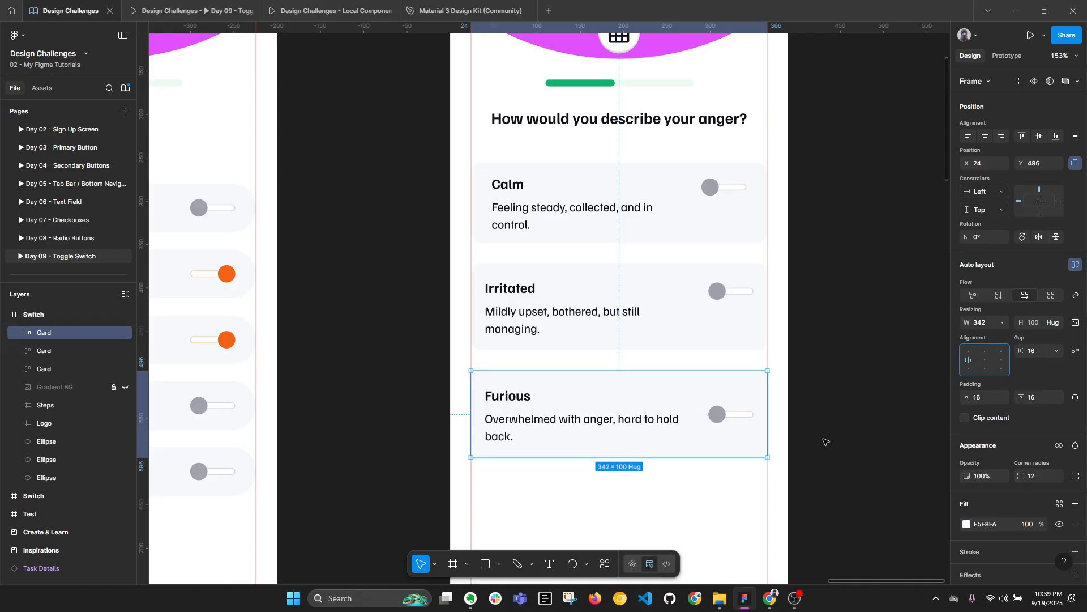
click(696, 332)
click(969, 360)
click(682, 182)
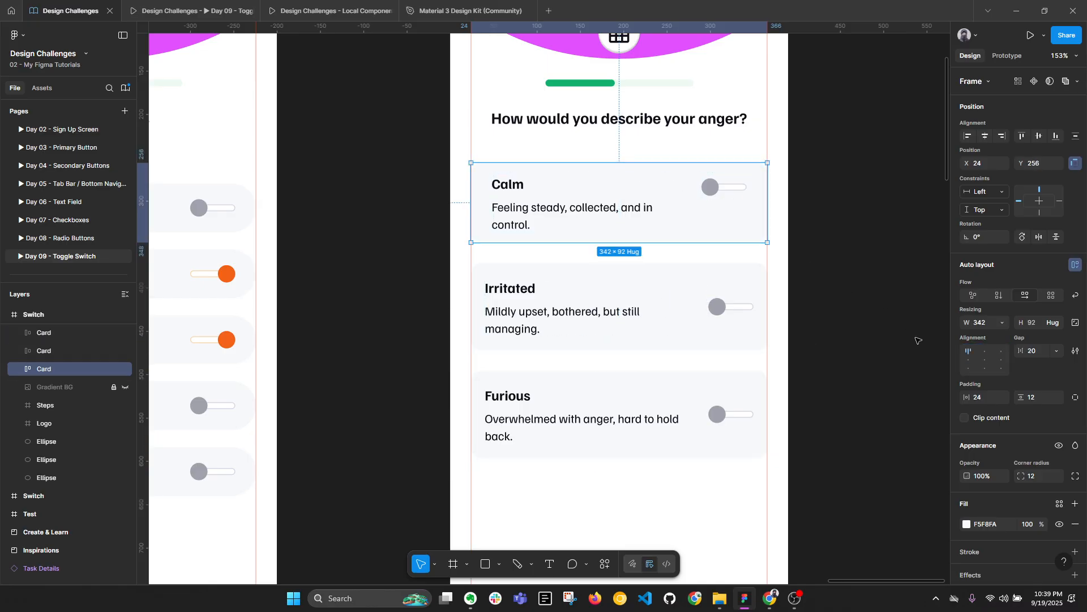
click(968, 359)
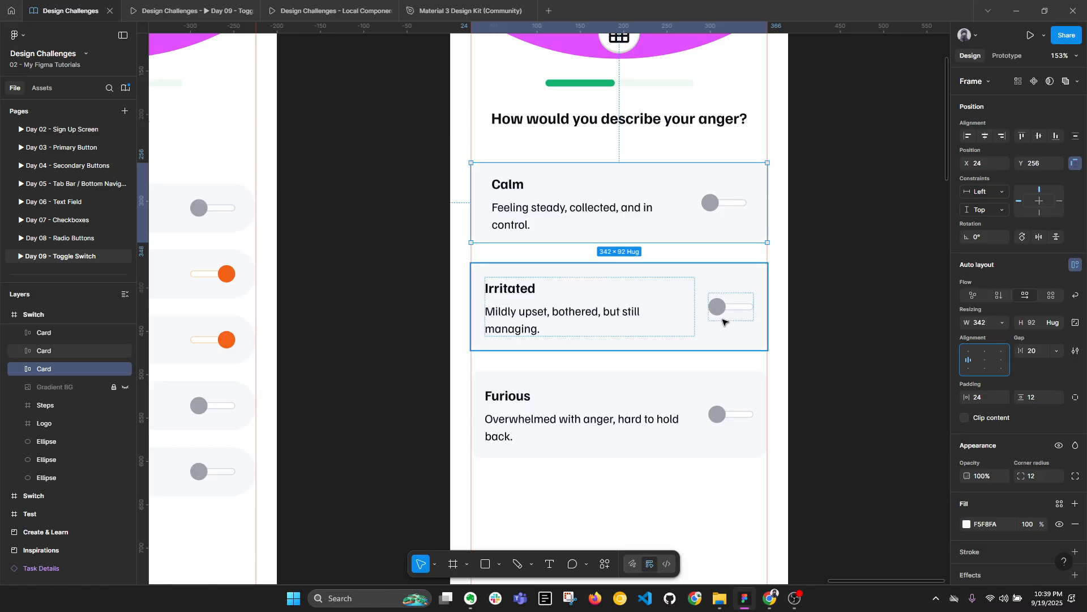
Switch on the Selected property of the Irritated card's toggle and collapse all layers.
click(723, 321)
click(724, 318)
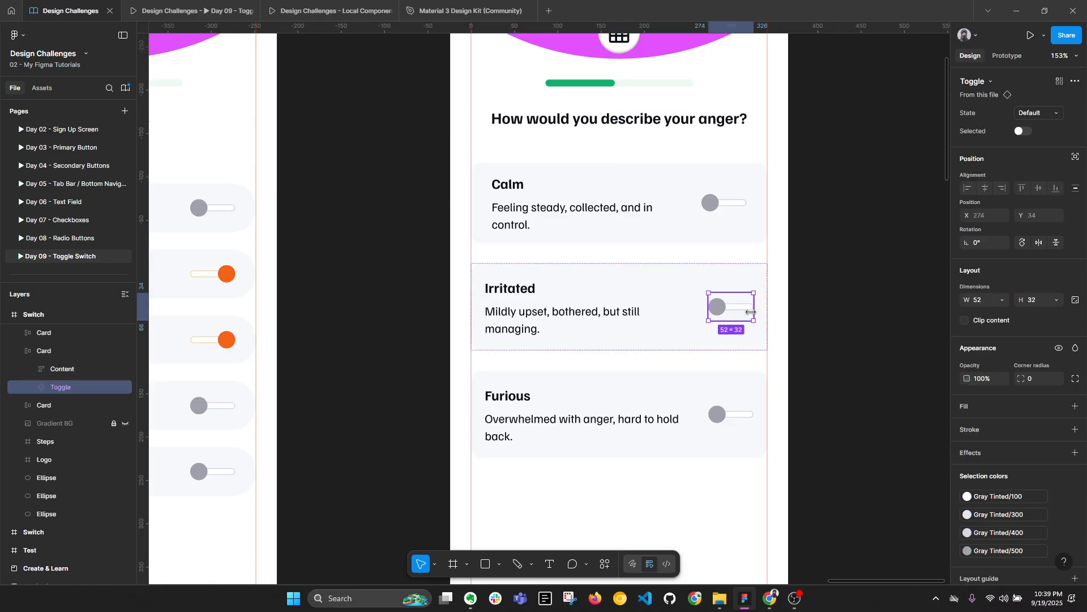
click(1023, 132)
click(882, 342)
key(alt+l)
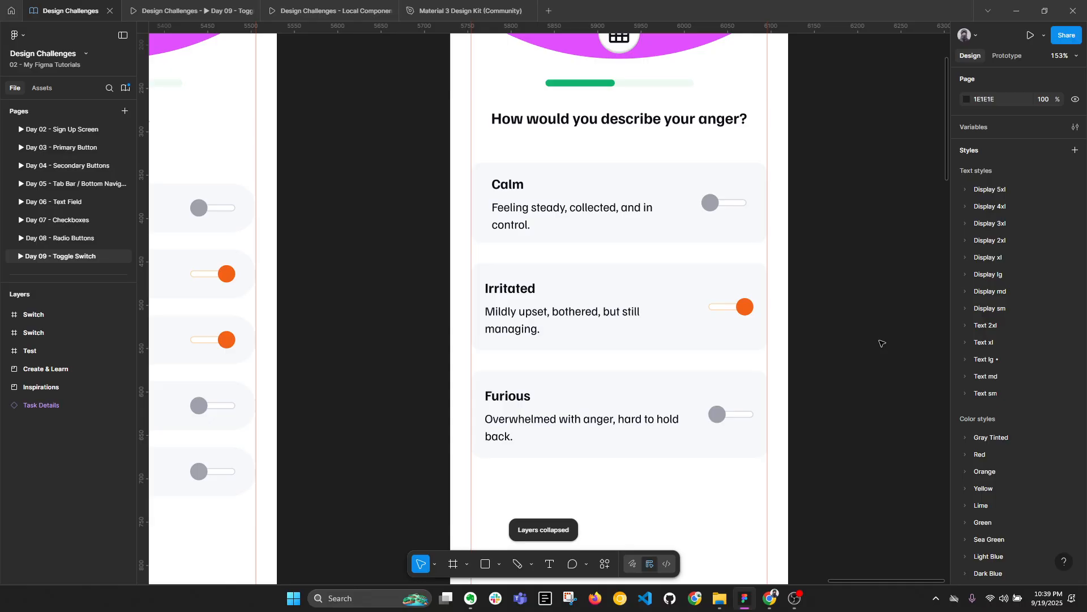
ctrl+click(619, 311)
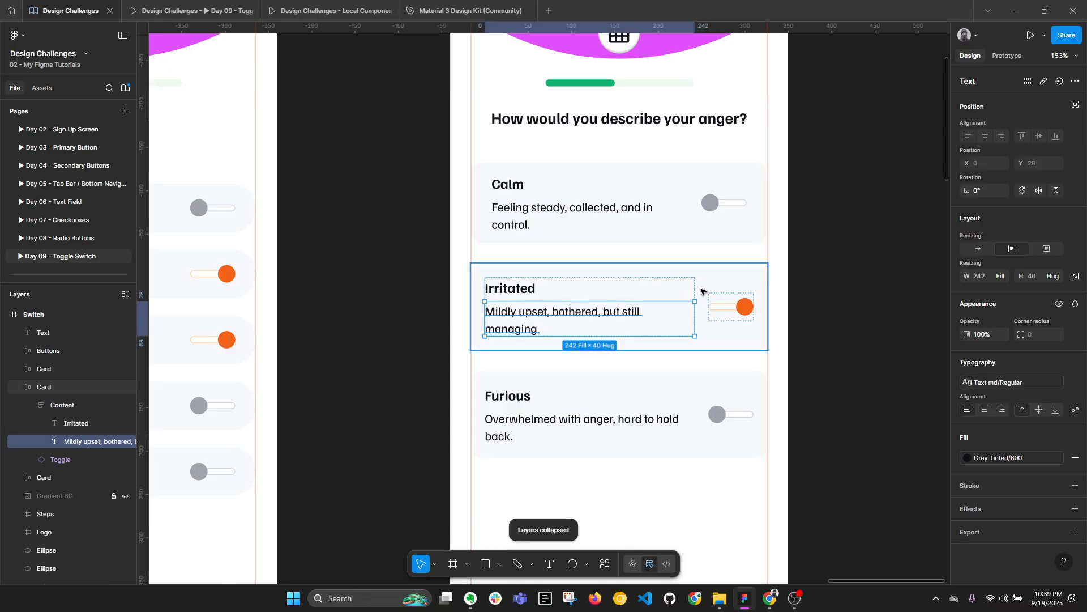
key(Escape)
key(Escape)
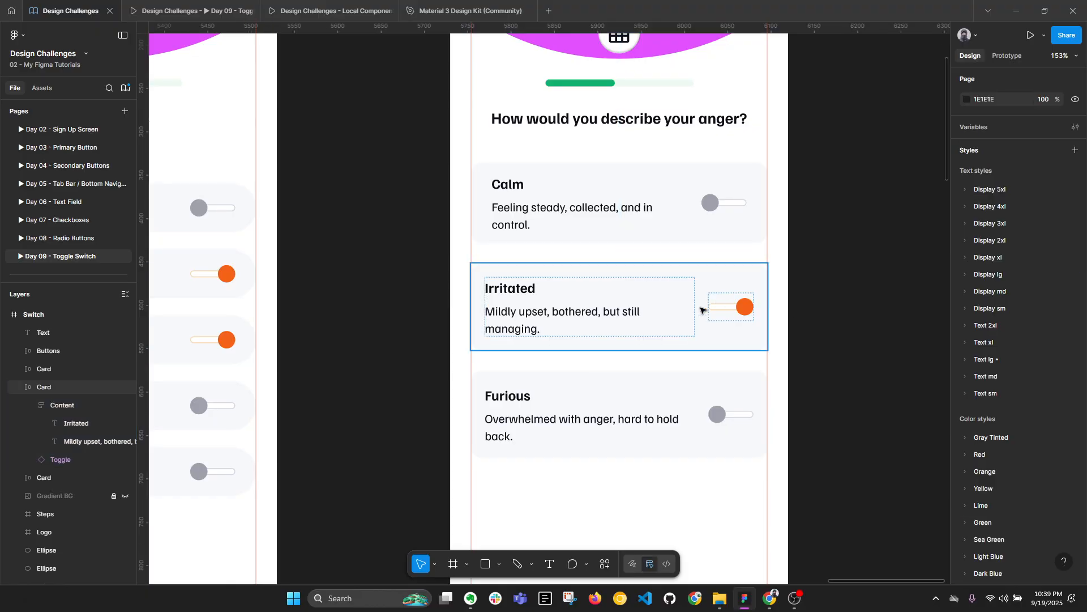
Examine the selection colors of the six-variant Toggle component set and compare them with the Preferences and anger screens.
scroll(700, 311, down, 8)
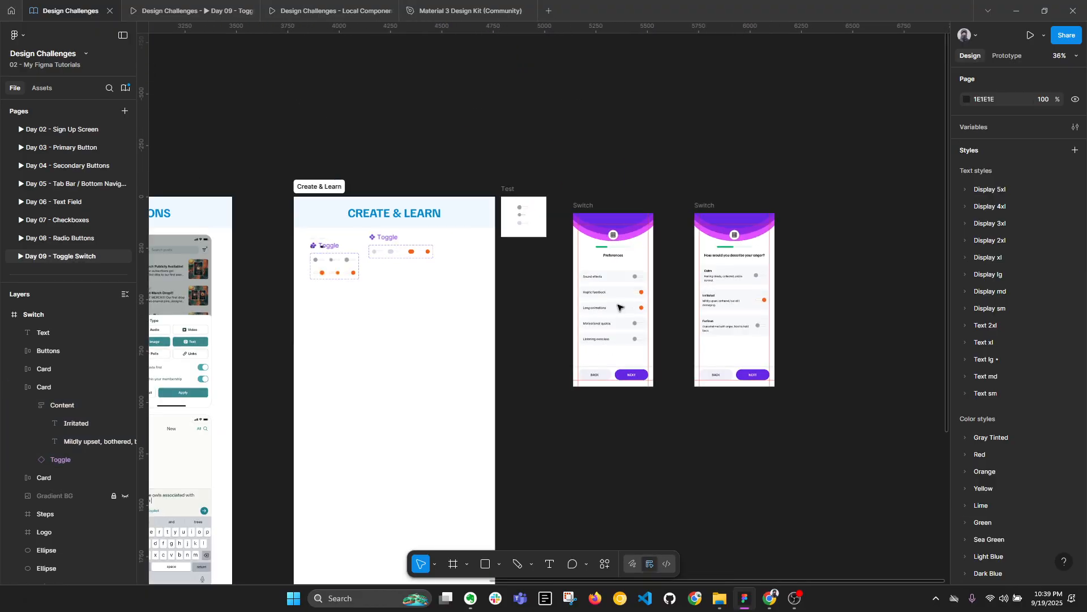
drag(360, 315, 439, 360)
scroll(408, 283, up, 7)
click(374, 251)
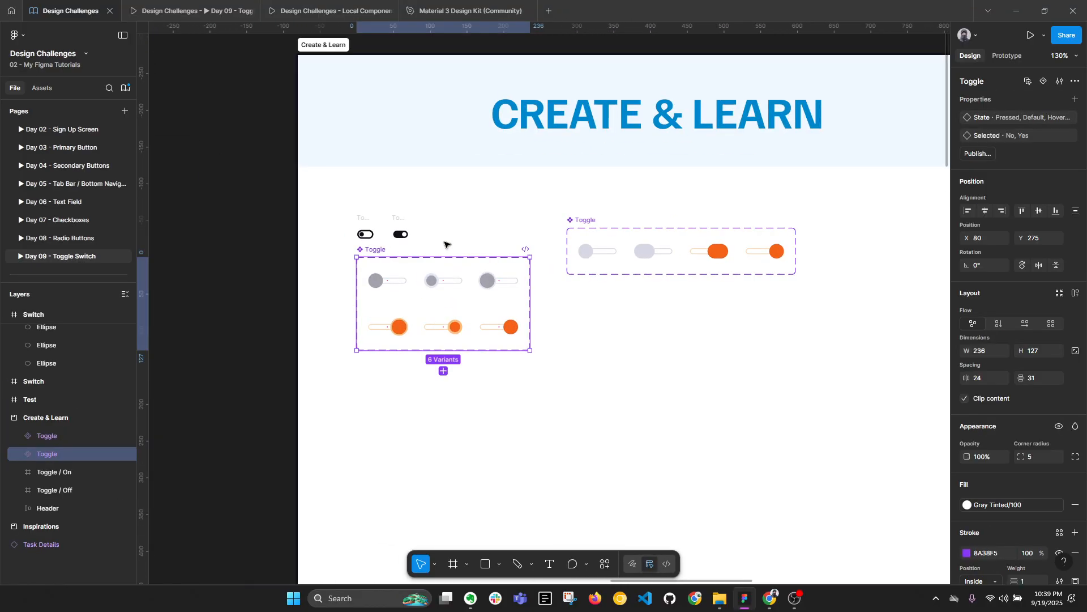
scroll(444, 245, up, 3)
scroll(937, 411, right, 2)
scroll(1008, 453, down, 4)
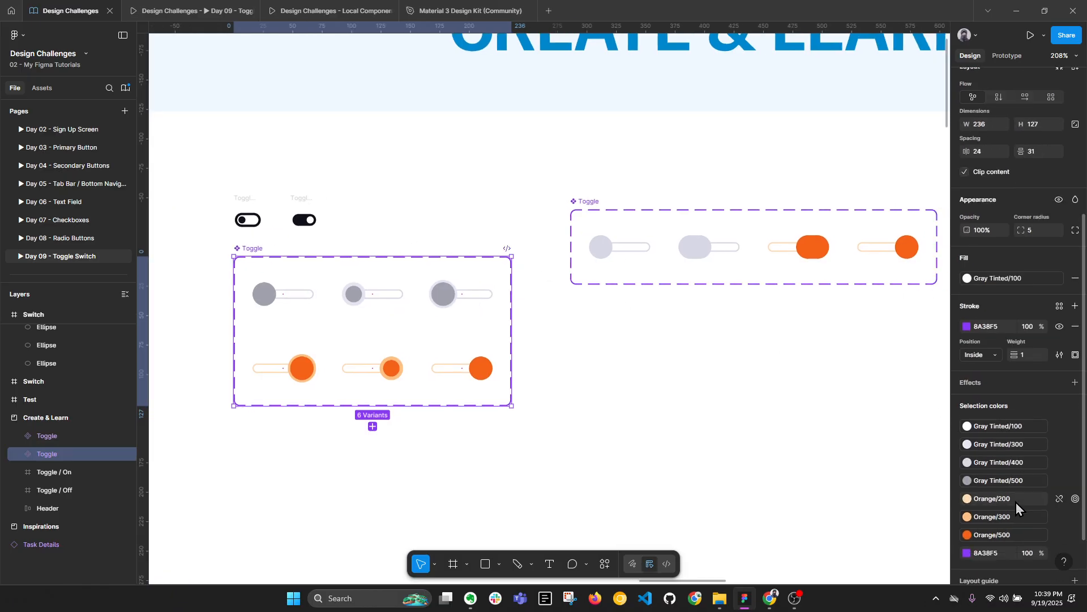
scroll(597, 379, down, 6)
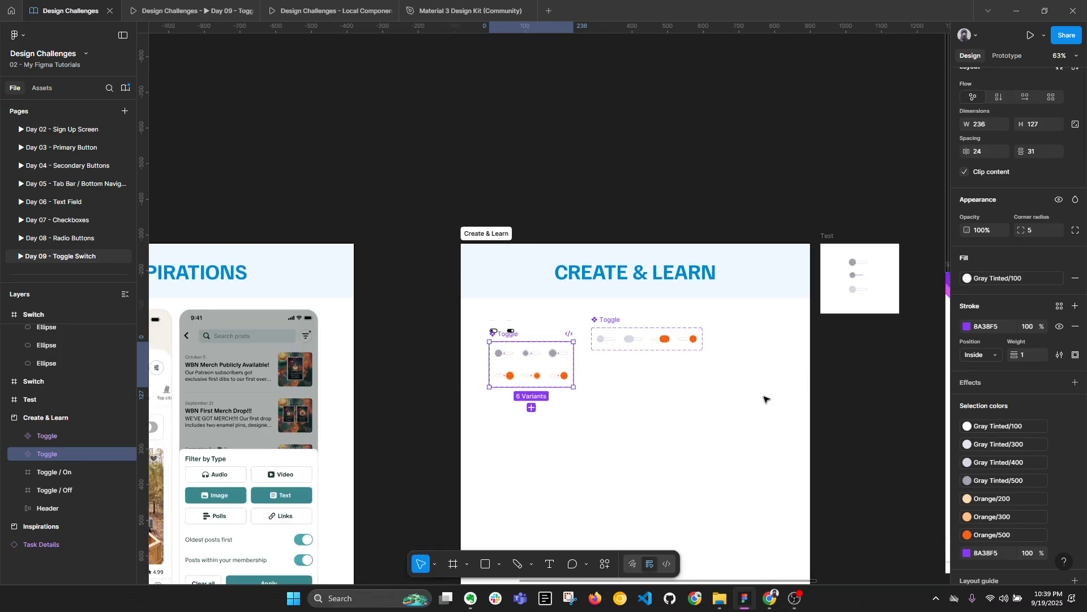
scroll(764, 399, right, 6)
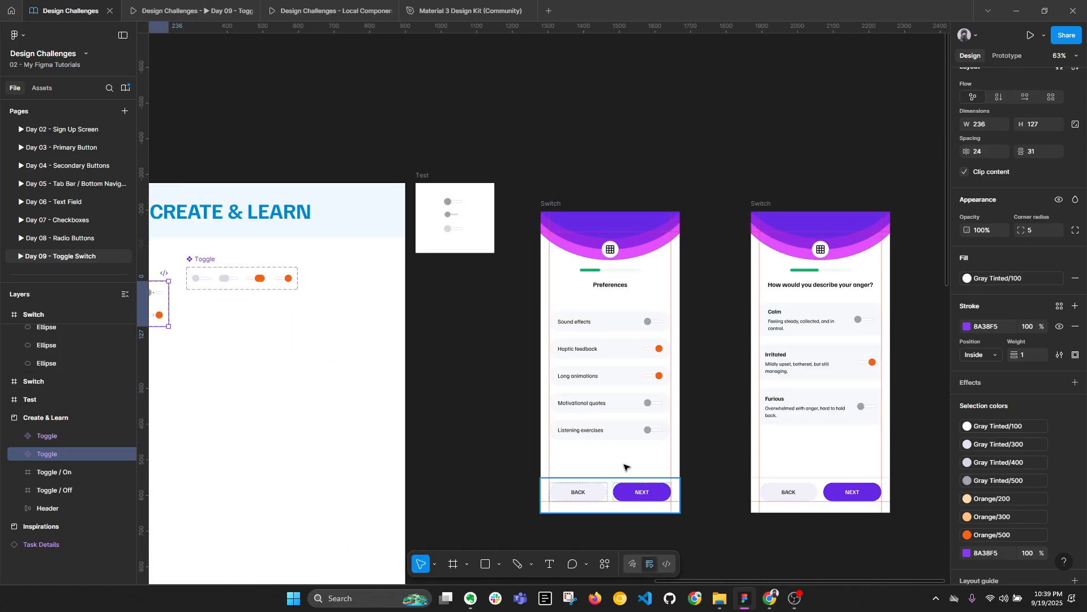
Replace Orange/500 in the six-variant Toggle component set with 6627E4, copied from the innermost header ellipse of the Preferences screen.
click(632, 215)
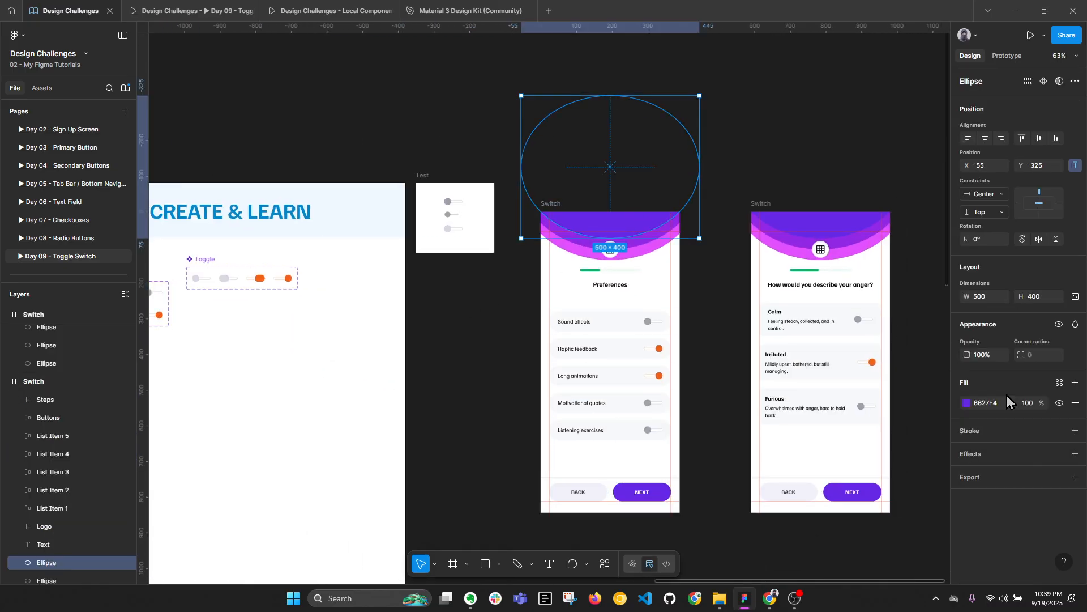
click(515, 359)
drag(452, 355, 471, 352)
drag(416, 323, 784, 300)
scroll(479, 242, up, 2)
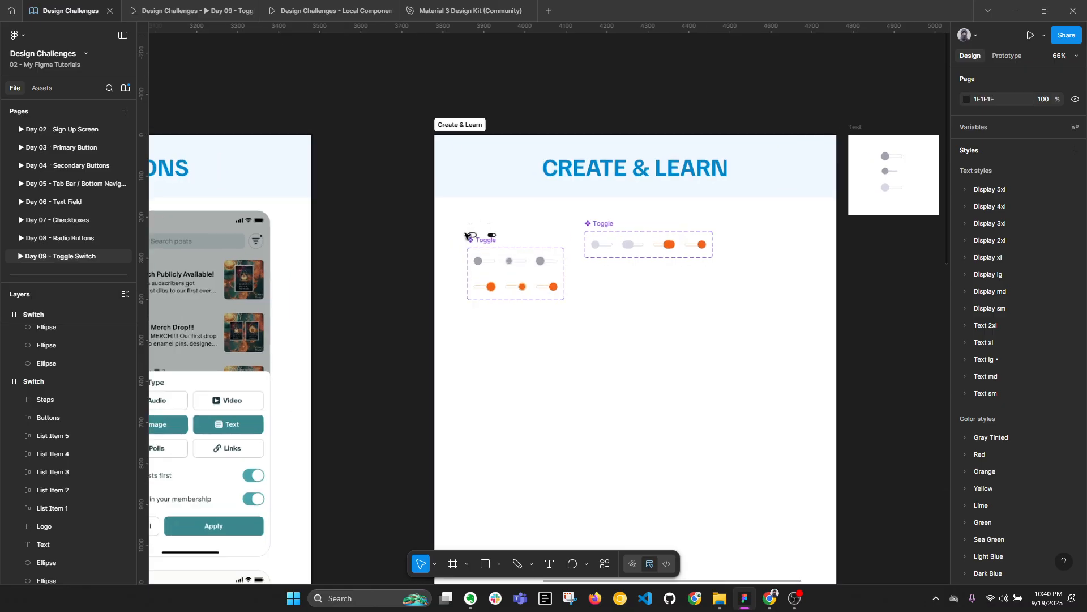
click(491, 243)
scroll(988, 467, down, 5)
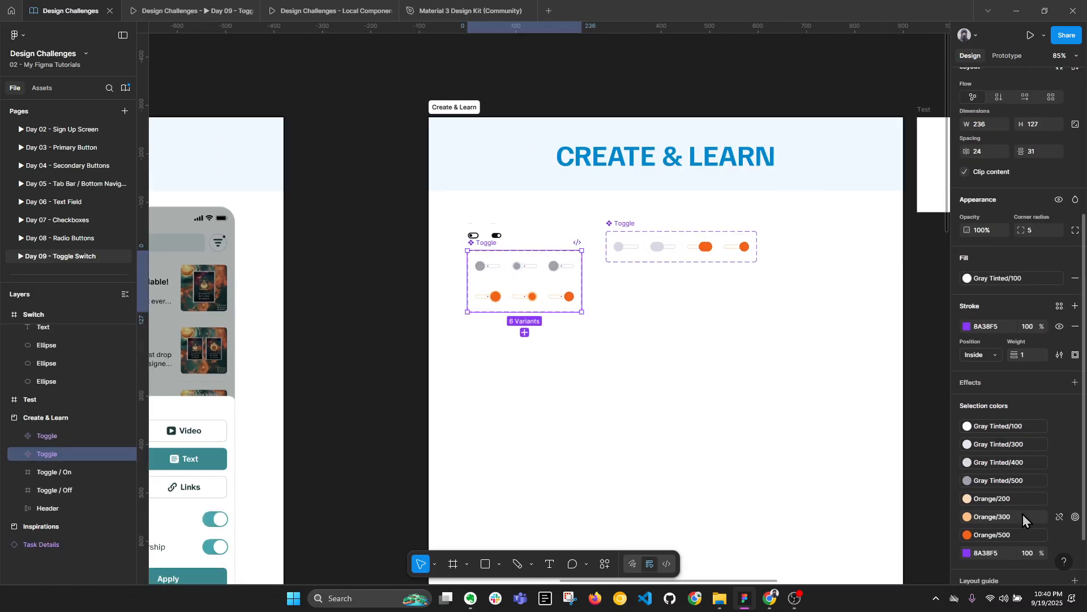
click(1059, 535)
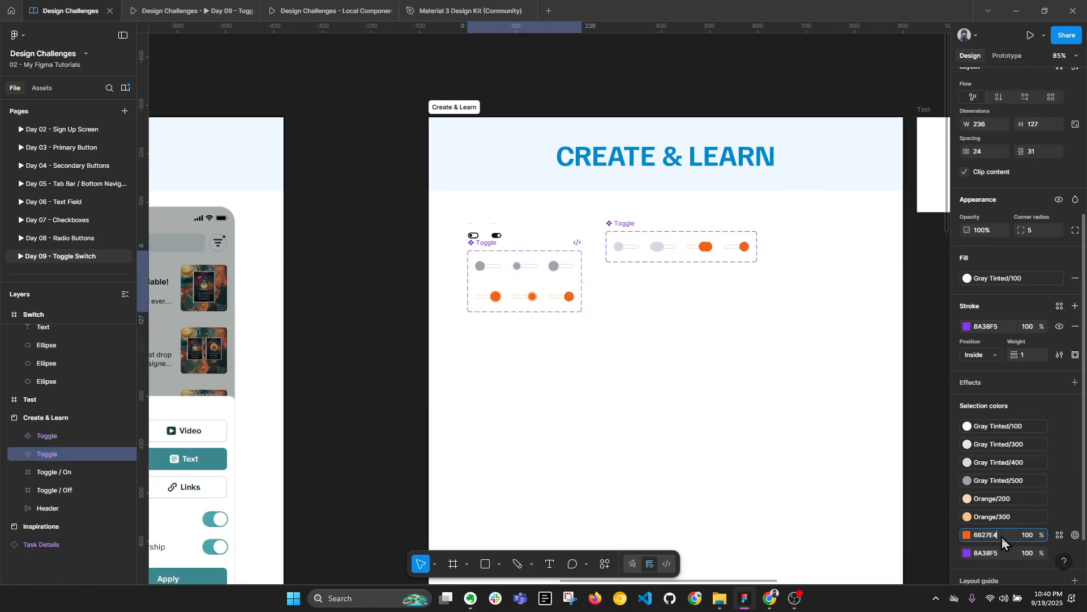
key(Return)
click(700, 424)
Detach the Lavender/100 style from the middle header ellipse to copy its 9227E4 fill, and undo the detachment.
drag(825, 384, 254, 369)
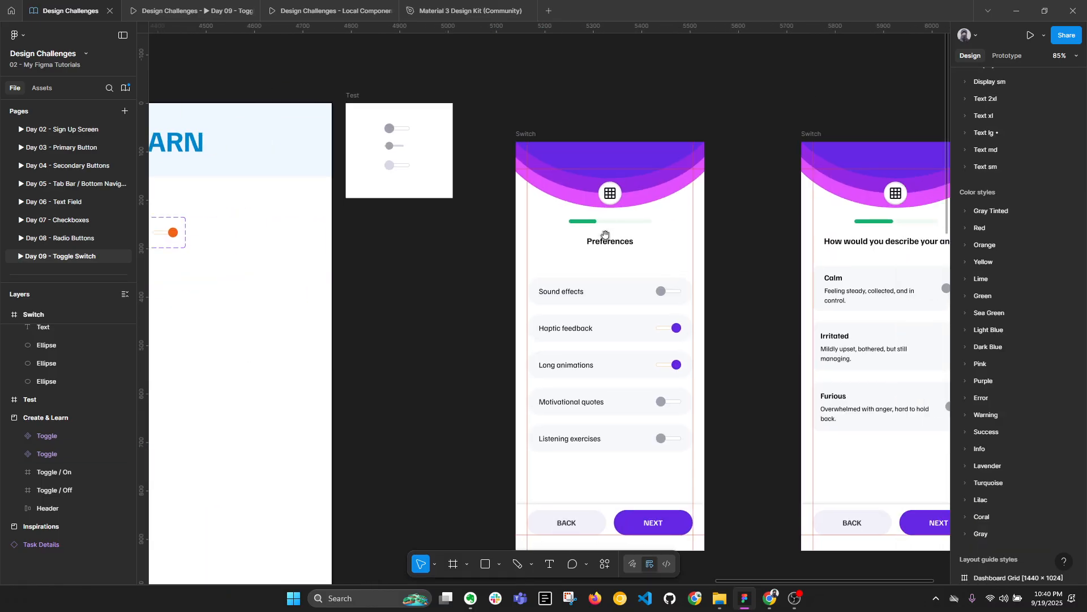
click(651, 177)
click(1062, 400)
click(1010, 405)
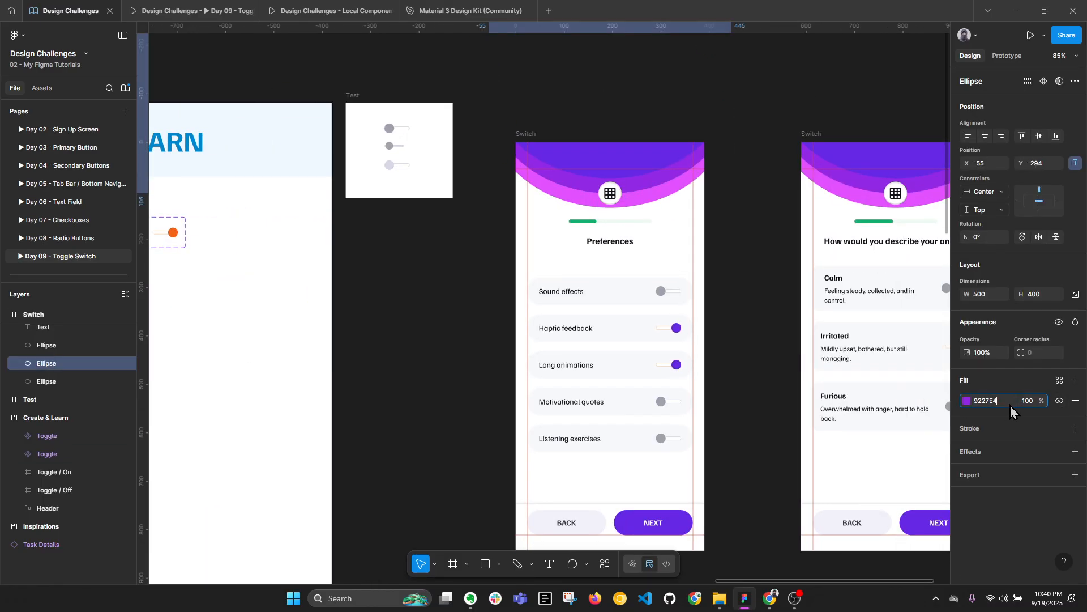
key(ctrl+z)
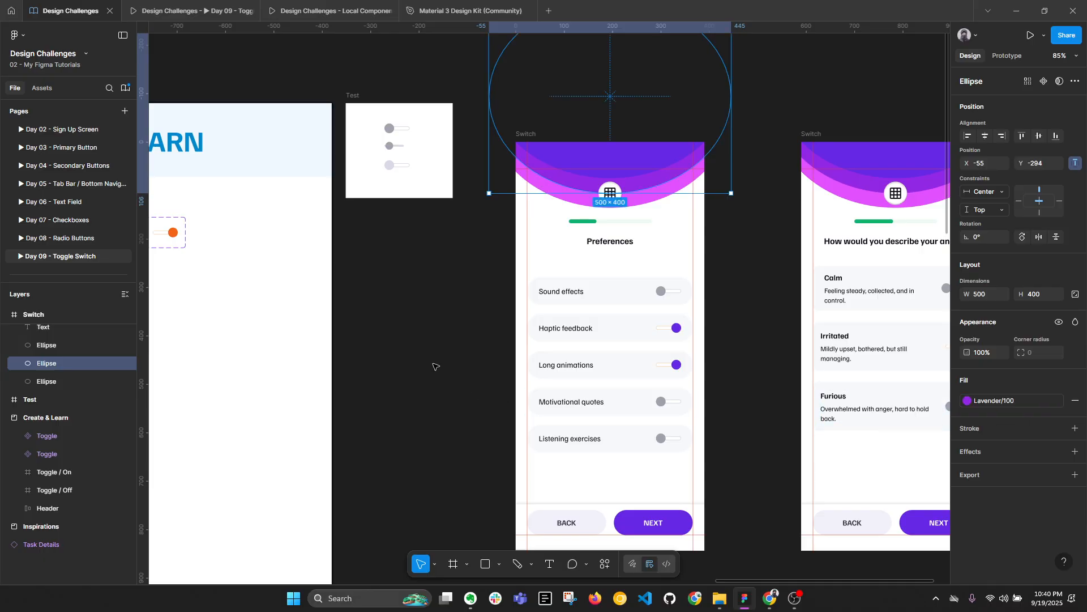
Try 9227E4 in place of Orange/300 in the six-variant Toggle component set, and undo the replacement.
click(437, 367)
drag(448, 366, 738, 363)
scroll(220, 294, up, 3)
scroll(227, 243, up, 2)
drag(235, 242, 420, 263)
click(339, 243)
scroll(460, 334, up, 2)
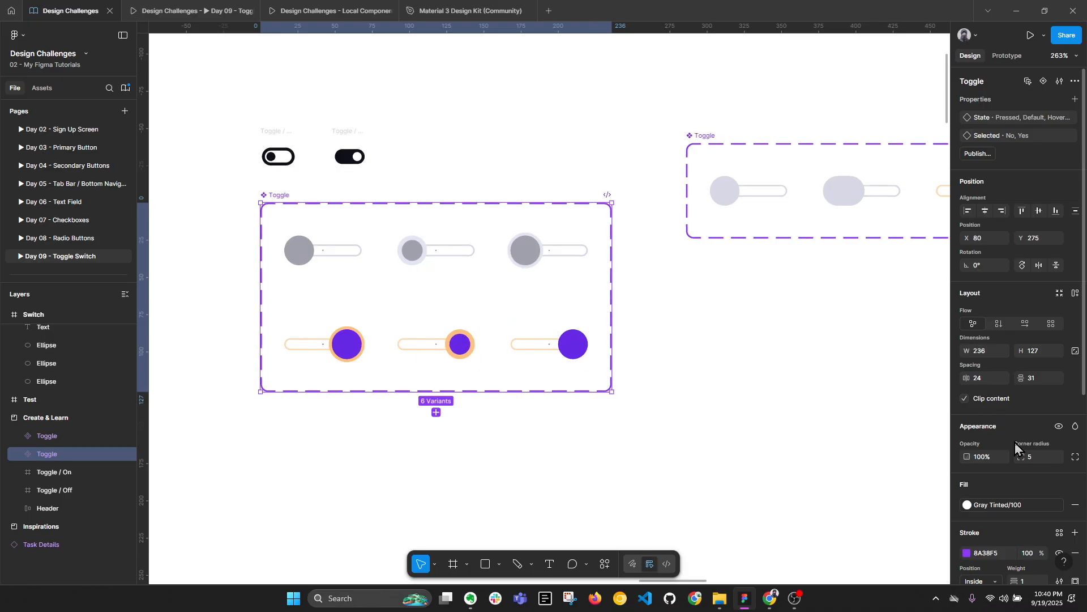
scroll(1014, 442, down, 5)
click(1059, 457)
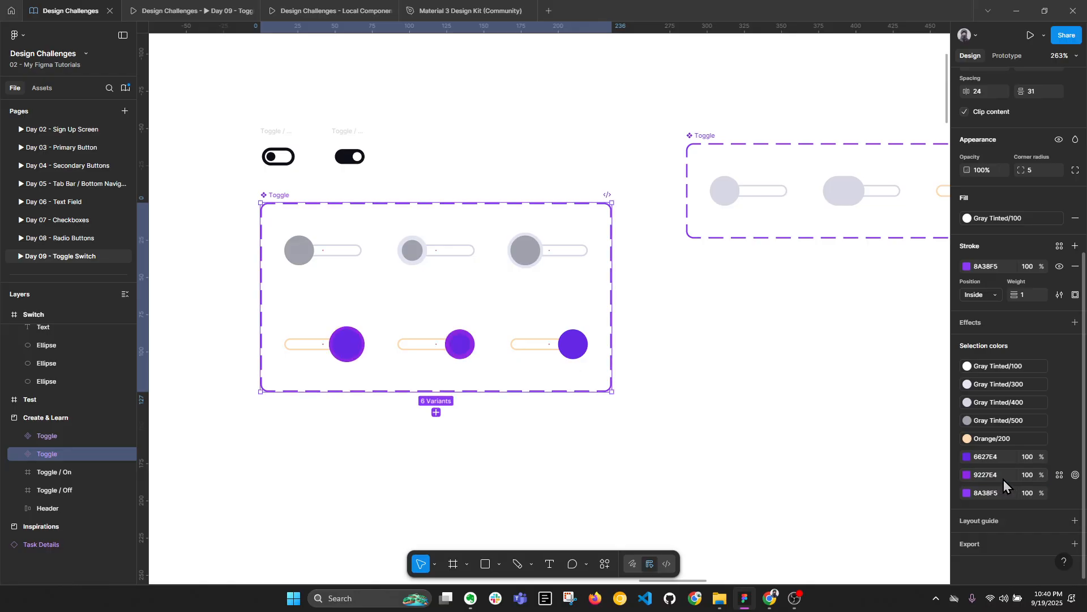
key(ctrl+z)
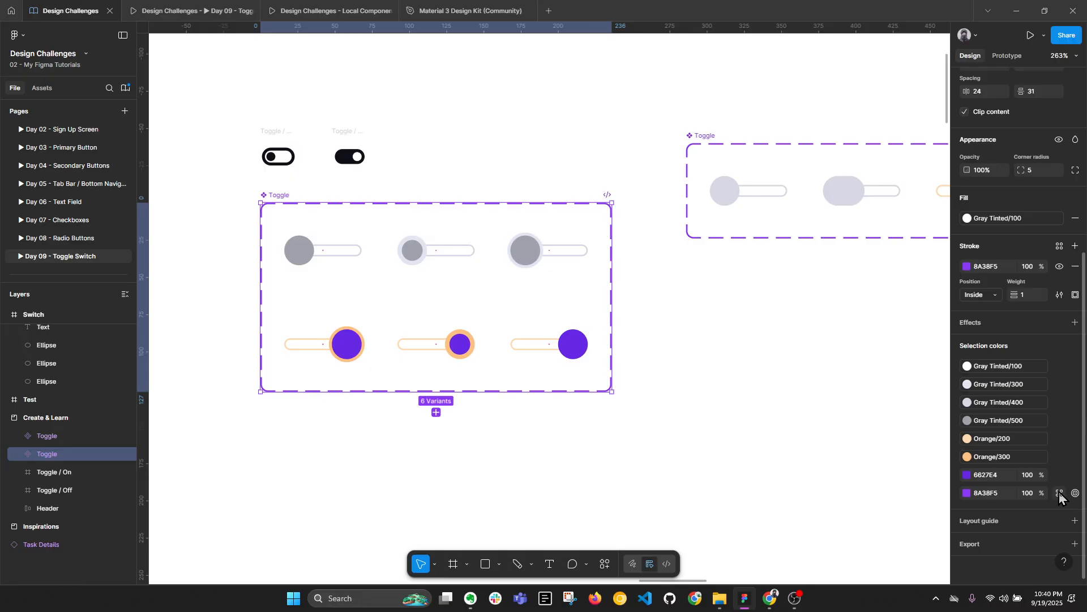
Replace the Orange/300 halo color in the six-variant Toggle component set with the Dark Blue/400 style.
click(1048, 458)
scroll(899, 489, down, 5)
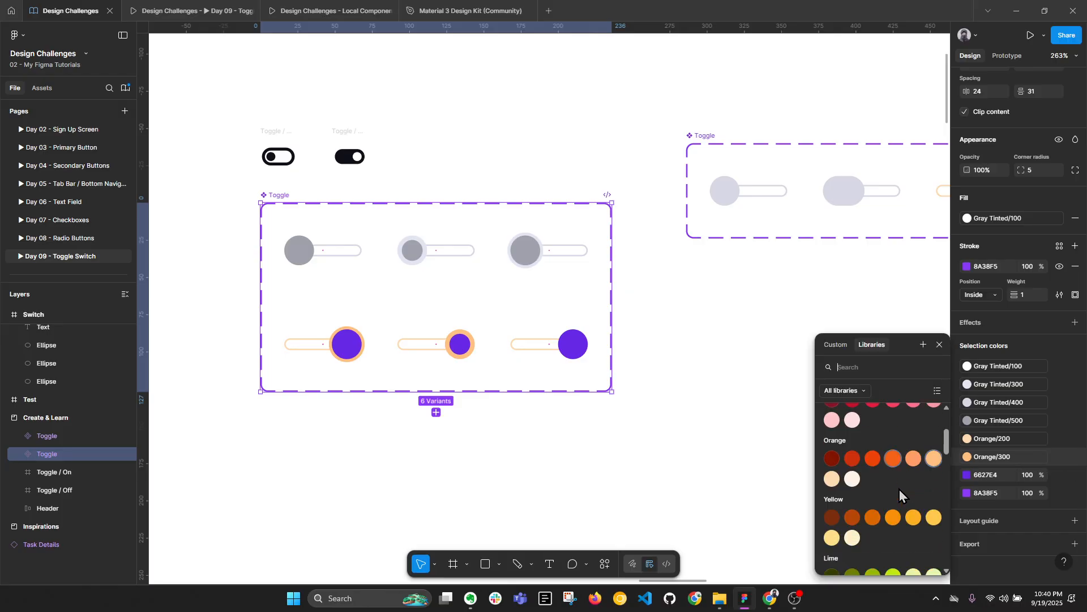
scroll(899, 490, down, 5)
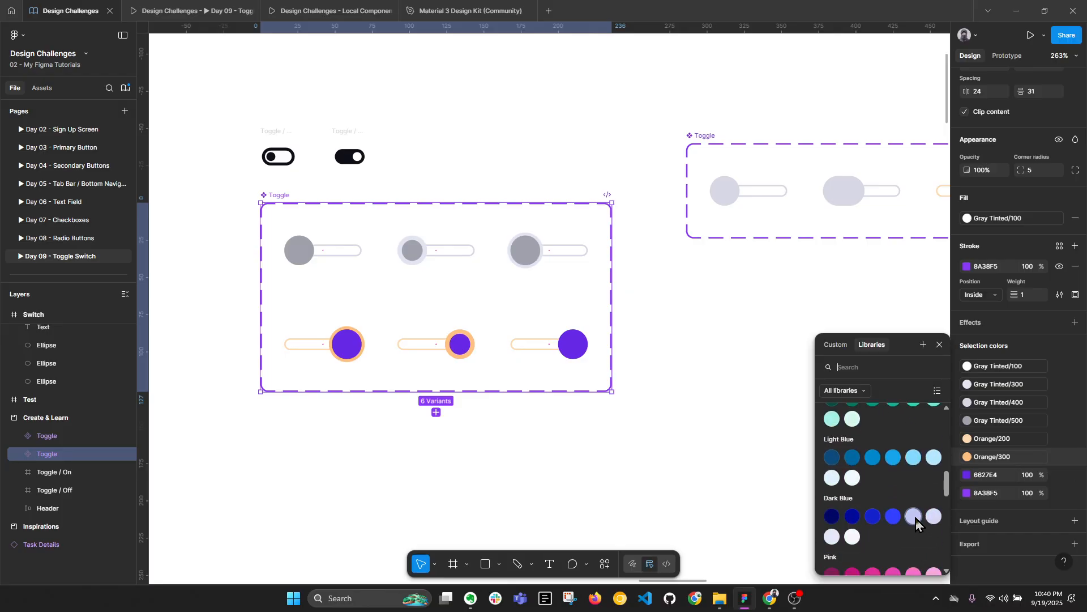
click(916, 517)
Replace the Orange/200 track color in the six-variant Toggle component set with the Dark Blue/400 style.
click(1013, 458)
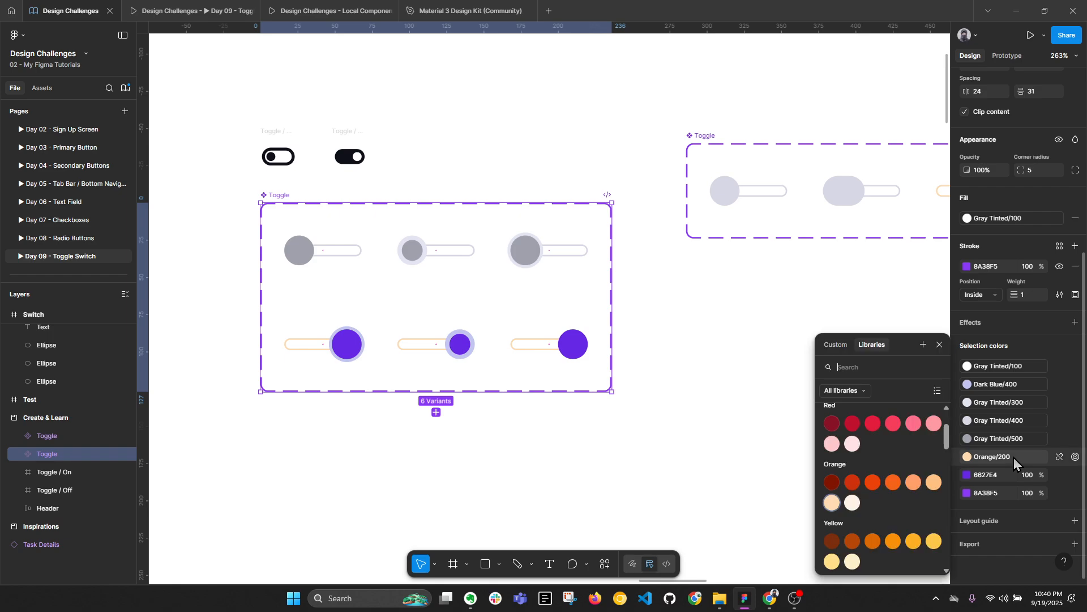
scroll(896, 514, down, 3)
scroll(896, 515, down, 4)
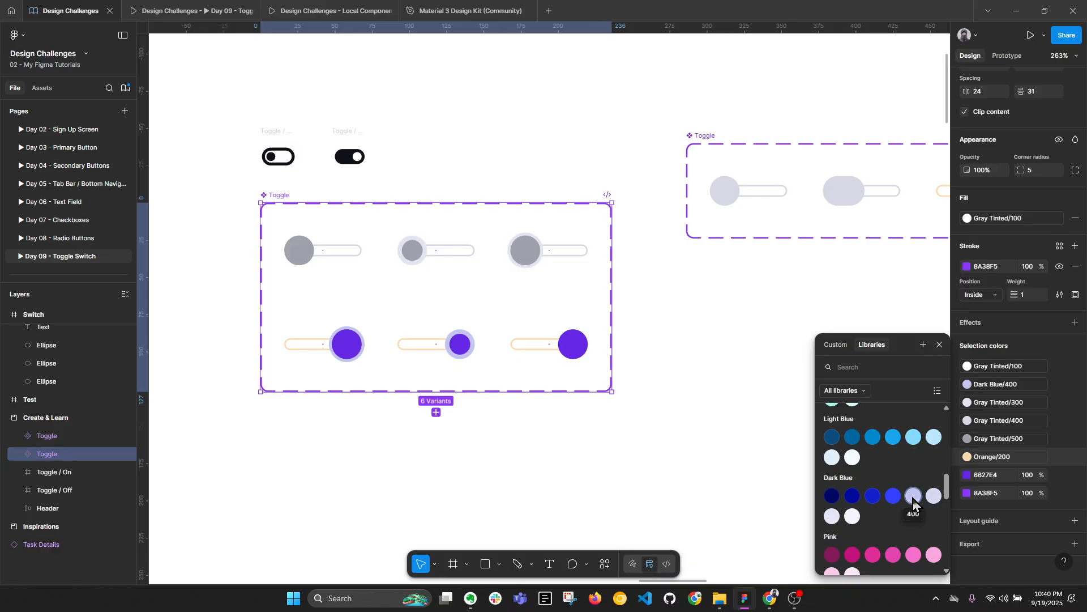
click(913, 497)
click(682, 458)
Check the recolored toggles on the Preferences screen and collapse all layers.
scroll(460, 342, down, 7)
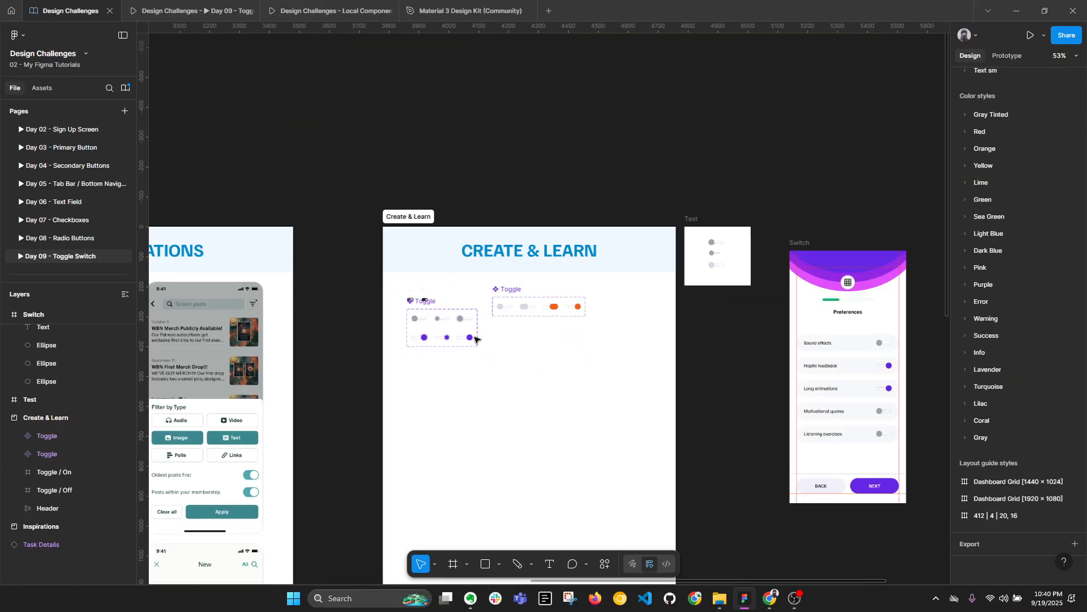
drag(821, 344, 580, 318)
scroll(649, 344, up, 3)
scroll(647, 344, up, 2)
drag(755, 294, 683, 212)
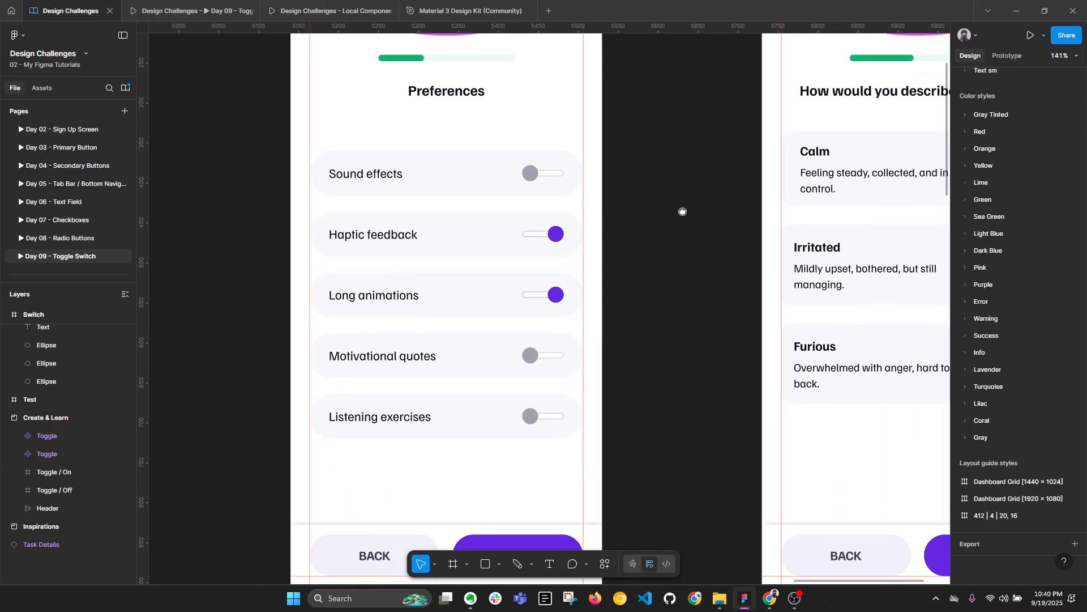
key(alt+l)
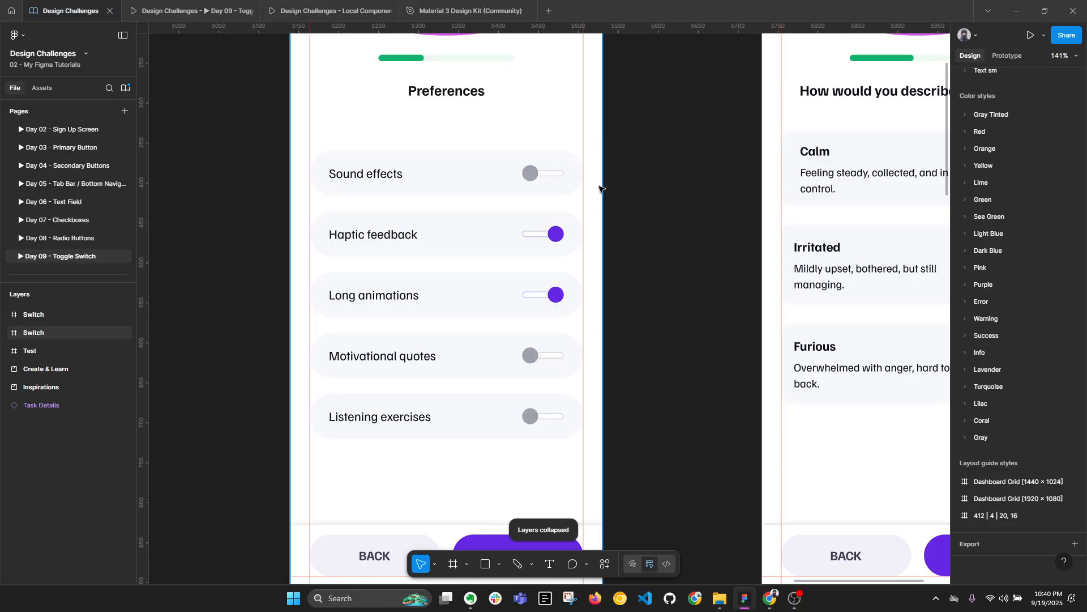
Review the recolored toggles on the Preferences and anger screens and compare the two Toggle component sets.
scroll(606, 195, down, 2)
drag(616, 208, 655, 243)
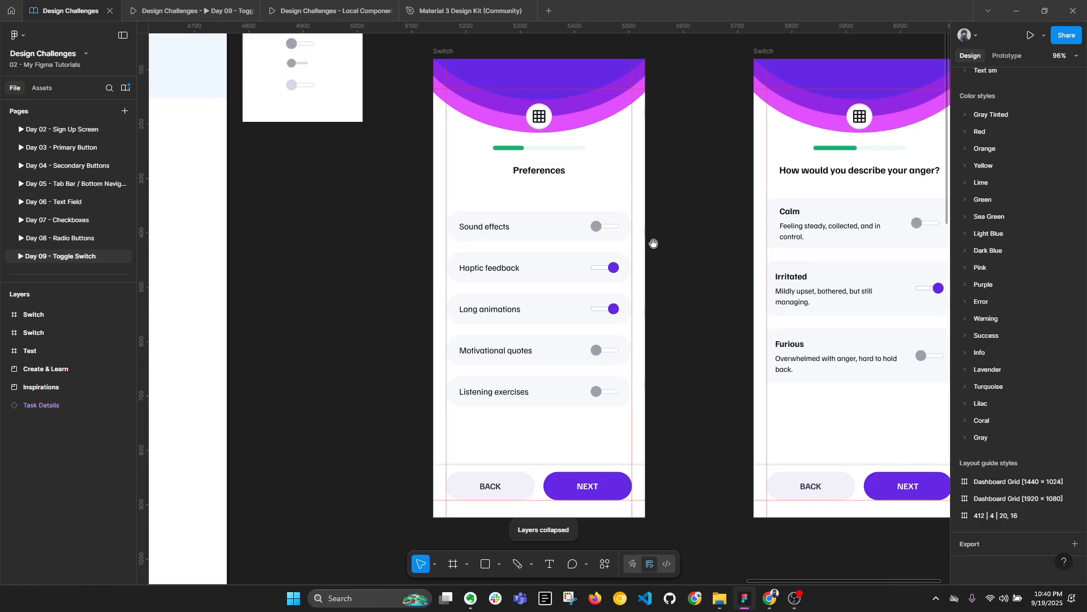
scroll(648, 233, up, 3)
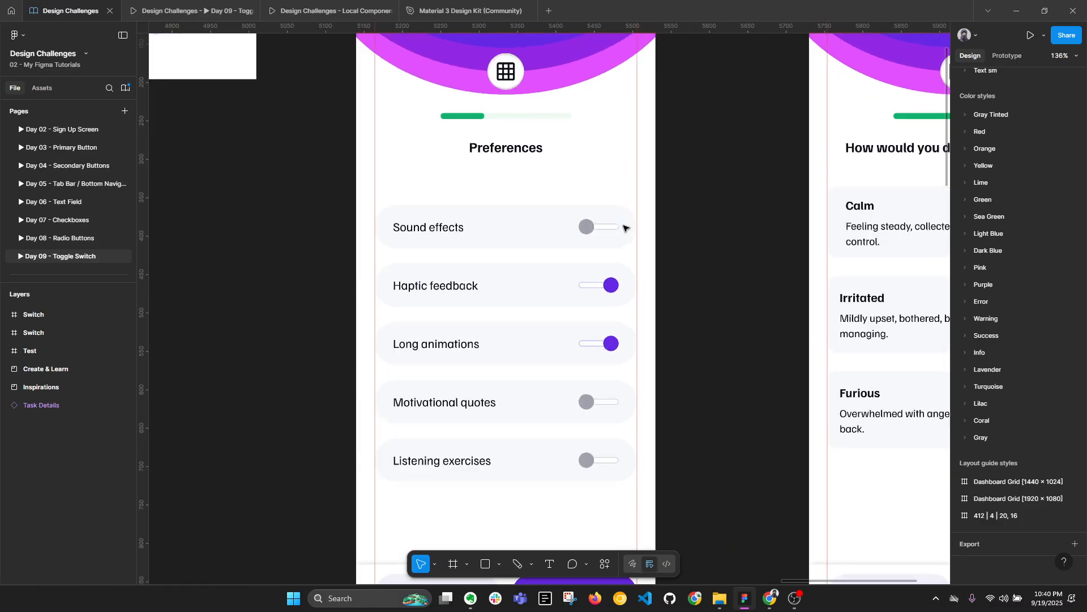
scroll(648, 234, up, 1)
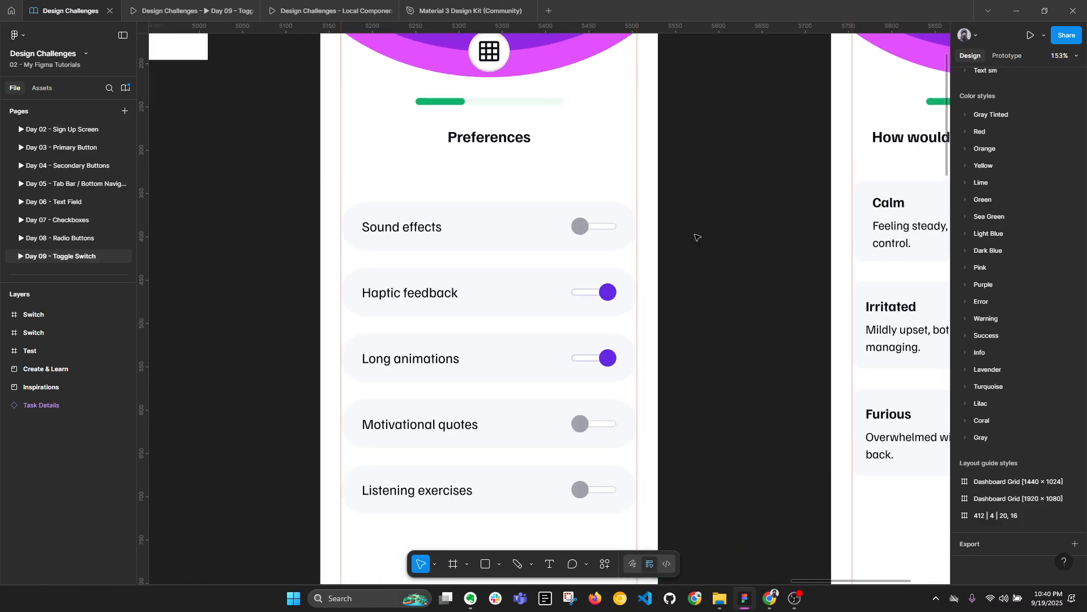
scroll(698, 237, down, 5)
drag(371, 250, 733, 267)
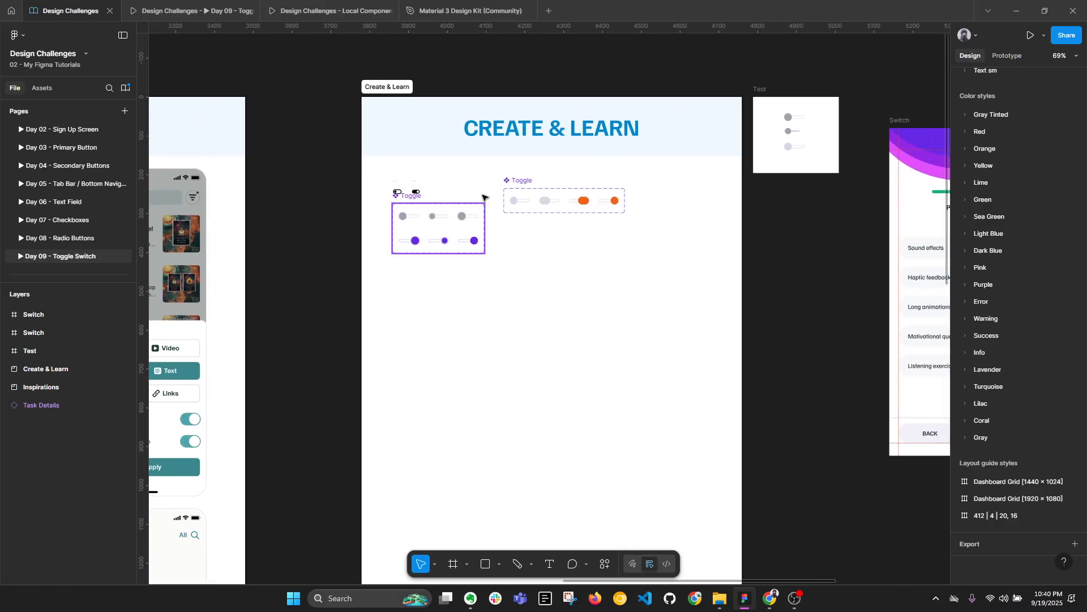
scroll(482, 197, up, 5)
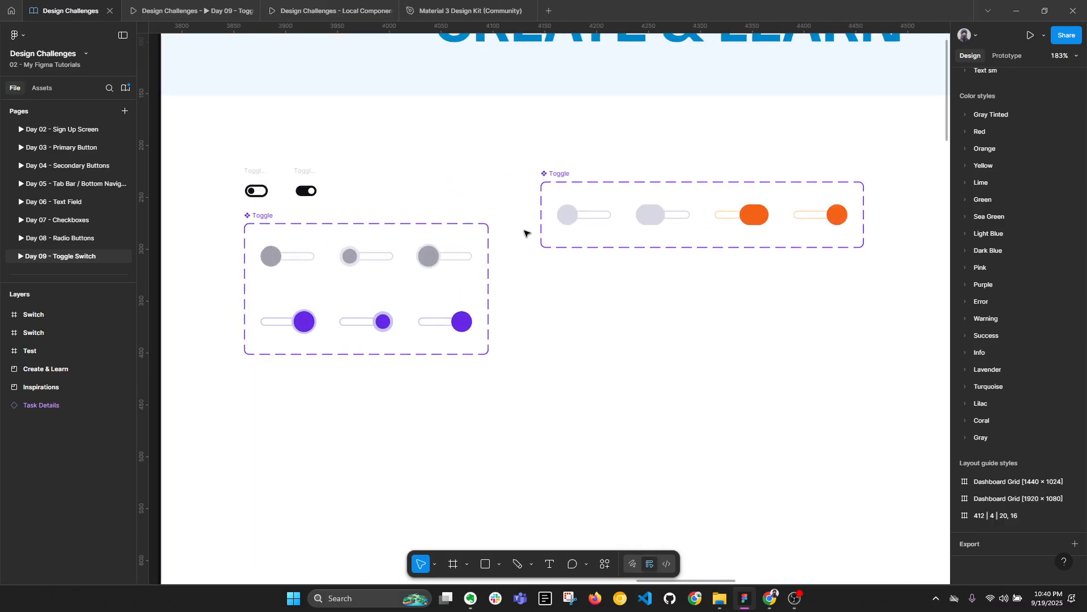
key(alt+l)
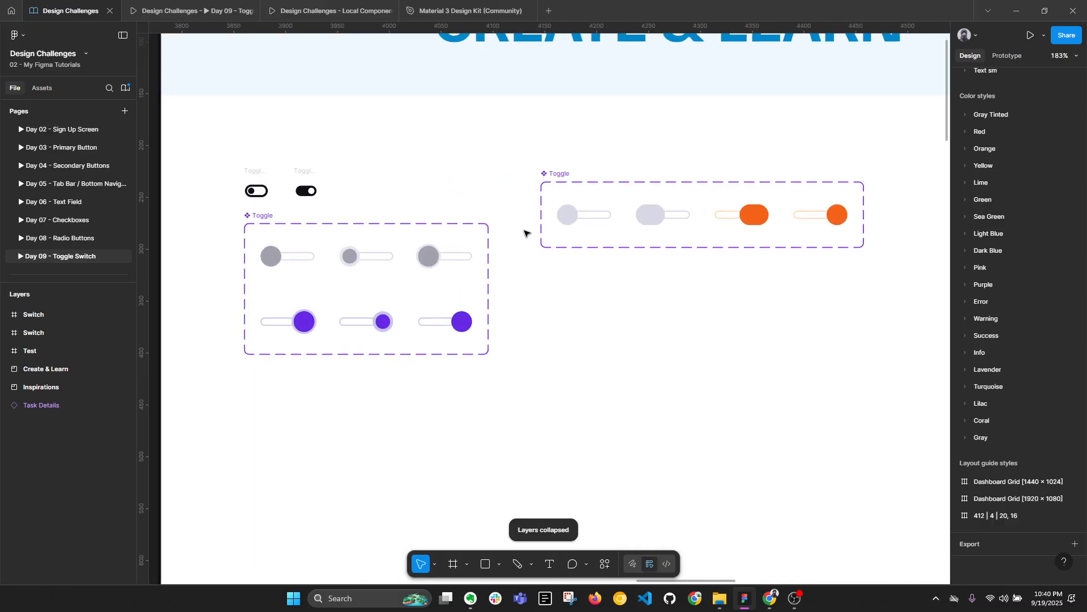